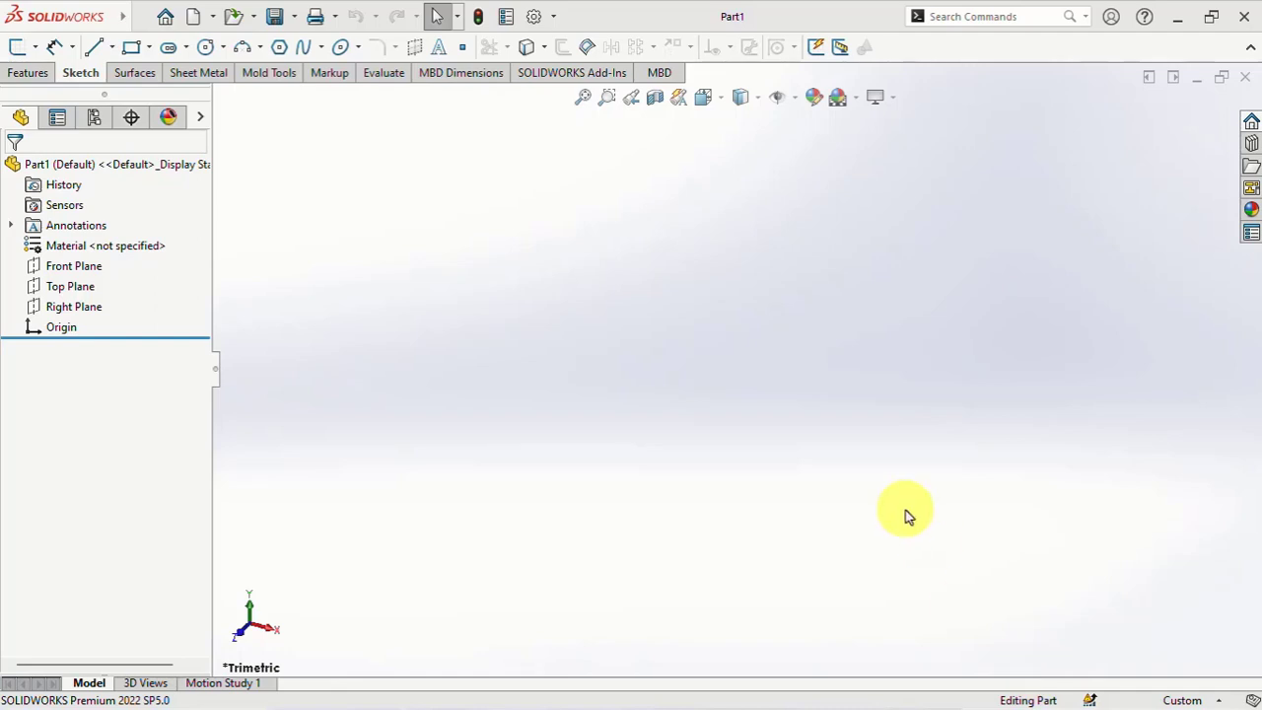
Start a Right Plane sketch with a midpoint horizontal top line centred on the origin
click(59, 307)
click(61, 285)
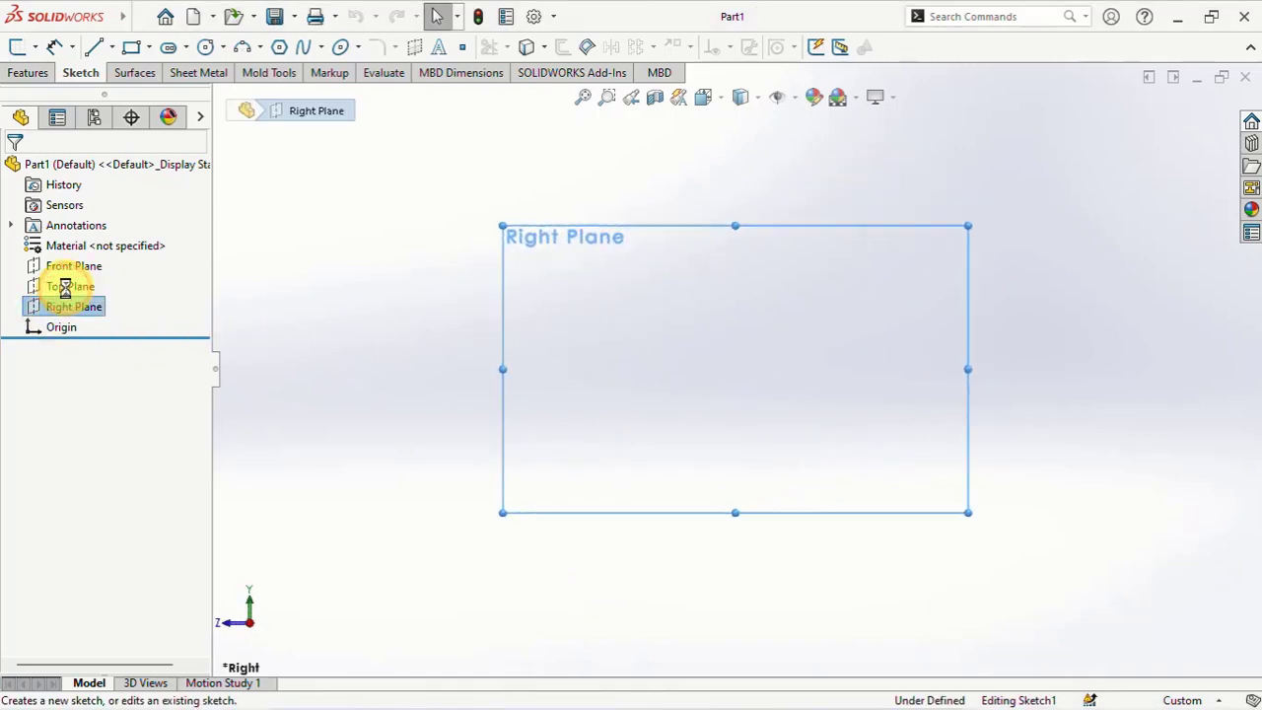
click(112, 48)
click(129, 112)
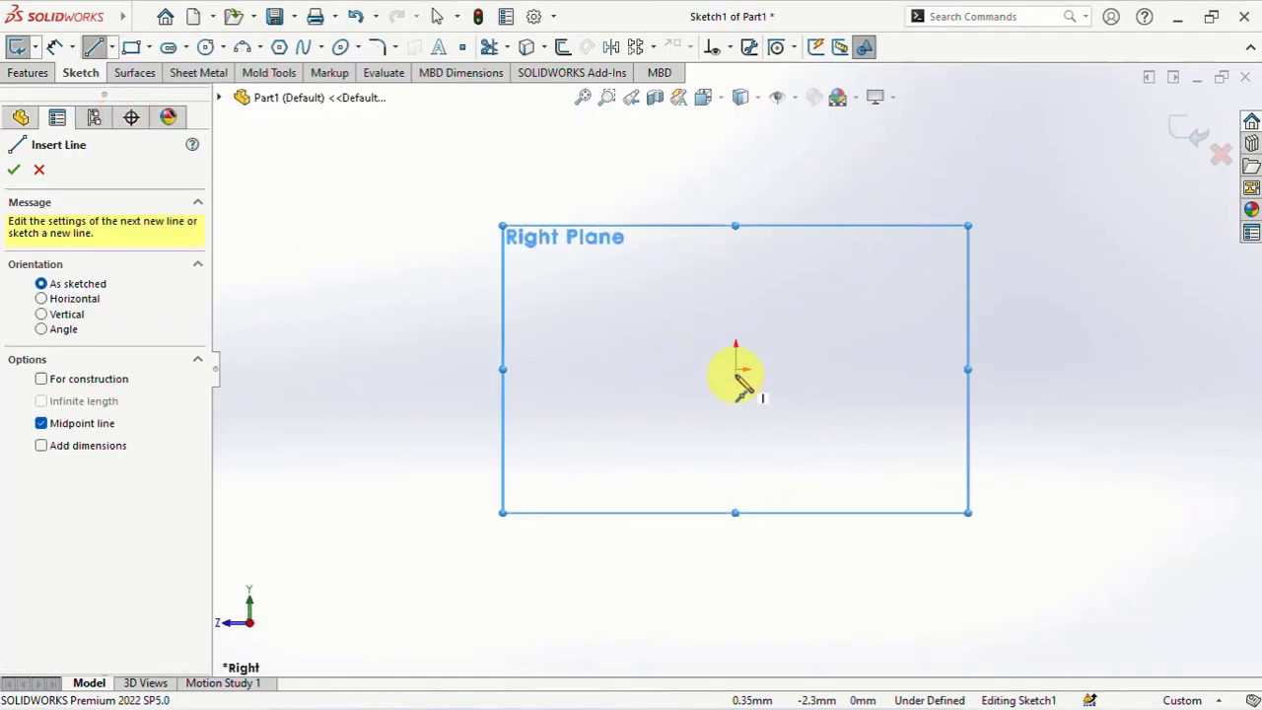
click(736, 369)
click(878, 369)
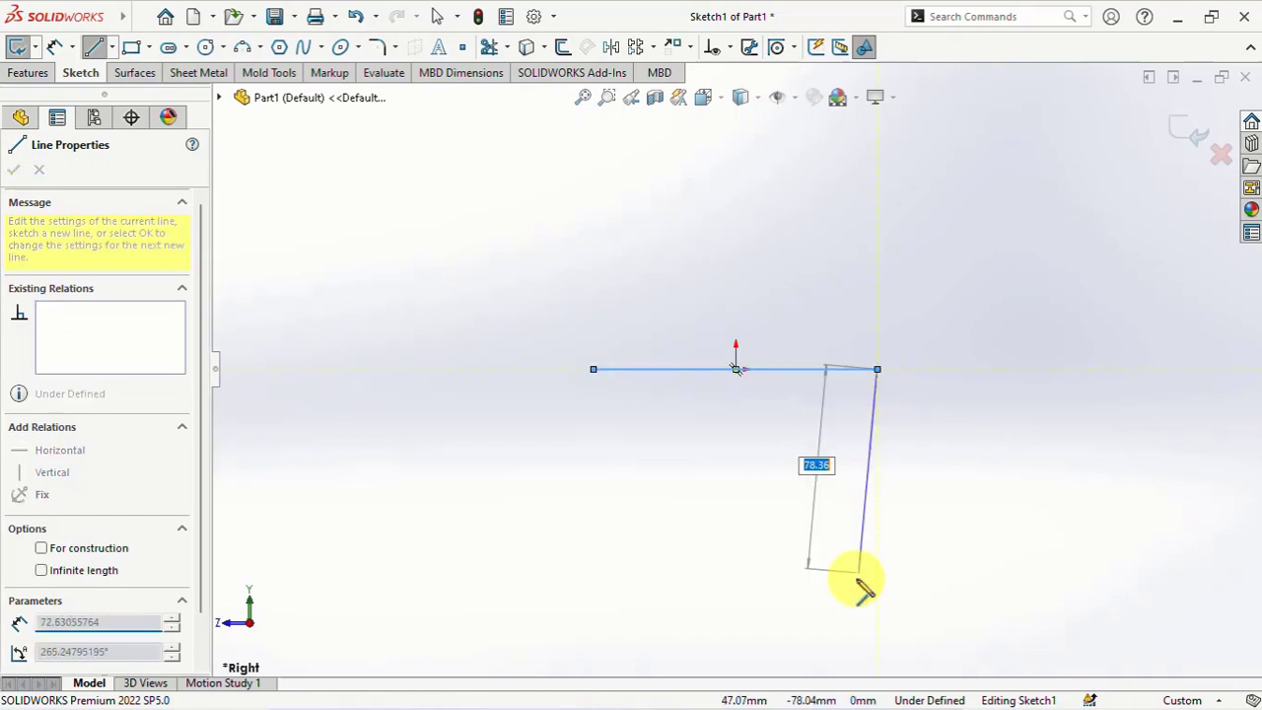
Draw the sloped right side, short bottom edge and left side to close the tapered outline
ctrl+middle_drag(858, 601, 854, 485)
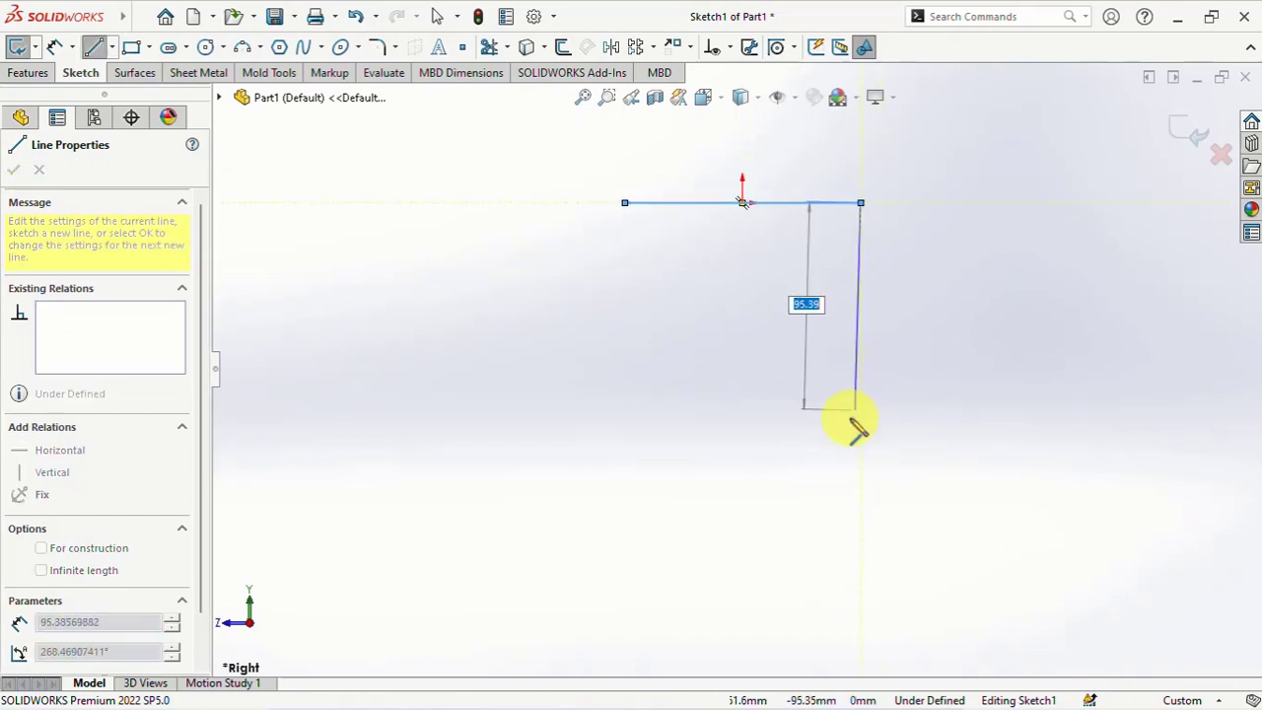
click(833, 513)
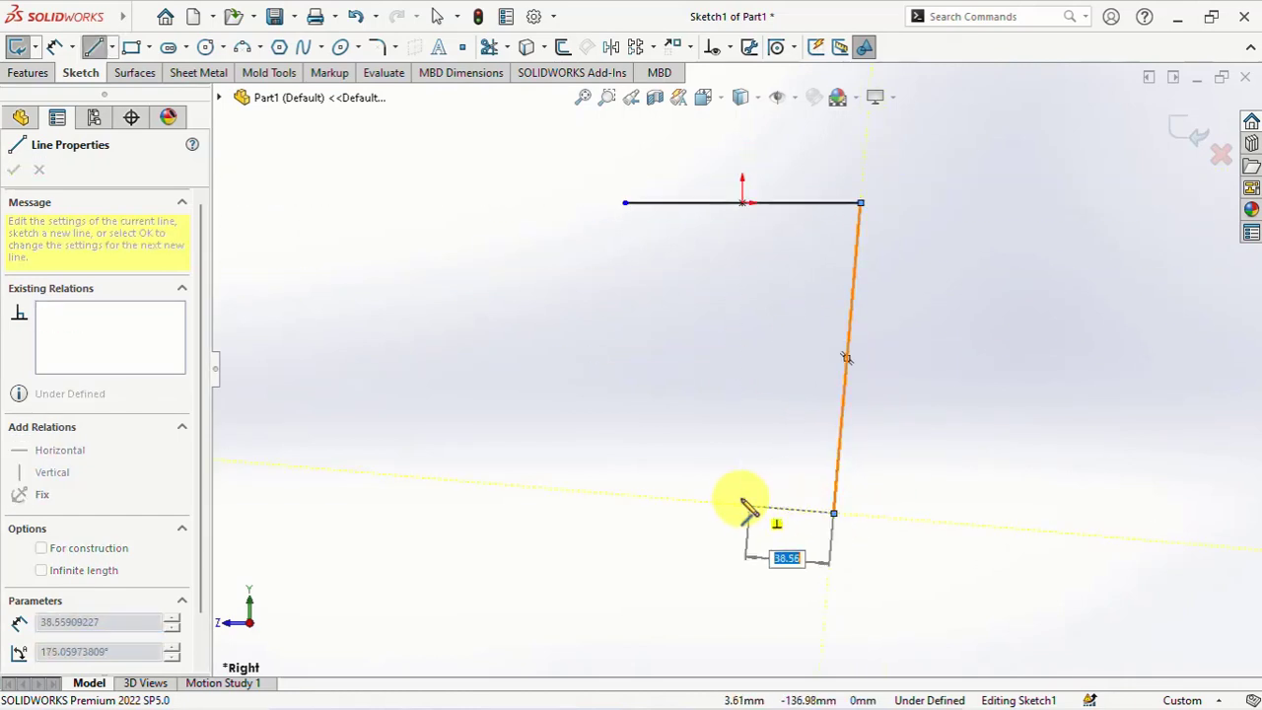
click(735, 498)
click(625, 203)
right_click(625, 203)
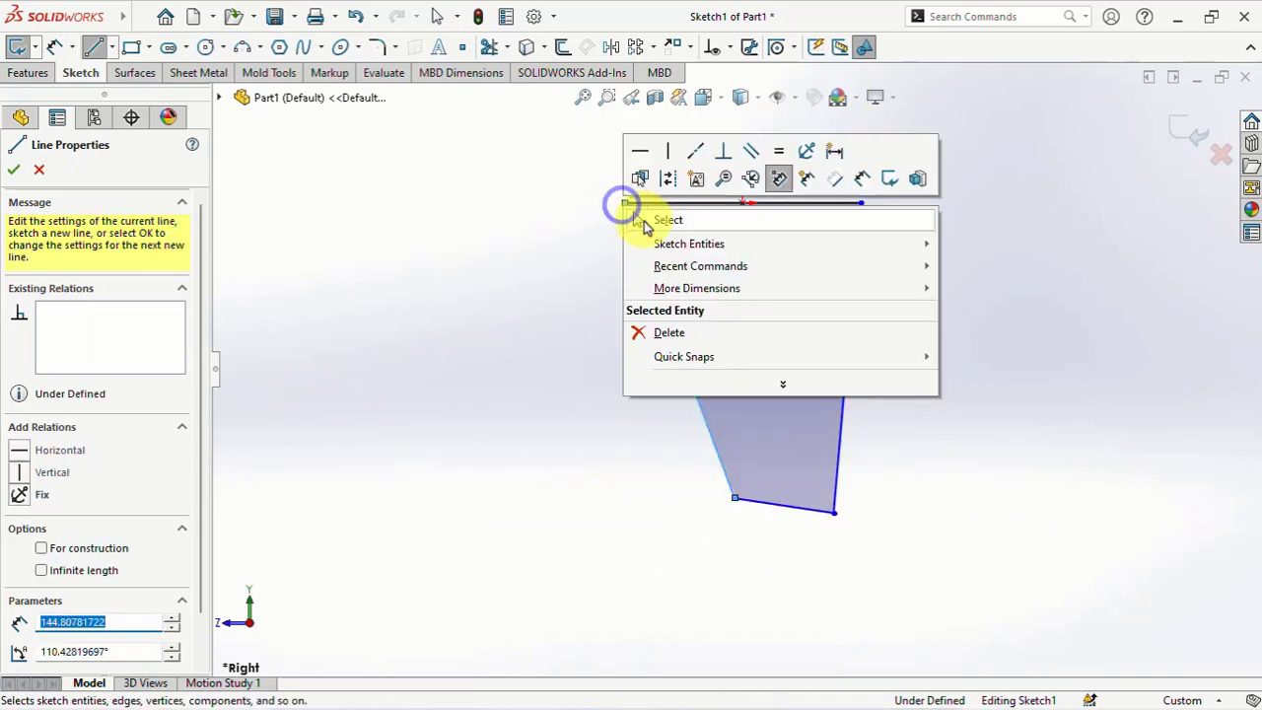
click(665, 217)
scroll(814, 286, down, 1)
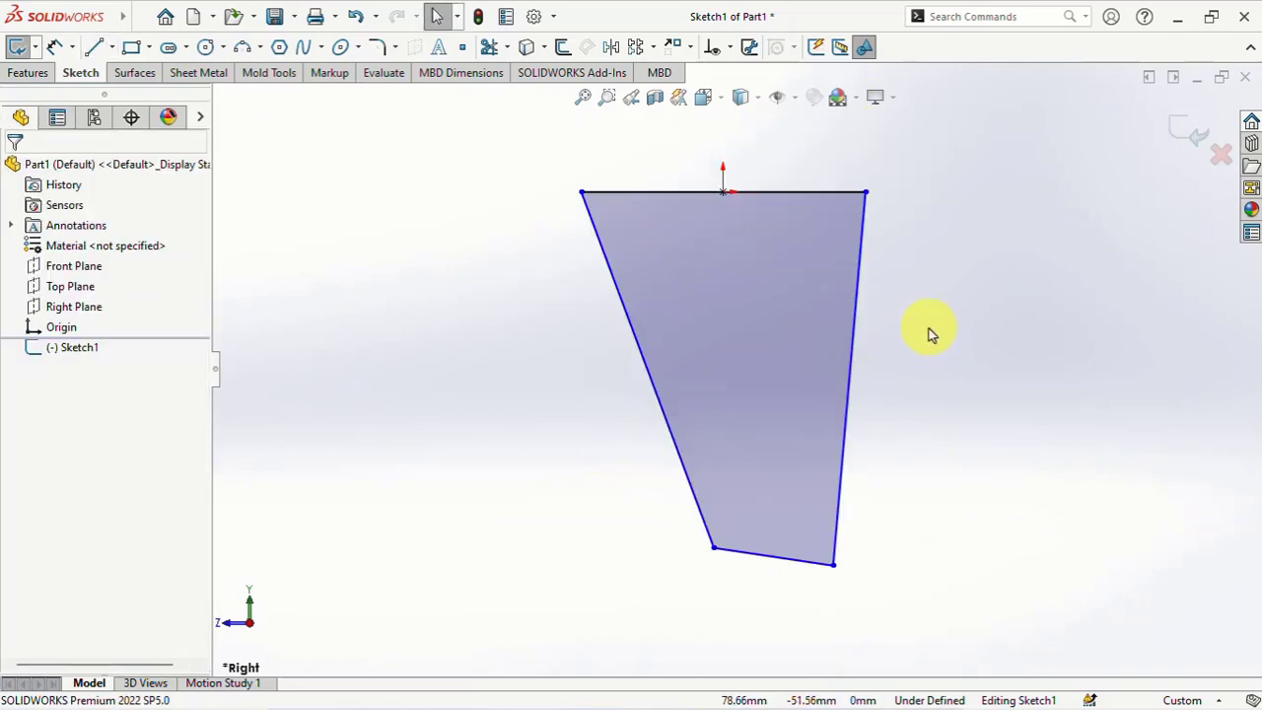
ctrl+middle_drag(927, 333, 859, 353)
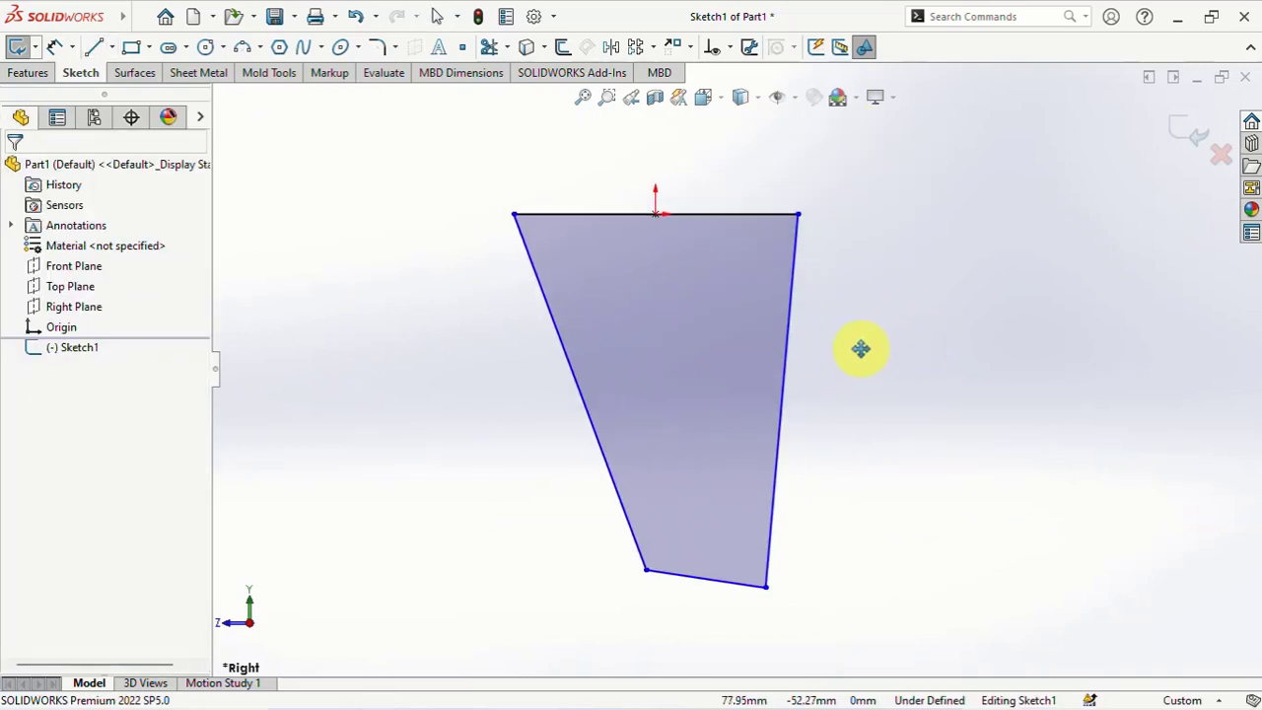
Dimension the profile's top width to 98 and its vertical height to 125
click(55, 46)
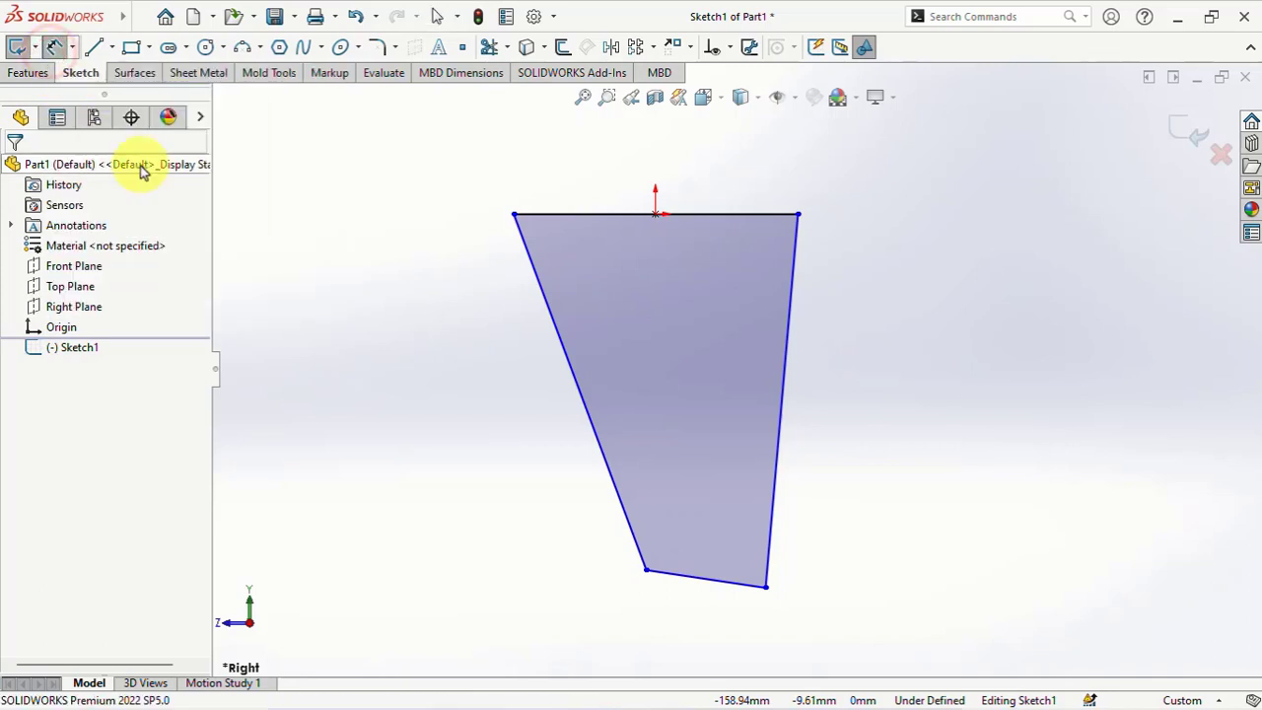
click(732, 214)
click(658, 175)
text(98)
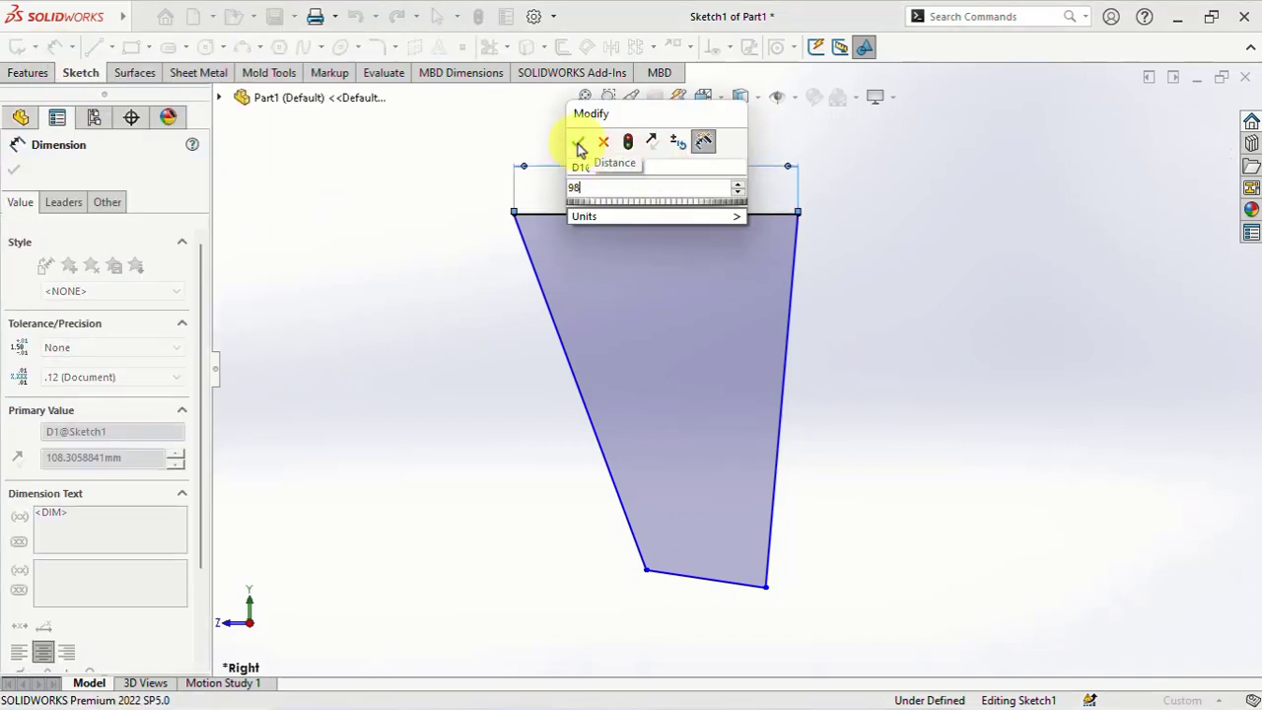
click(577, 145)
click(744, 213)
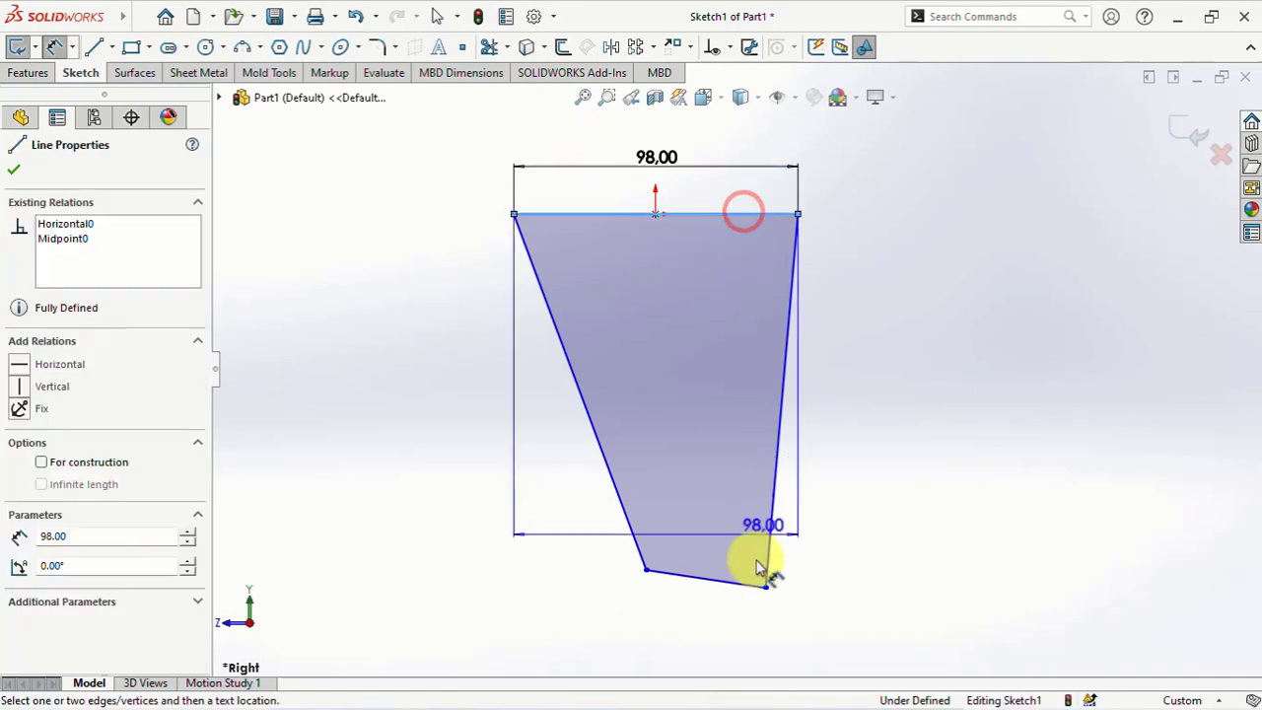
click(768, 586)
click(873, 389)
text(125)
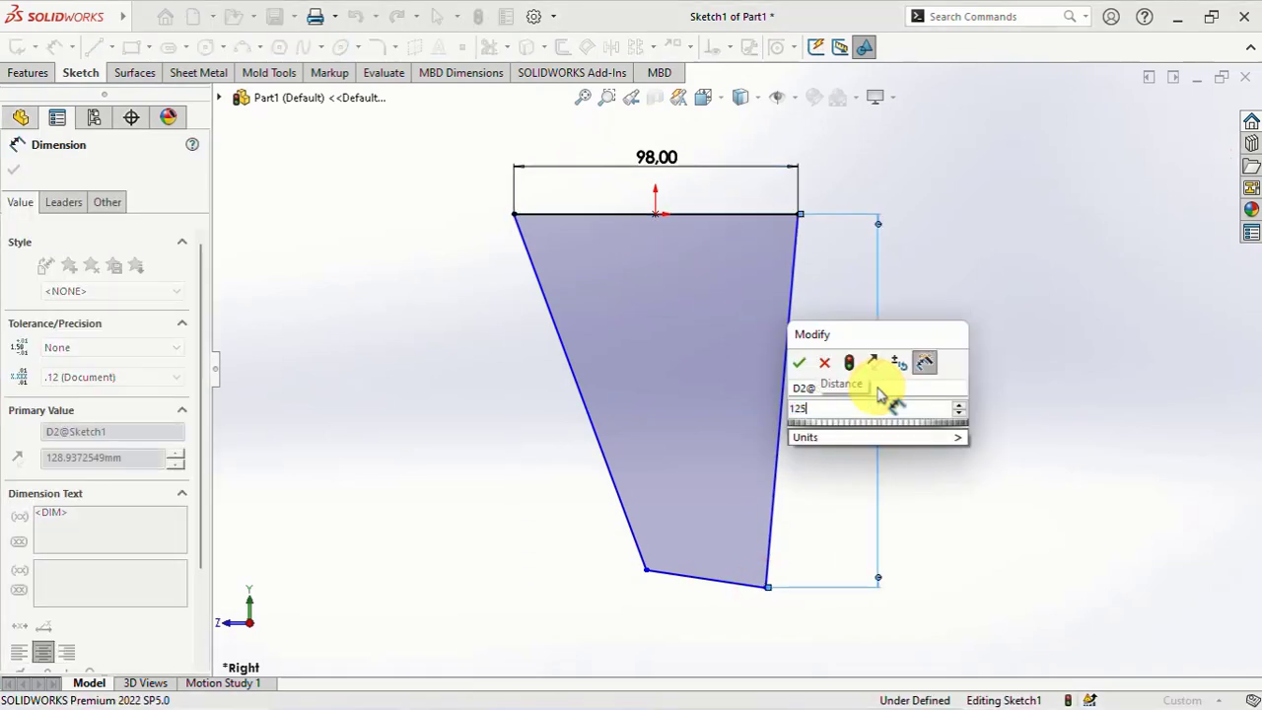
click(798, 366)
Set the top-right angle to 83° and the bottom-right angle to 85°
click(792, 333)
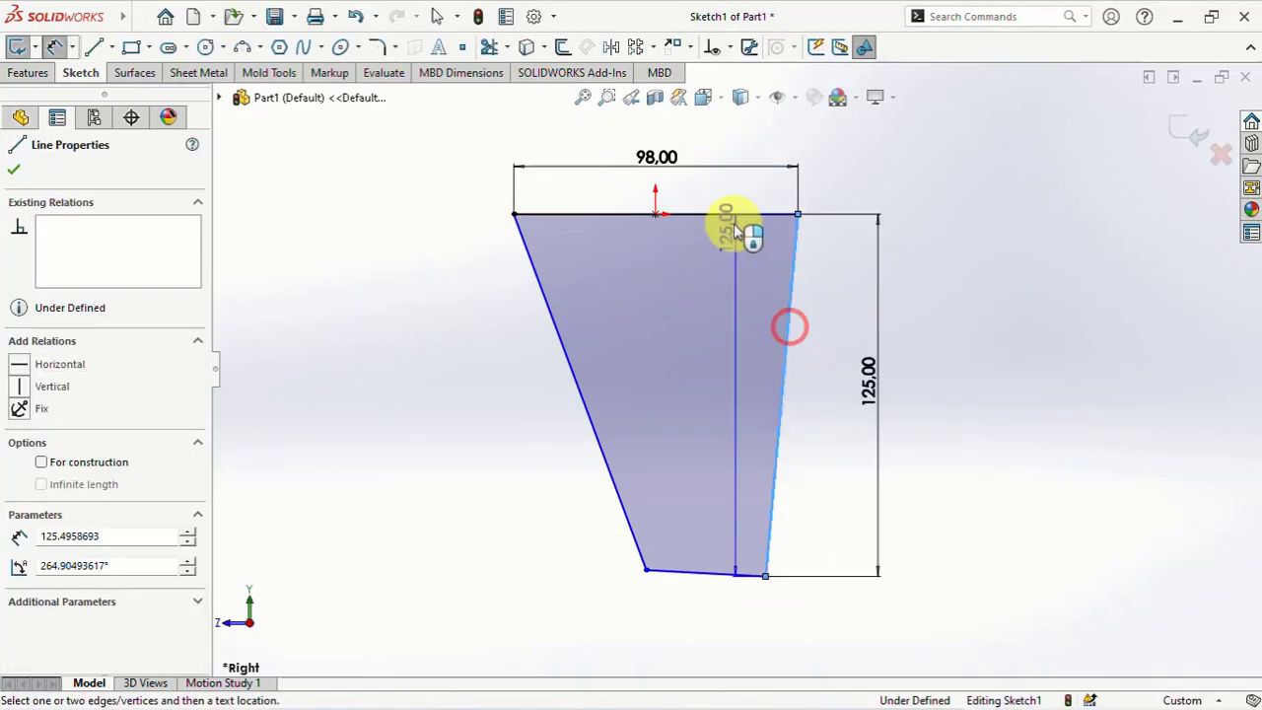
click(726, 214)
click(738, 270)
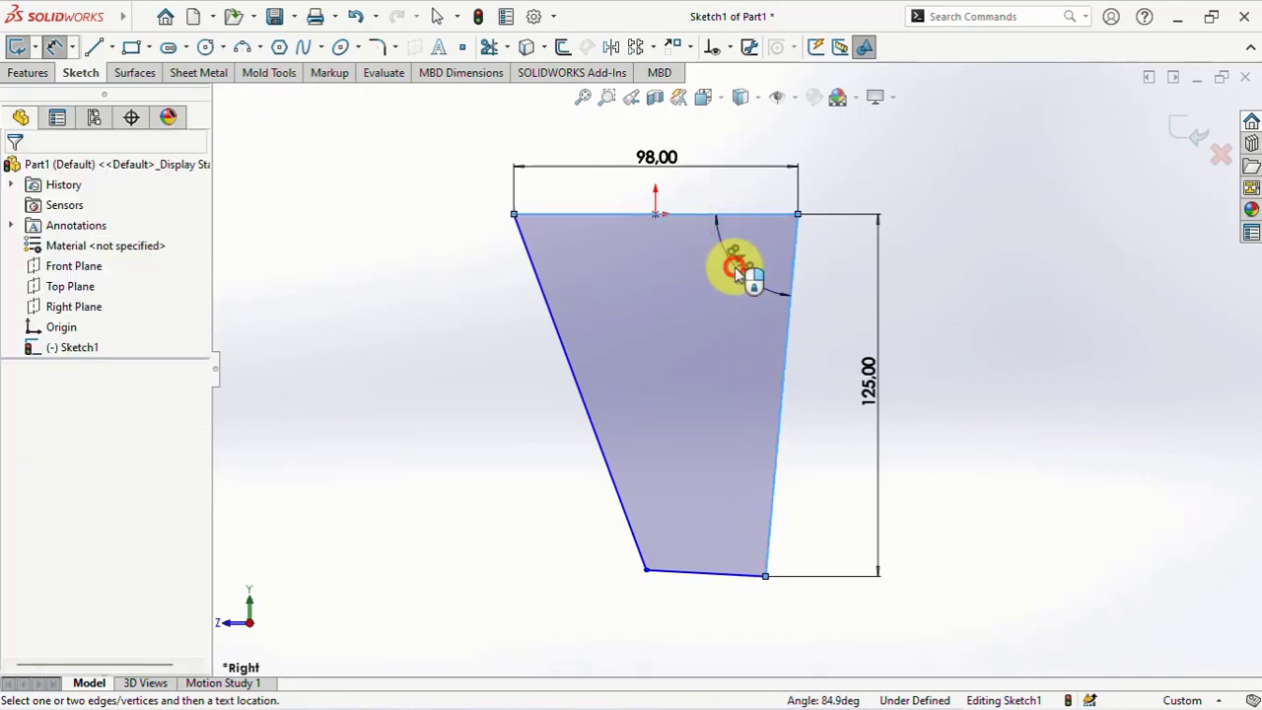
text(83)
click(660, 245)
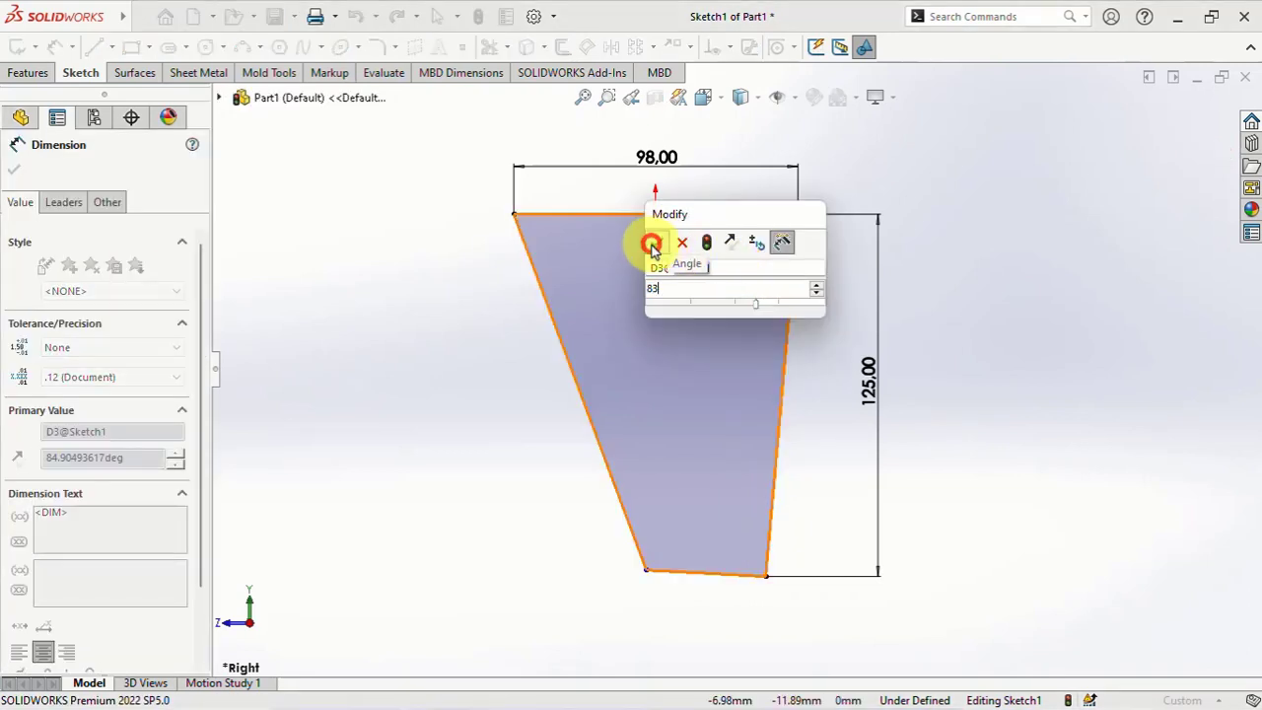
click(766, 477)
click(717, 575)
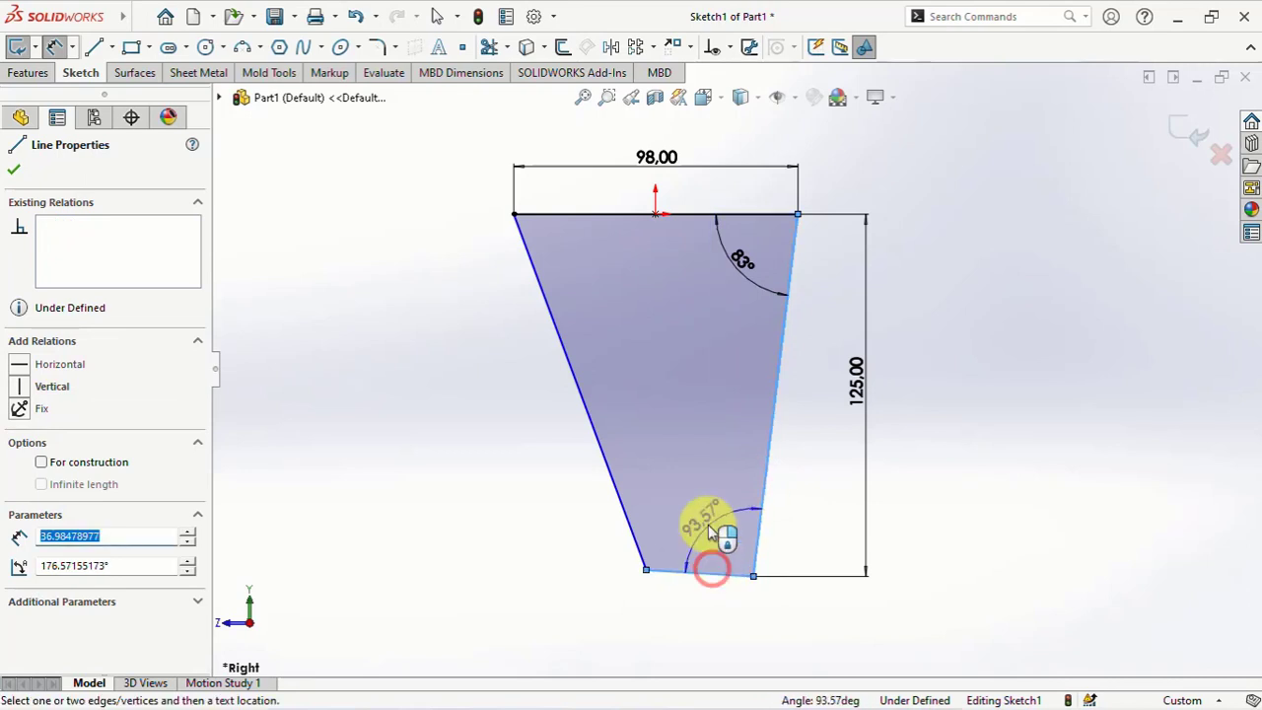
click(706, 532)
text(85)
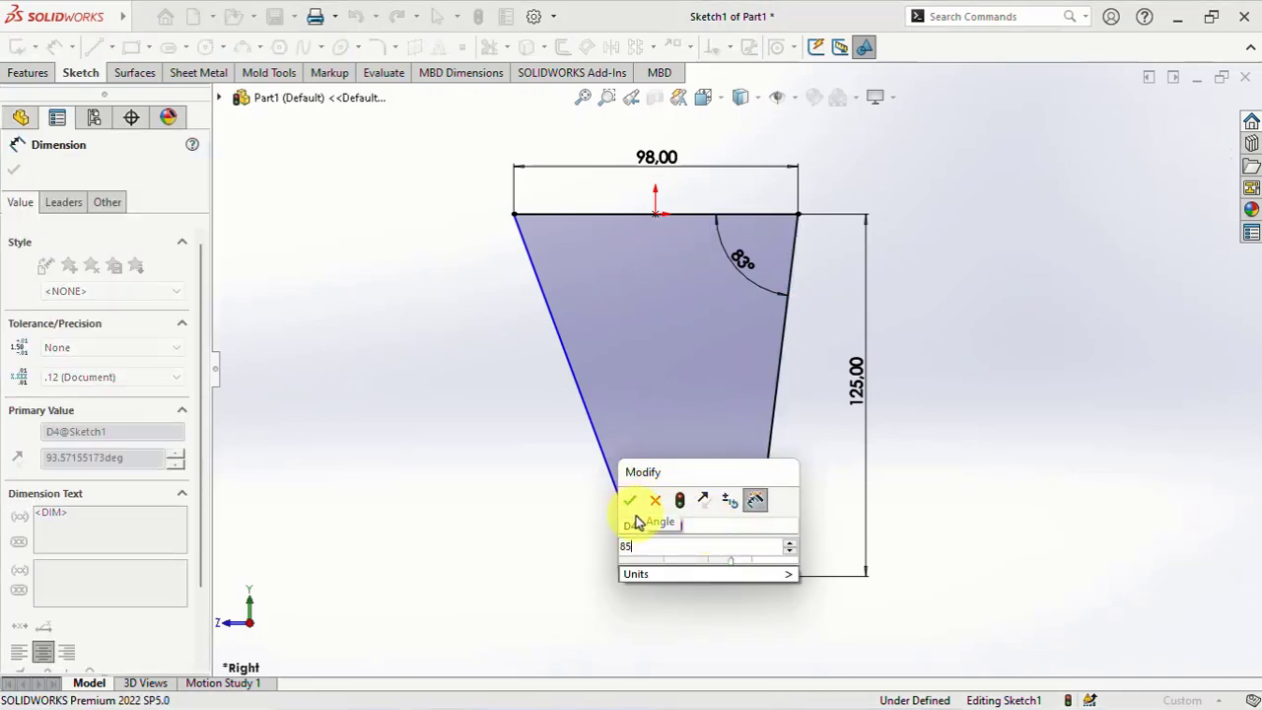
click(629, 501)
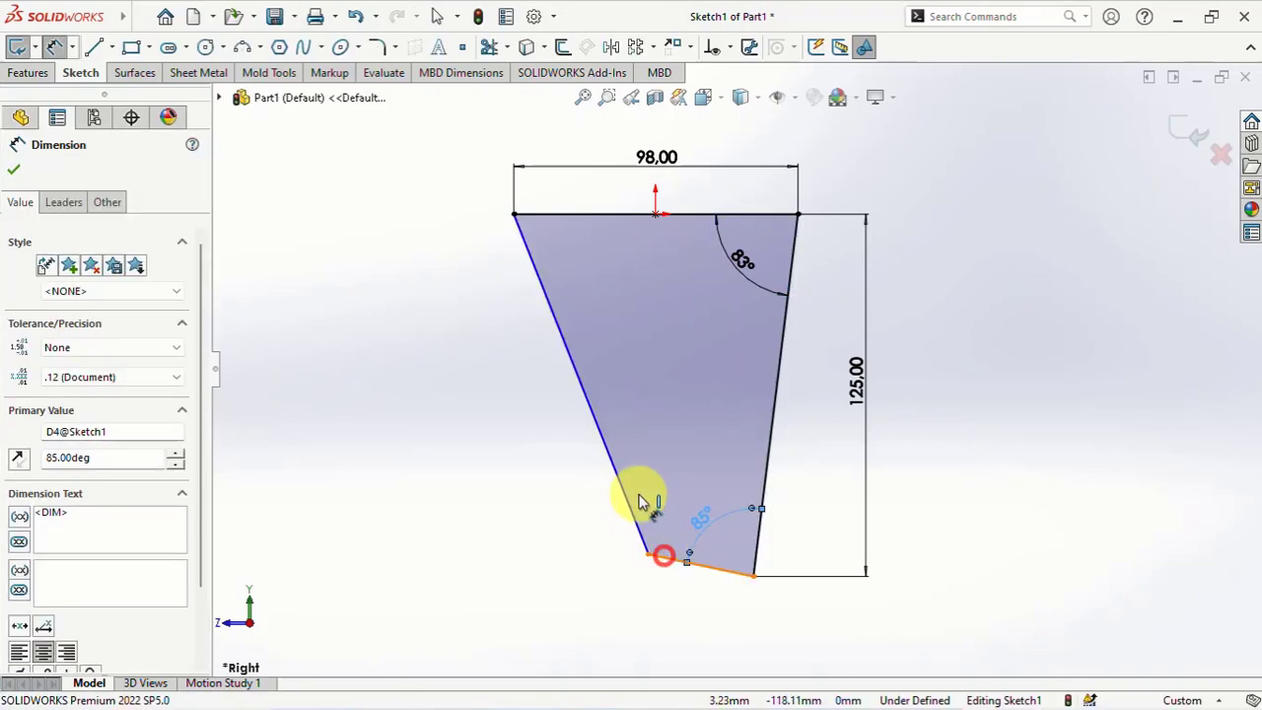
Set the angle between the two slanted sides to 125°, fully defining the sketch
click(618, 465)
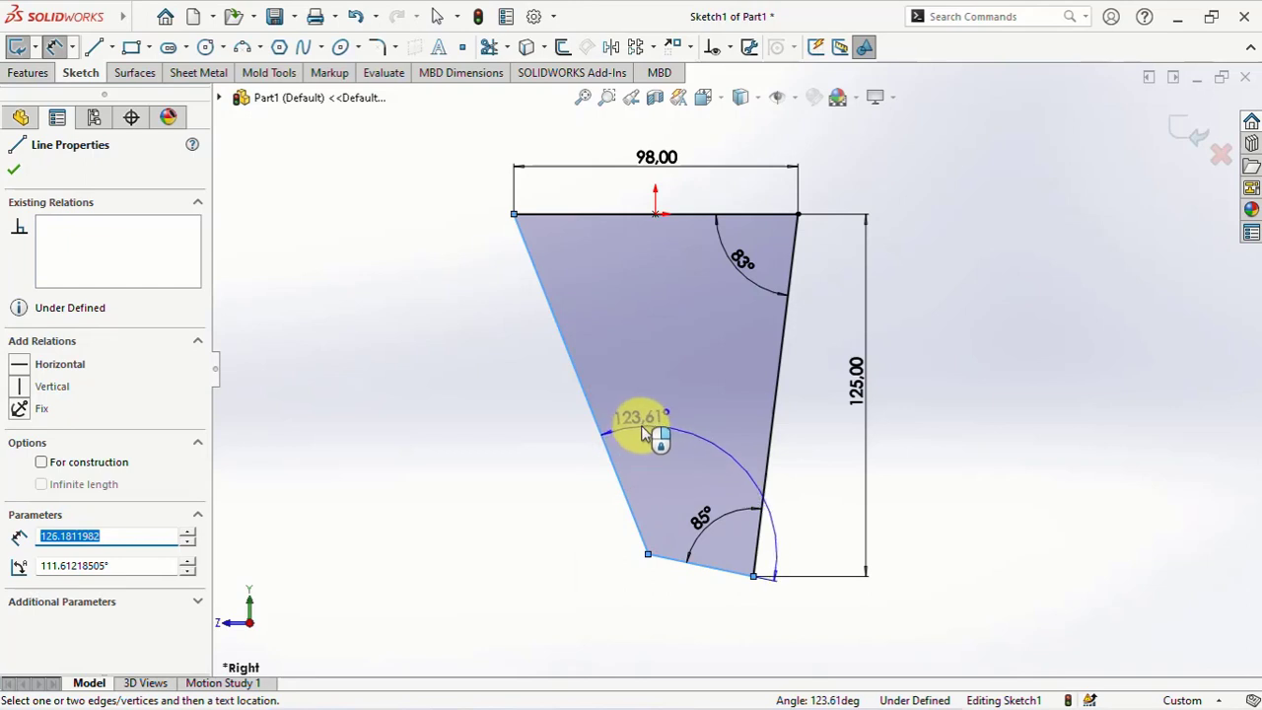
click(663, 439)
text(125)
click(591, 419)
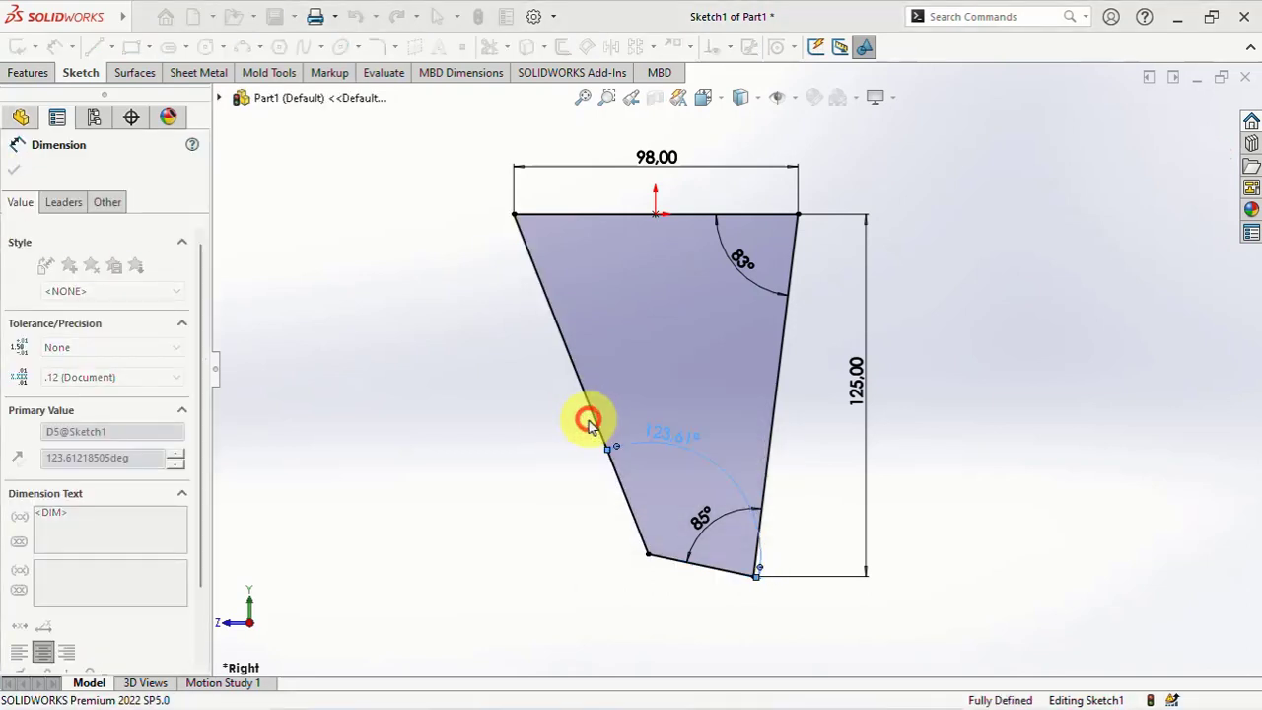
click(496, 440)
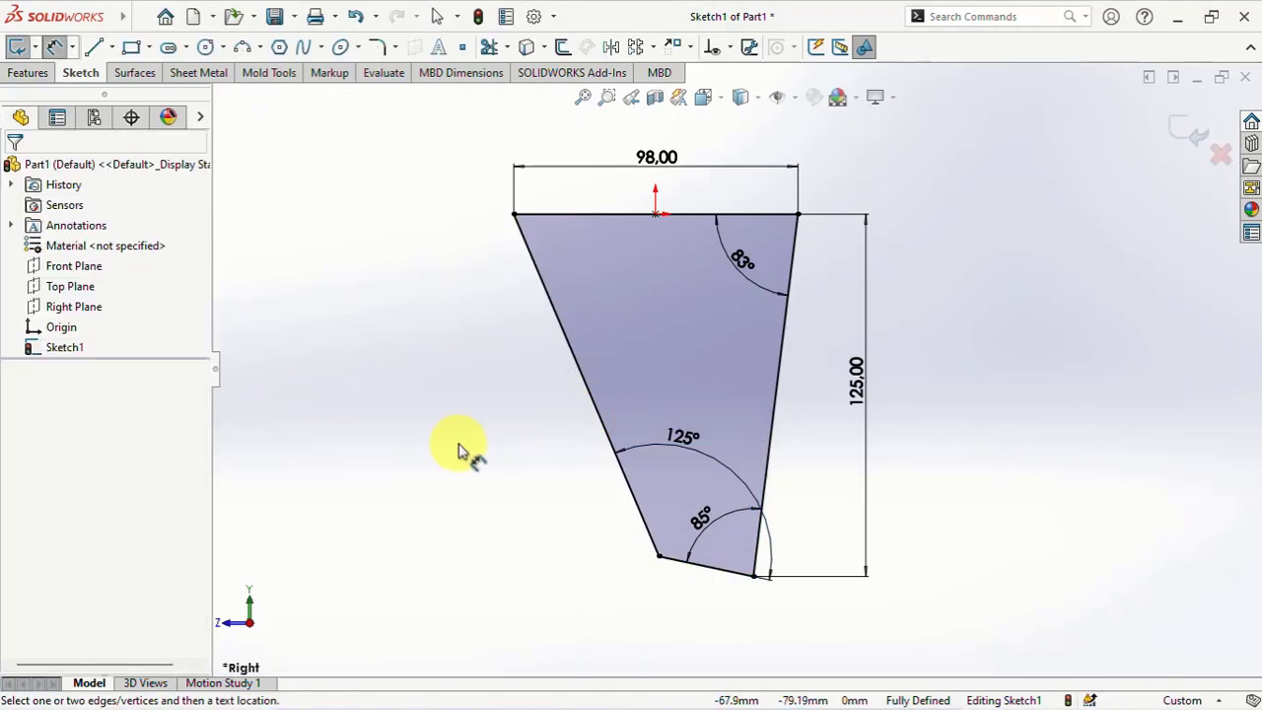
click(29, 72)
Extrude the profile Mid Plane into a 205 mm deep solid block
click(20, 47)
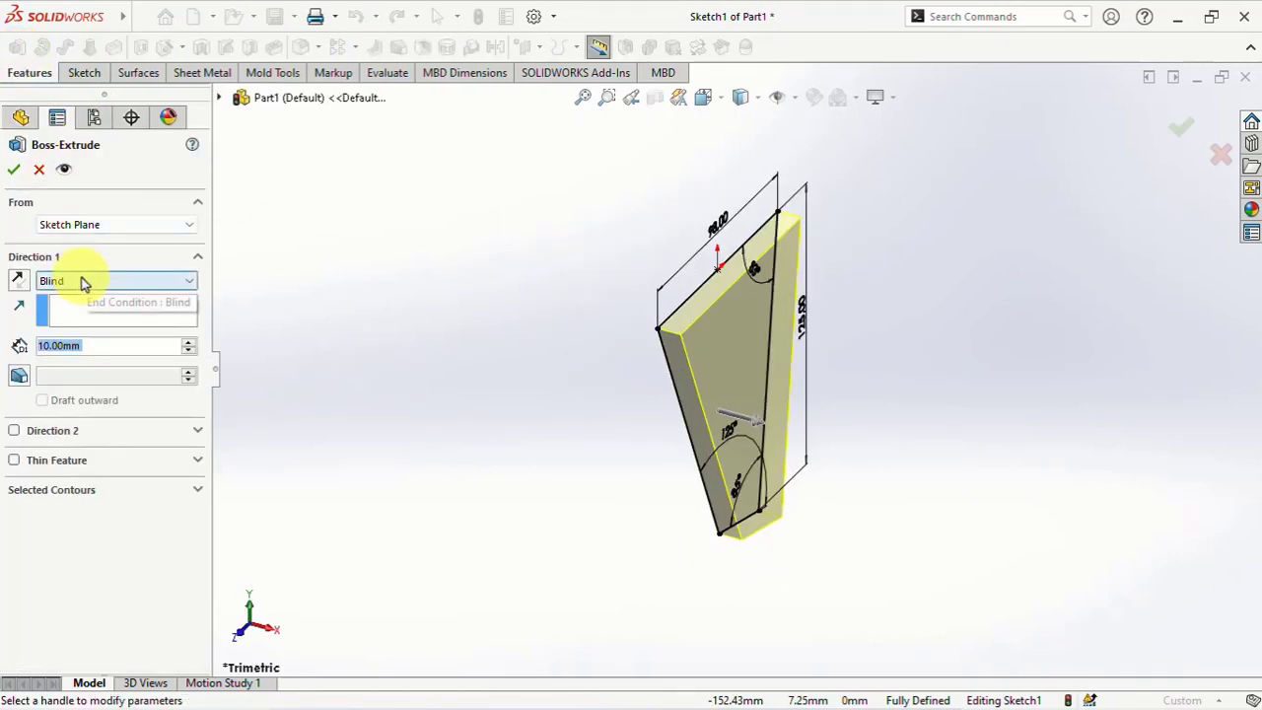
click(82, 357)
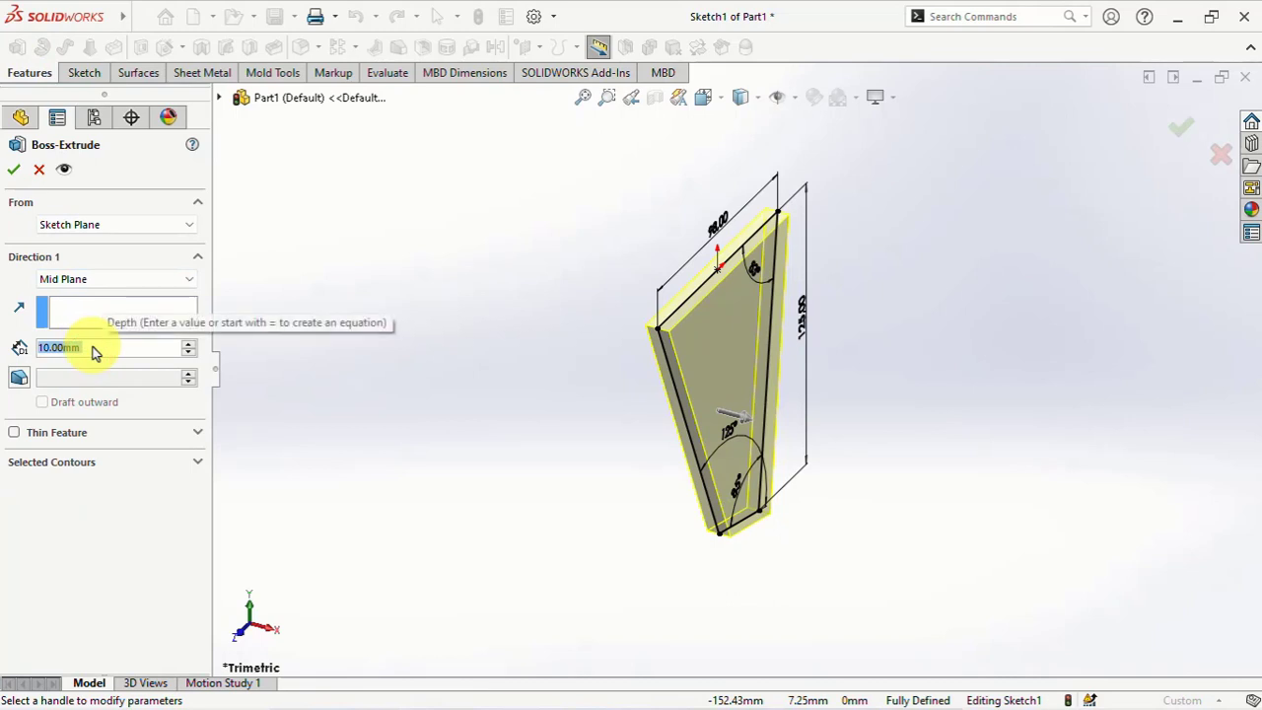
text(205)
key(Return)
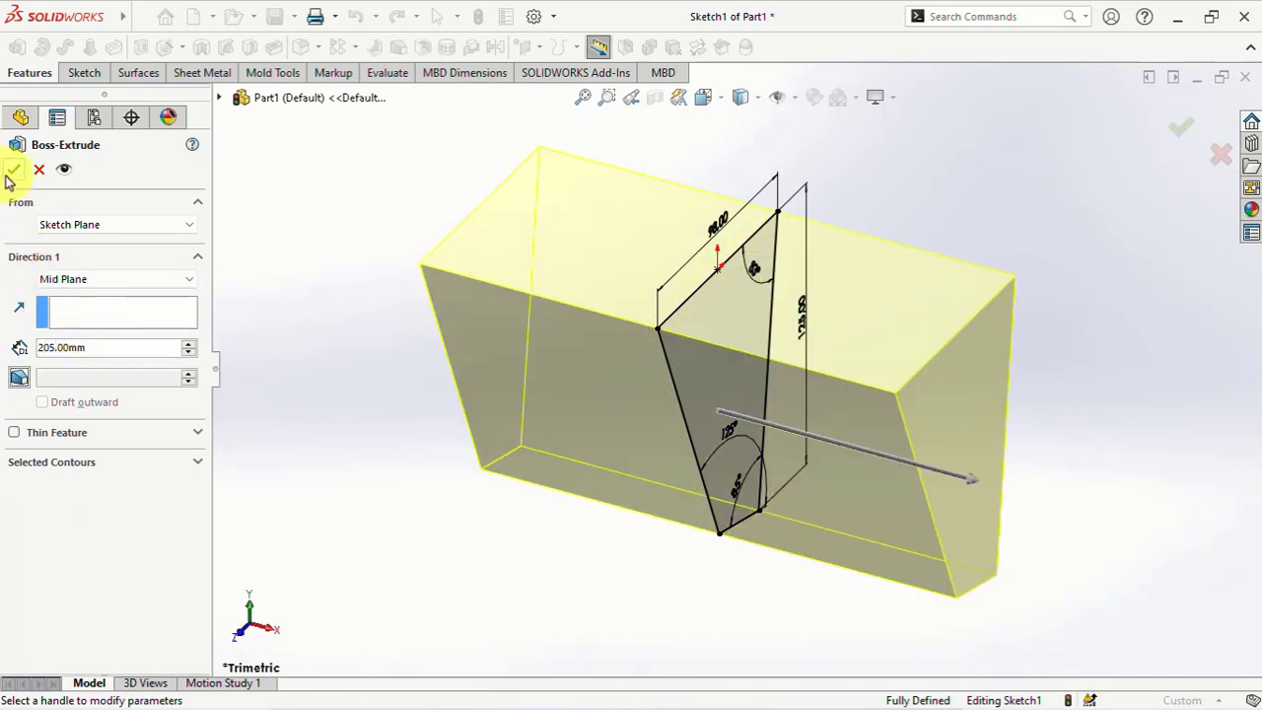
click(11, 172)
click(325, 278)
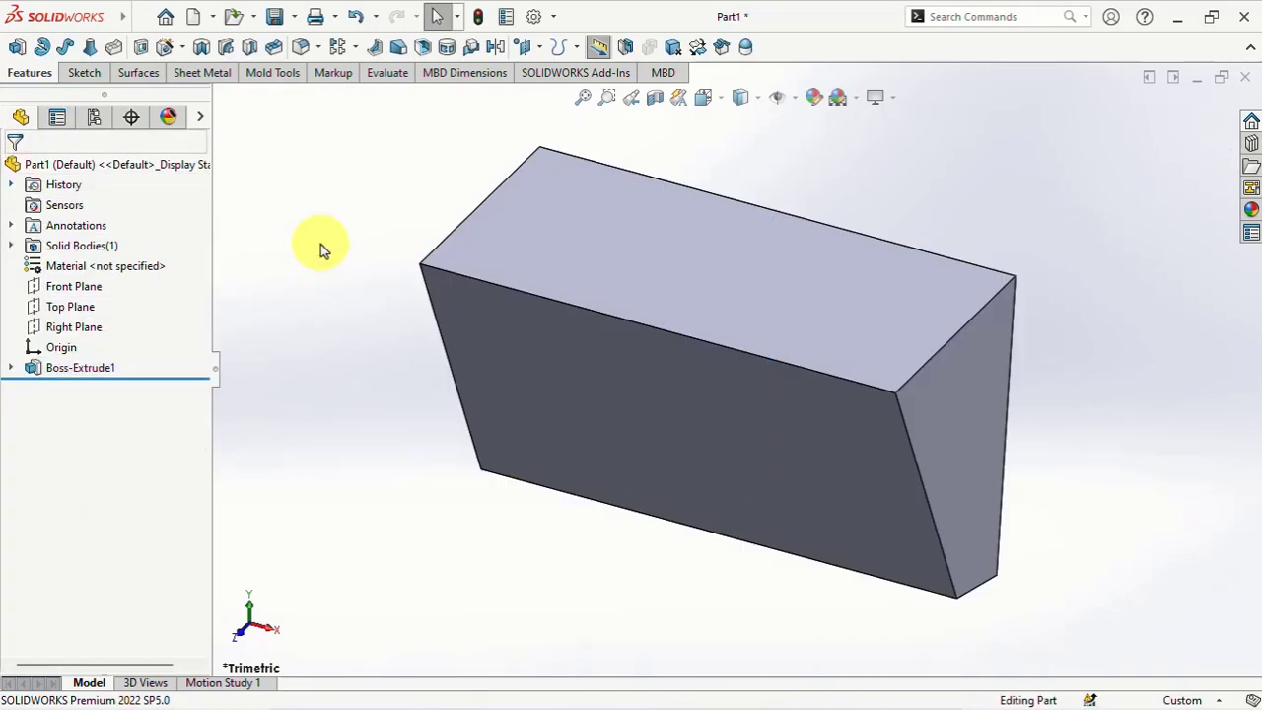
Apply a 4° draft to both side faces, using the top face as neutral plane
mouse_move(318, 144)
middle_down()
mouse_move(400, 169)
mouse_move(352, 169)
middle_up()
click(397, 46)
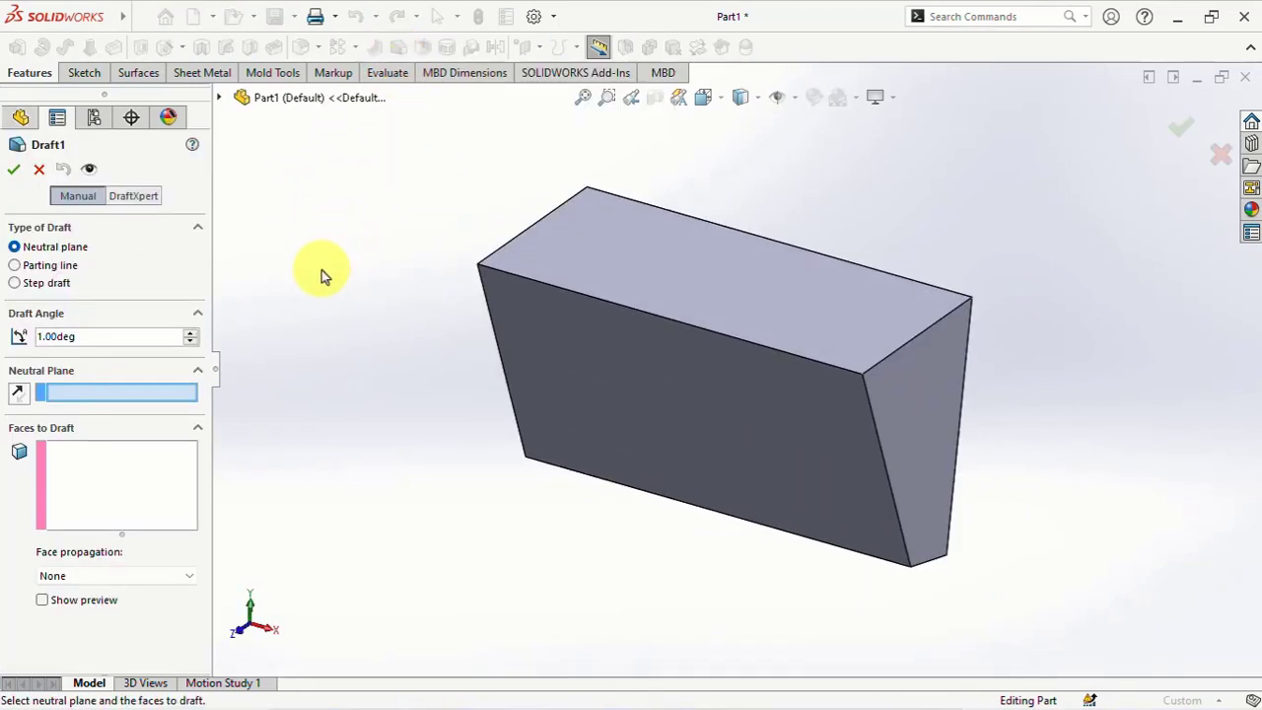
click(563, 251)
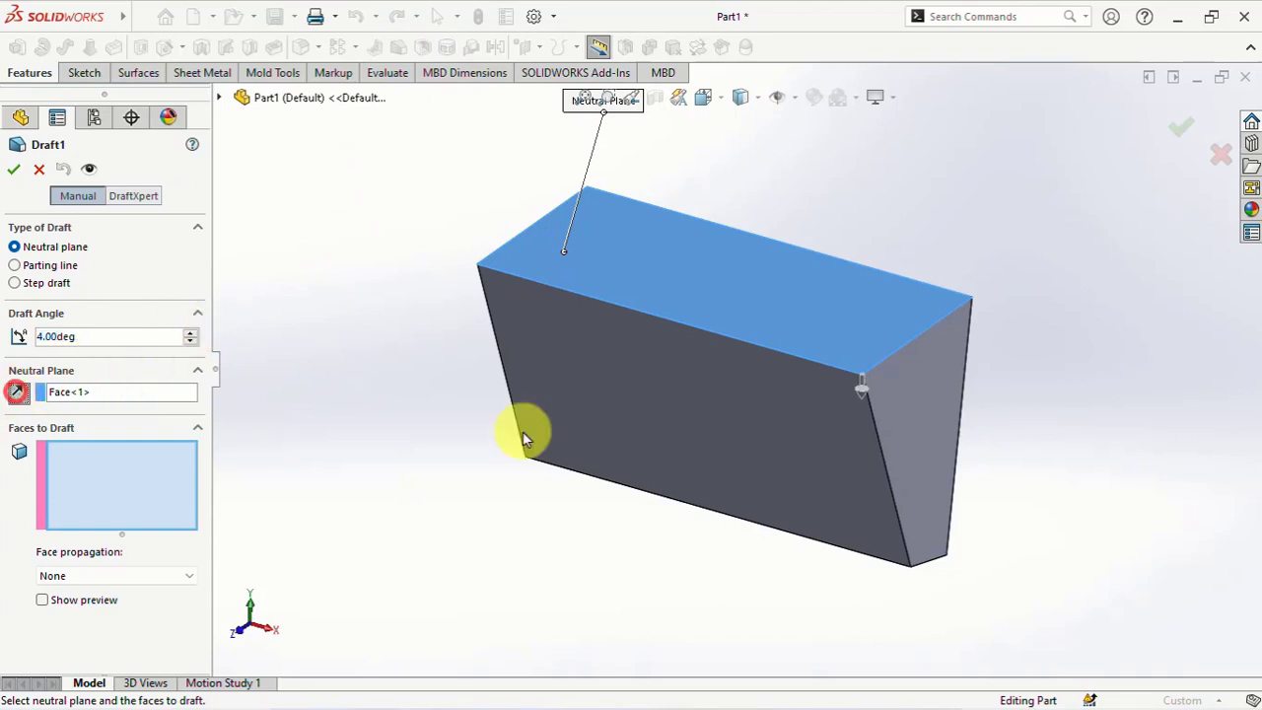
click(867, 397)
middle_drag(752, 397, 680, 397)
click(587, 338)
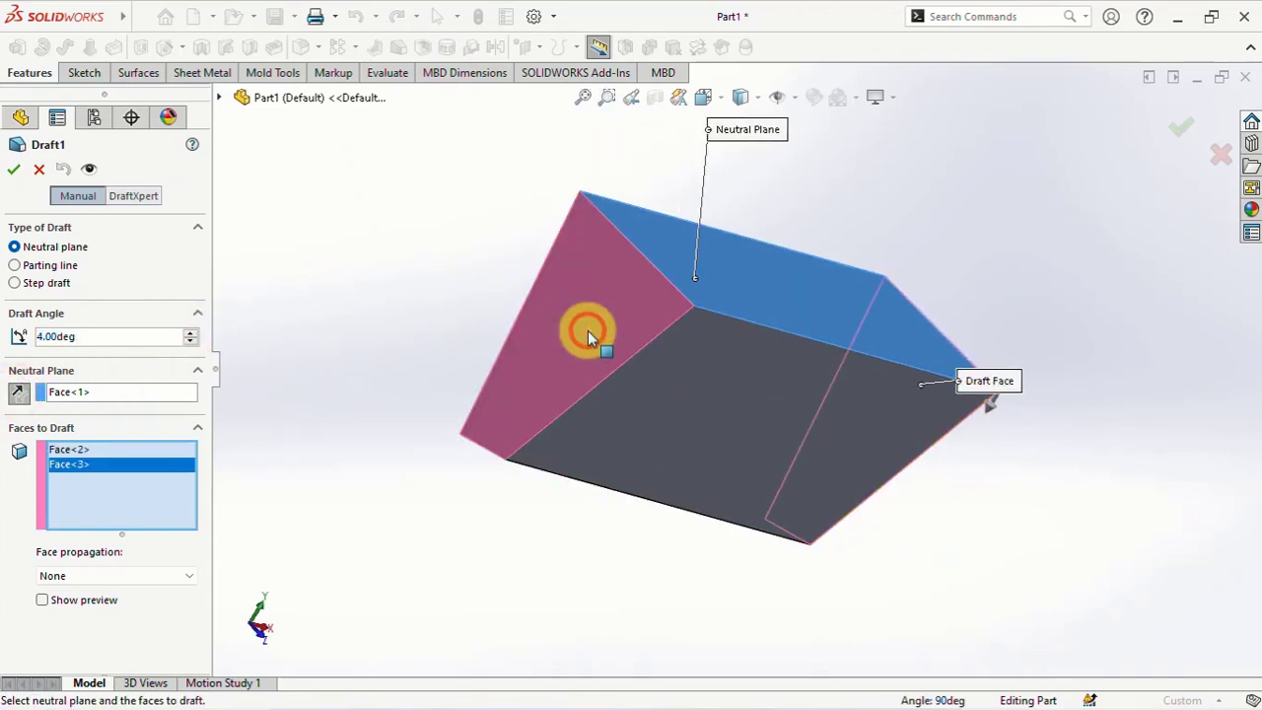
click(12, 169)
mouse_move(336, 236)
middle_down()
mouse_move(366, 253)
mouse_move(344, 184)
mouse_move(339, 239)
middle_up()
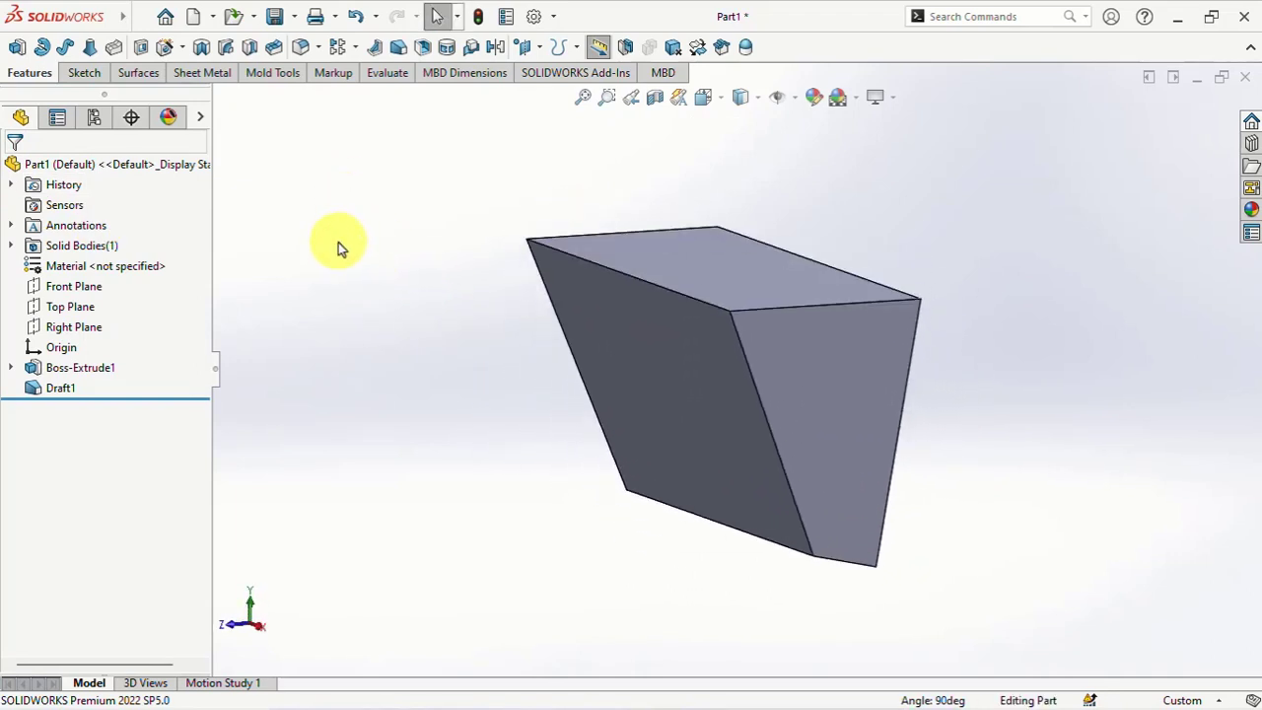
Round the block's four vertical corner edges with a 15 mm fillet
click(302, 46)
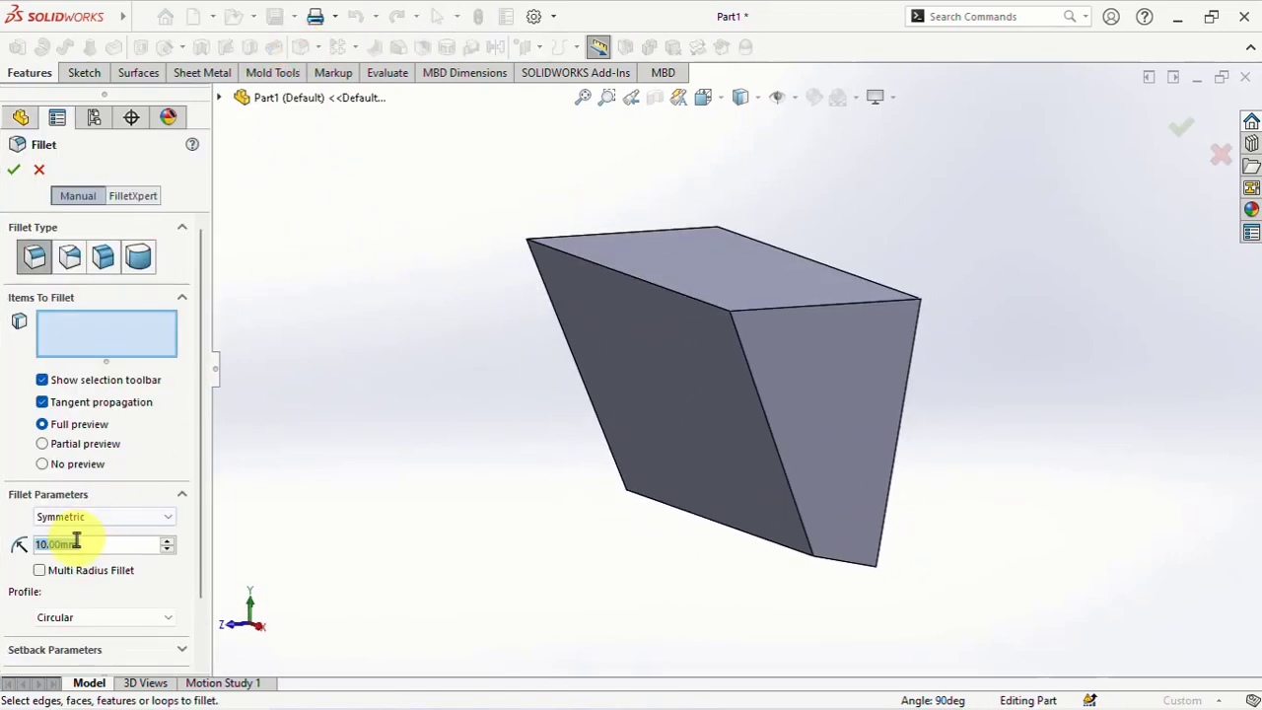
text(15)
key(Return)
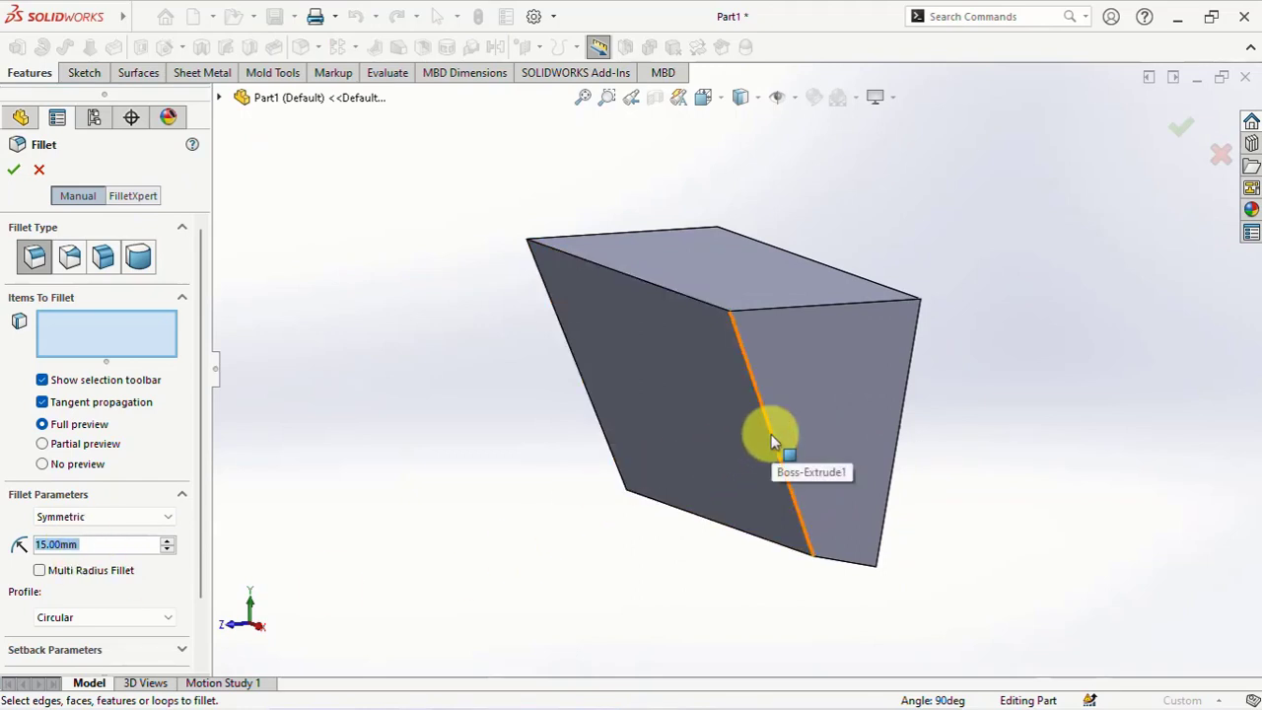
click(769, 431)
click(897, 418)
mouse_move(897, 418)
middle_down()
mouse_move(716, 311)
mouse_move(854, 355)
middle_up()
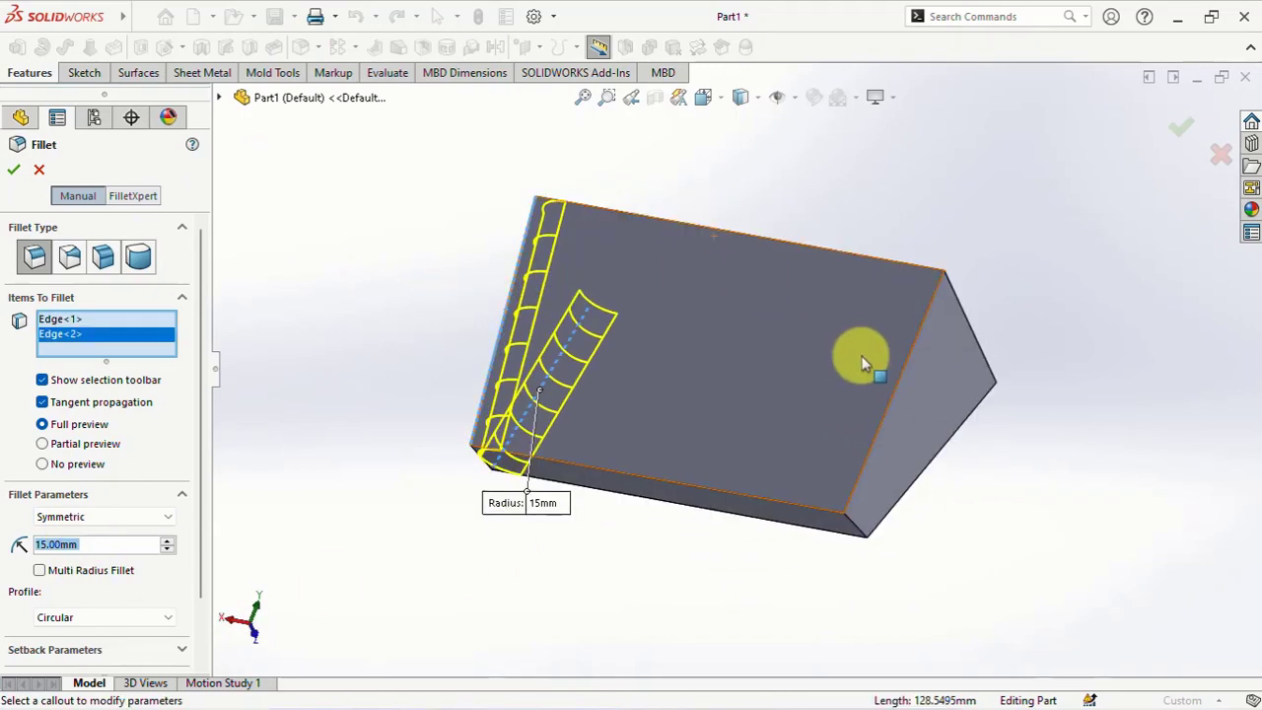
click(895, 387)
right_click(937, 456)
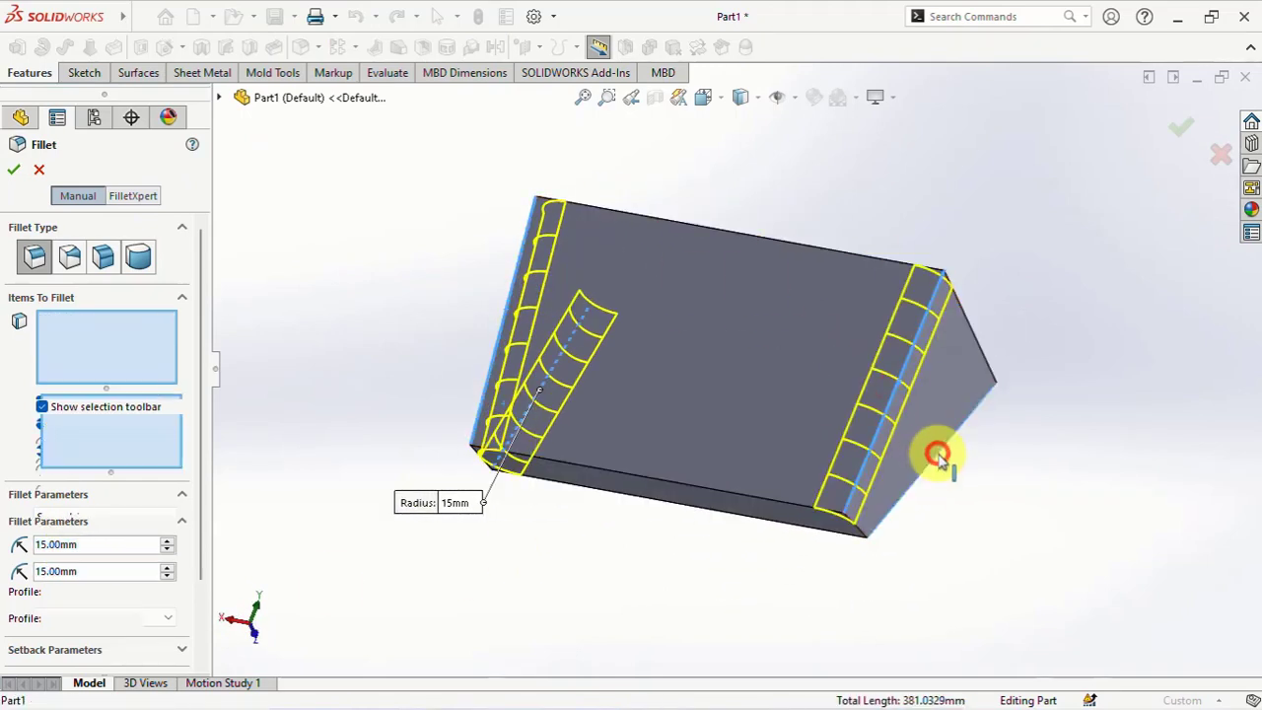
click(1181, 126)
Fillet the edges around the bottom face at 12 mm
click(299, 48)
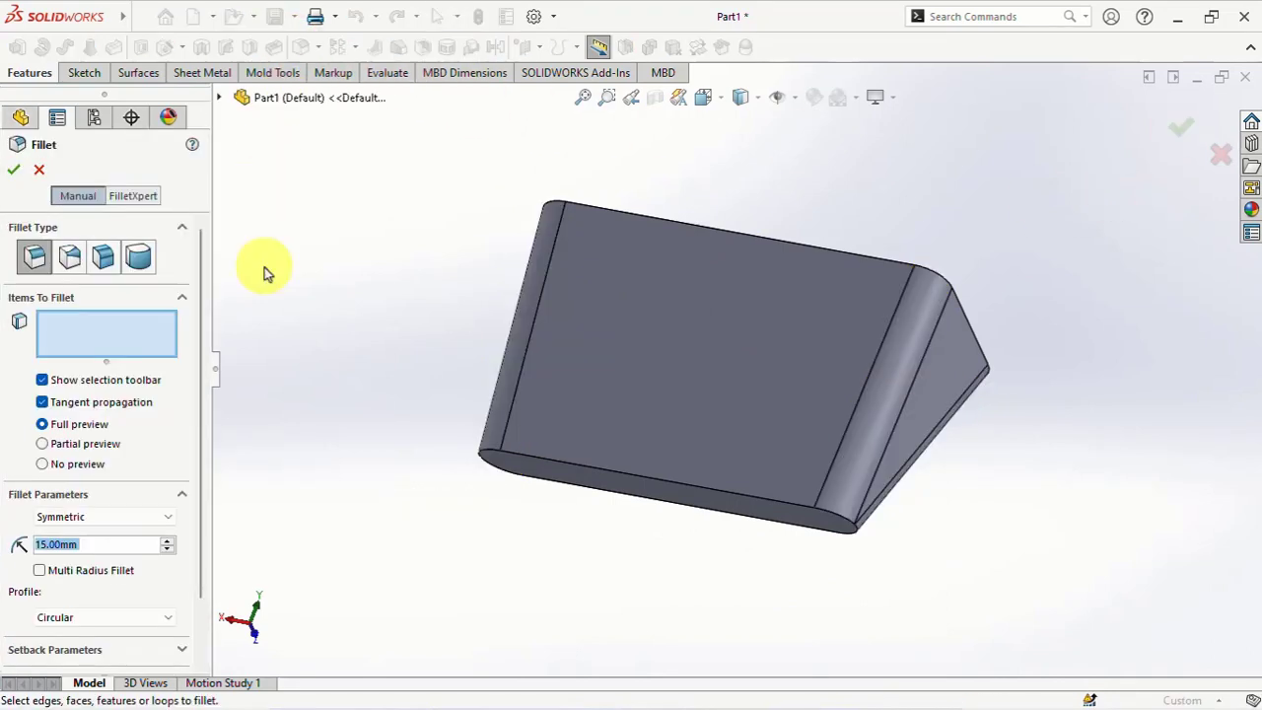
click(133, 543)
text(12)
double_click(135, 547)
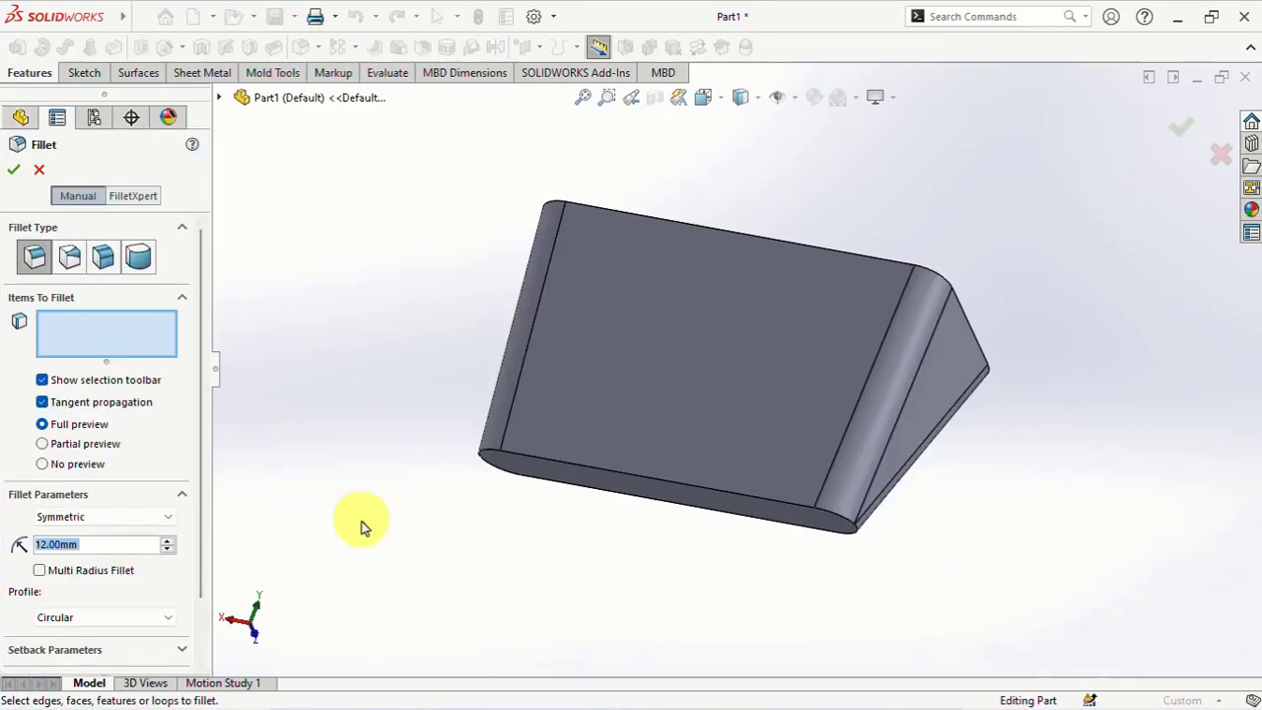
middle_drag(358, 521, 559, 451)
click(533, 434)
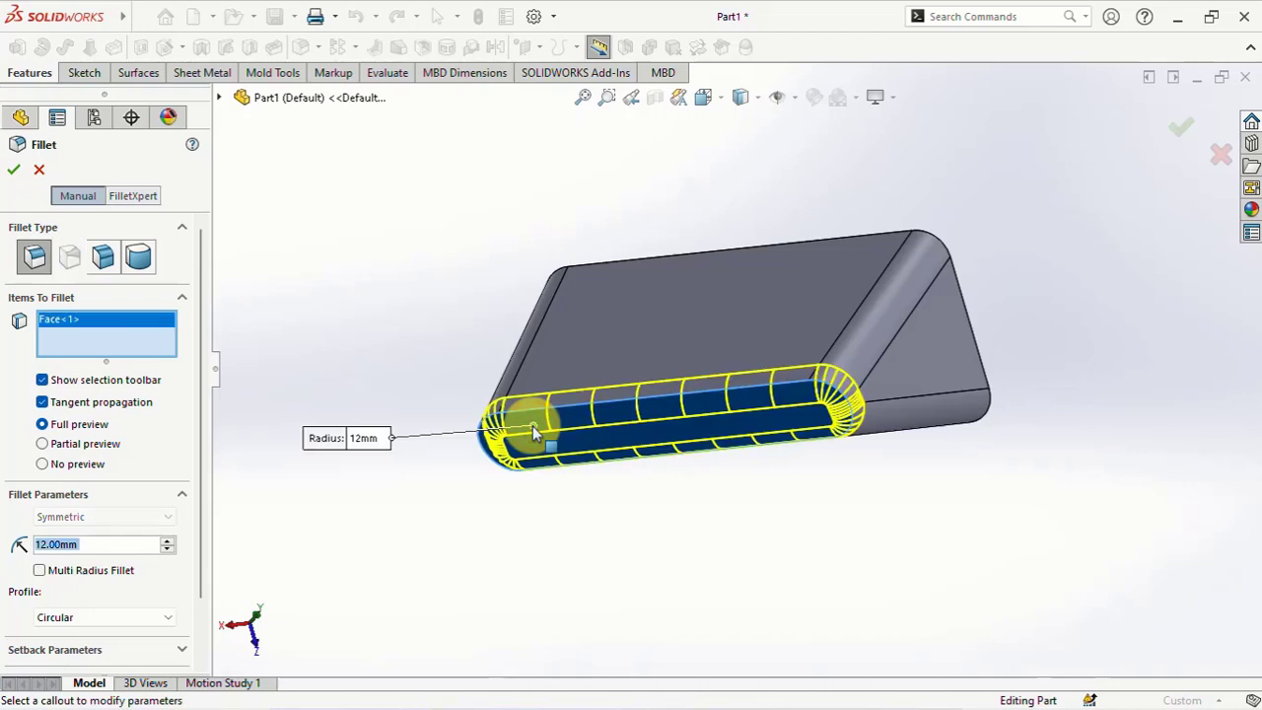
click(15, 173)
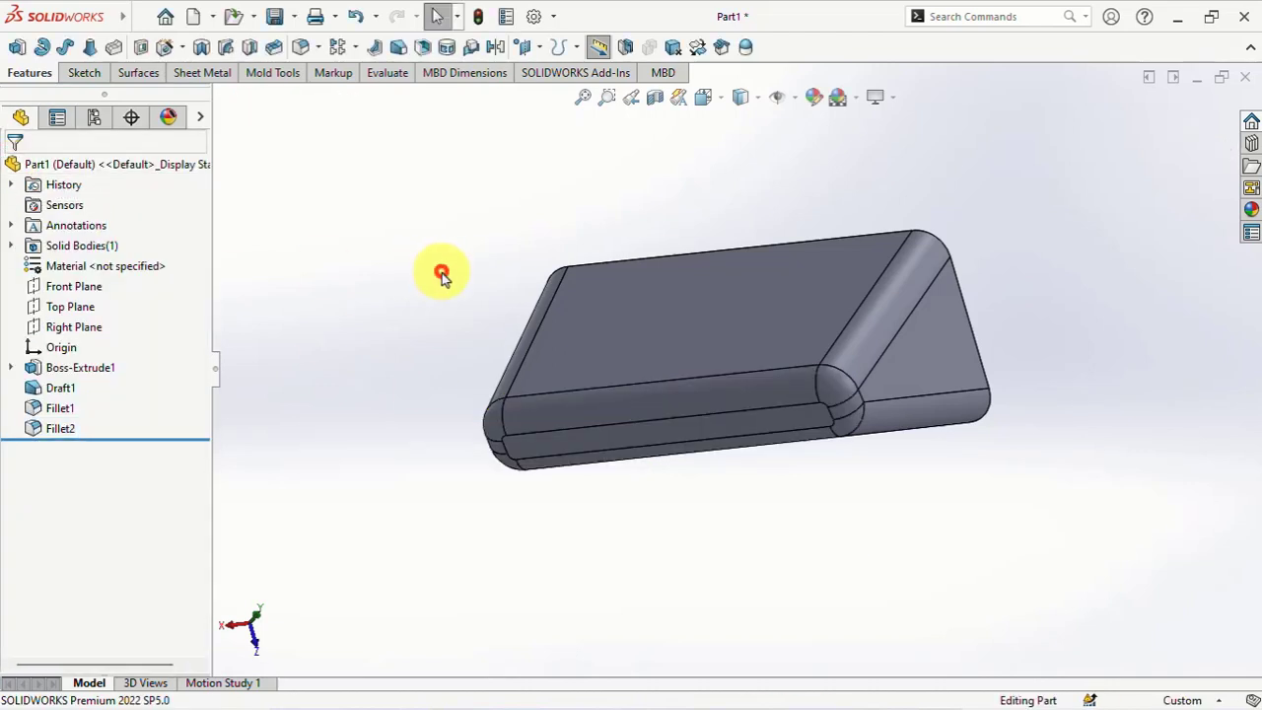
mouse_move(441, 277)
middle_down()
mouse_move(479, 246)
mouse_move(563, 487)
mouse_move(716, 523)
mouse_move(695, 559)
middle_up()
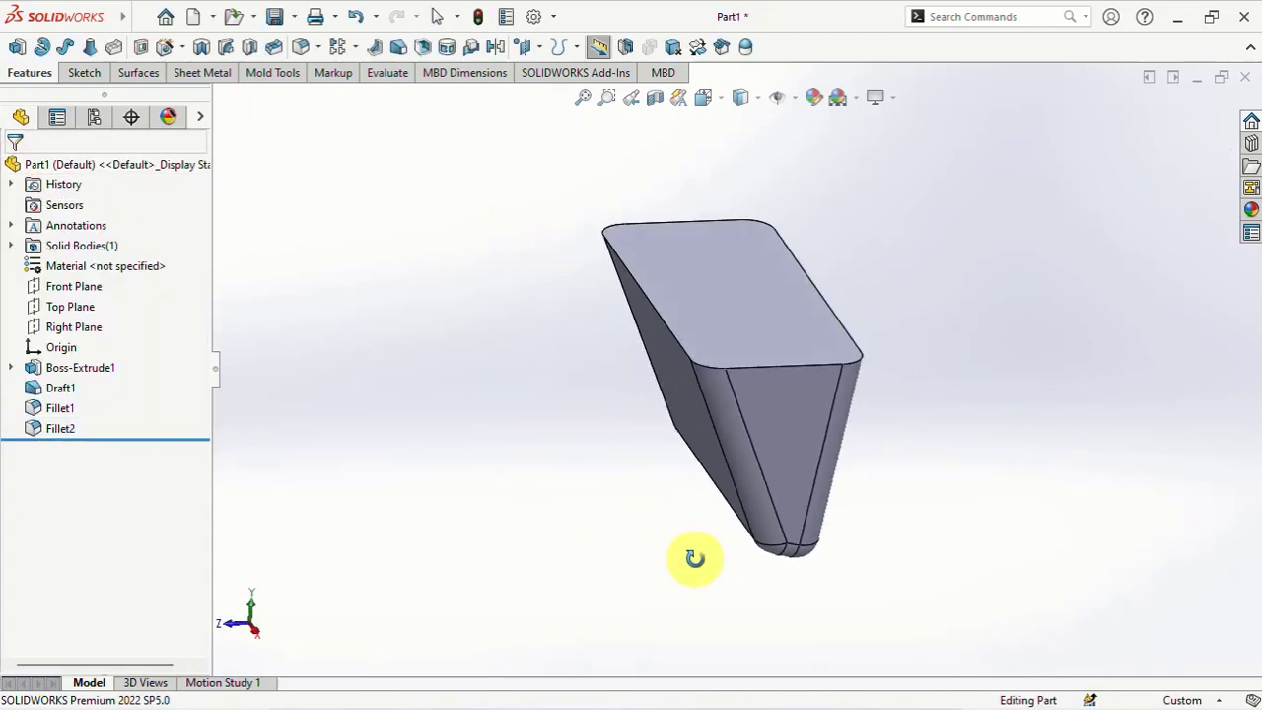
mouse_move(566, 484)
middle_down()
mouse_move(605, 437)
mouse_move(436, 374)
middle_up()
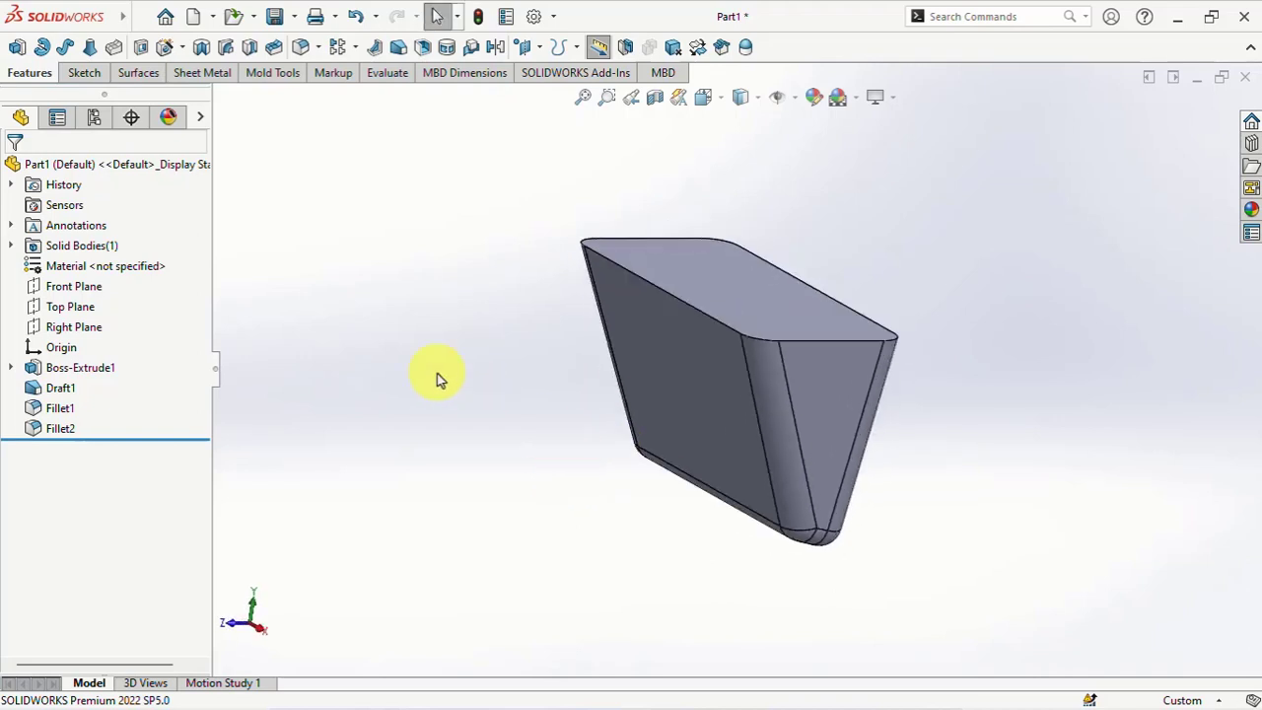
click(59, 327)
Sketch a small closed line profile on the Right Plane against the bin's slanted edge
click(76, 292)
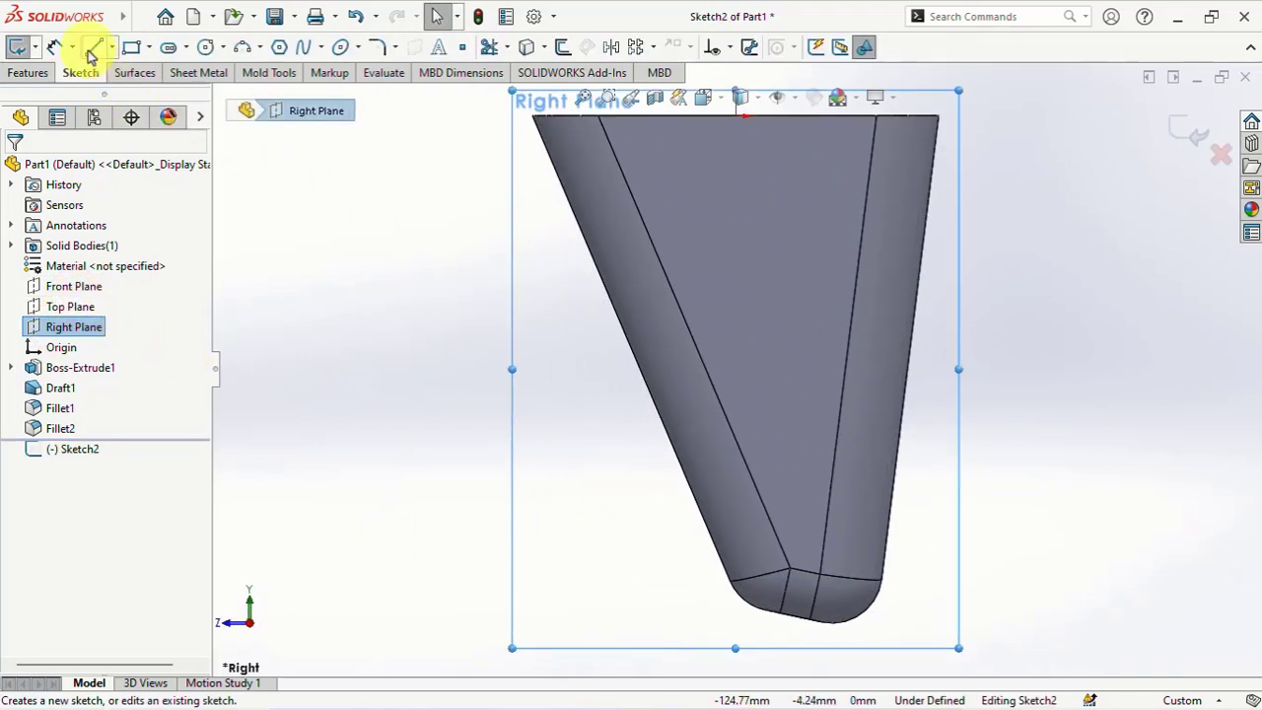
click(95, 46)
click(709, 552)
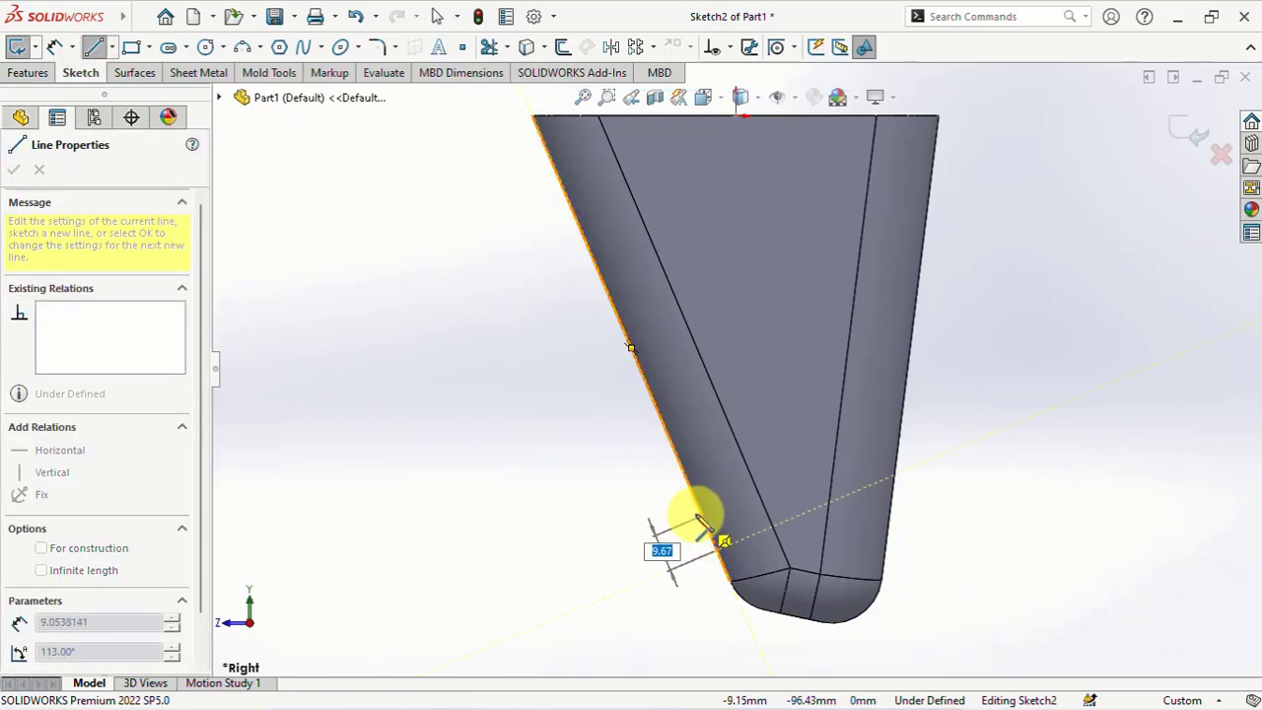
click(667, 433)
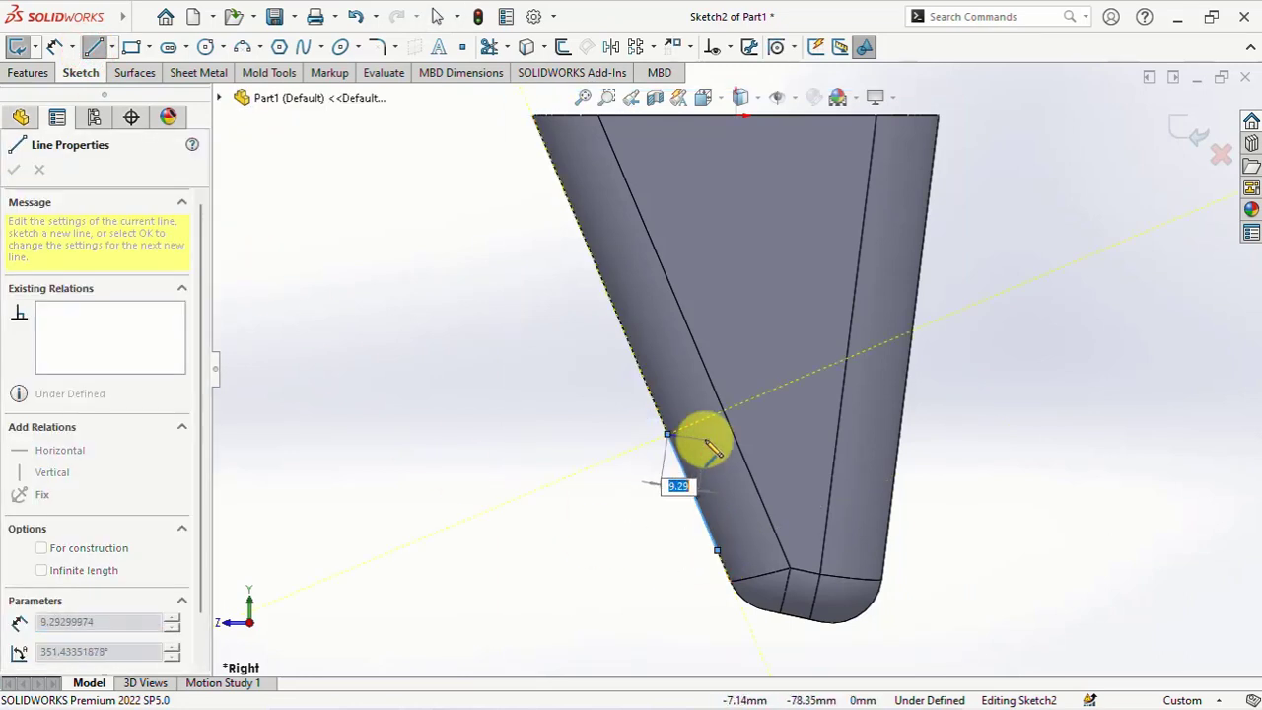
click(717, 444)
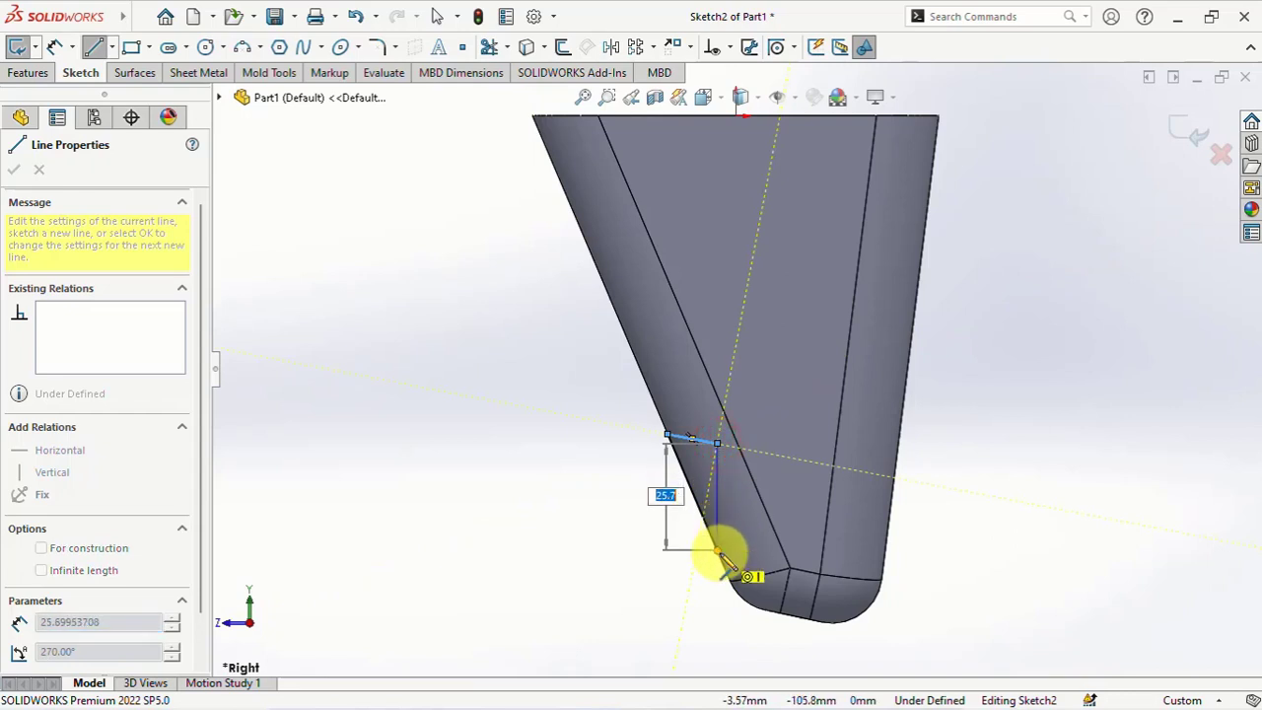
click(717, 549)
right_click(751, 533)
click(754, 534)
ctrl+middle_drag(611, 502, 591, 444)
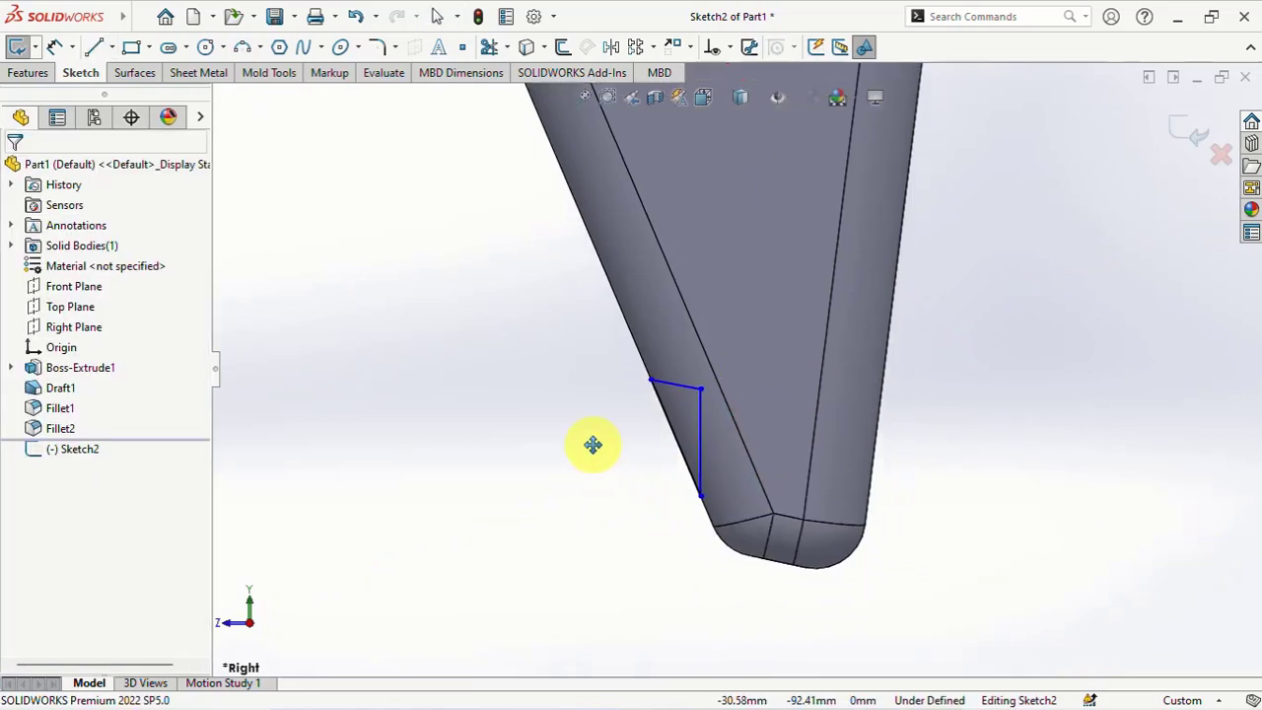
Dimension the profile with a 95° angle and a 22 mm slanted line length
click(54, 49)
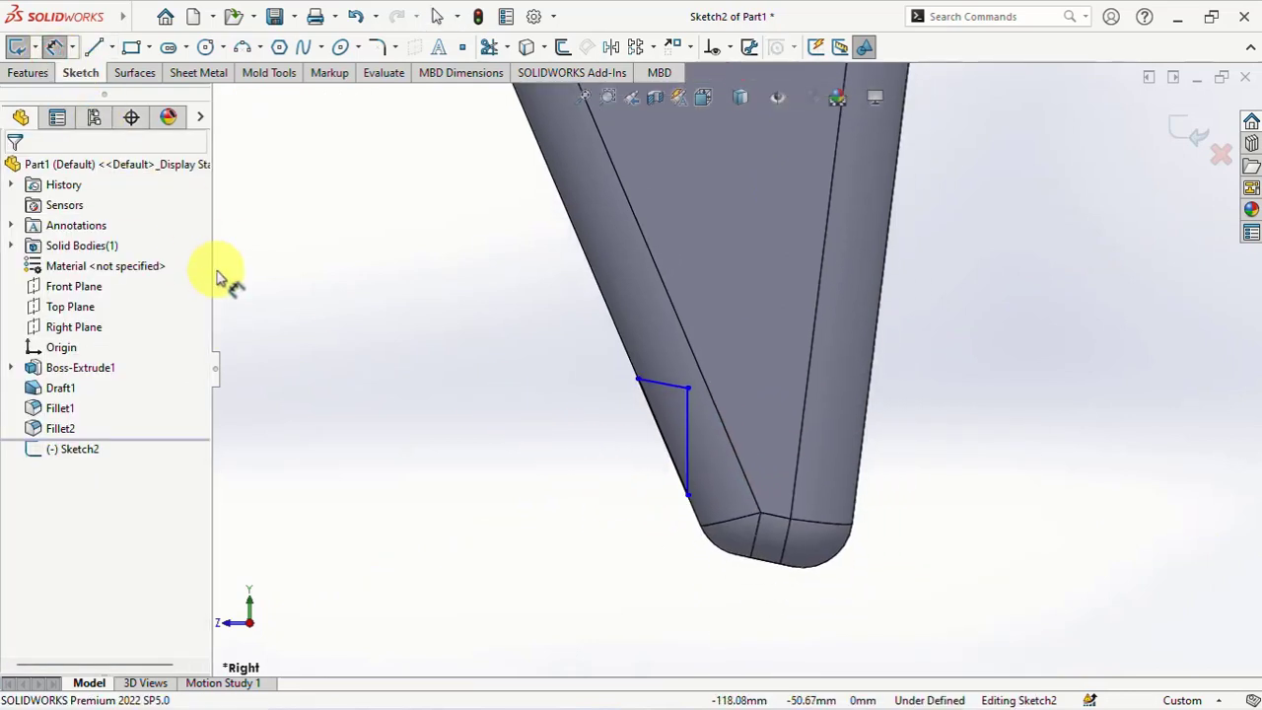
click(672, 398)
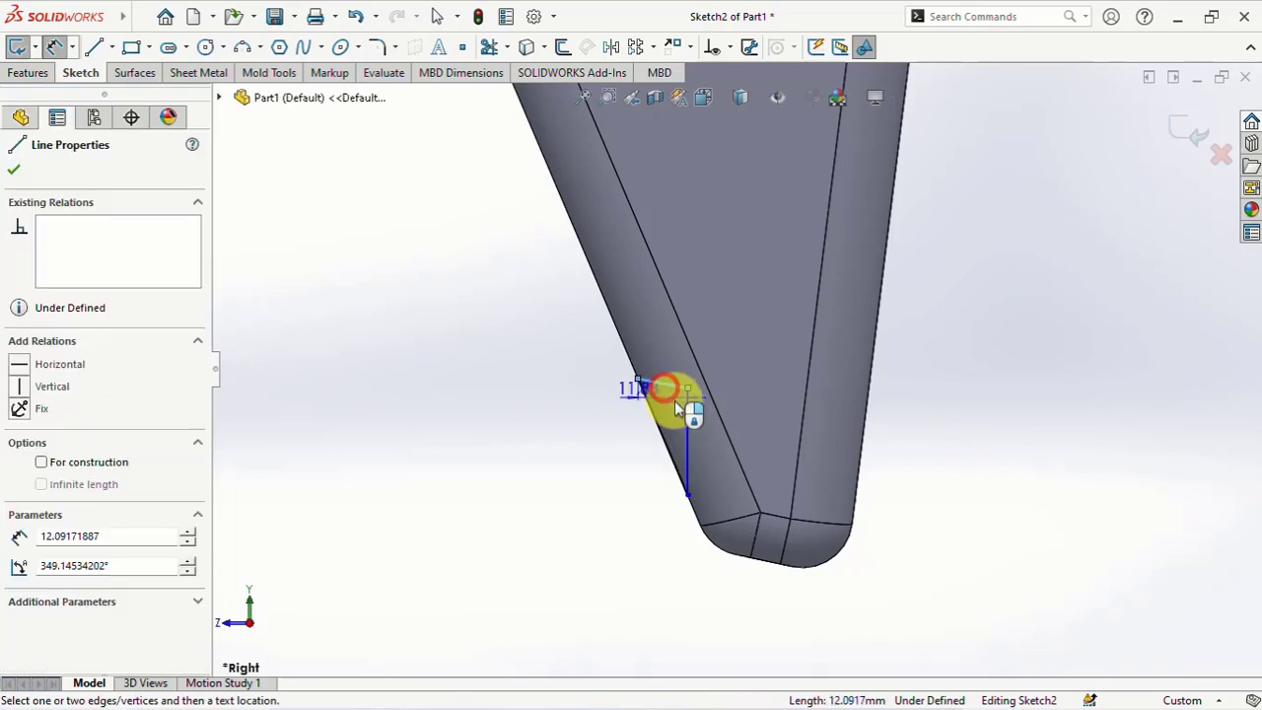
click(628, 459)
text(95)
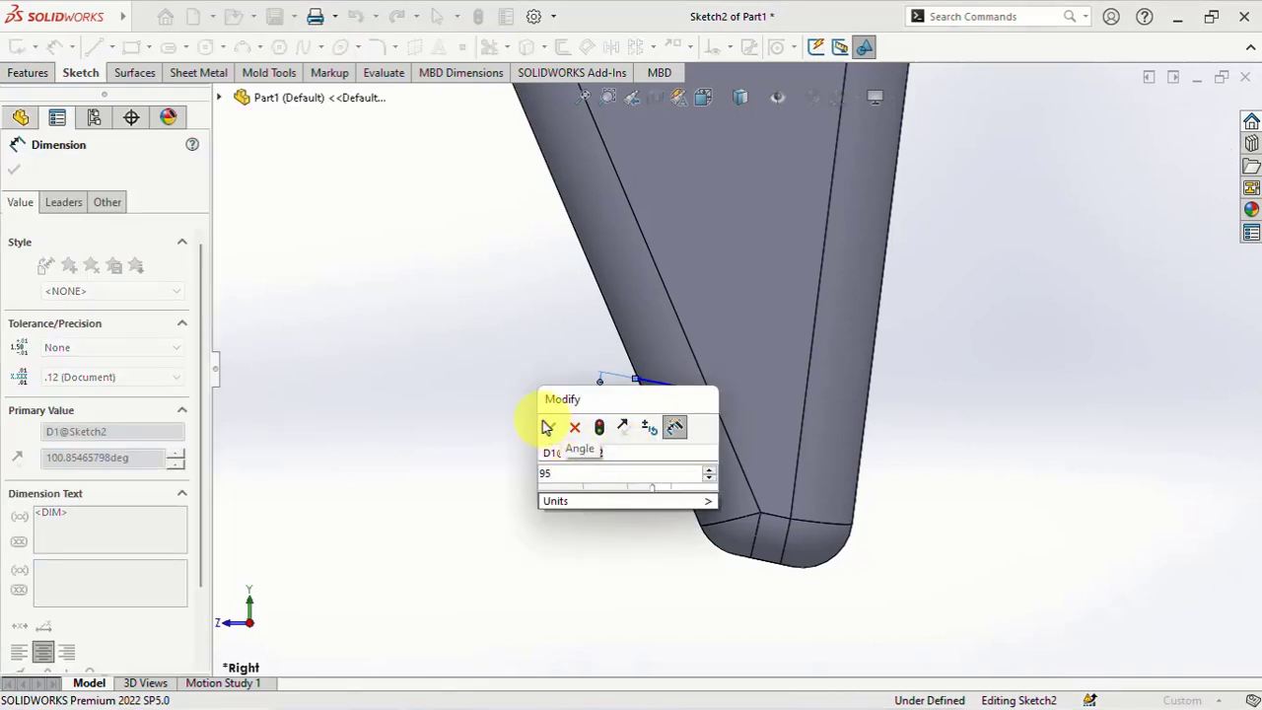
click(547, 426)
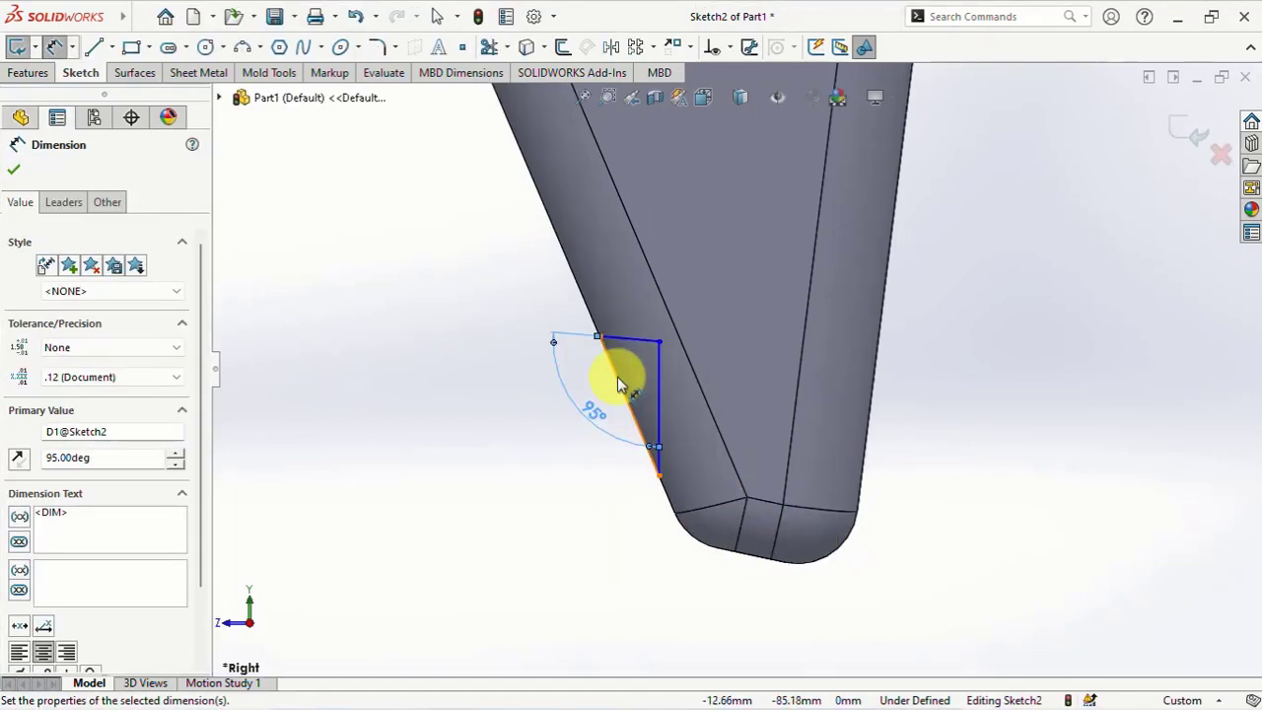
click(617, 377)
click(516, 499)
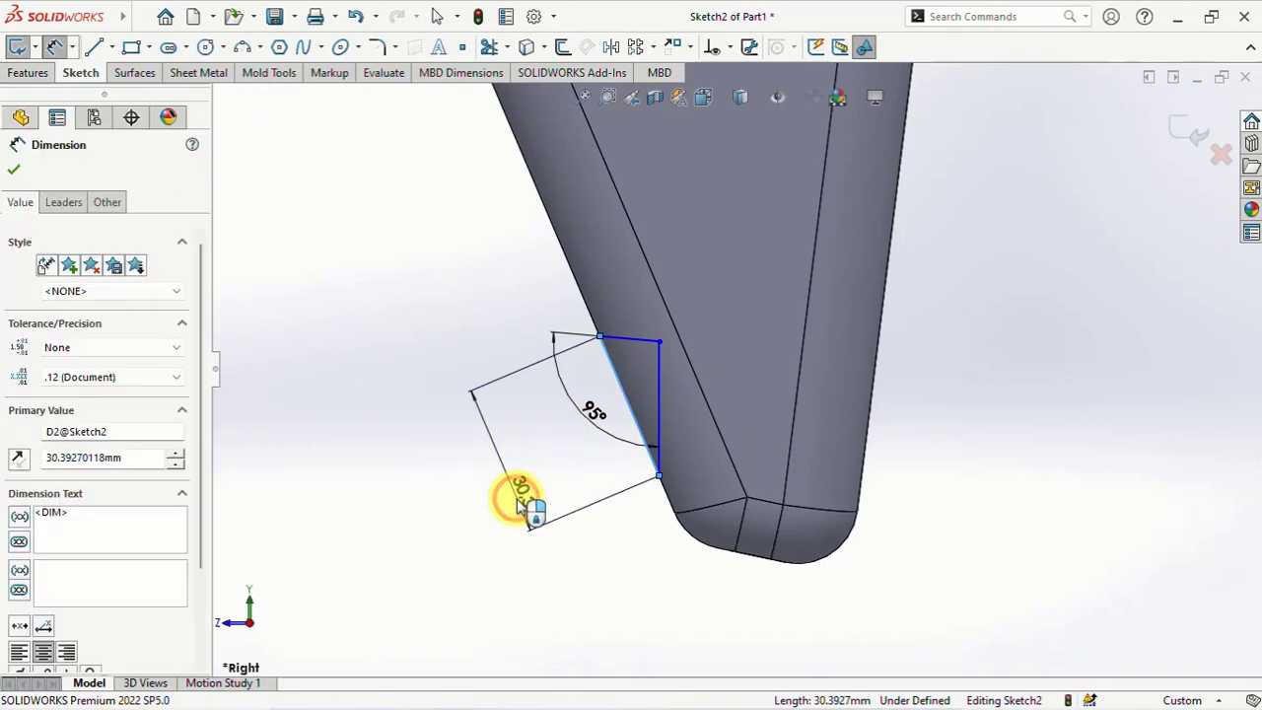
text(22)
click(438, 474)
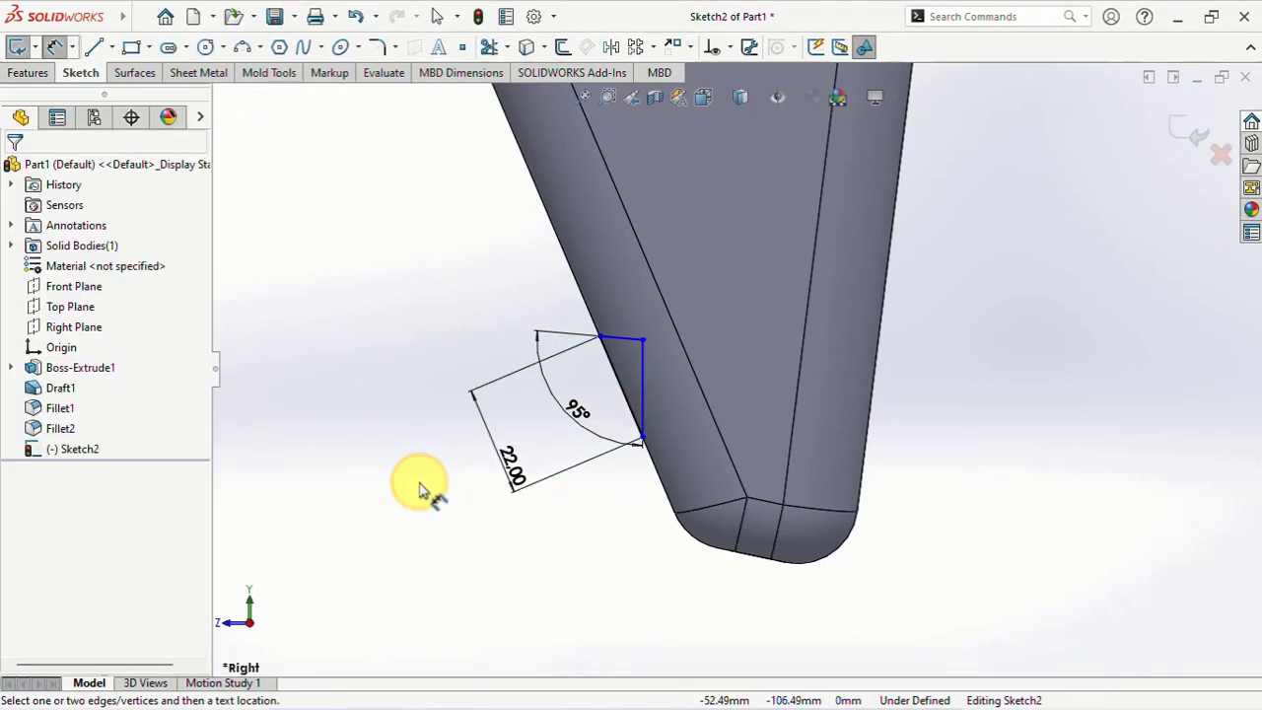
Show Sketch1 and dimension the profile's lower corner 8 mm from the bottom
click(10, 367)
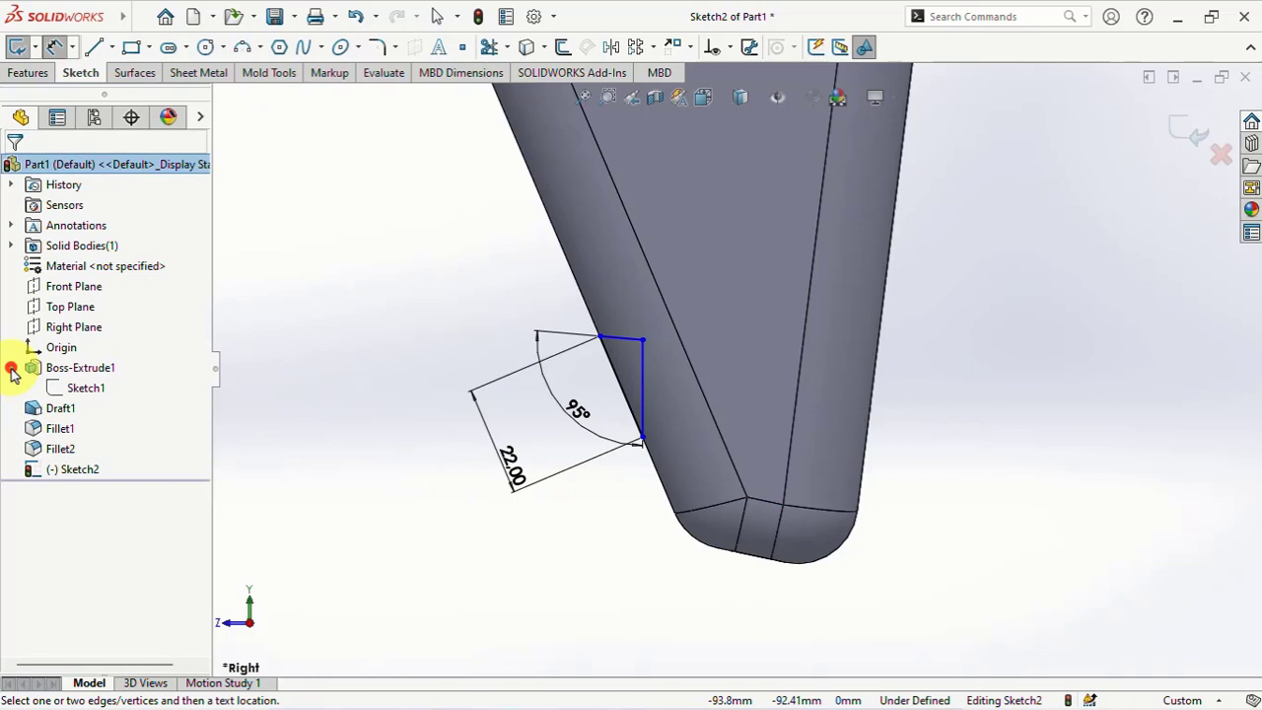
right_click(57, 389)
click(99, 425)
click(642, 436)
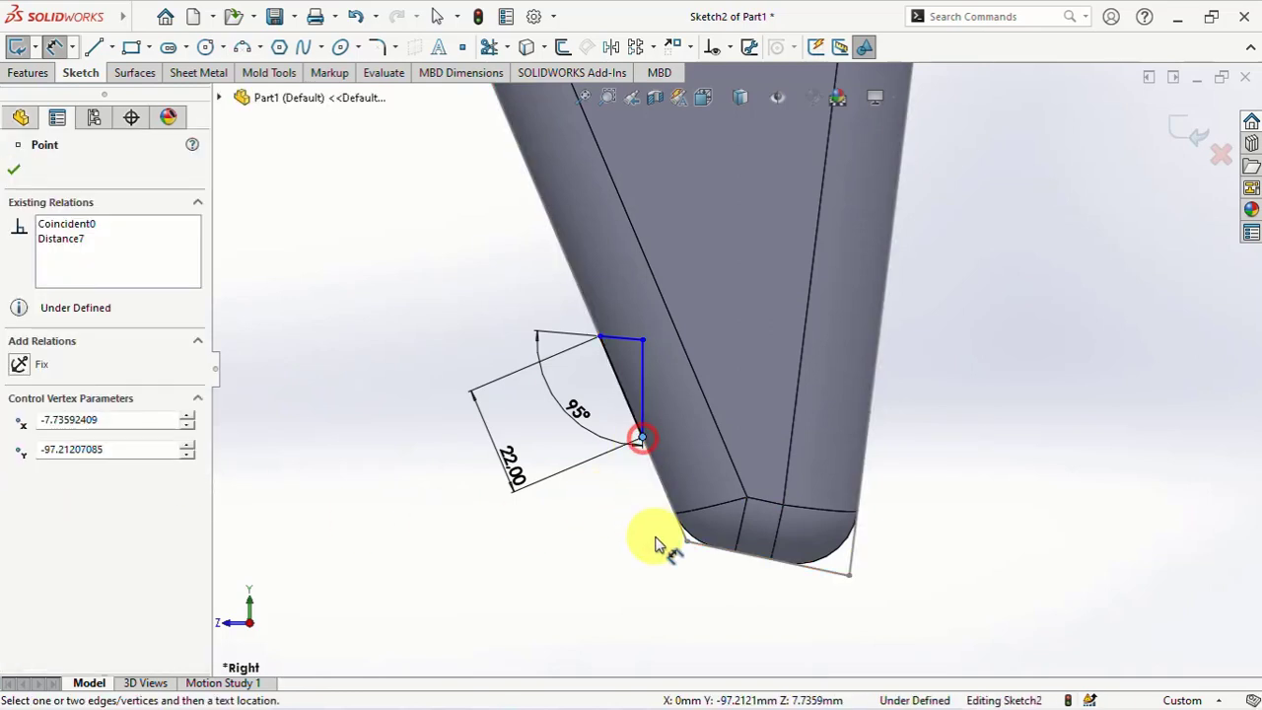
click(620, 521)
text(8)
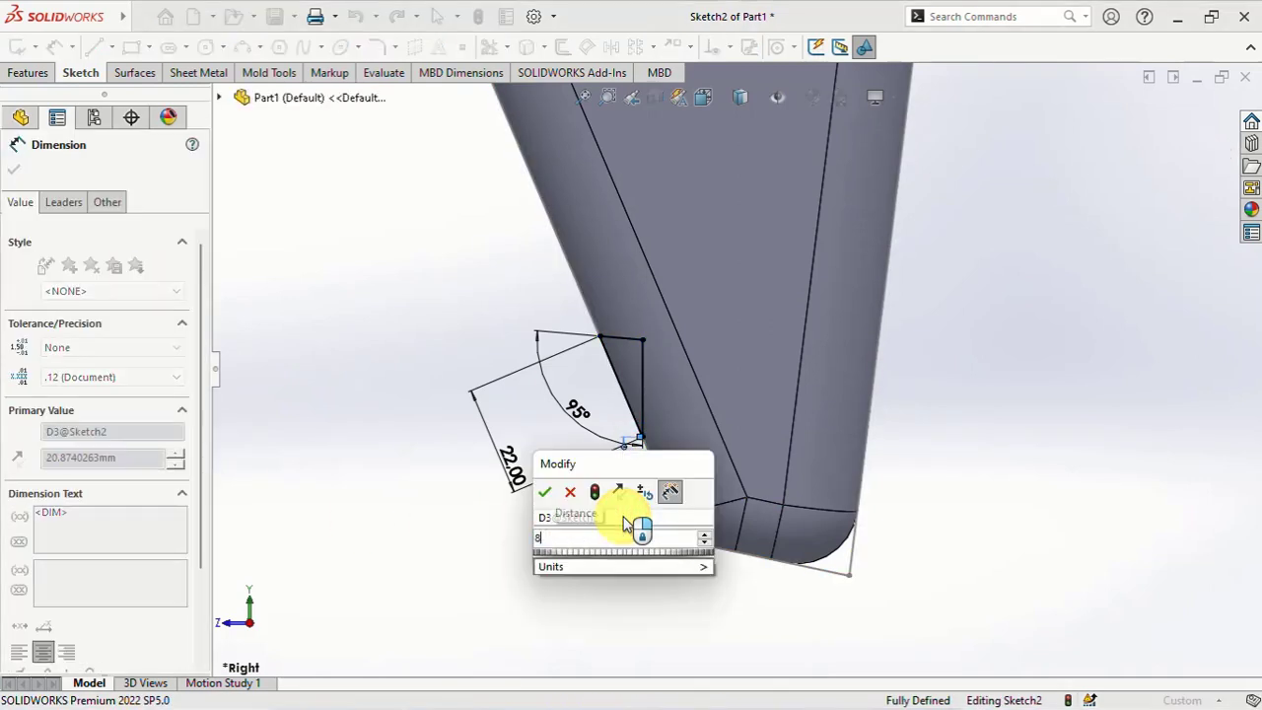
key(Return)
click(611, 586)
Move the 22.00 dimension beside the slanted edge and tilt the view to 3-D
scroll(724, 516, down, 3)
click(536, 437)
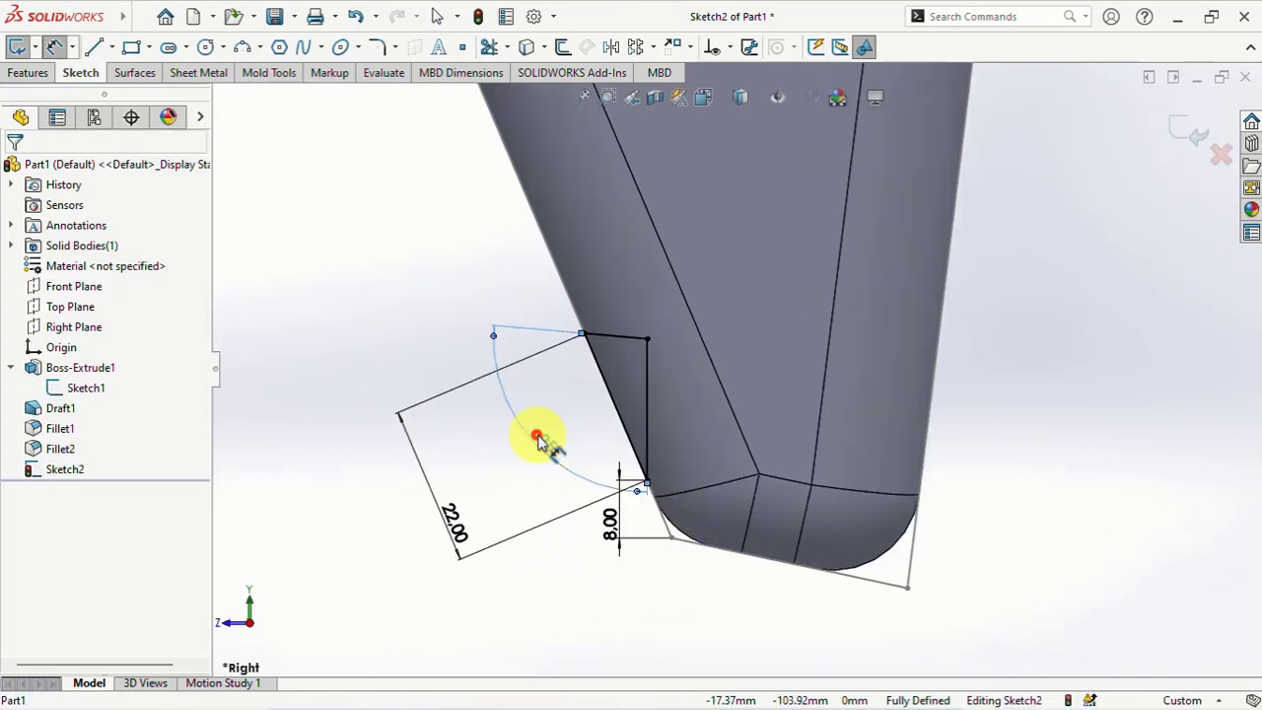
key(Delete)
drag(448, 521, 522, 437)
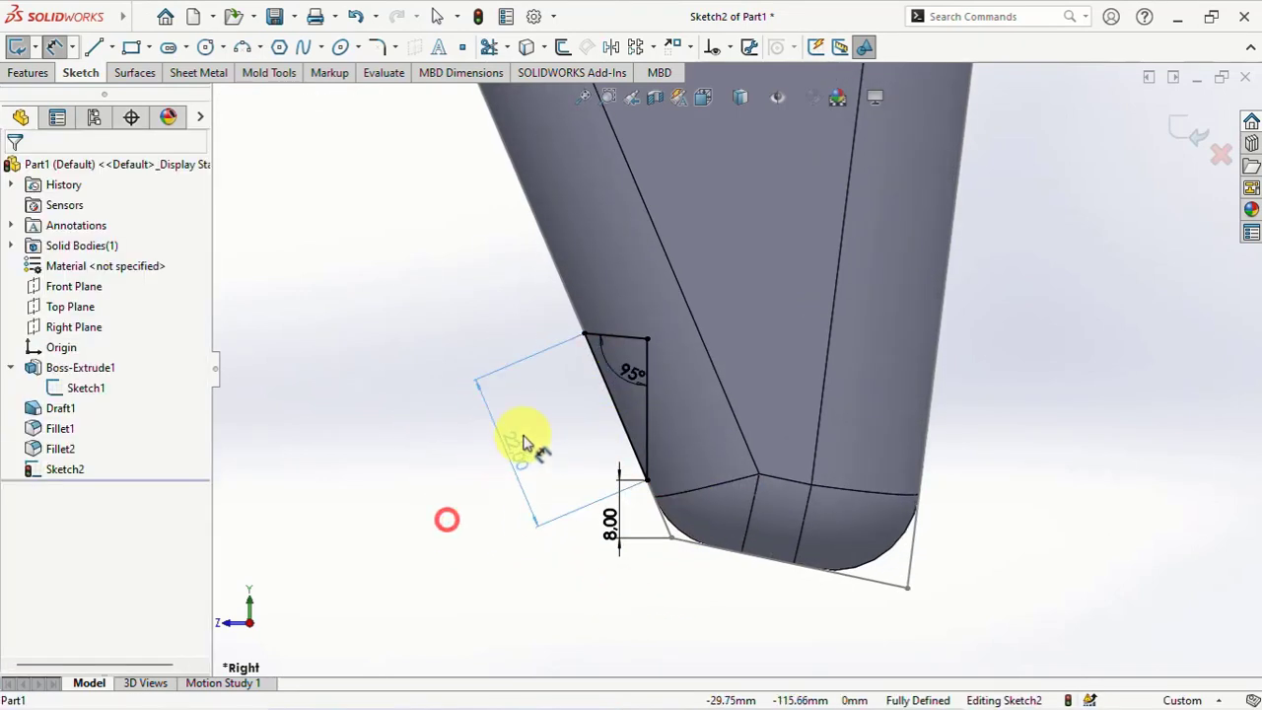
scroll(496, 440, up, 2)
middle_drag(498, 408, 542, 451)
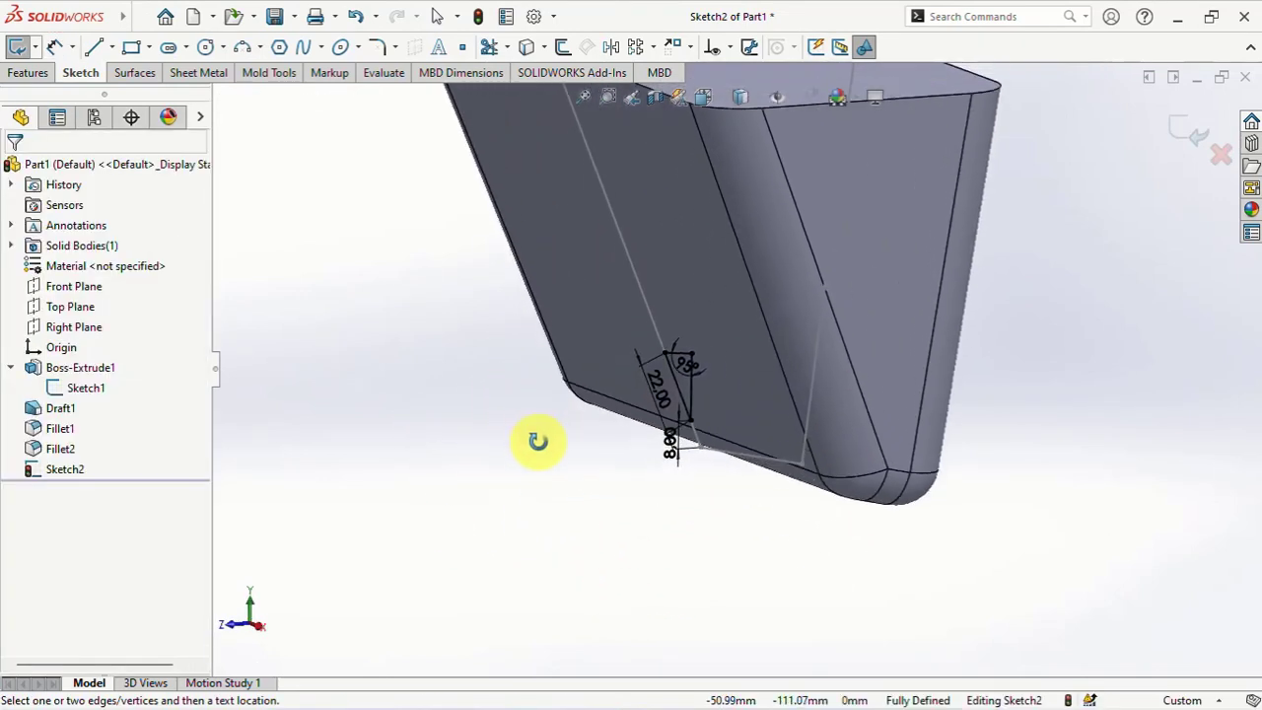
Cut-extrude the sketched profile Mid Plane 150 mm deep to form the slot
click(29, 73)
click(141, 49)
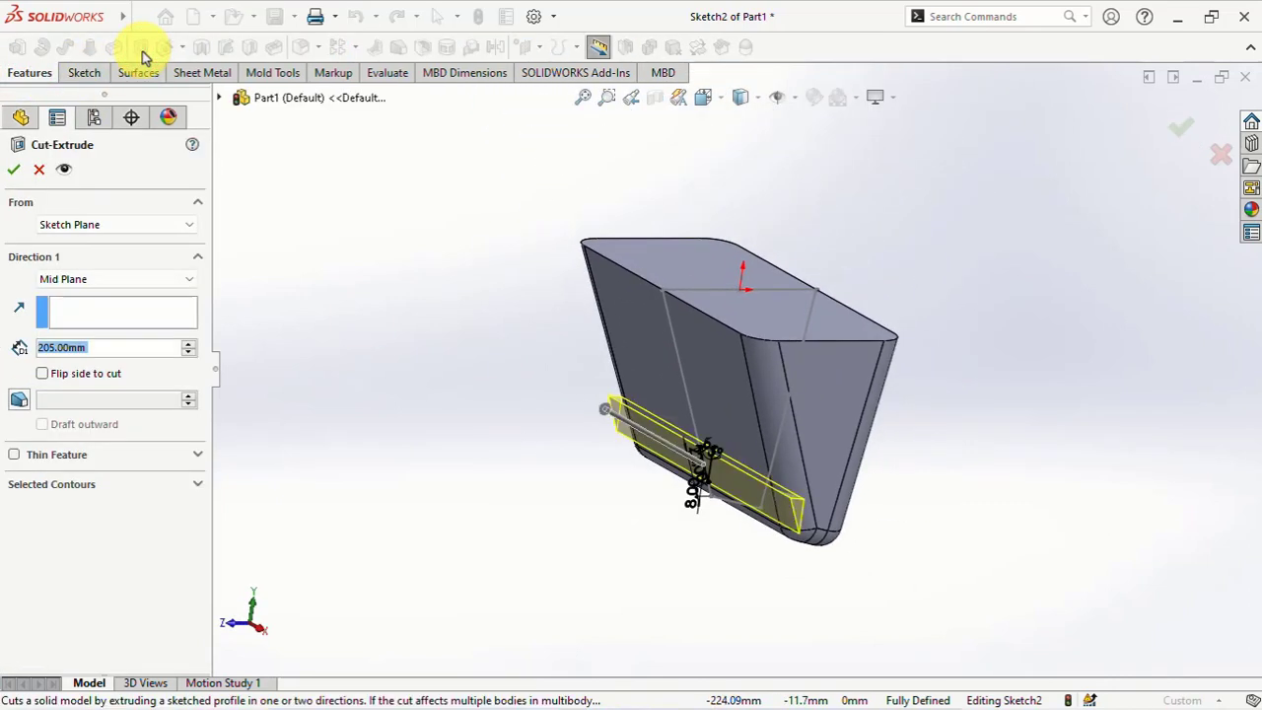
text(150)
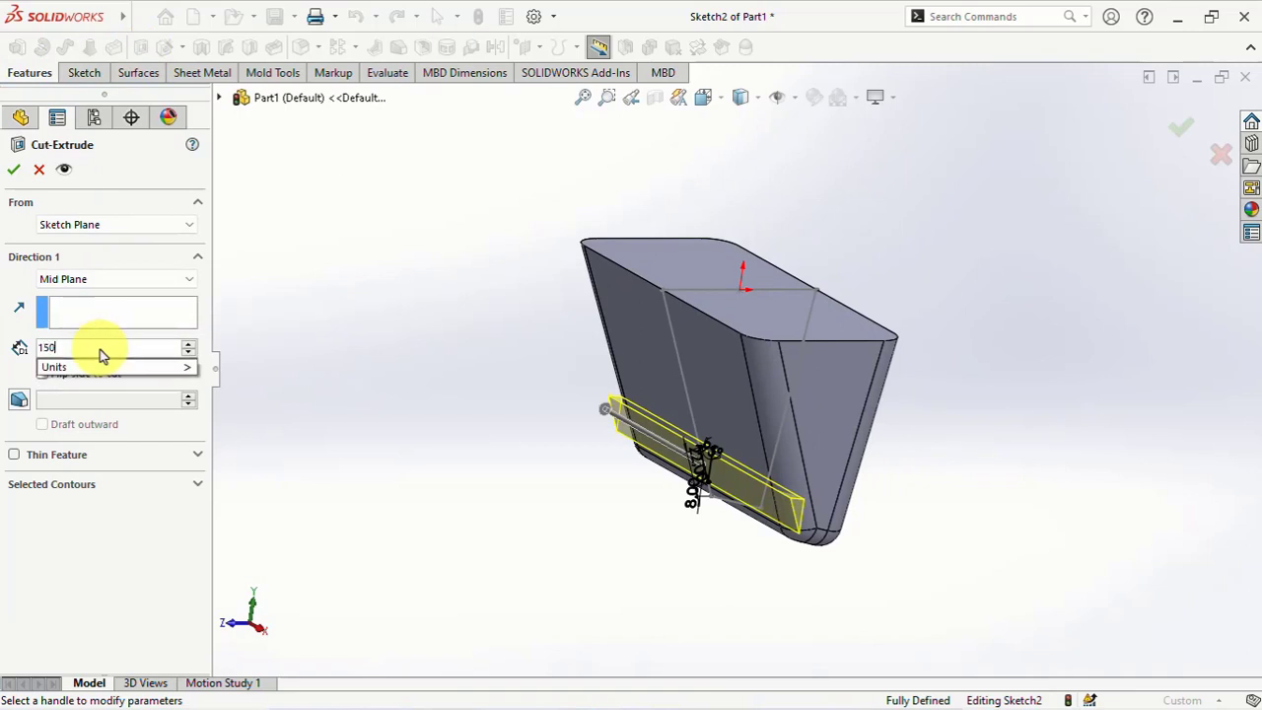
key(Return)
click(11, 171)
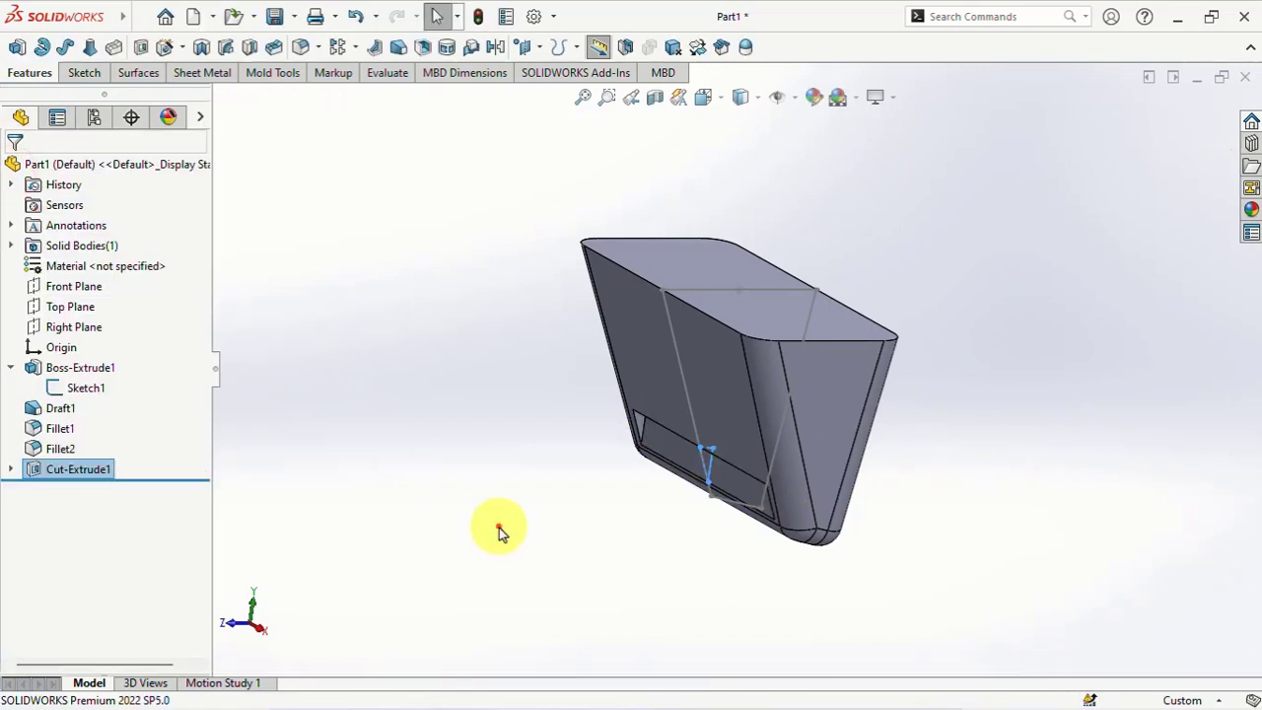
mouse_move(496, 527)
middle_down()
mouse_move(839, 496)
mouse_move(874, 417)
mouse_move(811, 437)
middle_up()
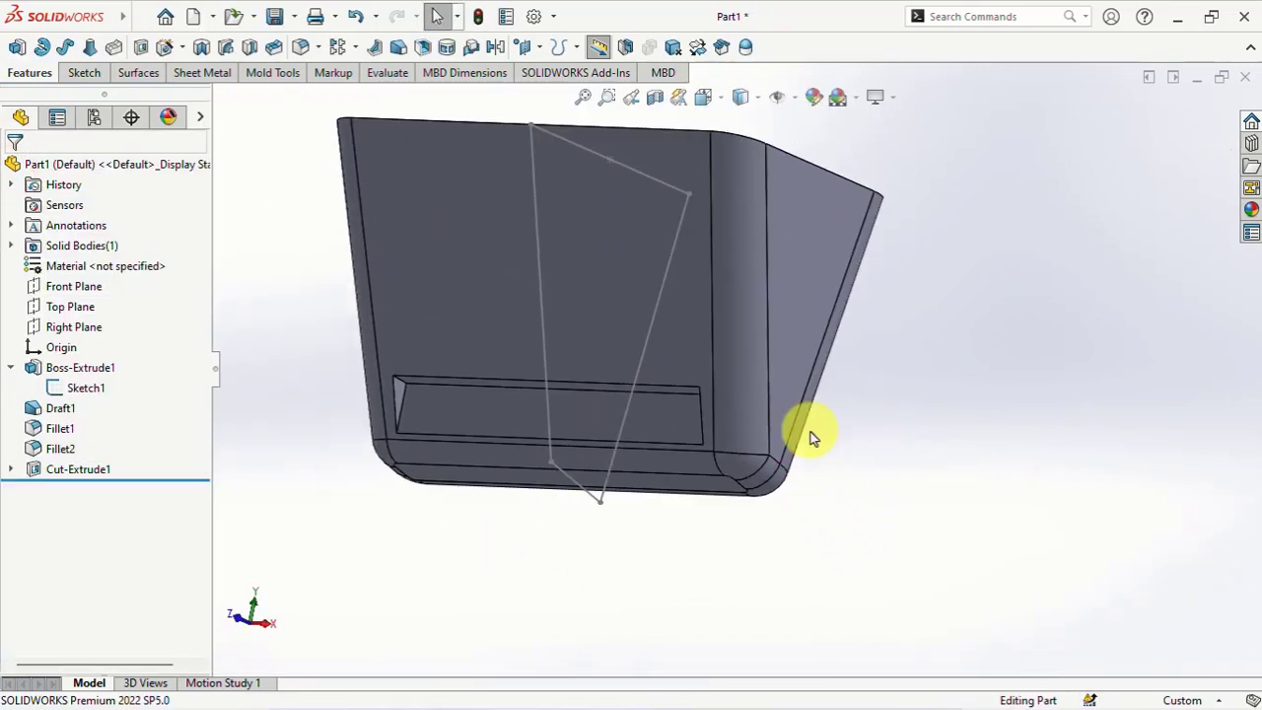
Linear-pattern Cut-Extrude1 along the sketch line: 3 instances, 25 mm spacing
click(338, 51)
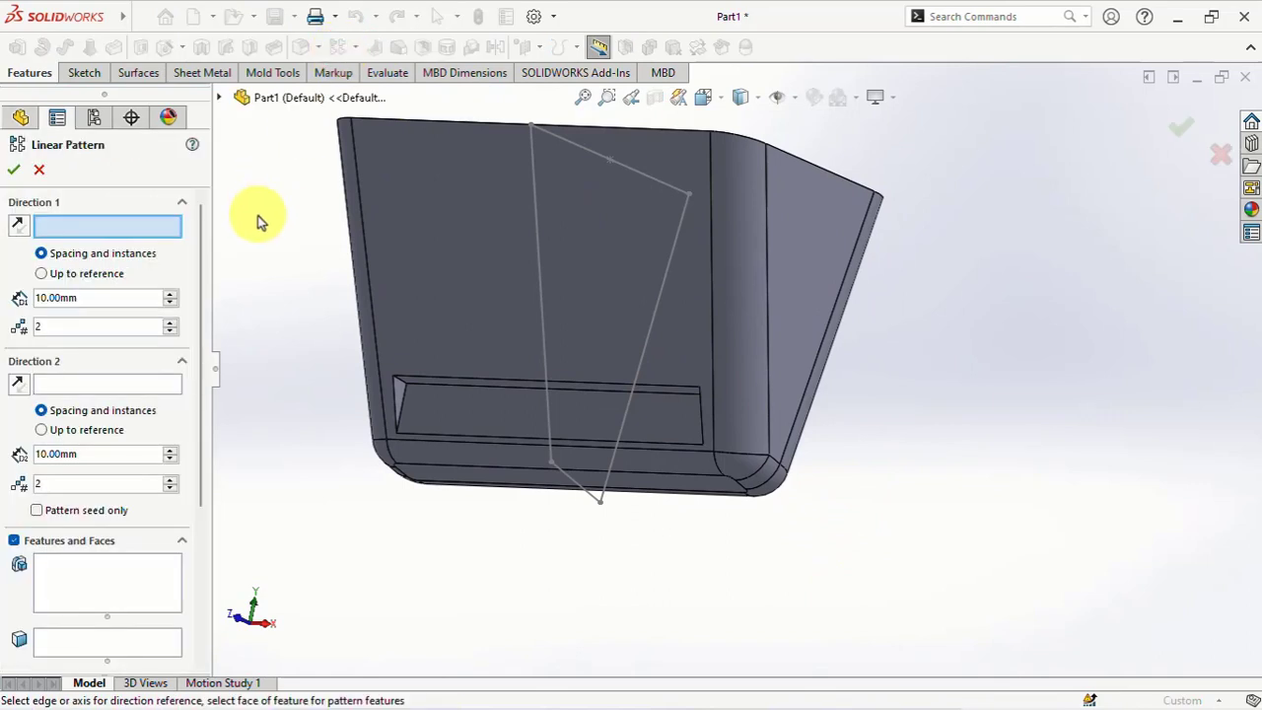
click(548, 417)
click(477, 409)
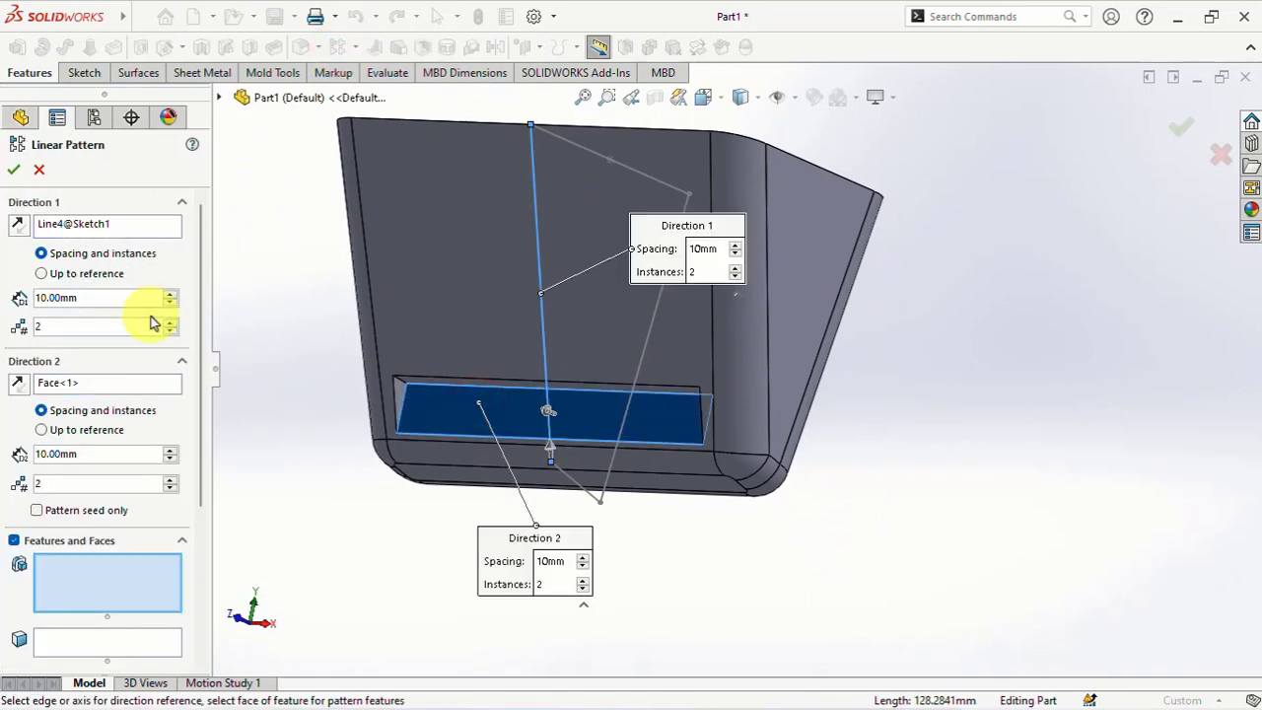
text(25)
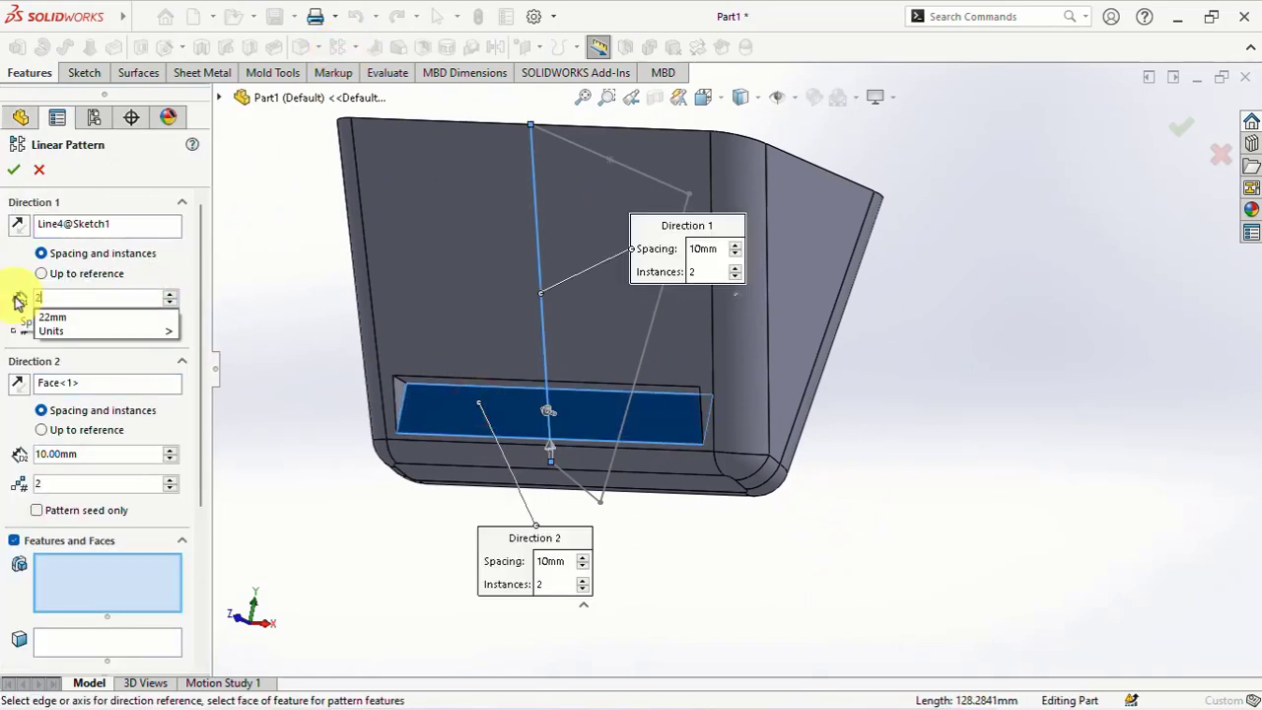
key(Return)
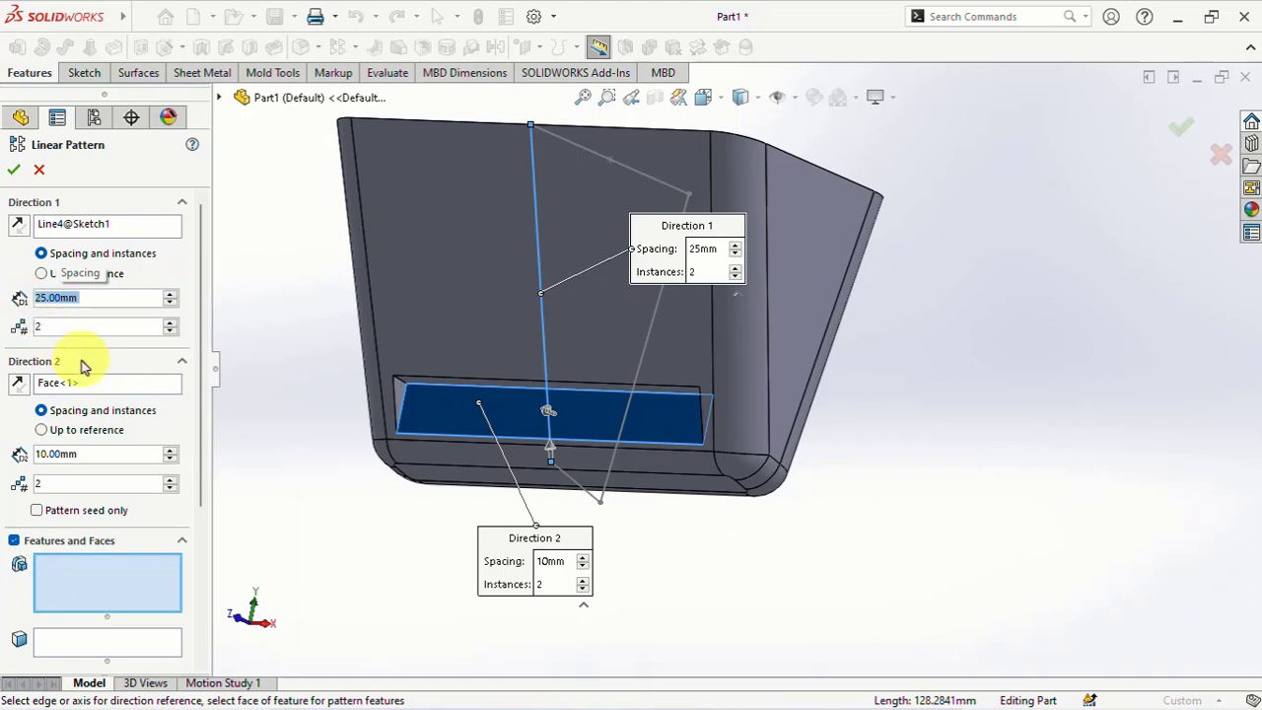
right_click(53, 384)
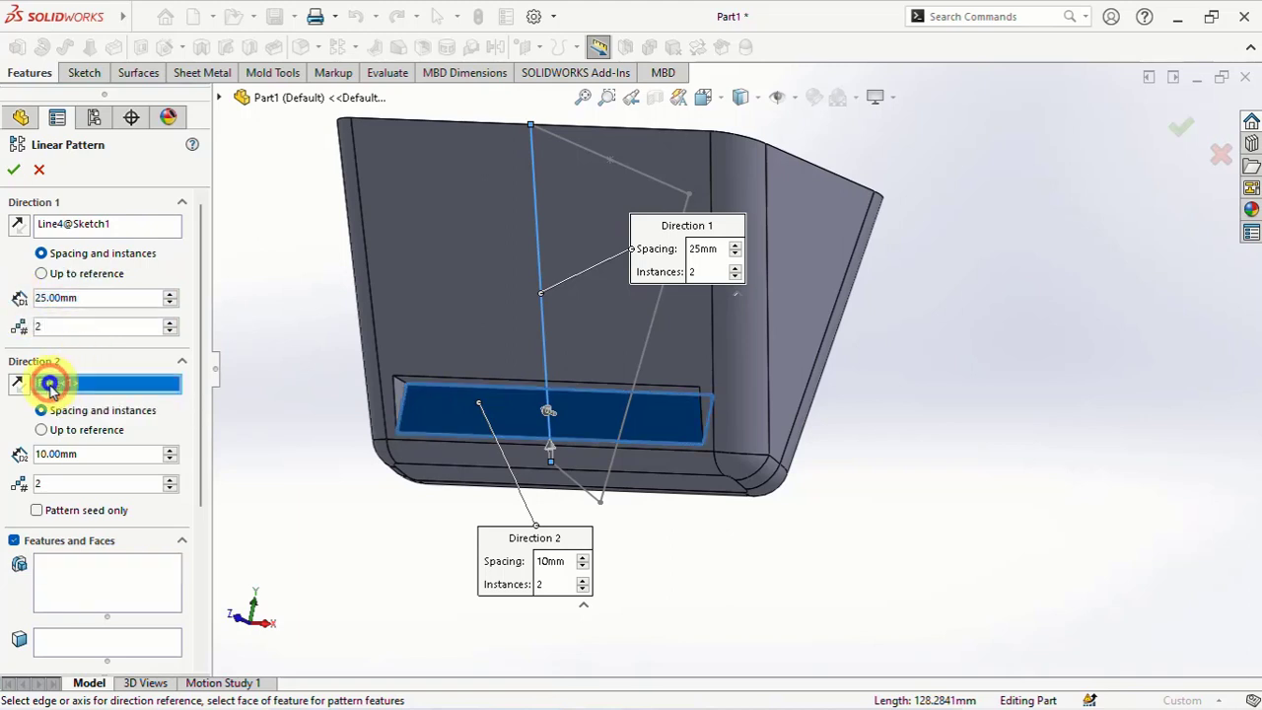
click(81, 422)
click(92, 586)
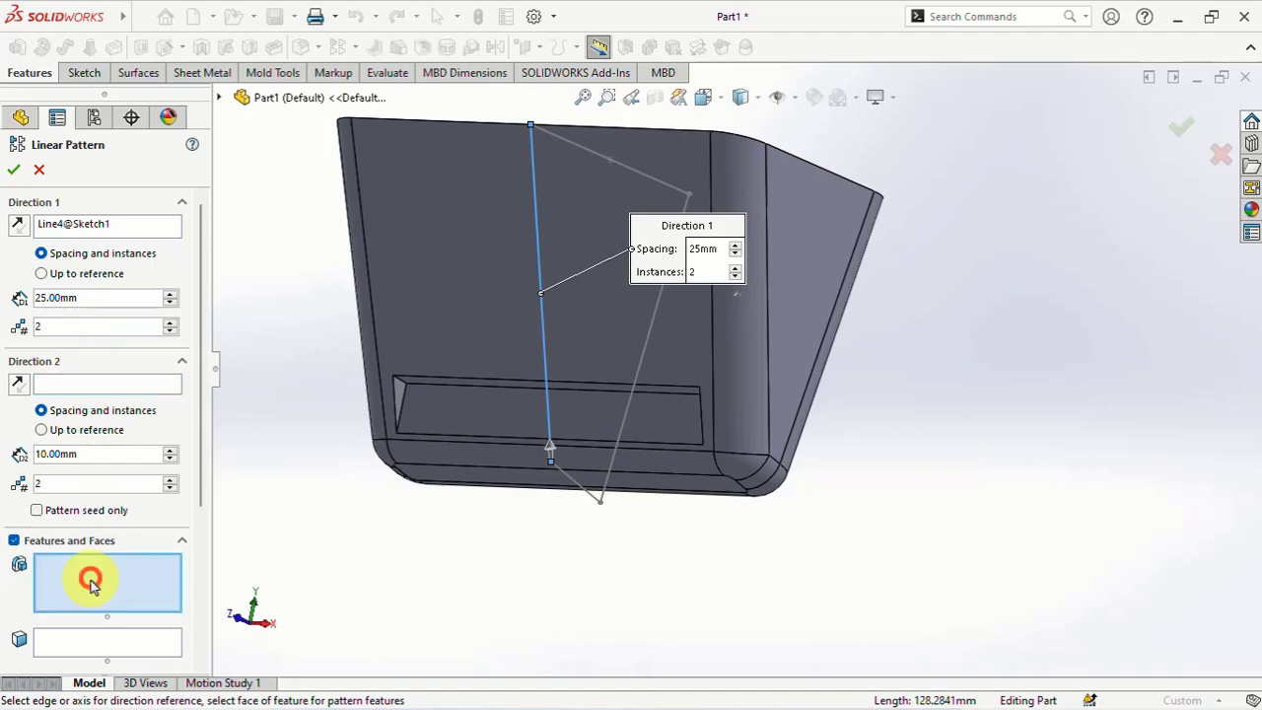
click(477, 411)
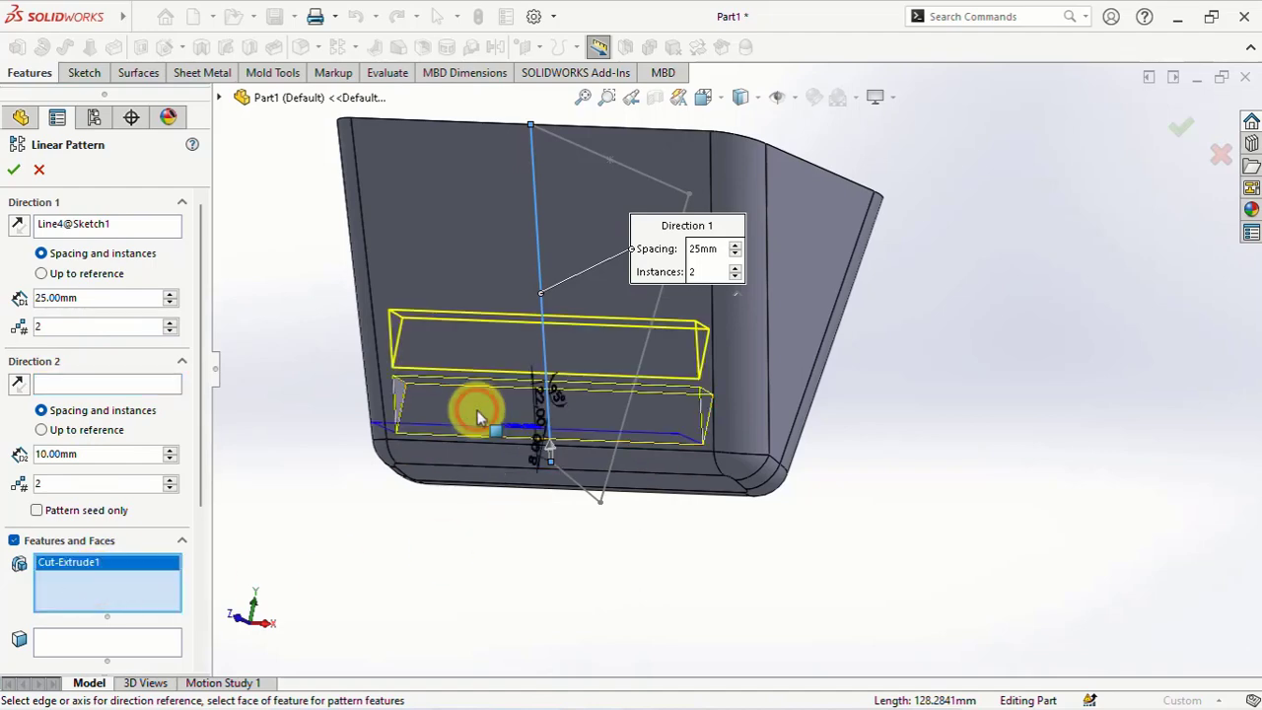
click(173, 325)
click(13, 170)
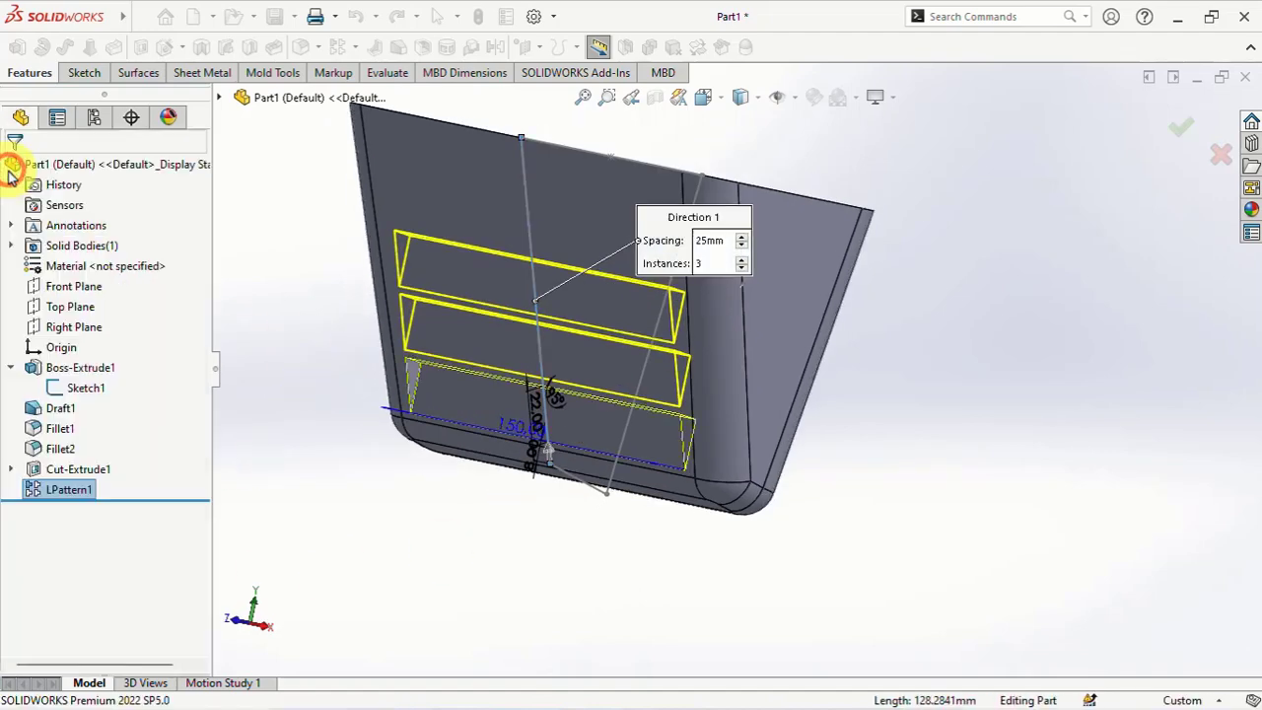
Hide Sketch1 and orbit the bin to face the three slots
click(522, 216)
click(605, 159)
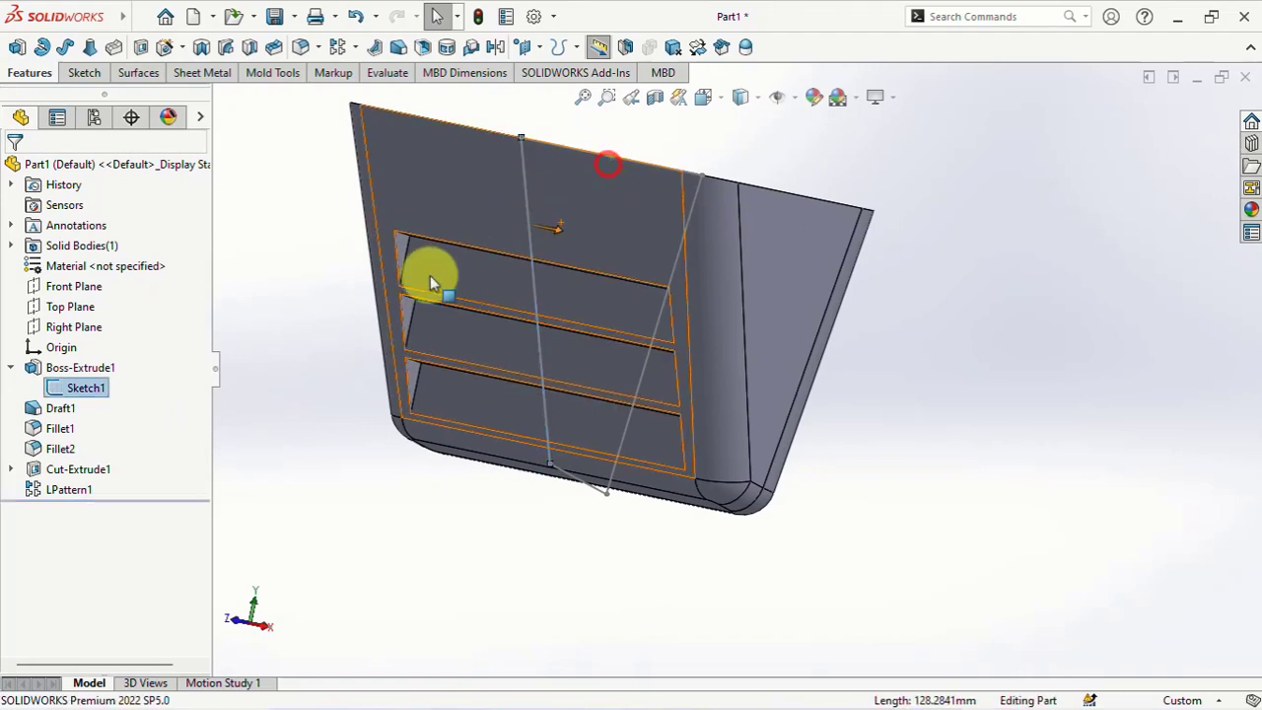
click(283, 301)
middle_drag(292, 372, 304, 341)
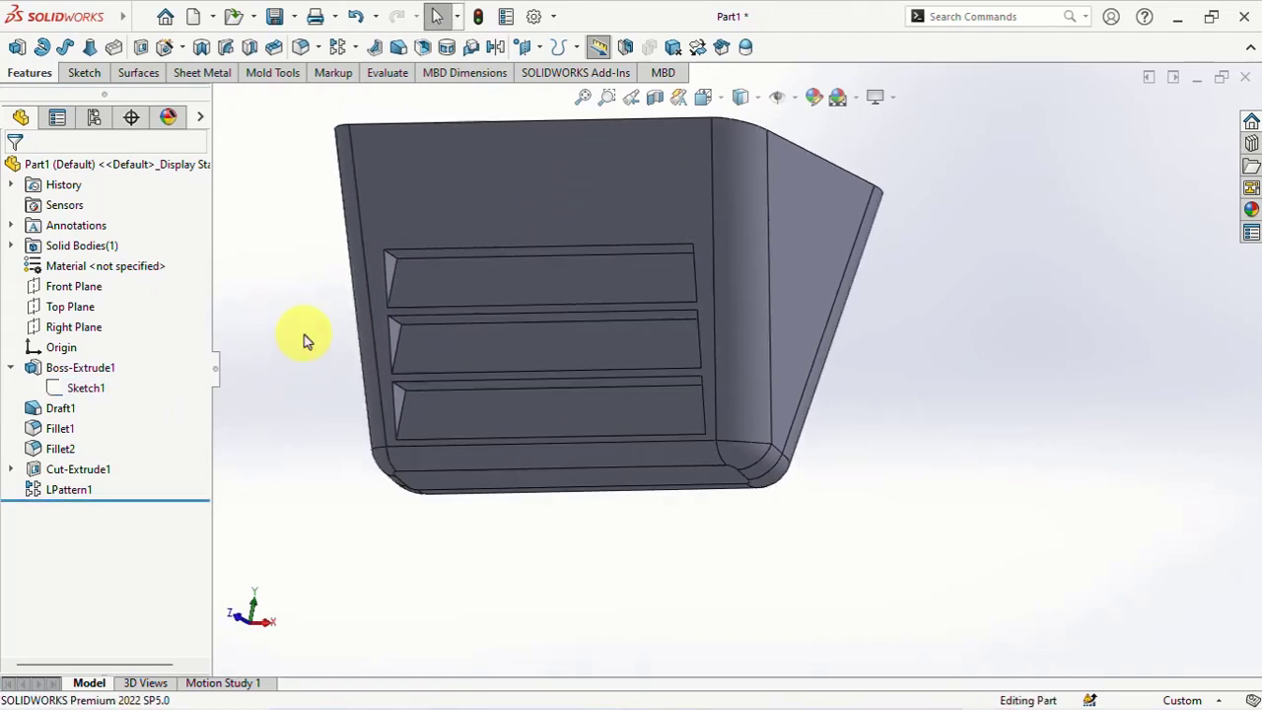
mouse_move(293, 385)
middle_down()
mouse_move(338, 369)
mouse_move(329, 292)
middle_up()
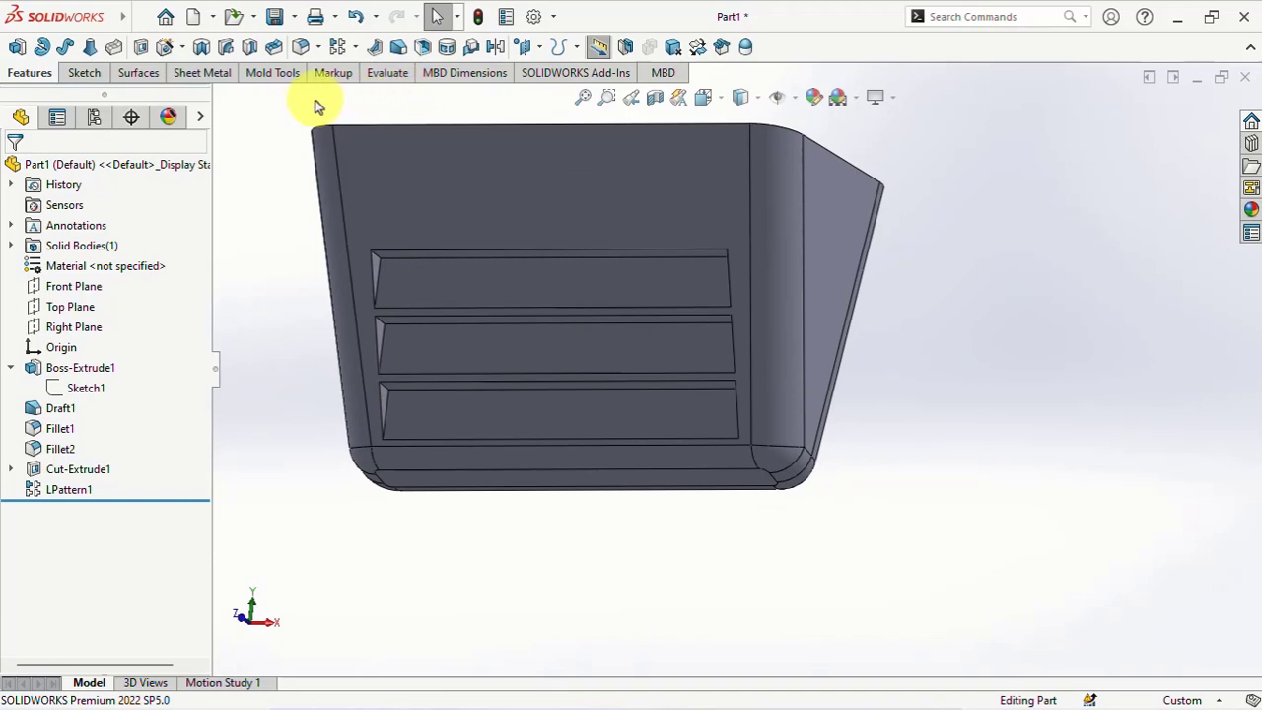
Offset both end faces of the middle slot by 1.5 mm with Move Face
click(277, 75)
click(288, 48)
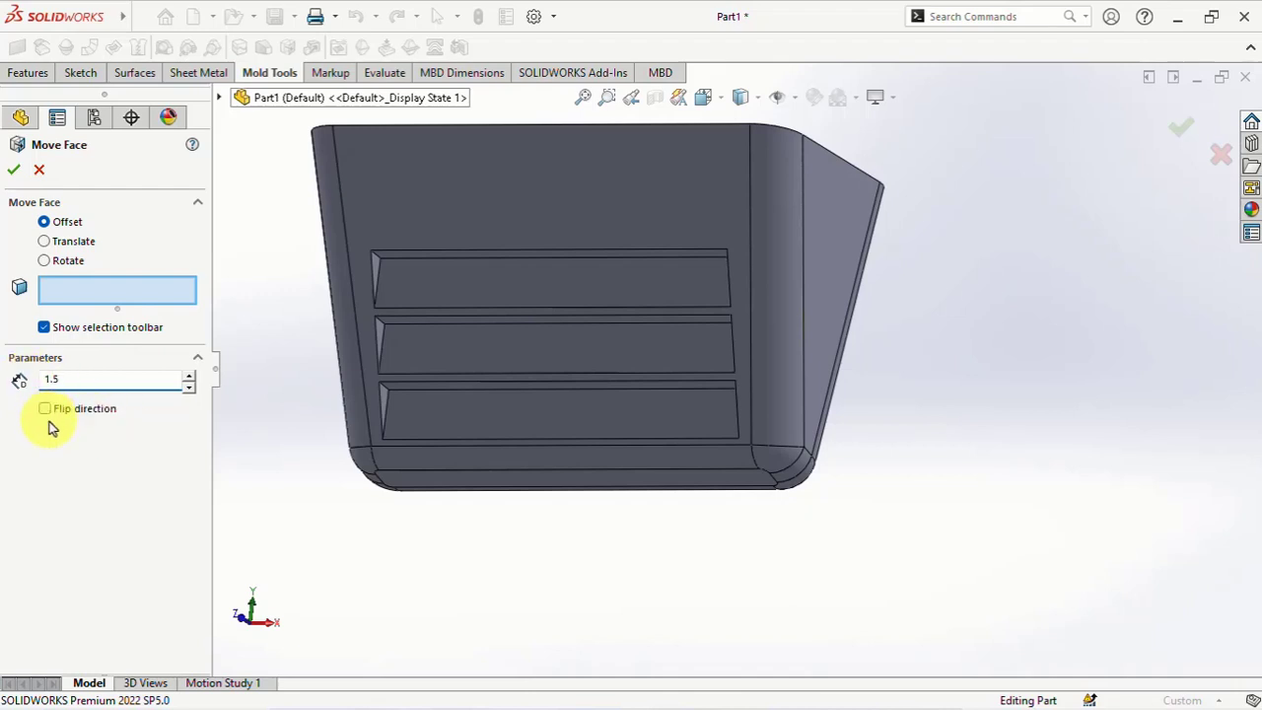
scroll(374, 414, down, 3)
click(408, 334)
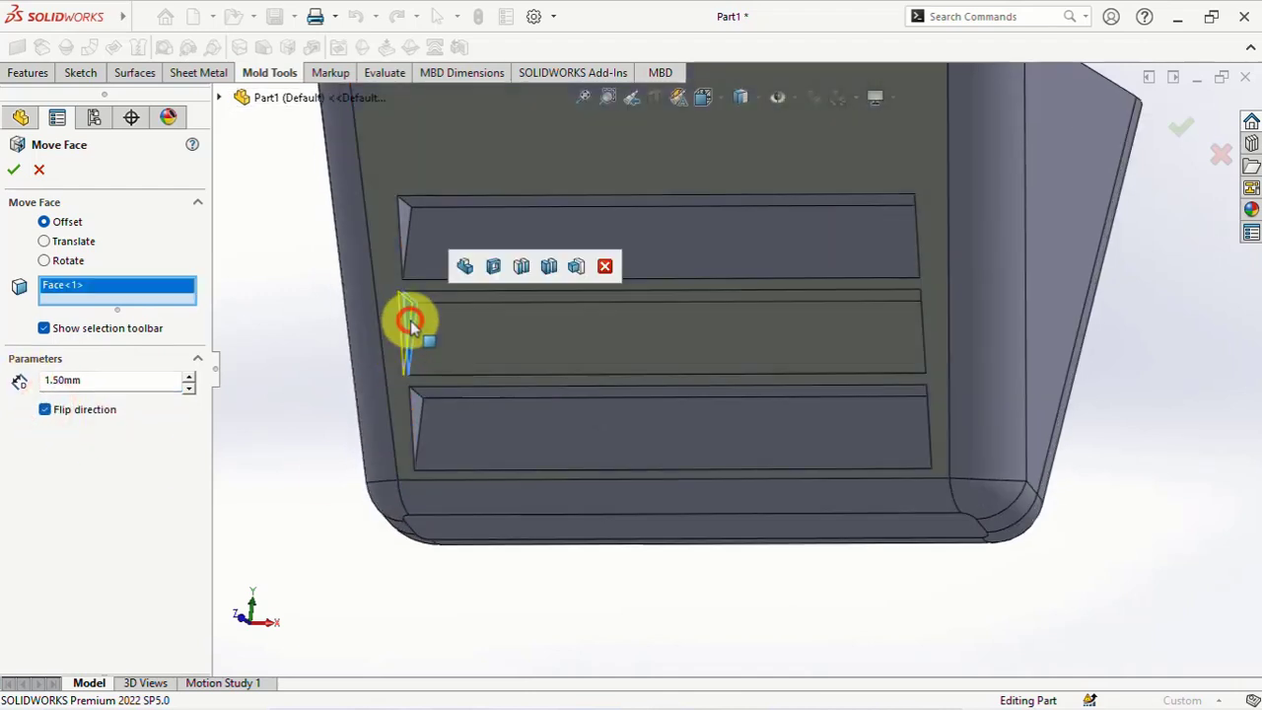
middle_drag(408, 333, 572, 366)
click(991, 314)
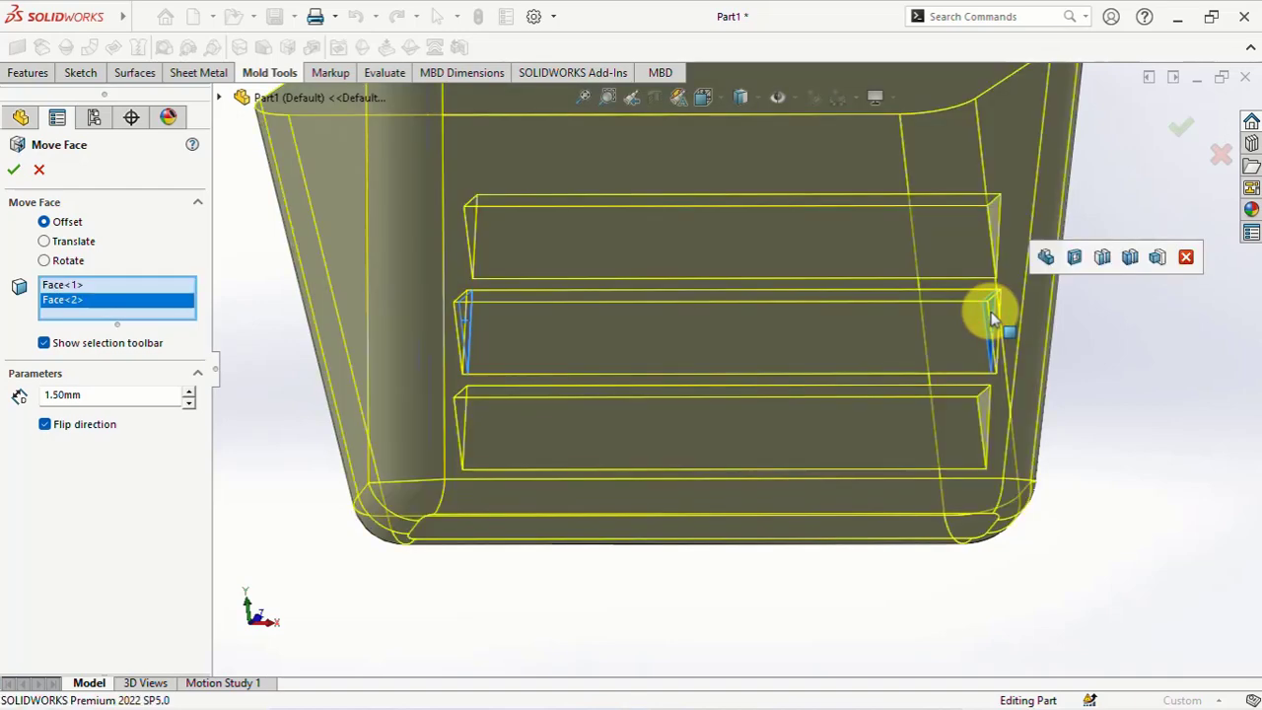
key(Return)
Offset both end faces of the top slot by 3 mm with Move Face
click(290, 48)
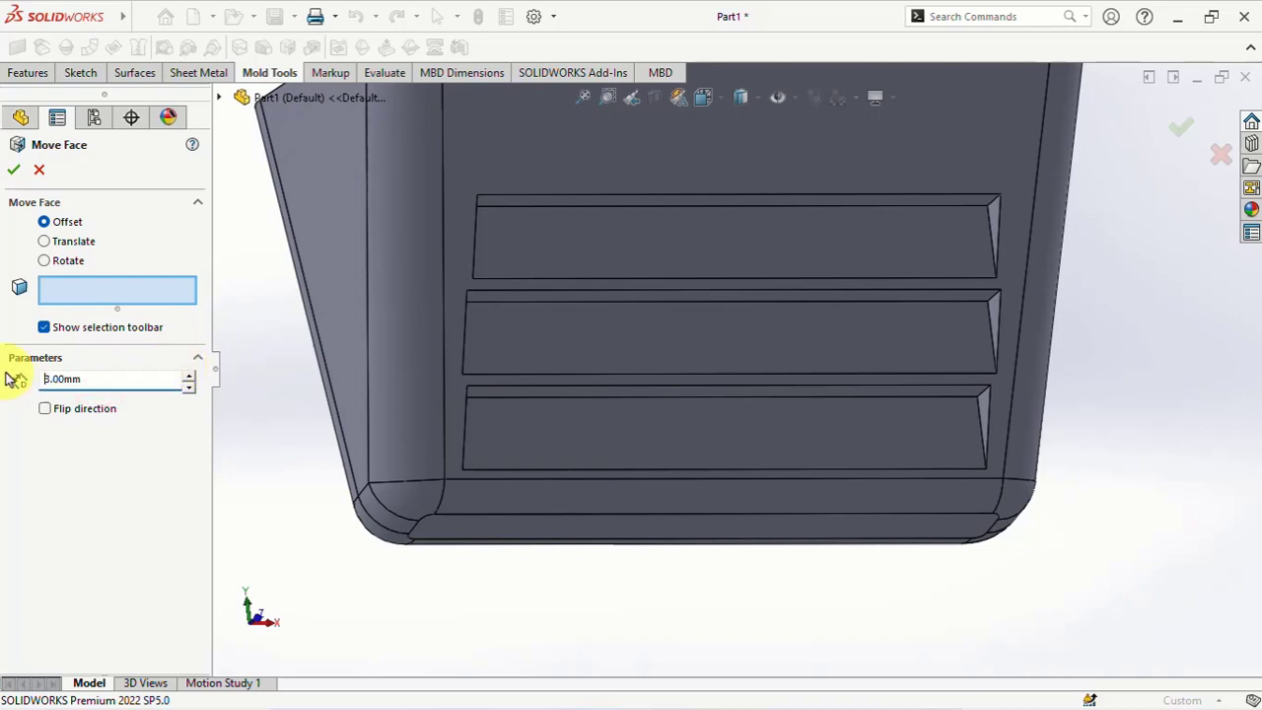
click(993, 219)
middle_drag(993, 218, 430, 255)
click(419, 221)
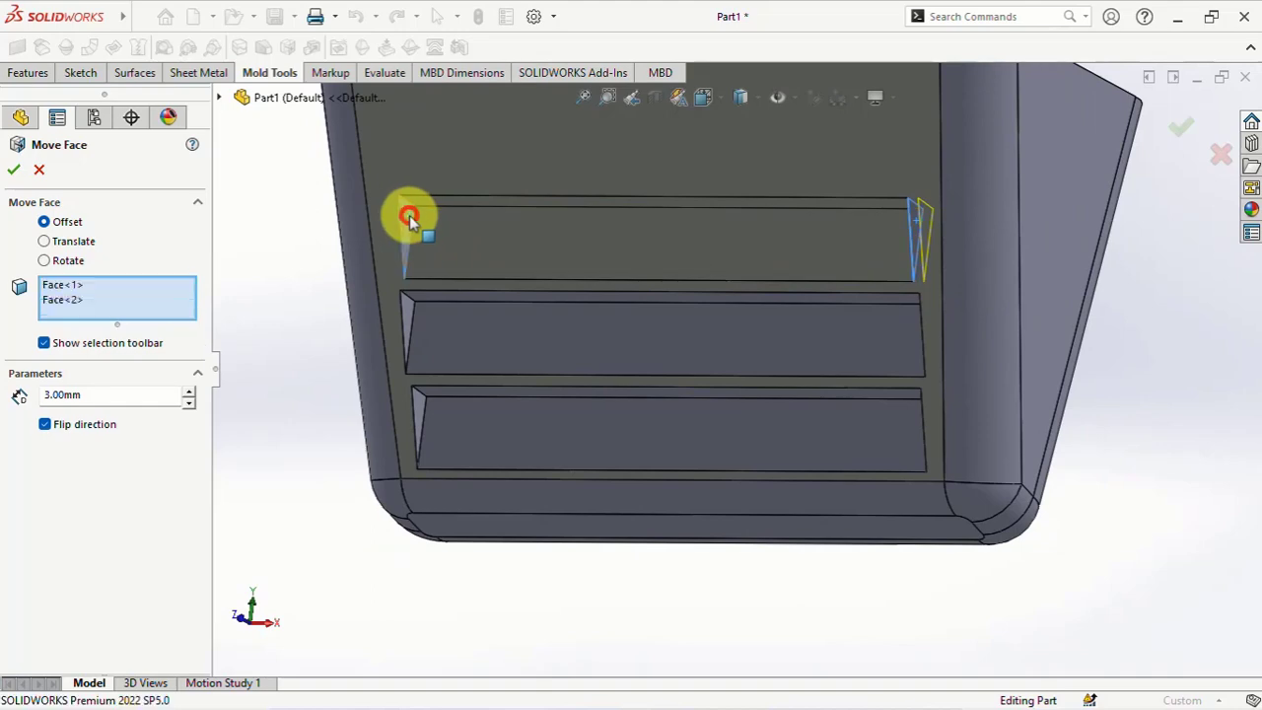
click(14, 169)
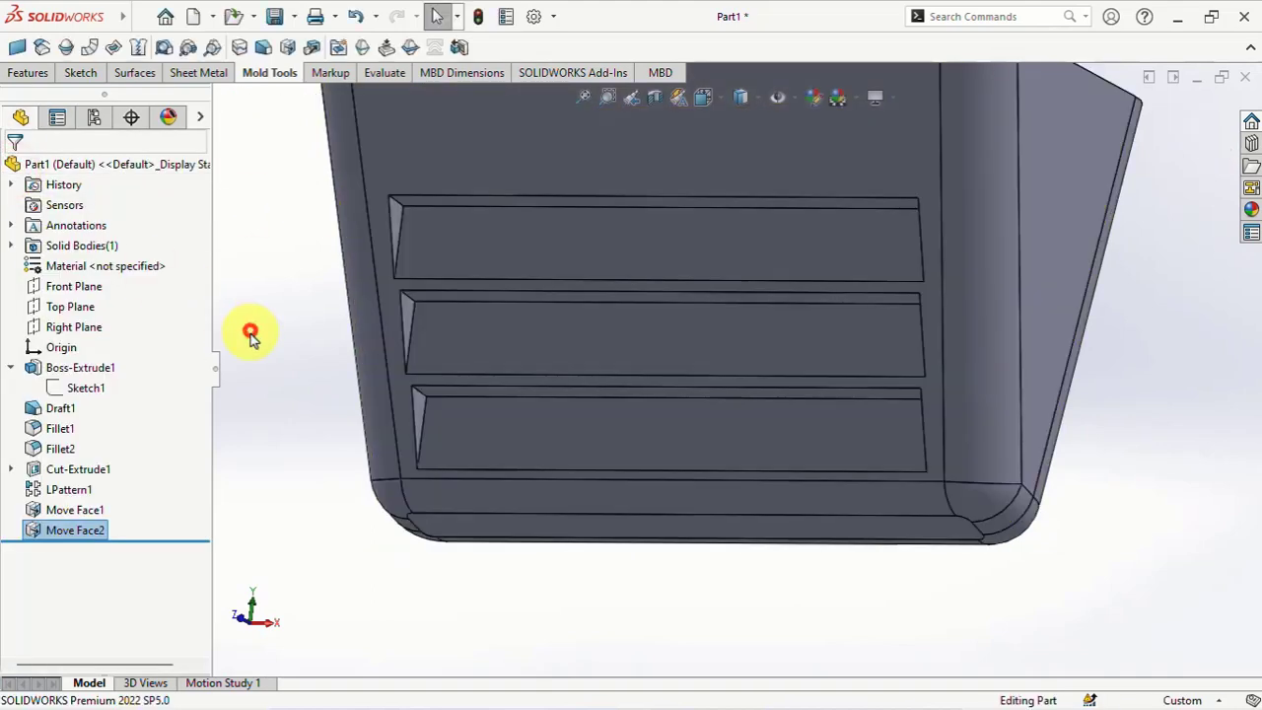
middle_drag(250, 330, 270, 318)
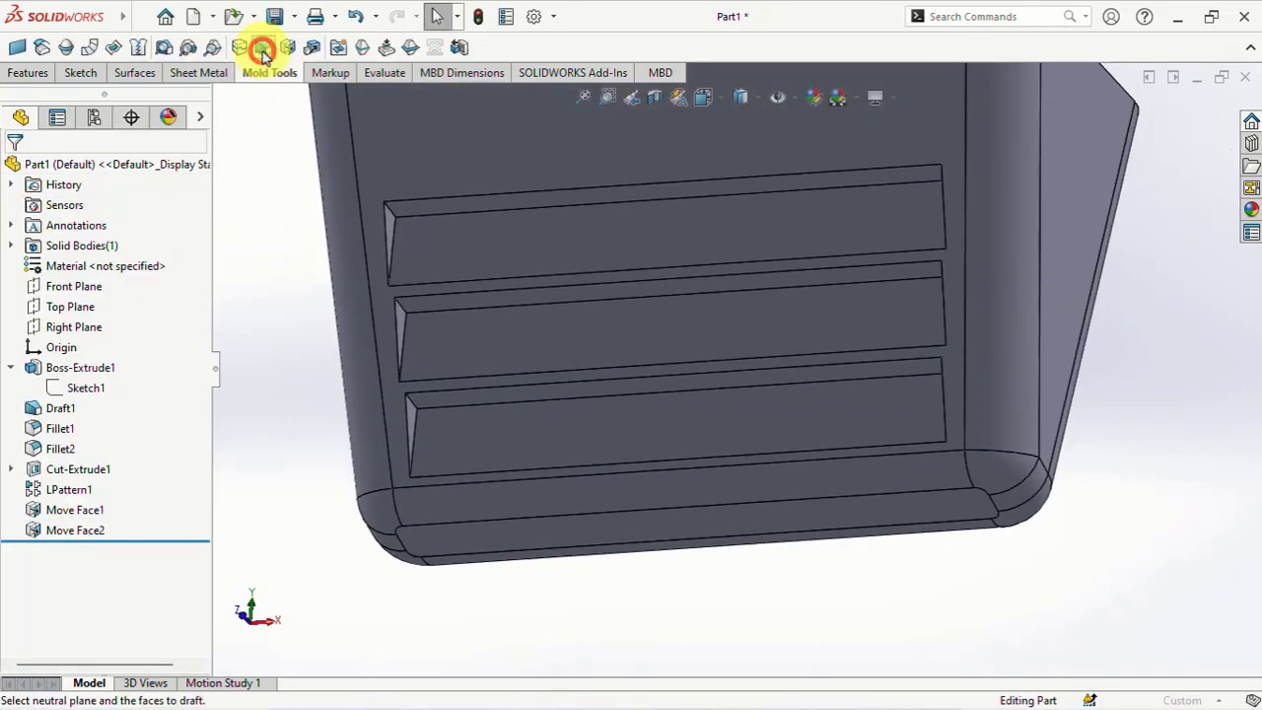
Add a 5° neutral-plane draft to the top slot's two end faces
click(263, 51)
click(191, 333)
click(471, 204)
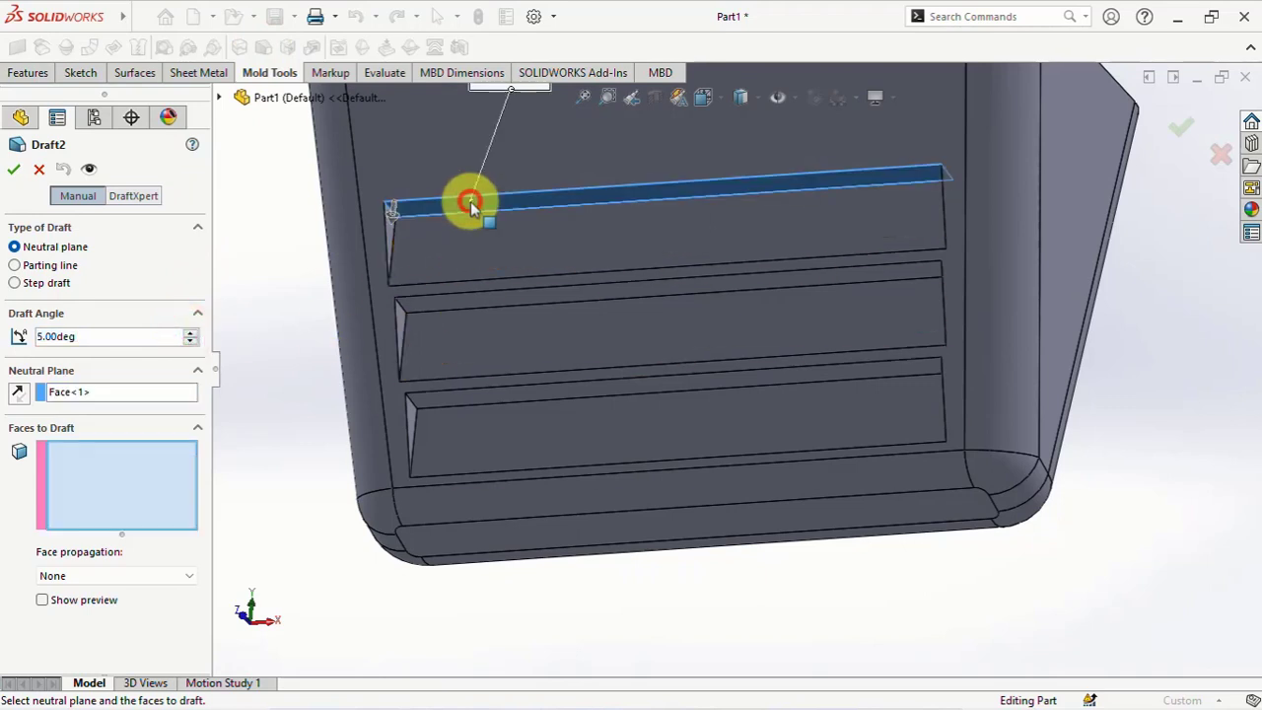
click(389, 235)
click(389, 227)
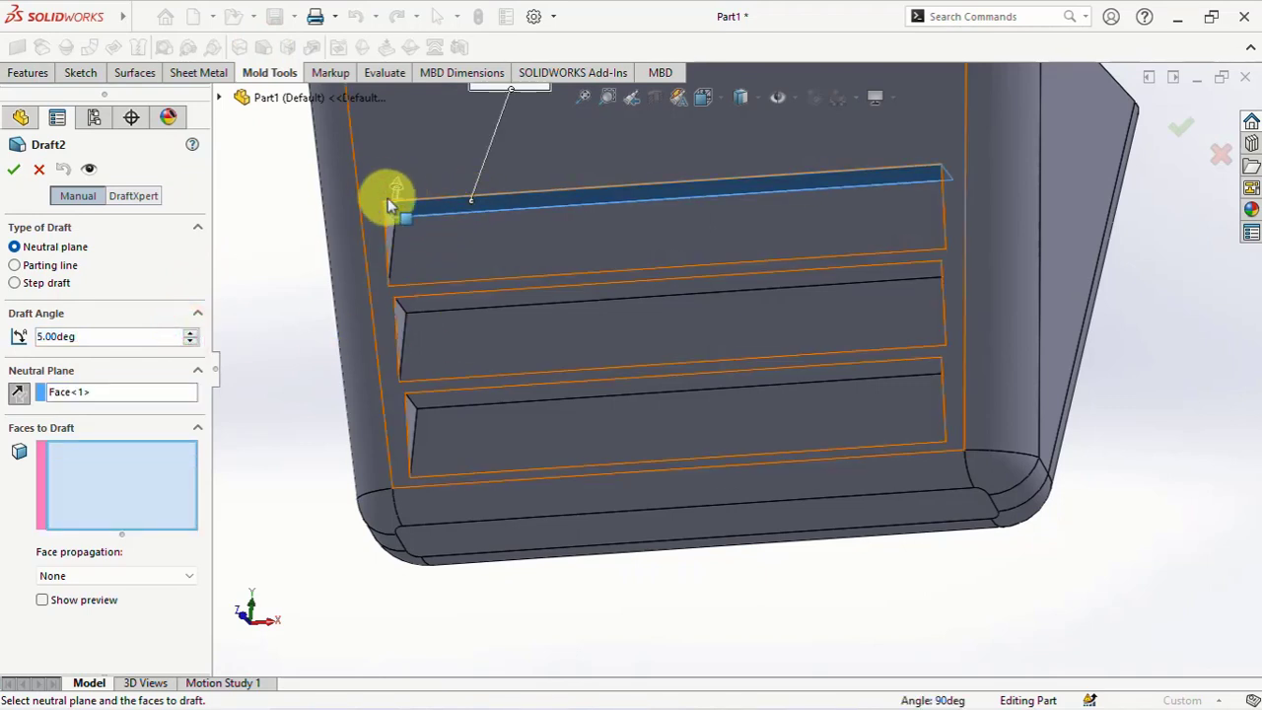
click(18, 392)
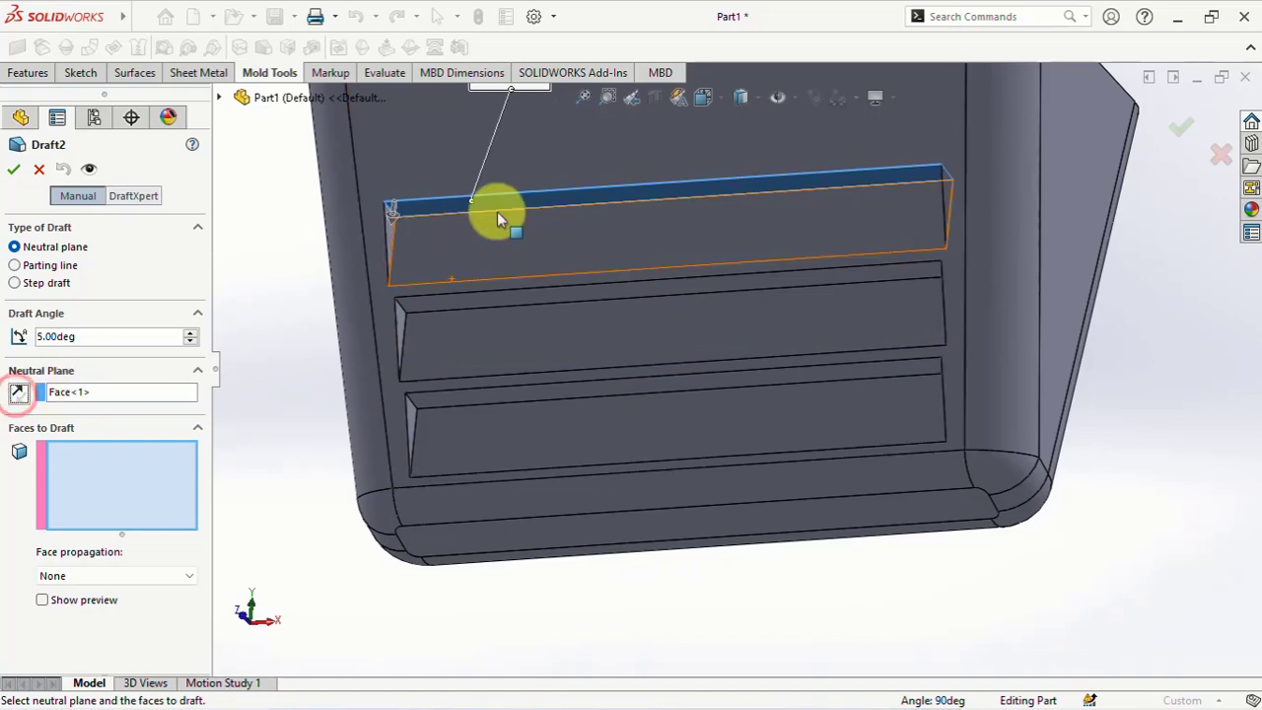
scroll(429, 247, down, 3)
click(431, 233)
mouse_move(431, 233)
middle_down()
mouse_move(788, 273)
mouse_move(1155, 270)
middle_up()
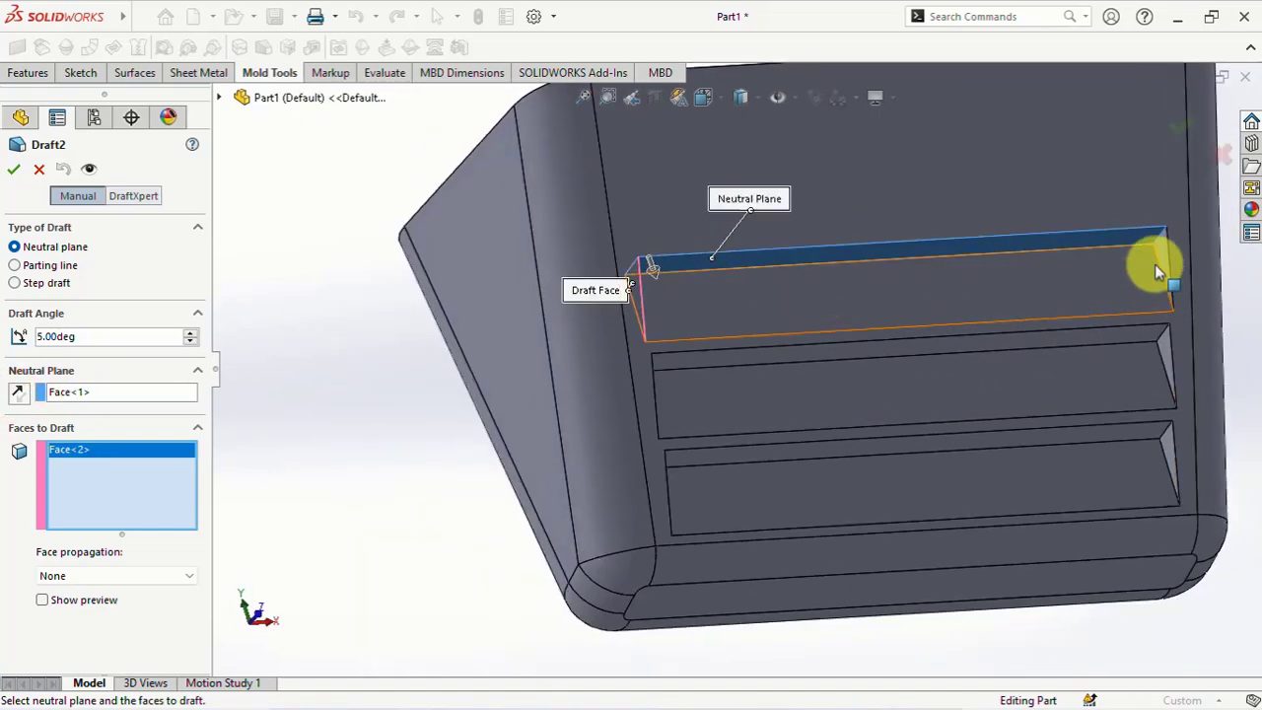
click(1155, 264)
click(1179, 124)
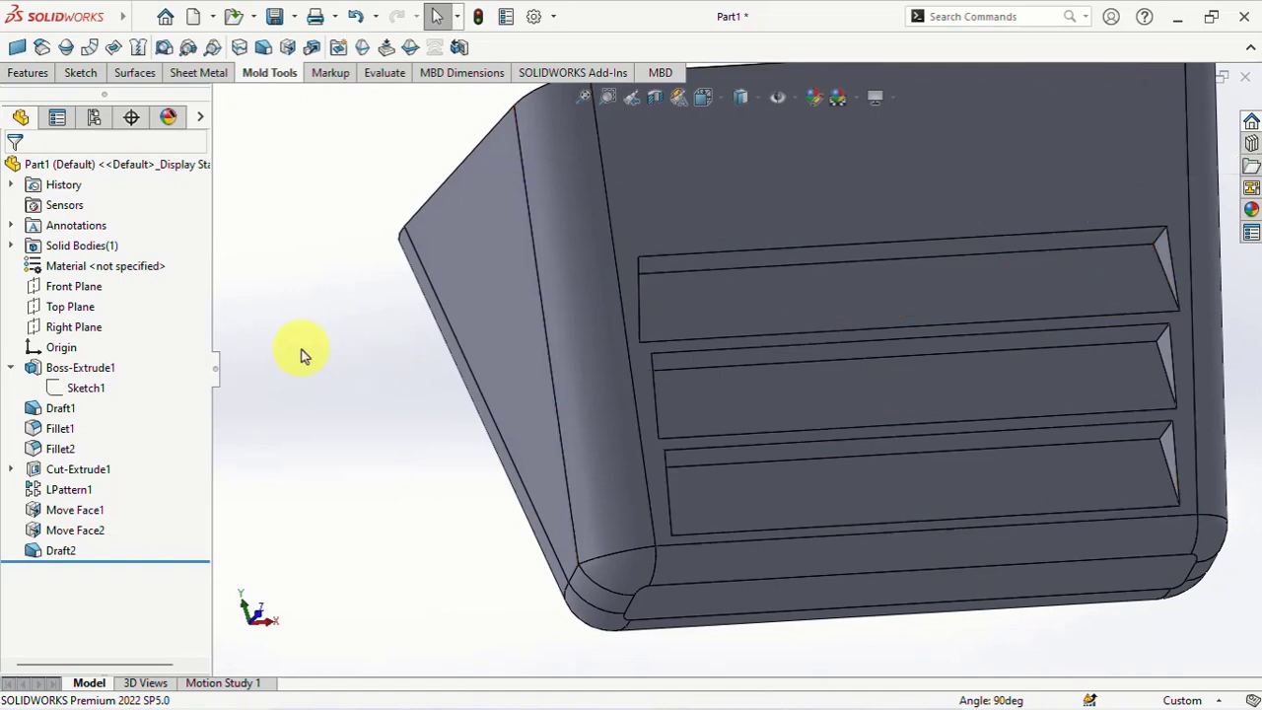
Draft the middle slot's opposite faces at 5° from its top face
click(263, 47)
scroll(1037, 365, down, 2)
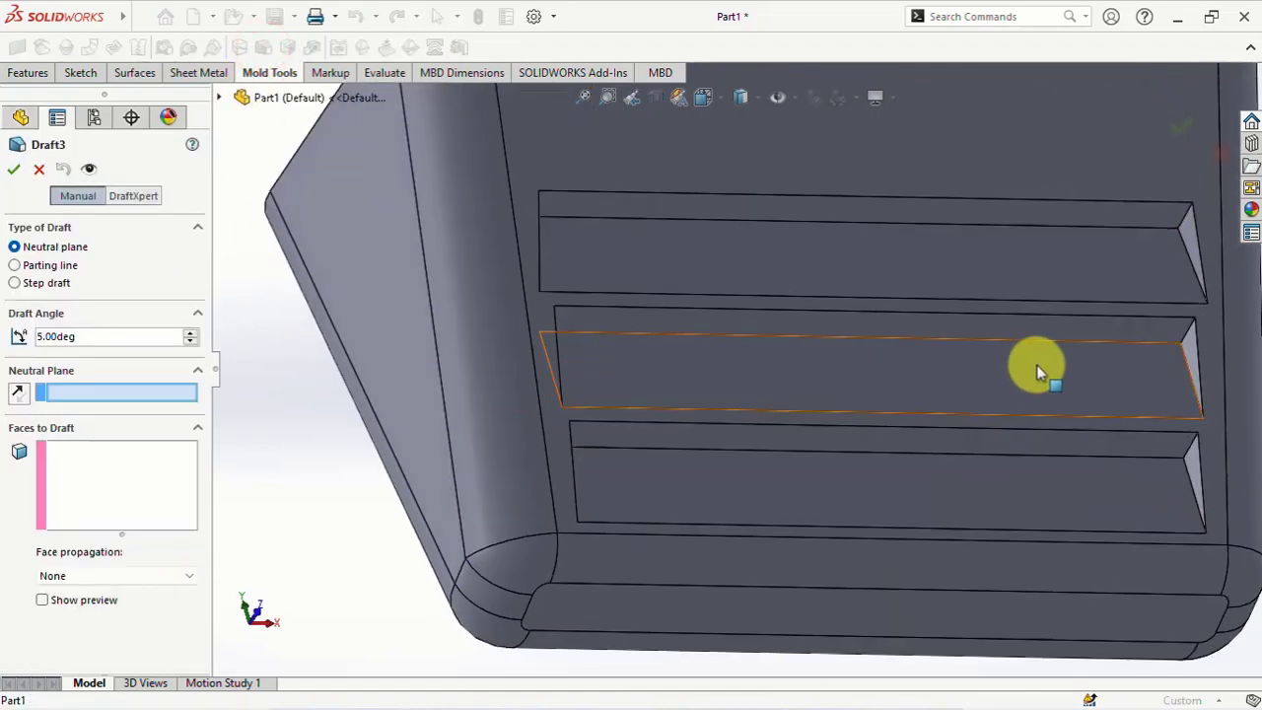
click(1071, 326)
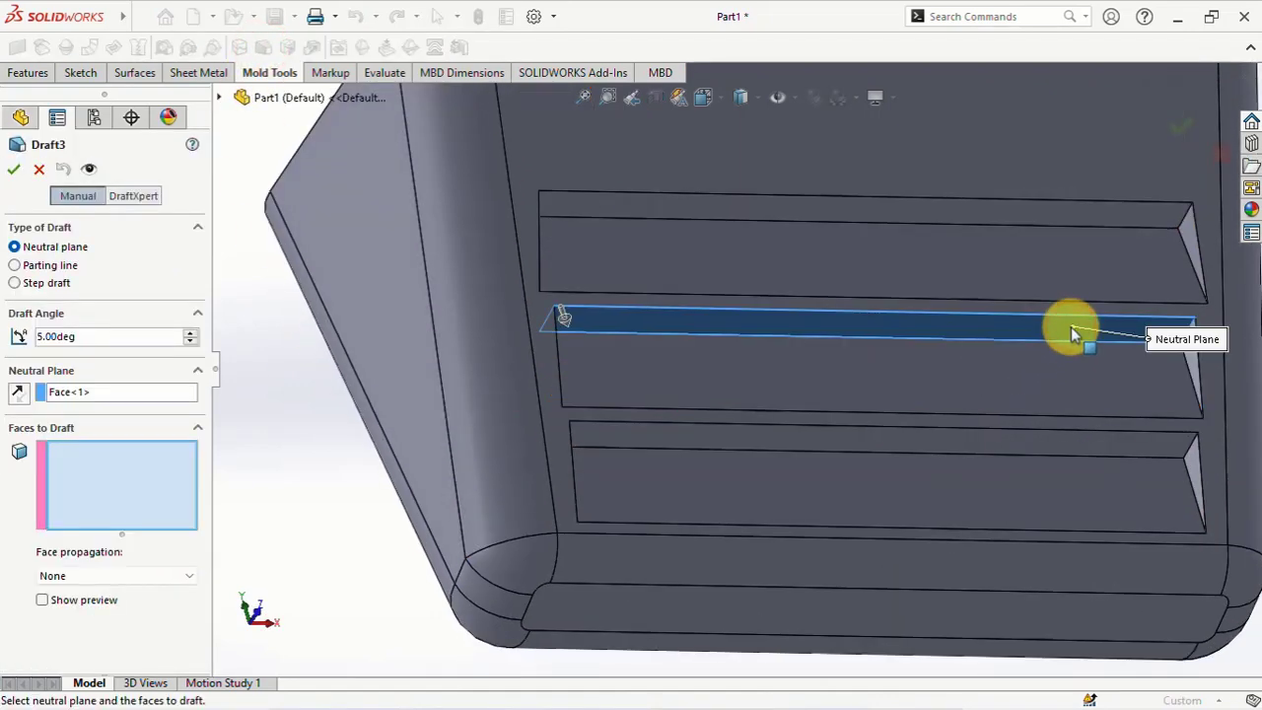
click(1195, 375)
middle_drag(1098, 395, 648, 386)
click(575, 338)
key(Return)
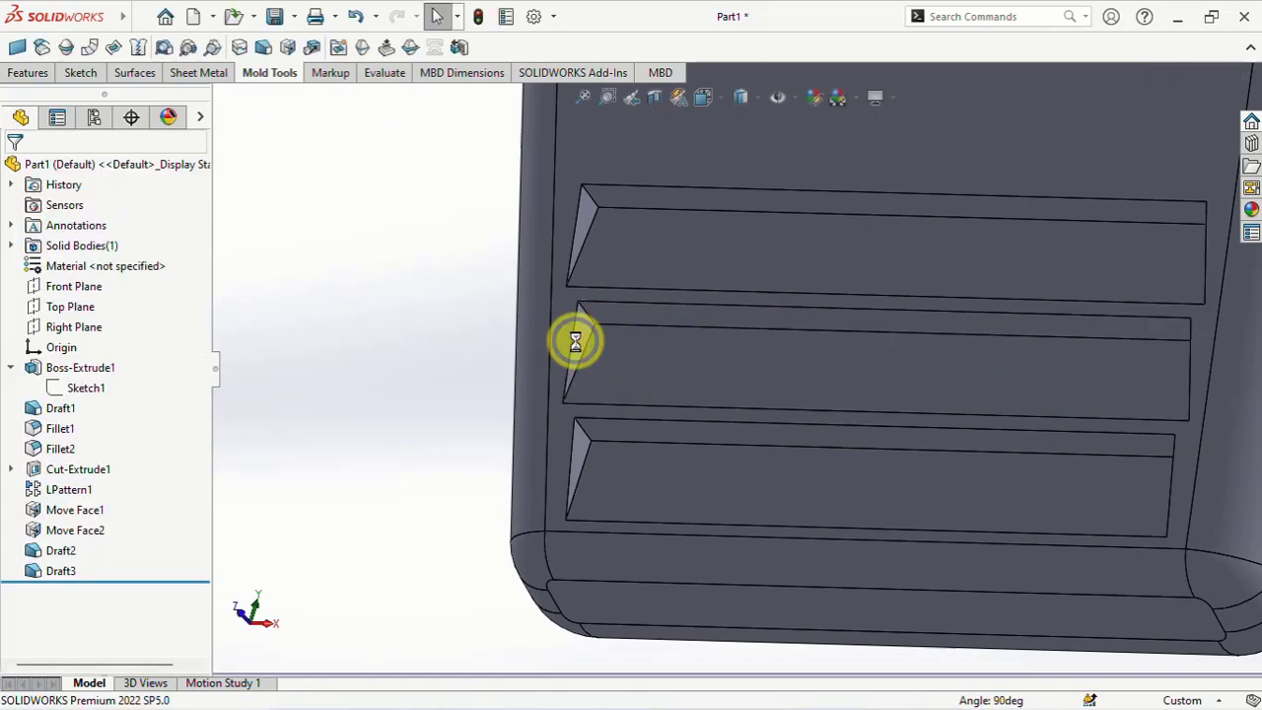
Draft the bottom slot's end faces at 5° using its long face as neutral plane
click(264, 47)
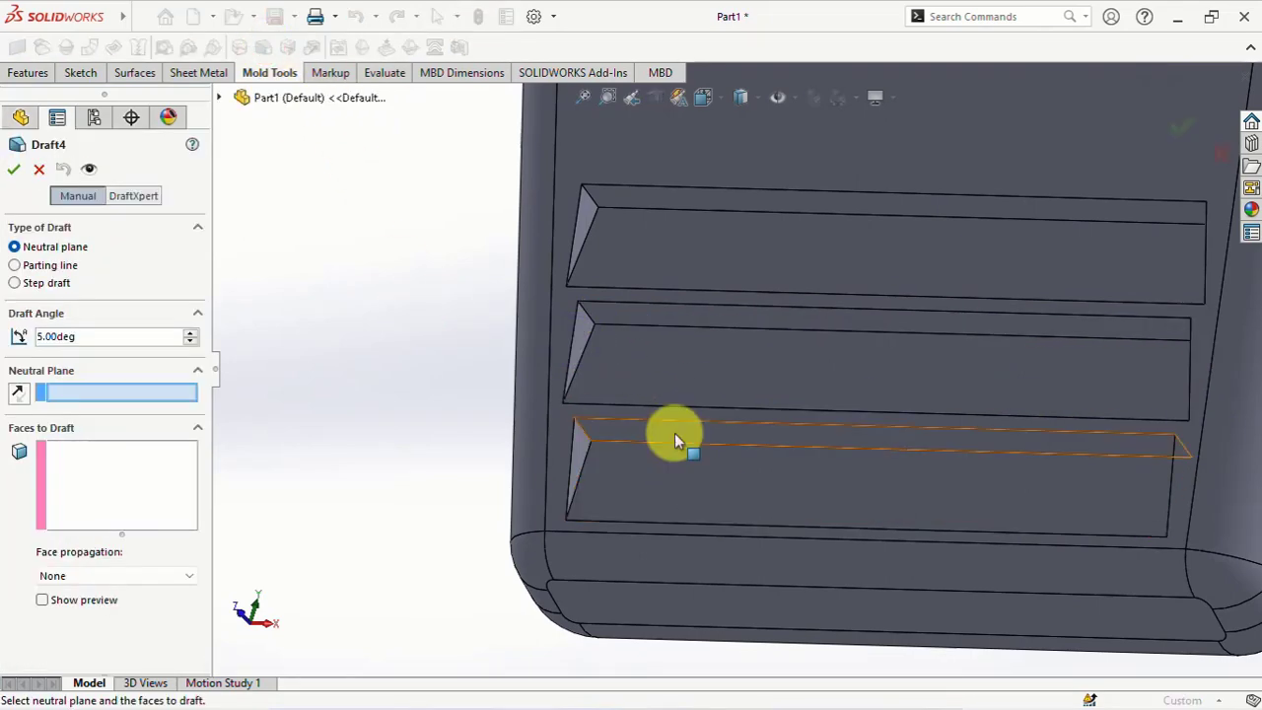
click(674, 433)
click(581, 451)
middle_drag(581, 451, 1212, 450)
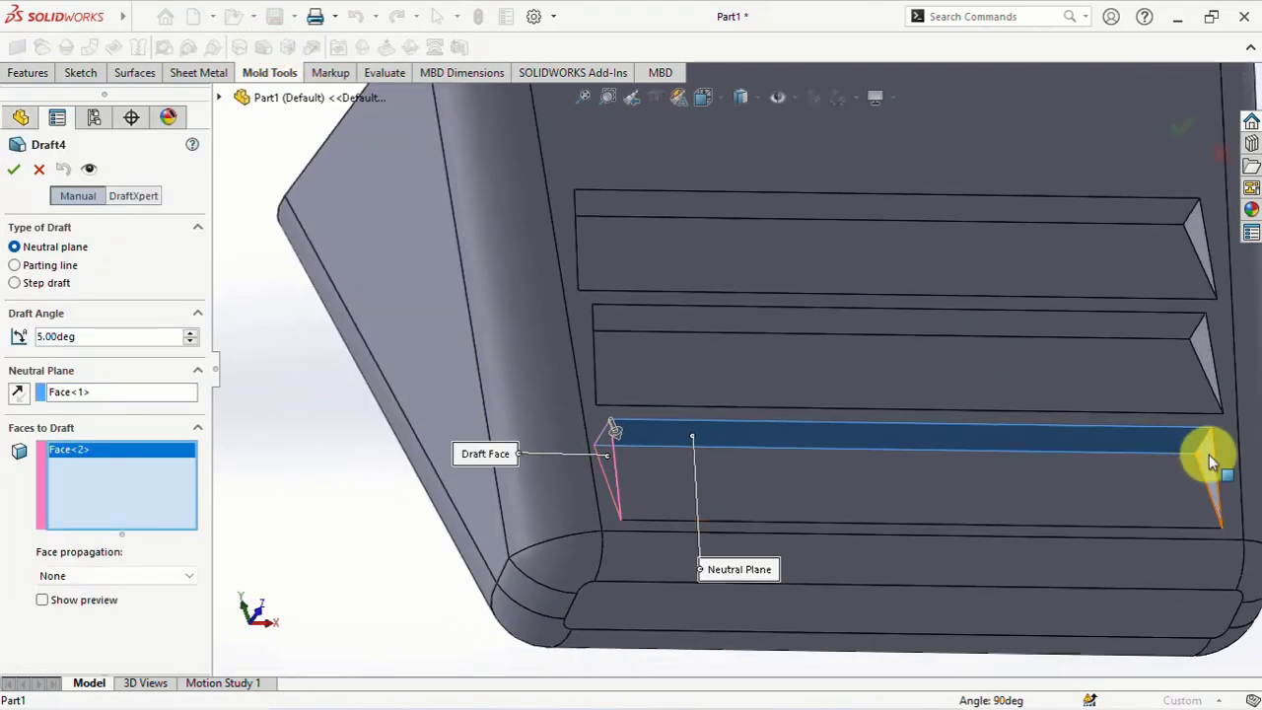
click(1212, 451)
click(12, 171)
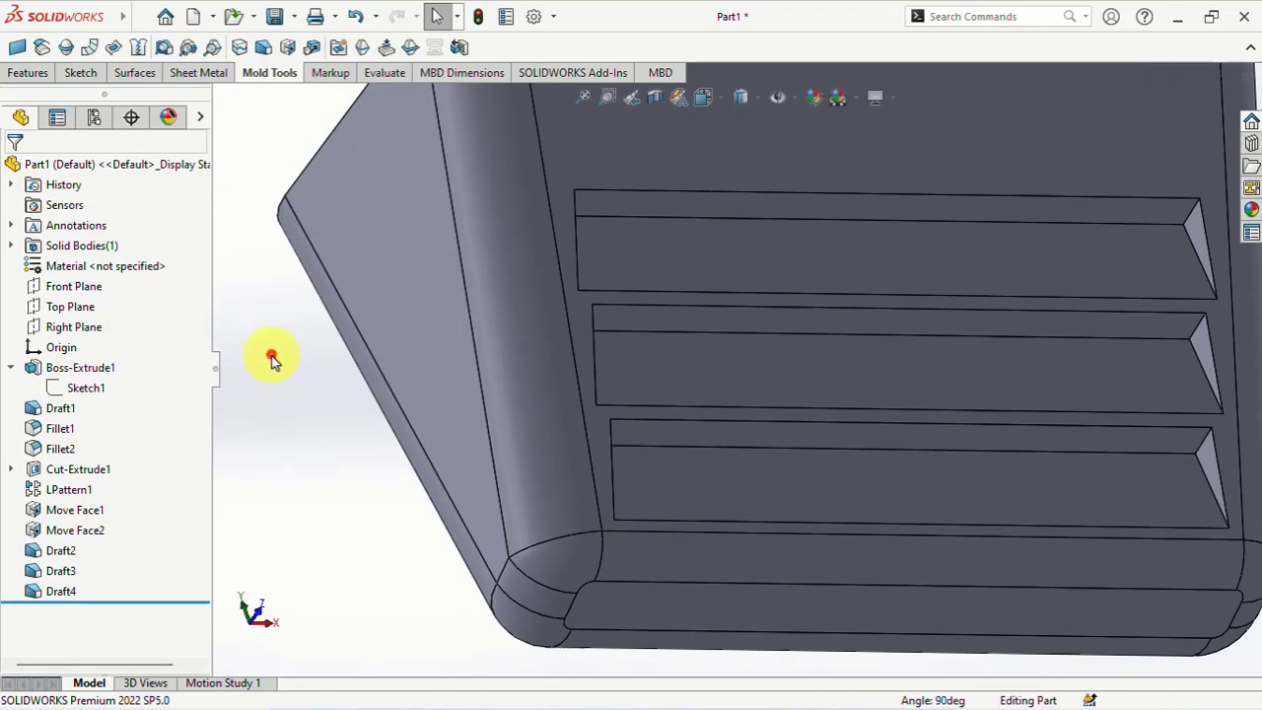
mouse_move(267, 352)
middle_down()
mouse_move(324, 366)
mouse_move(277, 419)
middle_up()
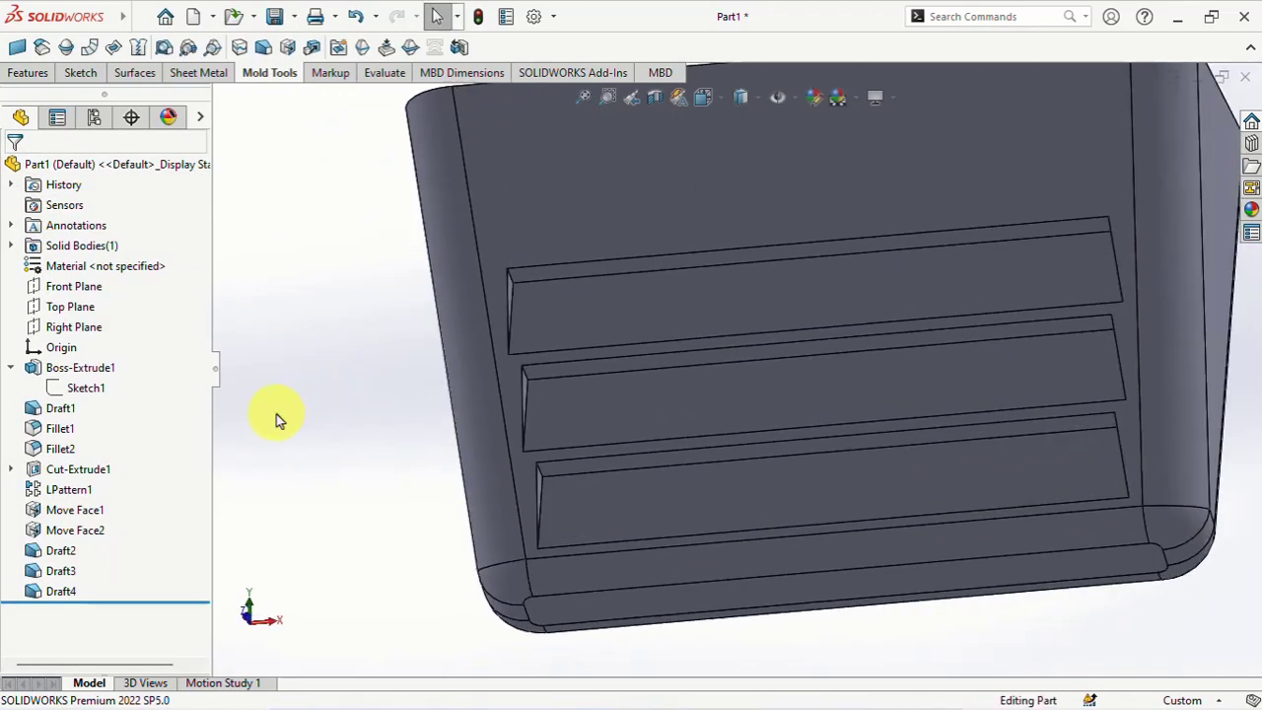
Round the slot rib edges with a 0.5 mm fillet using connected end loops
click(26, 73)
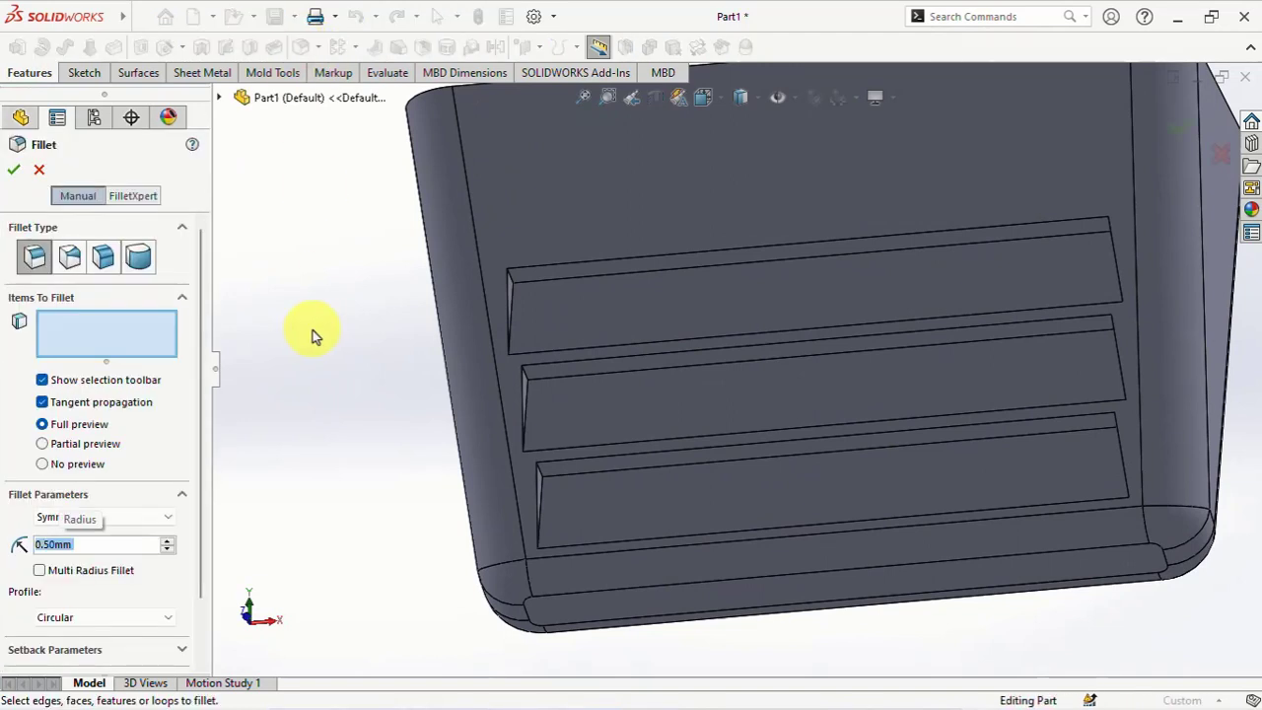
scroll(517, 280, down, 5)
click(502, 261)
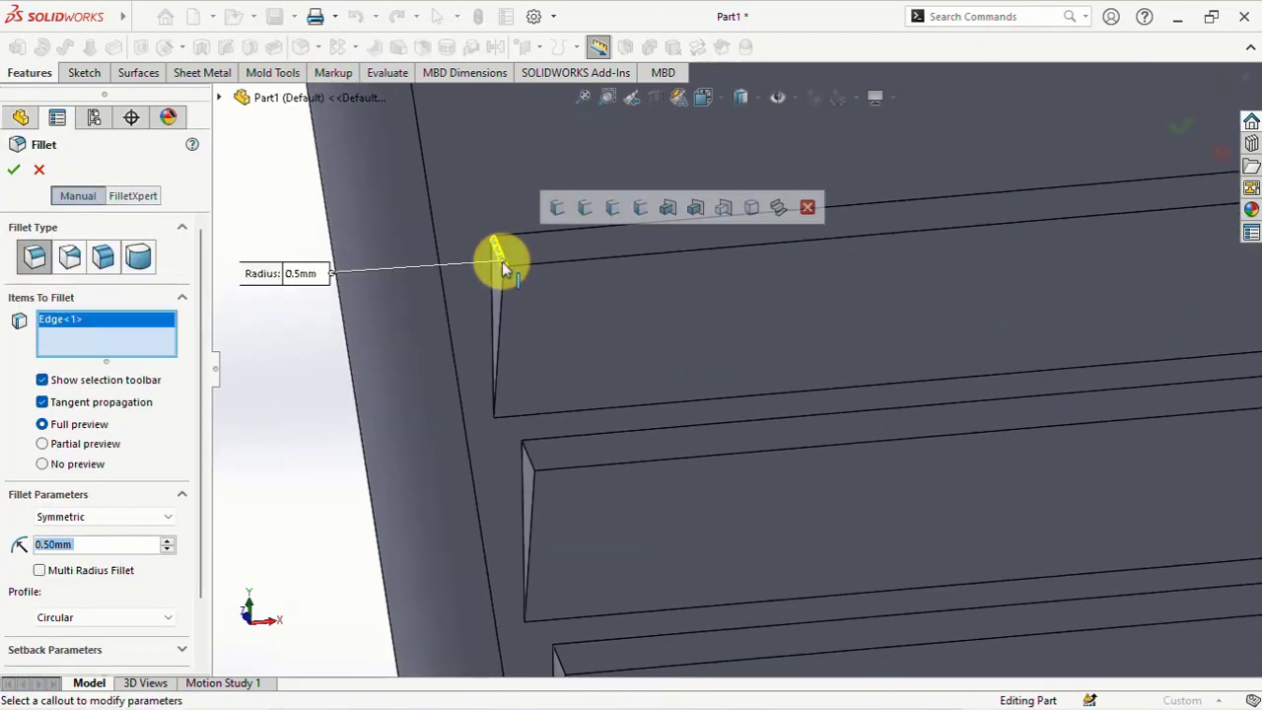
click(586, 211)
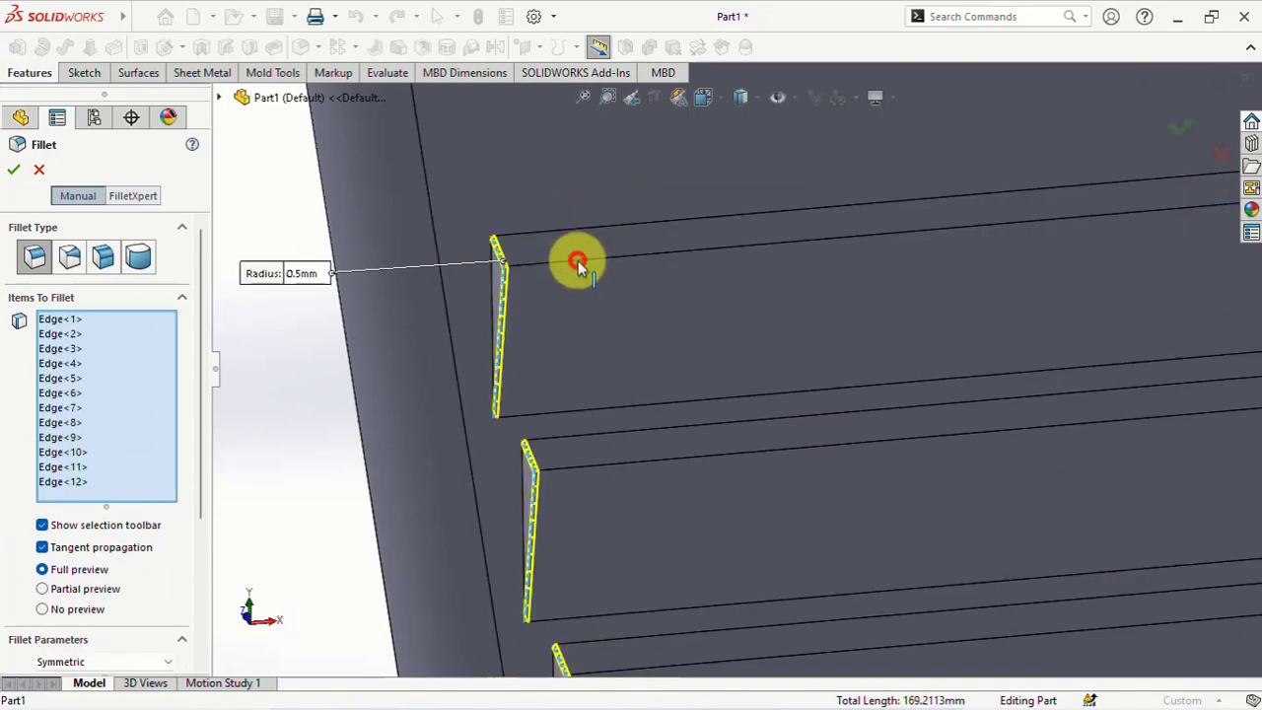
click(578, 262)
click(655, 209)
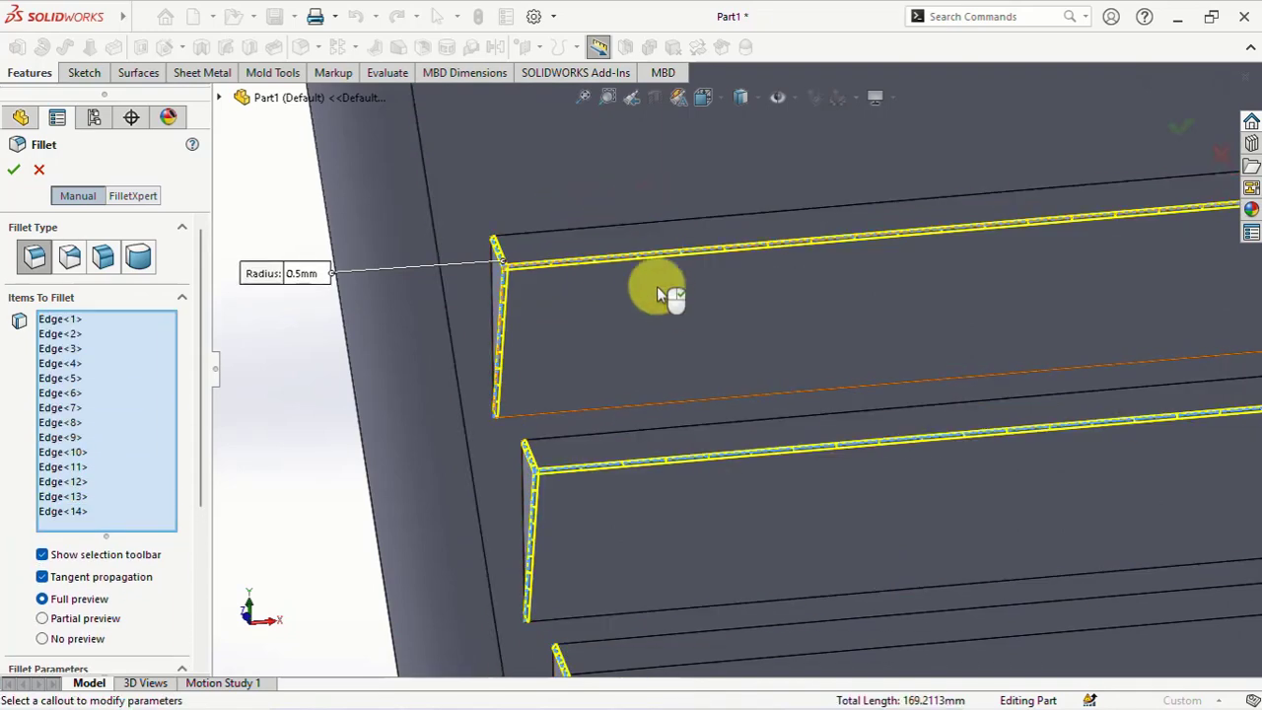
scroll(657, 286, up, 5)
click(15, 173)
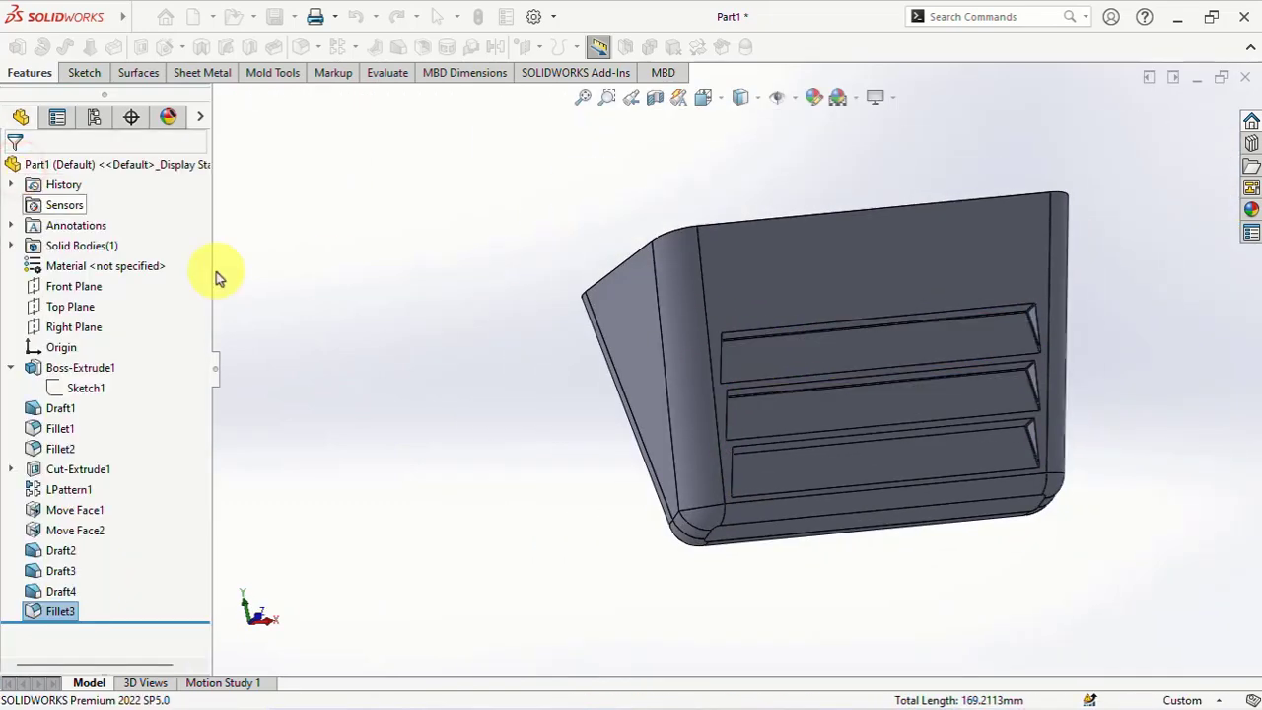
Add a 1 mm fillet to all internal slot loops of the face
scroll(899, 391, down, 3)
scroll(838, 344, down, 2)
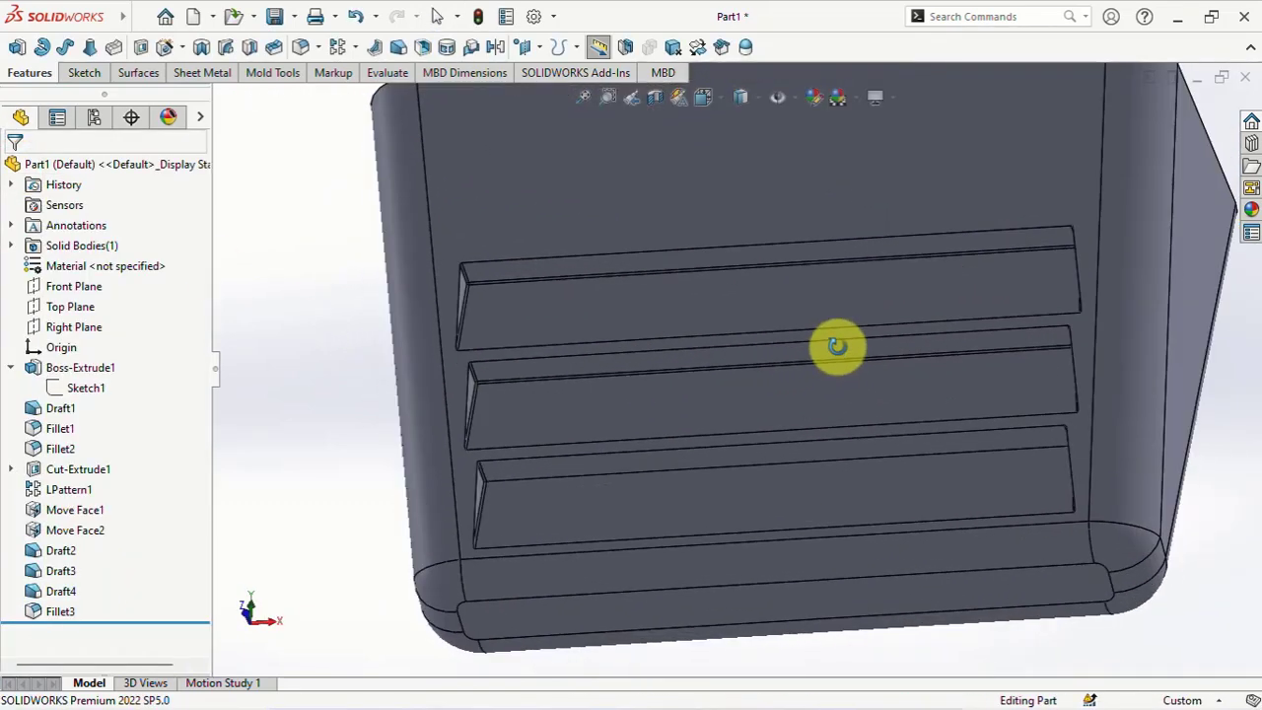
click(302, 49)
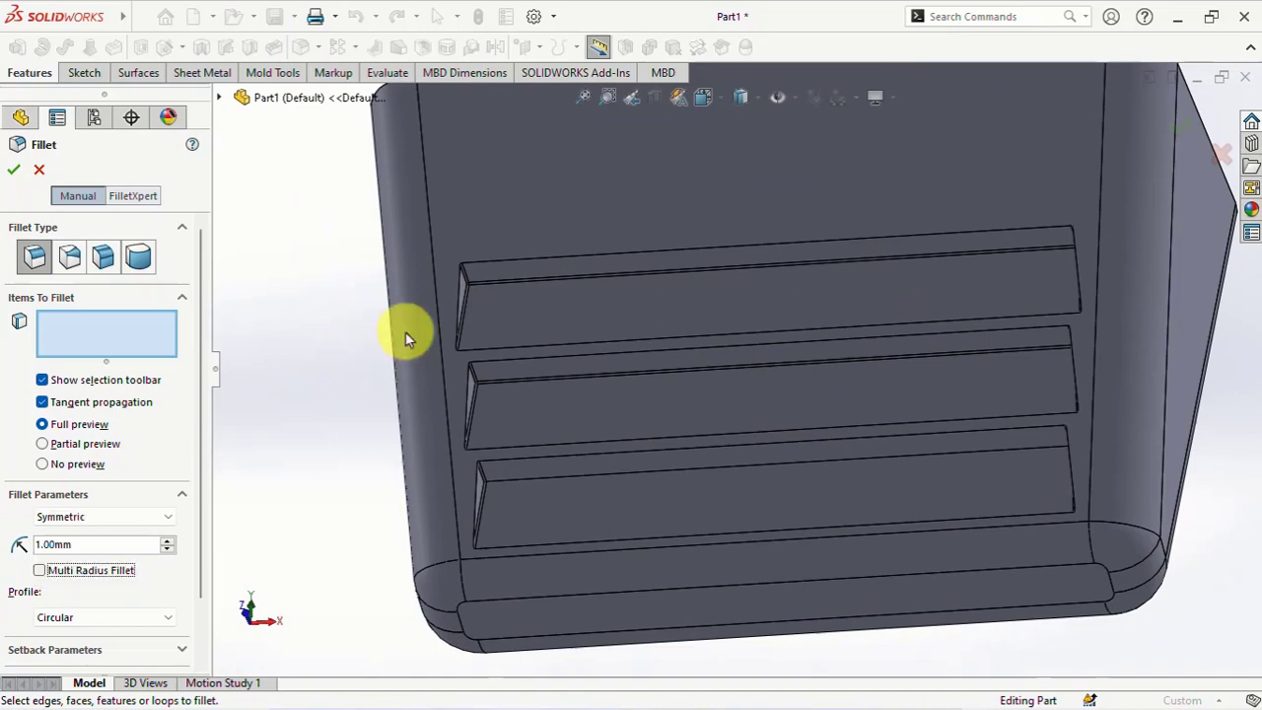
click(541, 254)
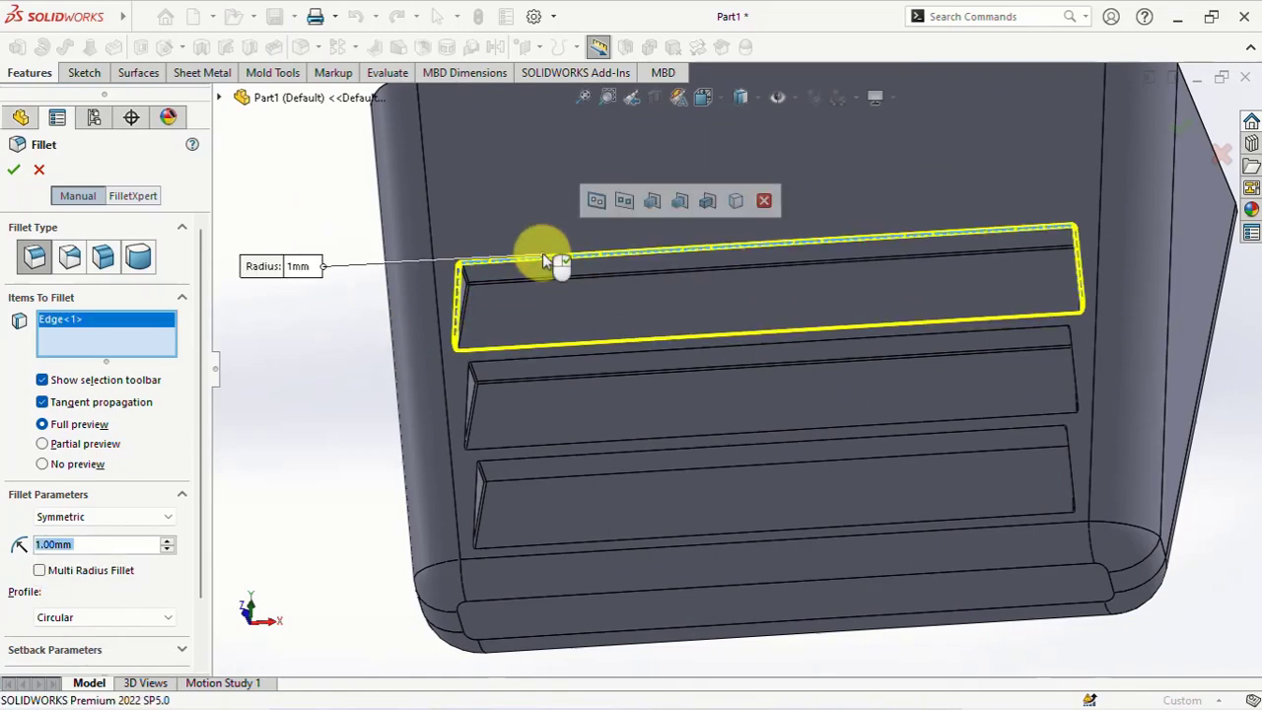
click(614, 207)
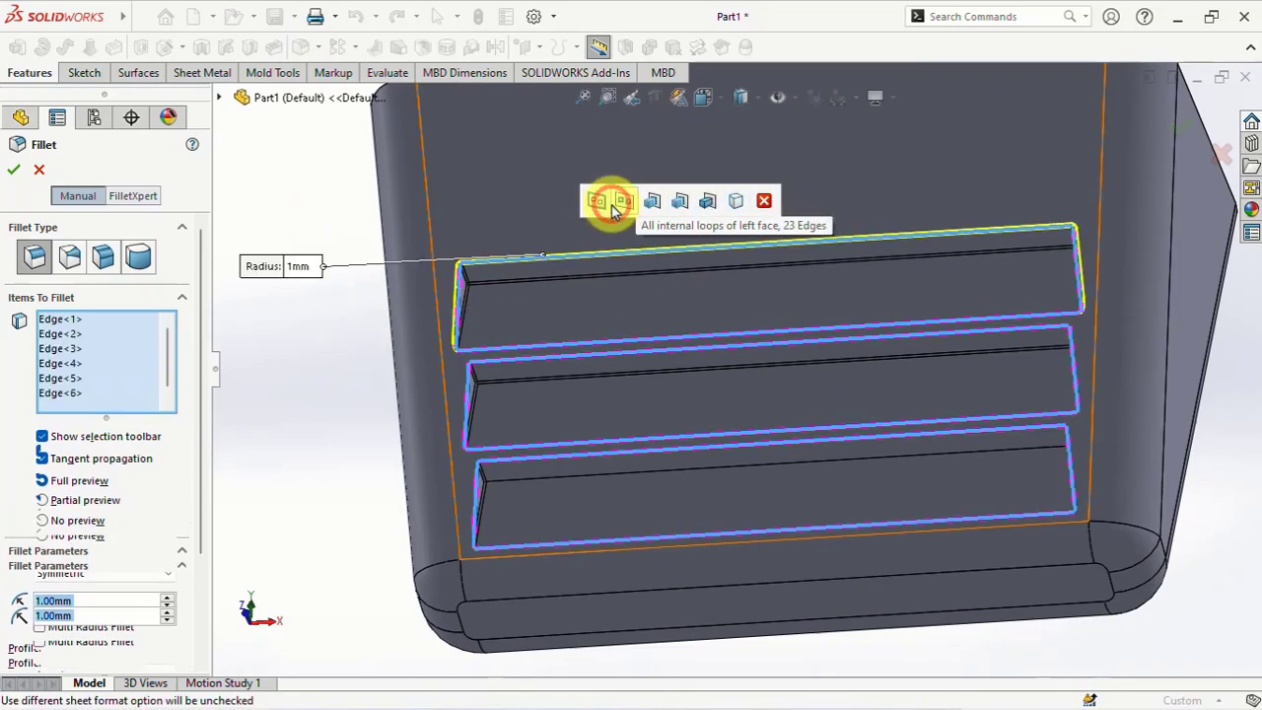
click(10, 169)
key(f)
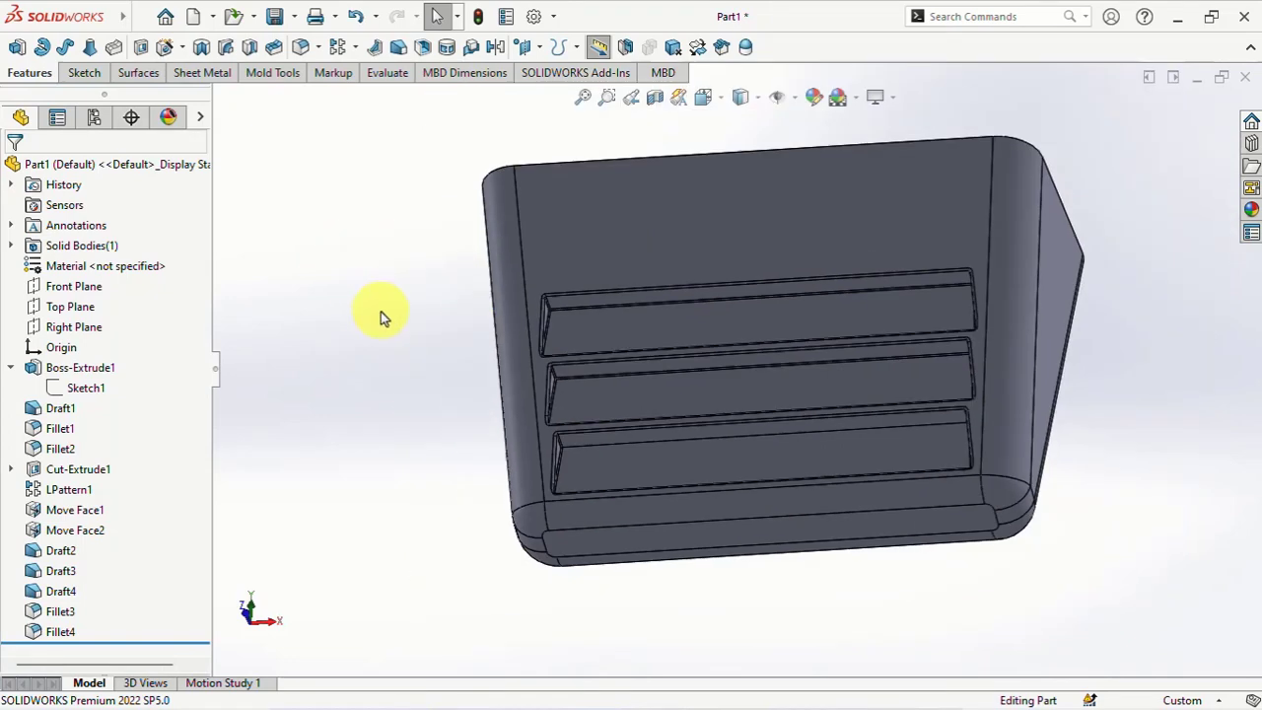
middle_drag(380, 312, 532, 359)
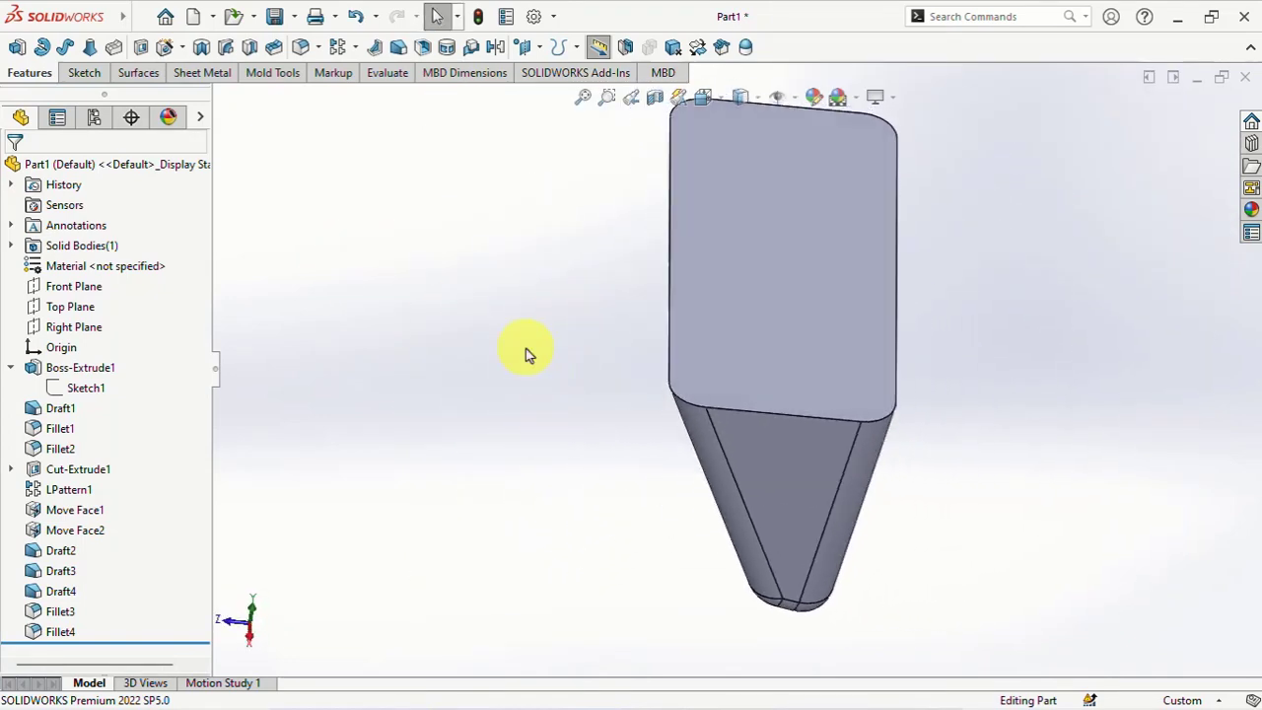
Shell the part with 1.10 mm walls, removing the wide top face
click(422, 46)
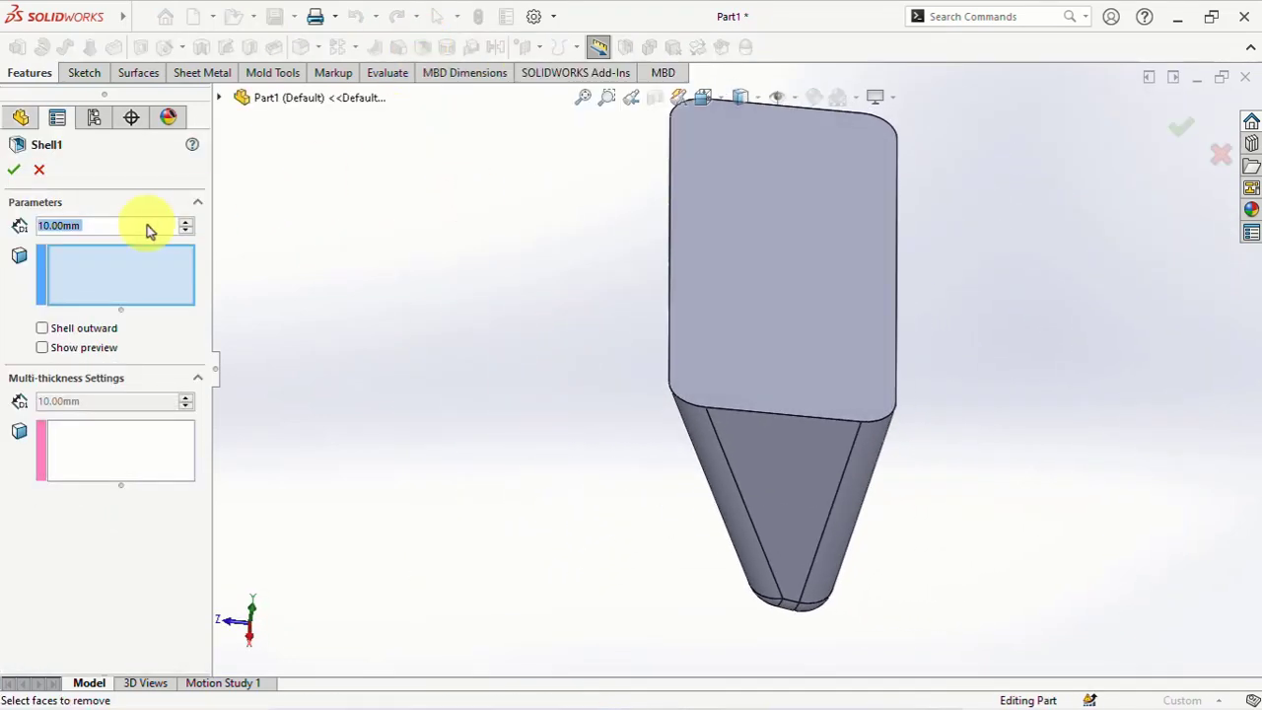
click(765, 295)
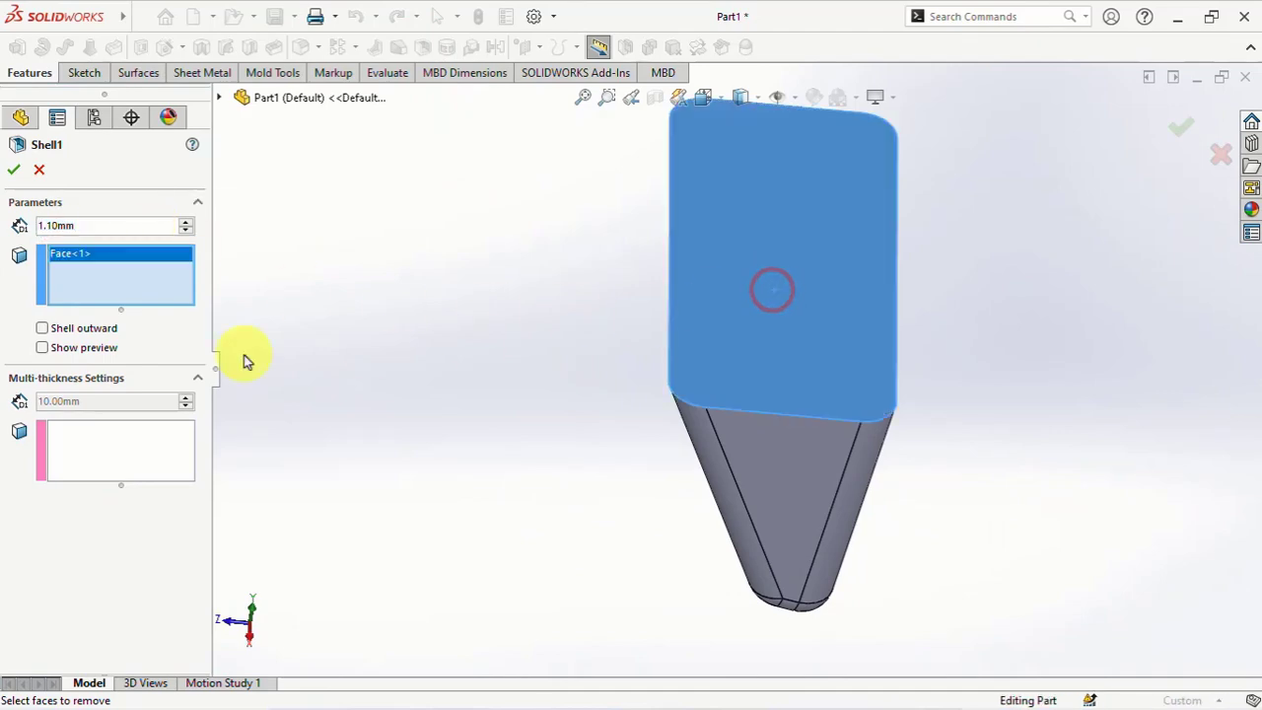
click(68, 347)
mouse_move(332, 344)
middle_down()
mouse_move(509, 263)
mouse_move(525, 220)
middle_up()
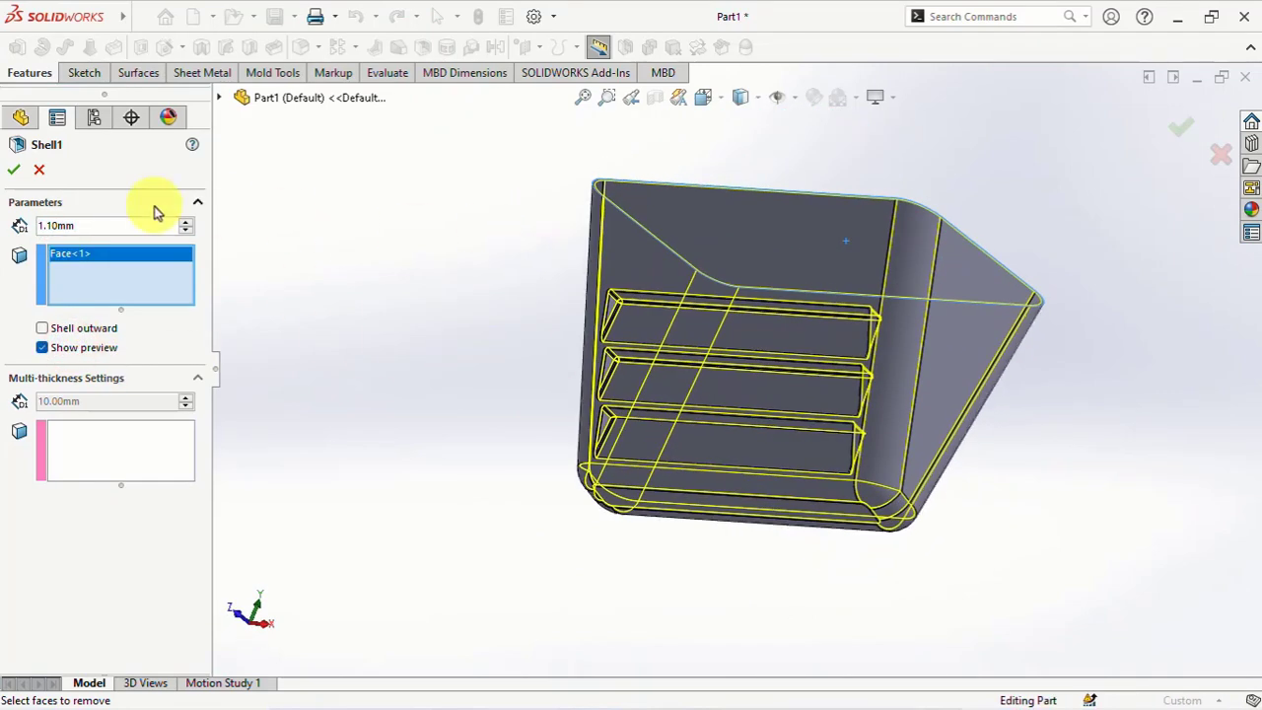
click(11, 168)
mouse_move(408, 282)
middle_down()
mouse_move(467, 396)
mouse_move(493, 240)
mouse_move(417, 425)
mouse_move(471, 389)
middle_up()
Inspect the hollow walls with a Right Plane section view, then close it
click(651, 107)
click(97, 504)
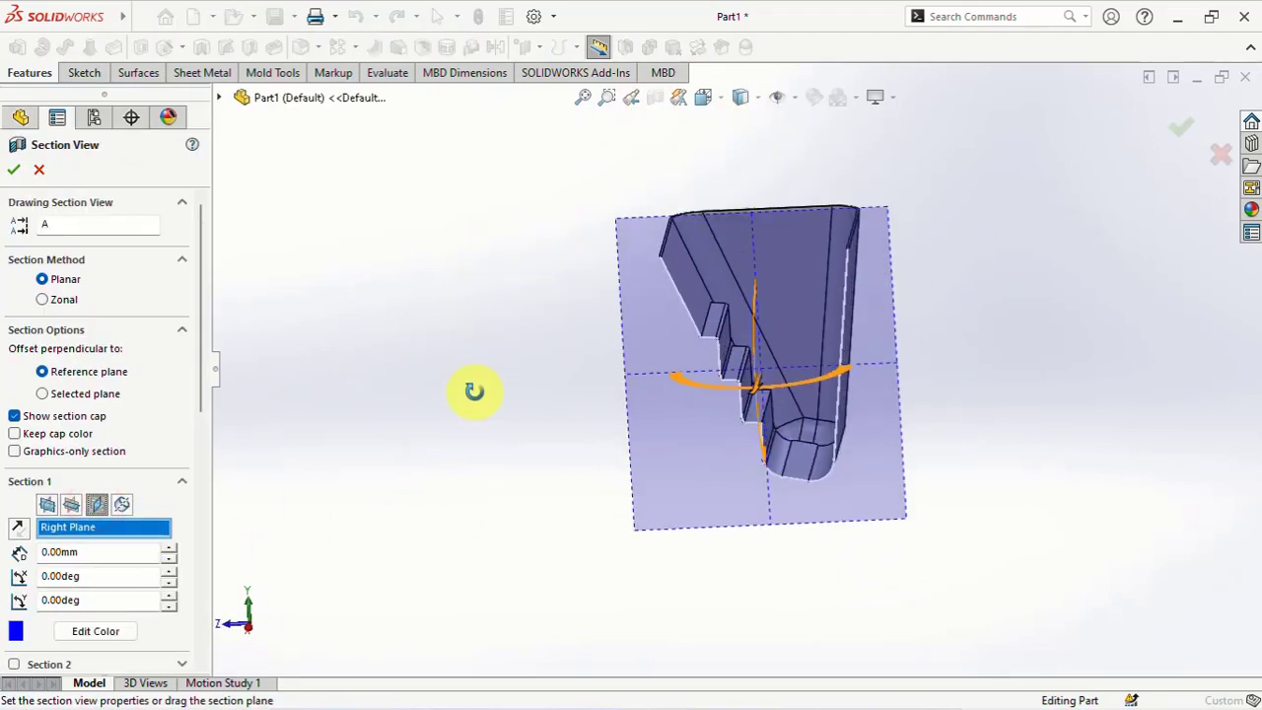
middle_drag(752, 355, 667, 401)
click(40, 169)
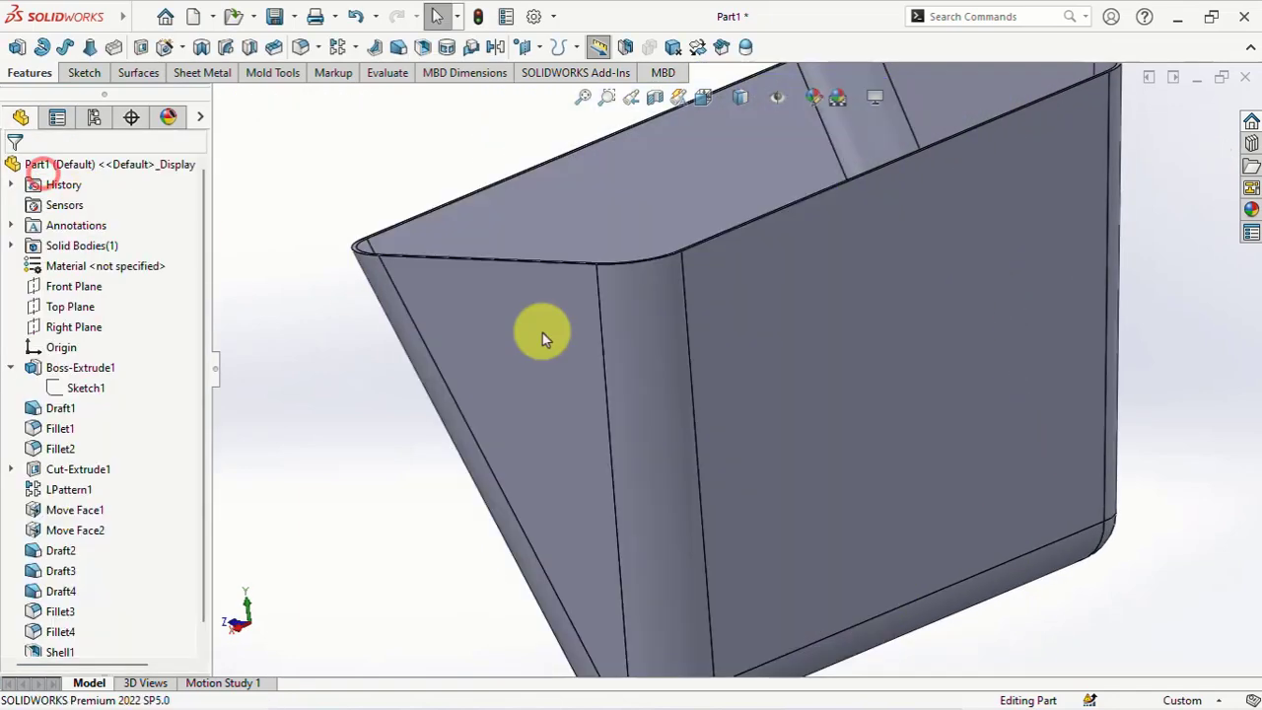
middle_drag(542, 338, 628, 417)
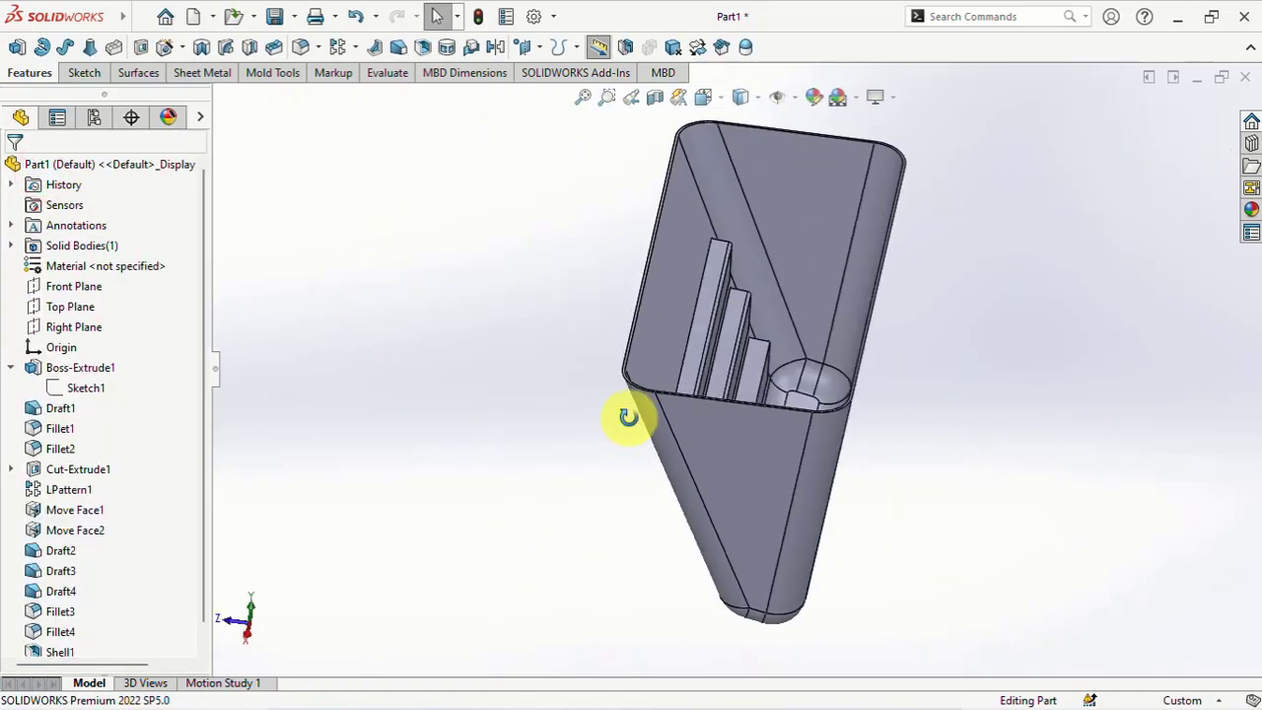
Start a sketch on the Right Plane with Hidden Lines Removed display
click(69, 326)
click(83, 296)
scroll(780, 310, down, 3)
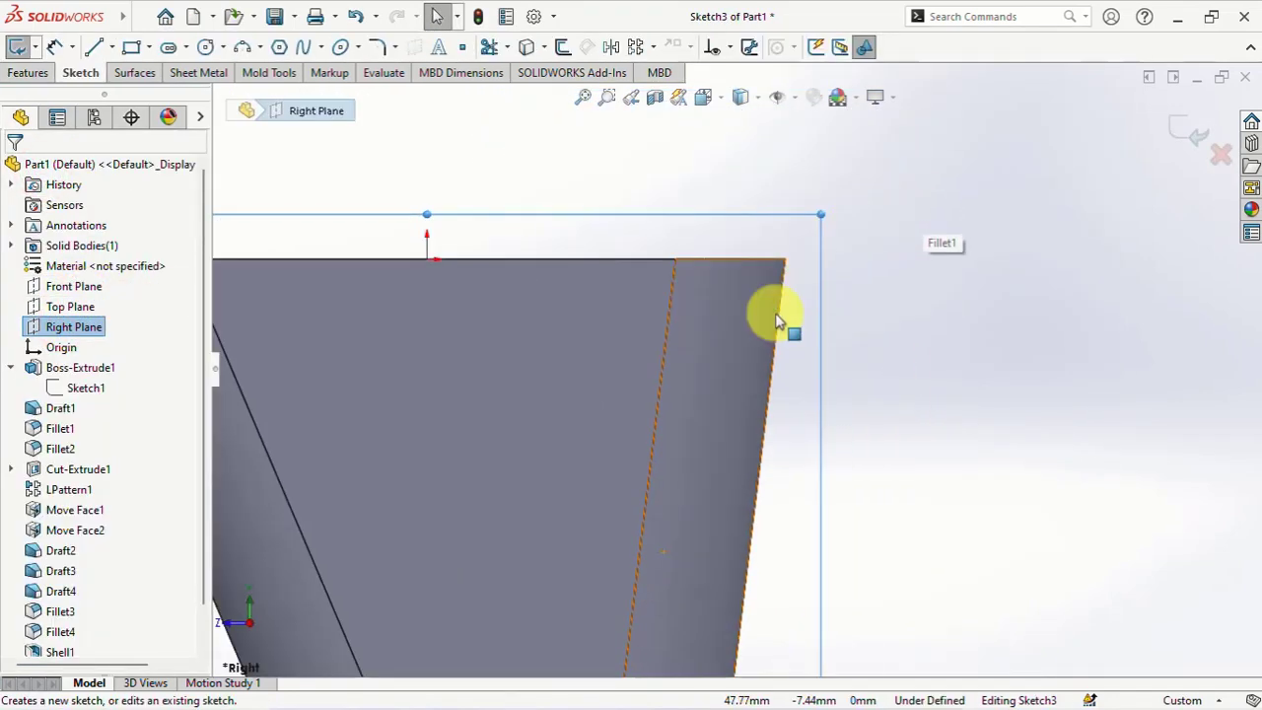
click(739, 96)
click(743, 178)
scroll(846, 258, down, 2)
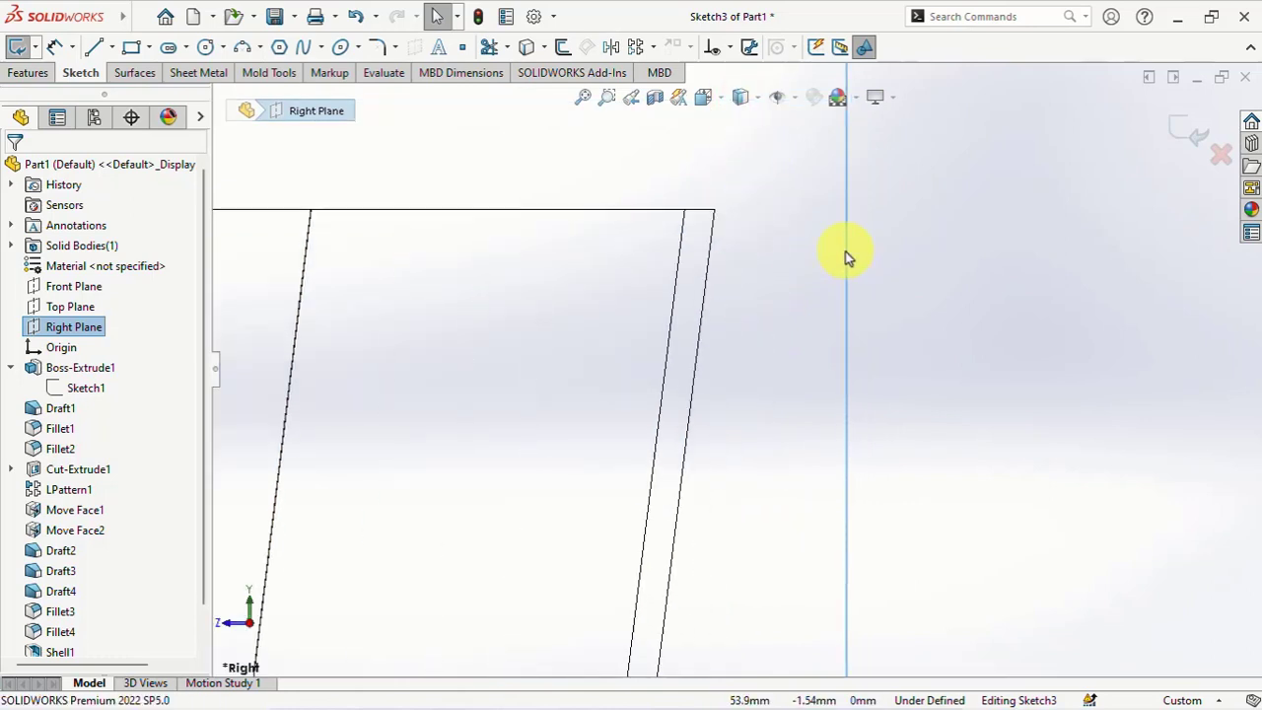
Draw the open lip outline: a horizontal top line and a slanted outward wall
click(94, 48)
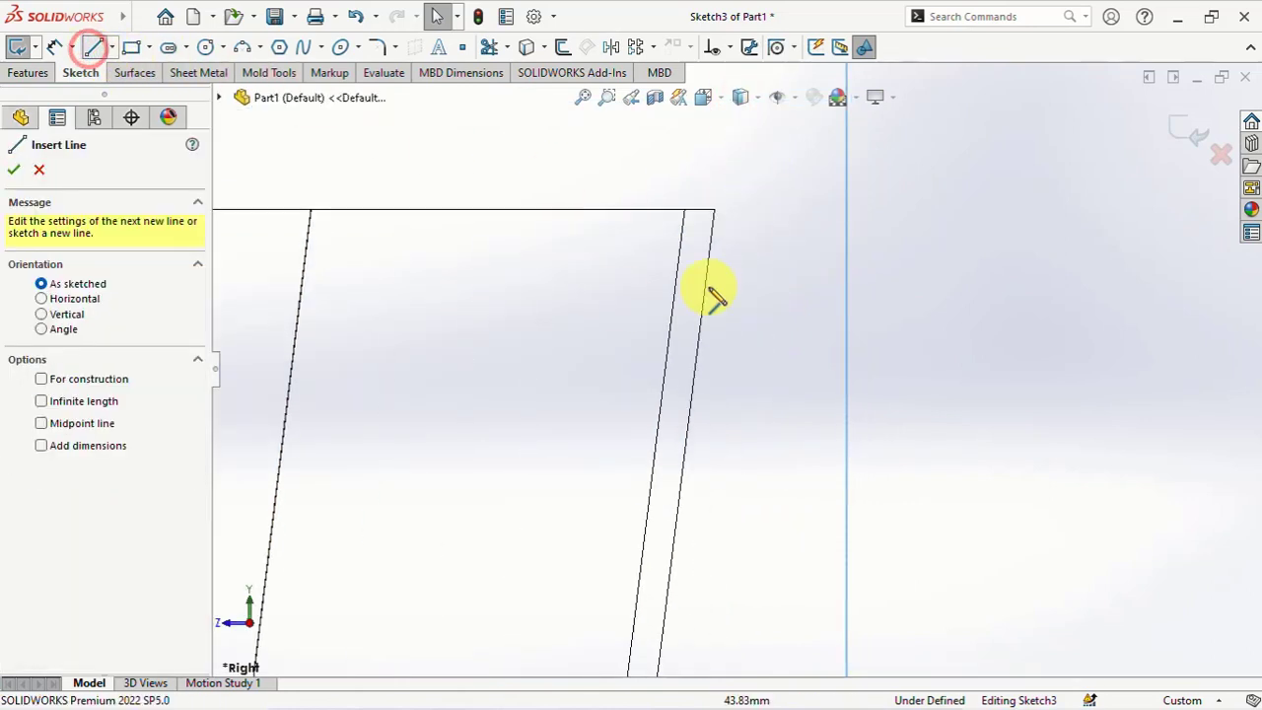
click(686, 210)
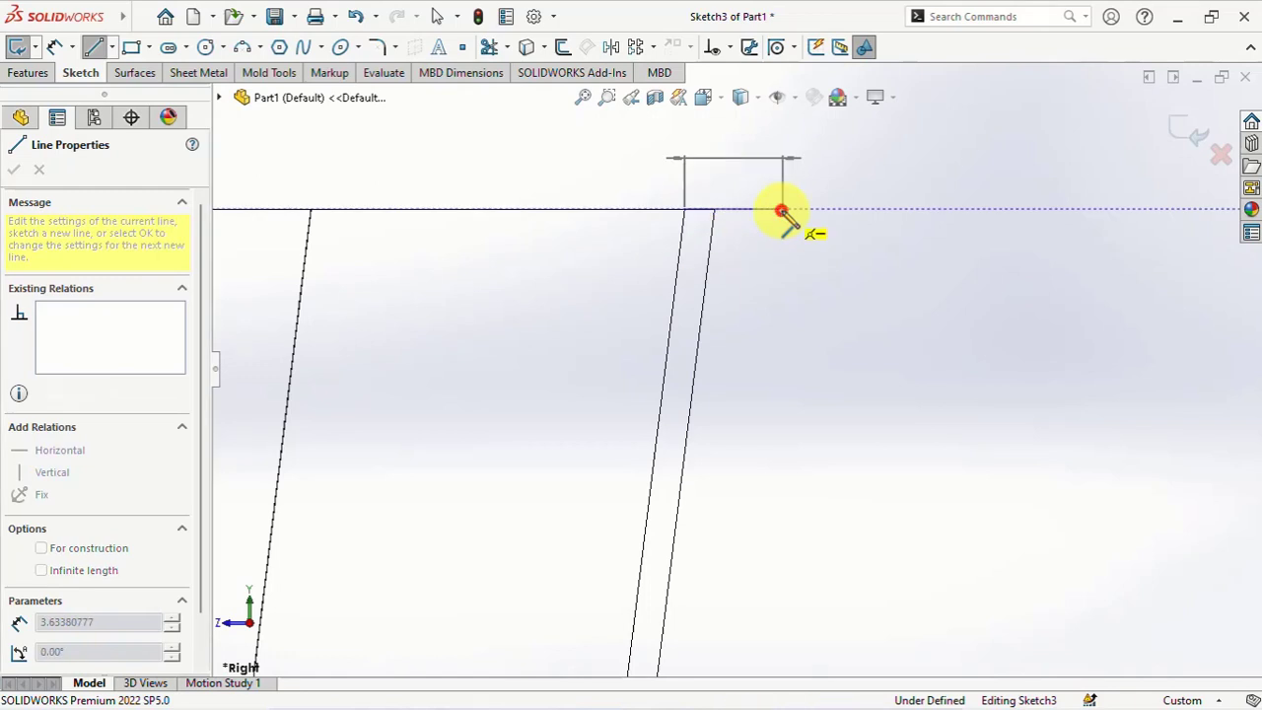
click(783, 209)
click(808, 300)
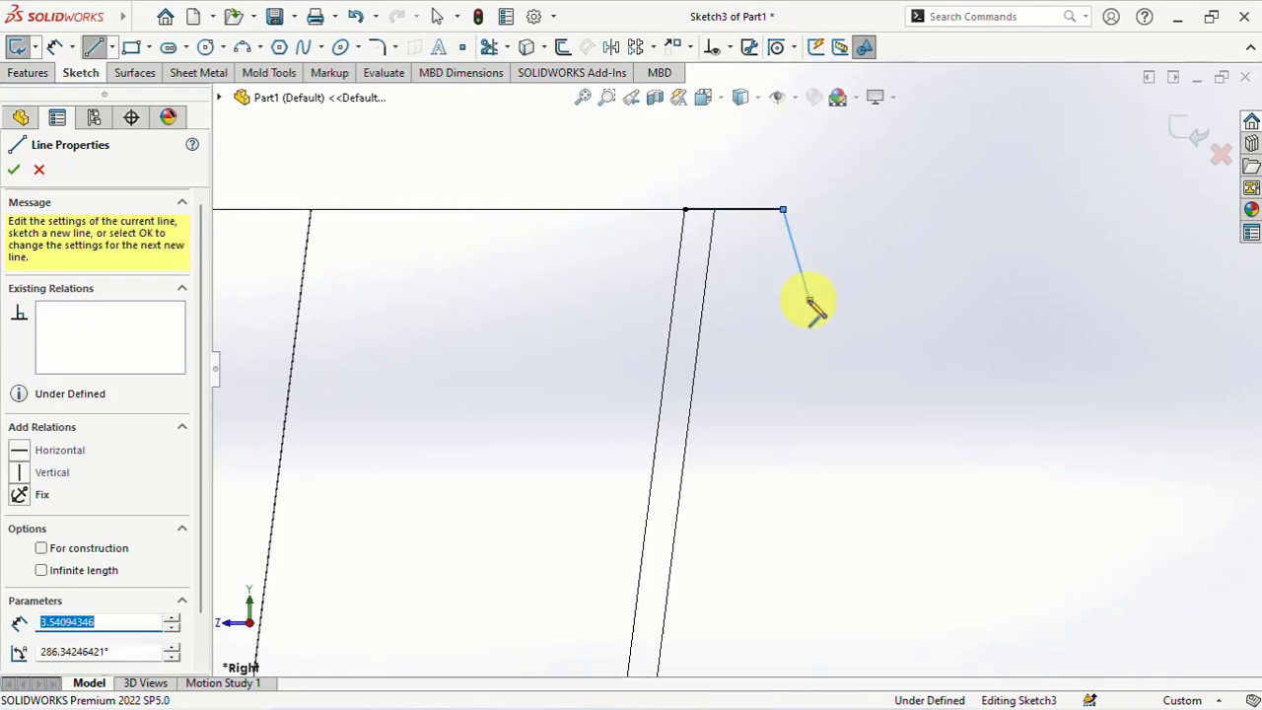
right_click(808, 301)
click(833, 315)
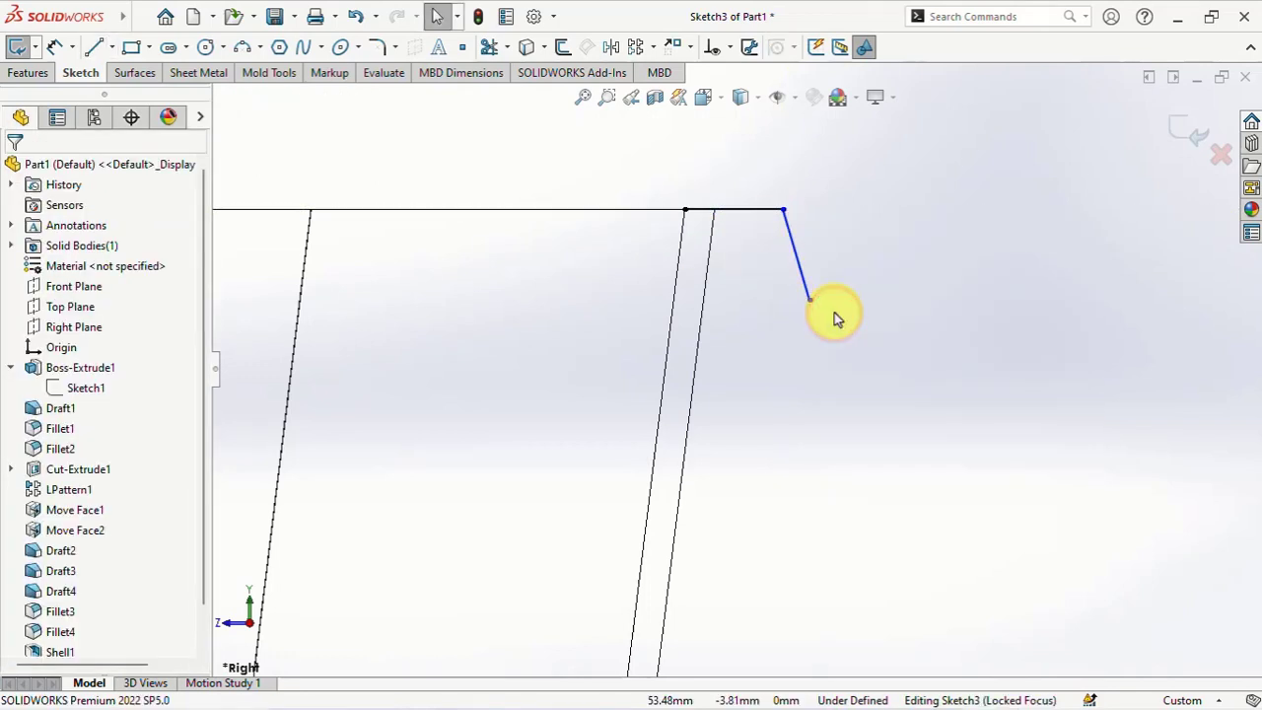
Dimension the angle between the lip lines at 85°
click(54, 48)
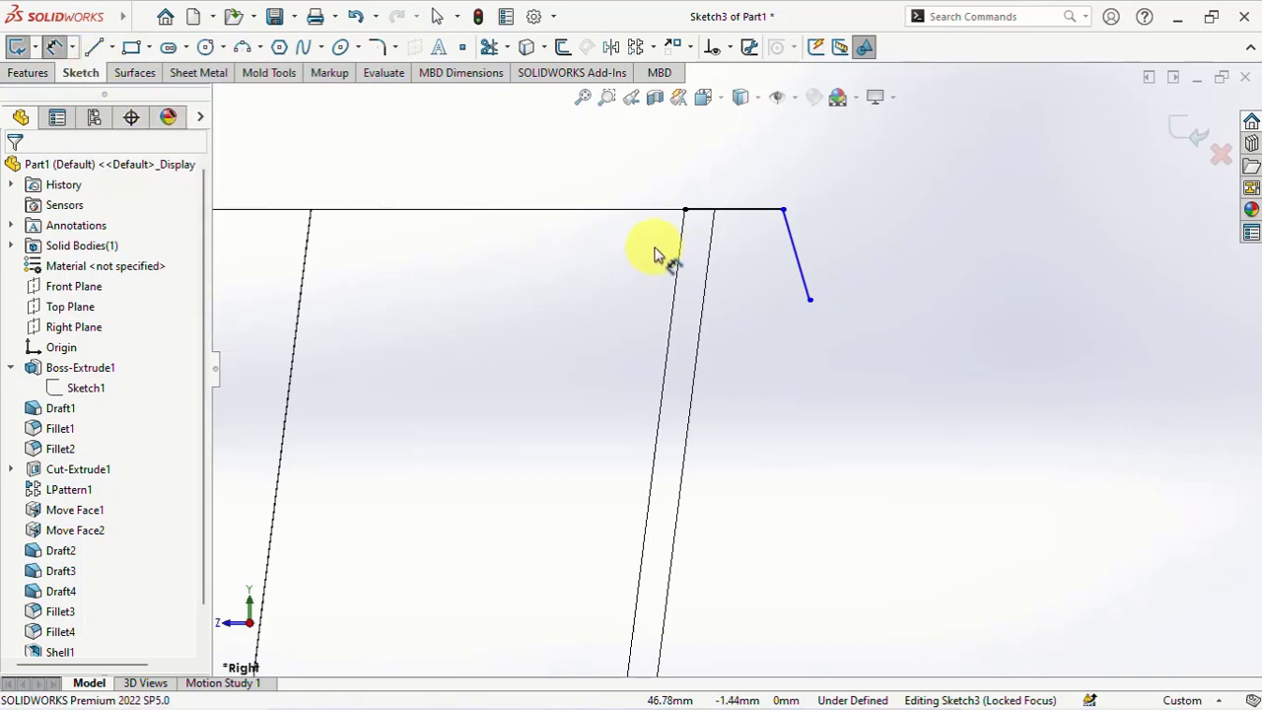
click(801, 279)
click(761, 210)
click(814, 258)
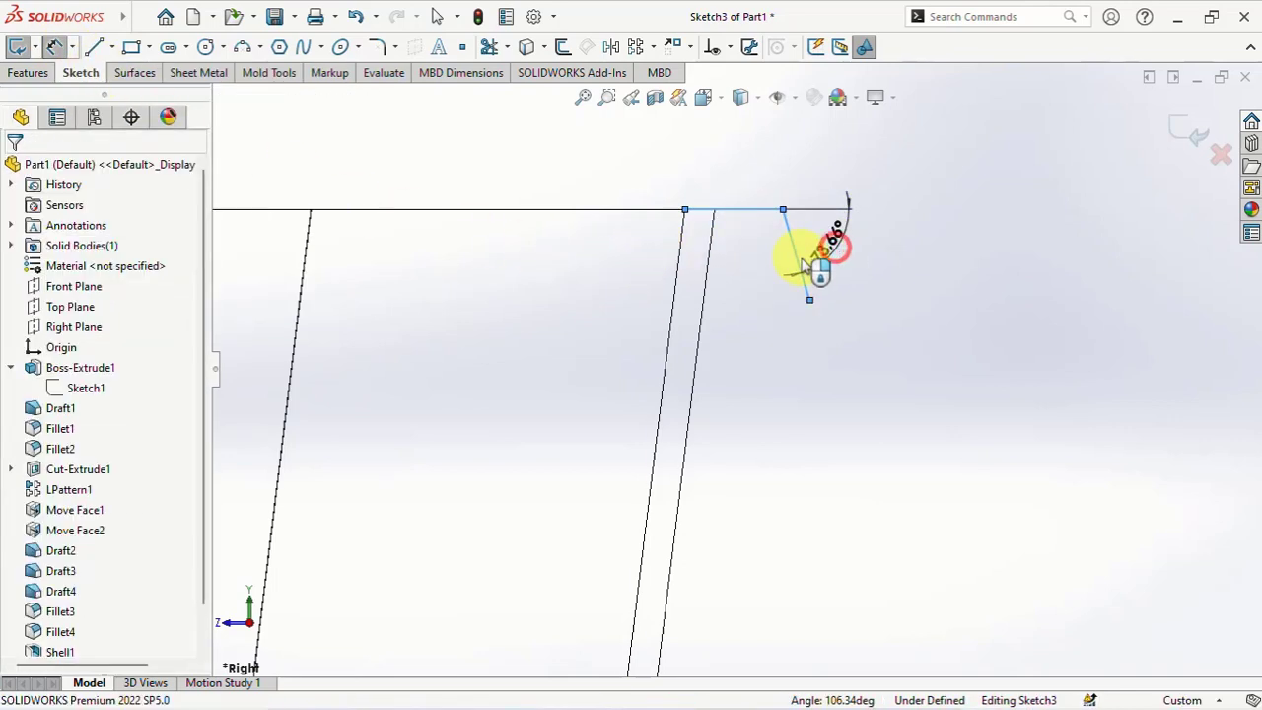
text(85)
click(757, 225)
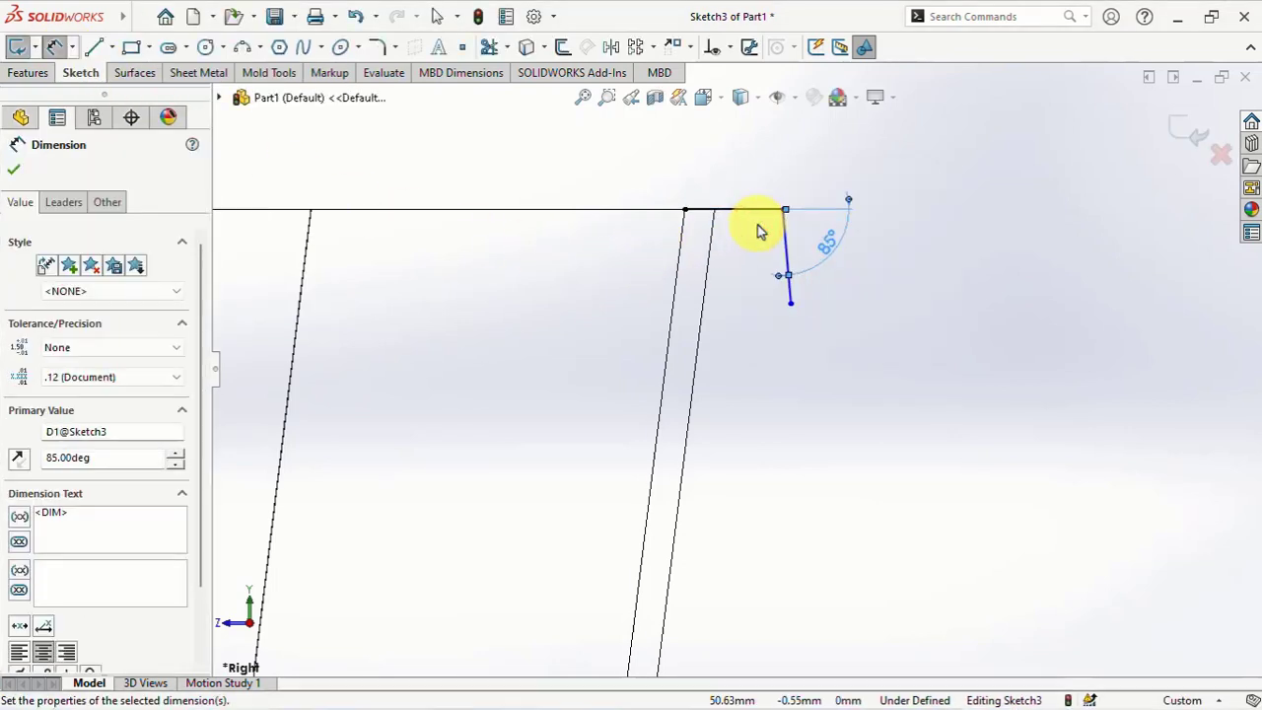
Dimension the top lip line to 7 mm and the vertical drop to 6 mm
click(766, 211)
click(750, 175)
text(7)
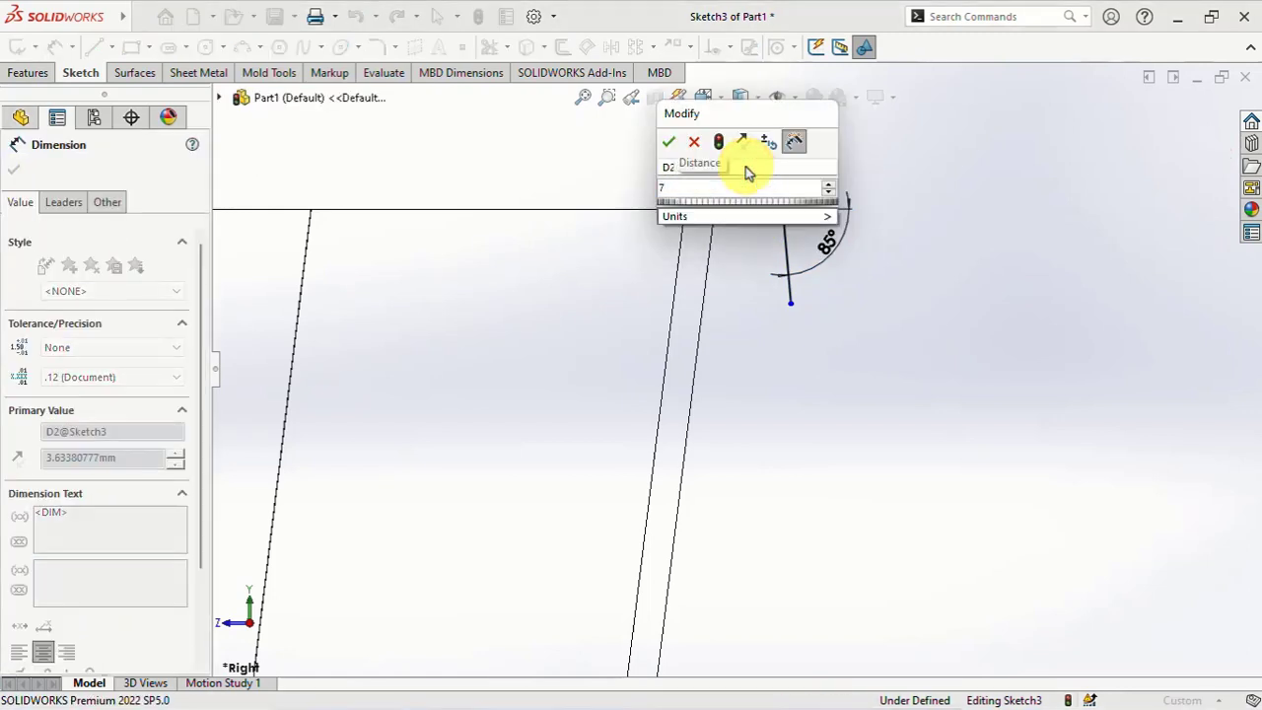
click(669, 141)
click(871, 211)
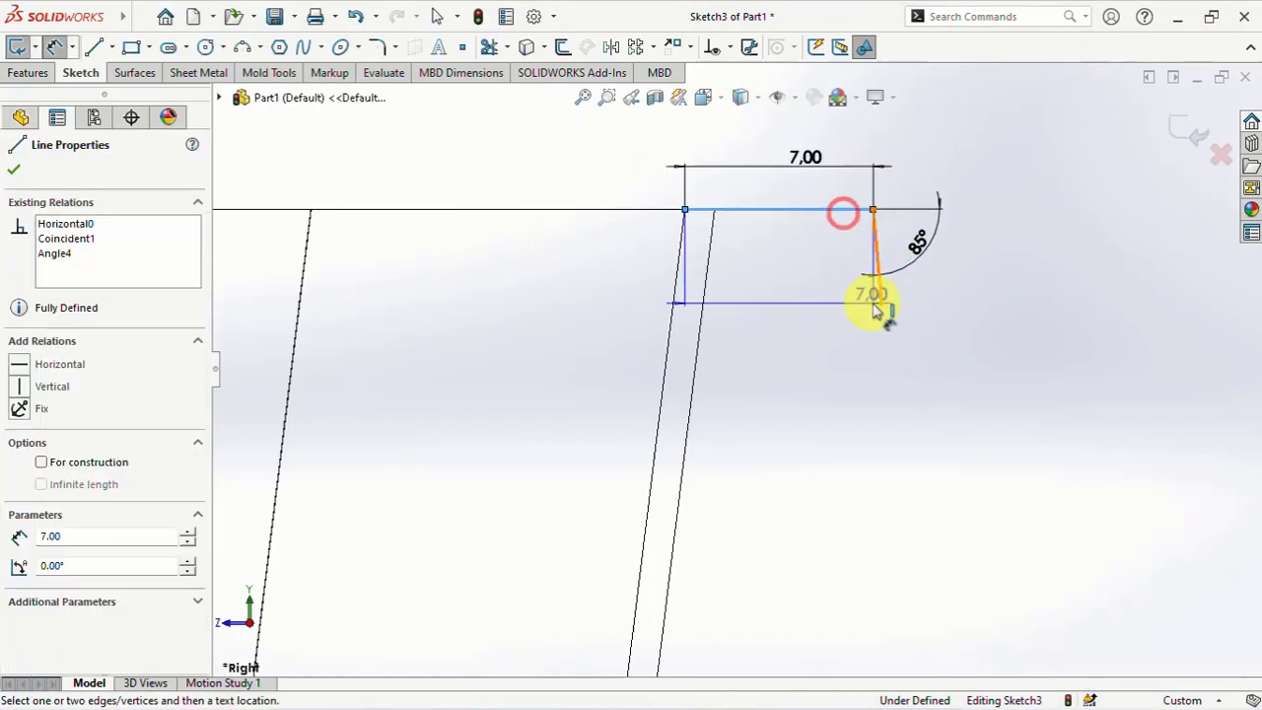
click(898, 306)
click(986, 265)
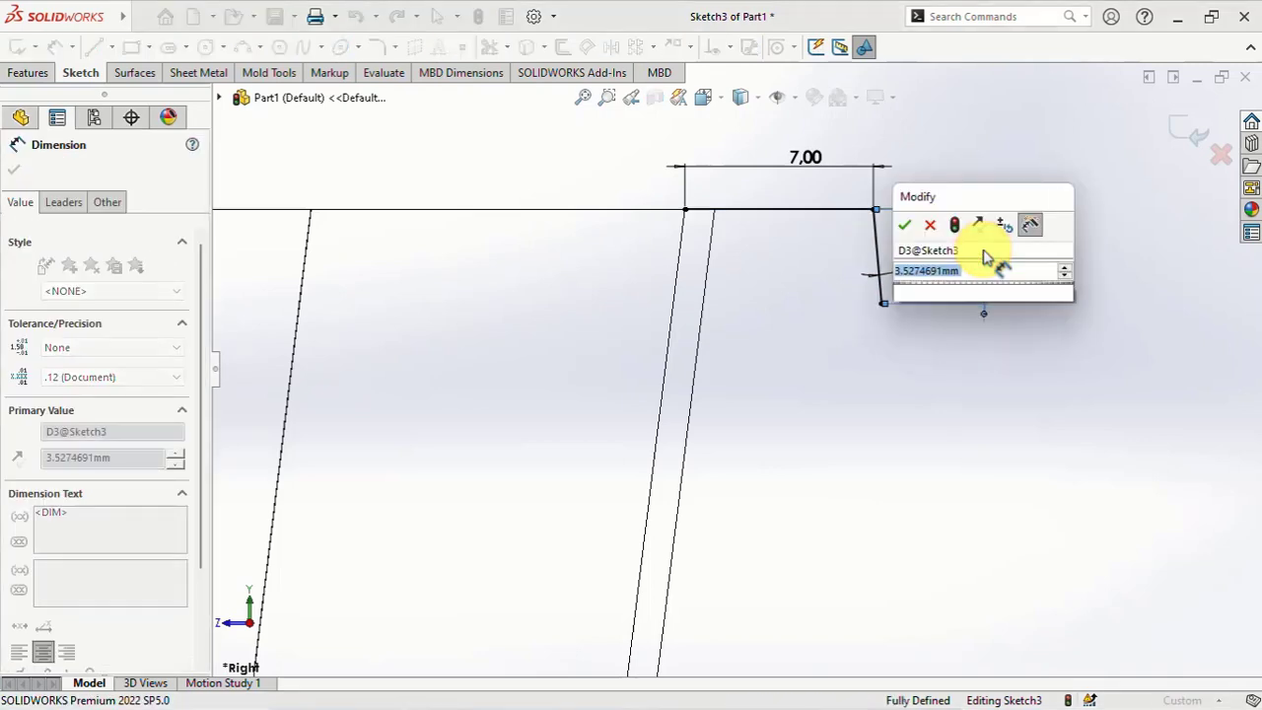
text(6)
click(906, 226)
key(Escape)
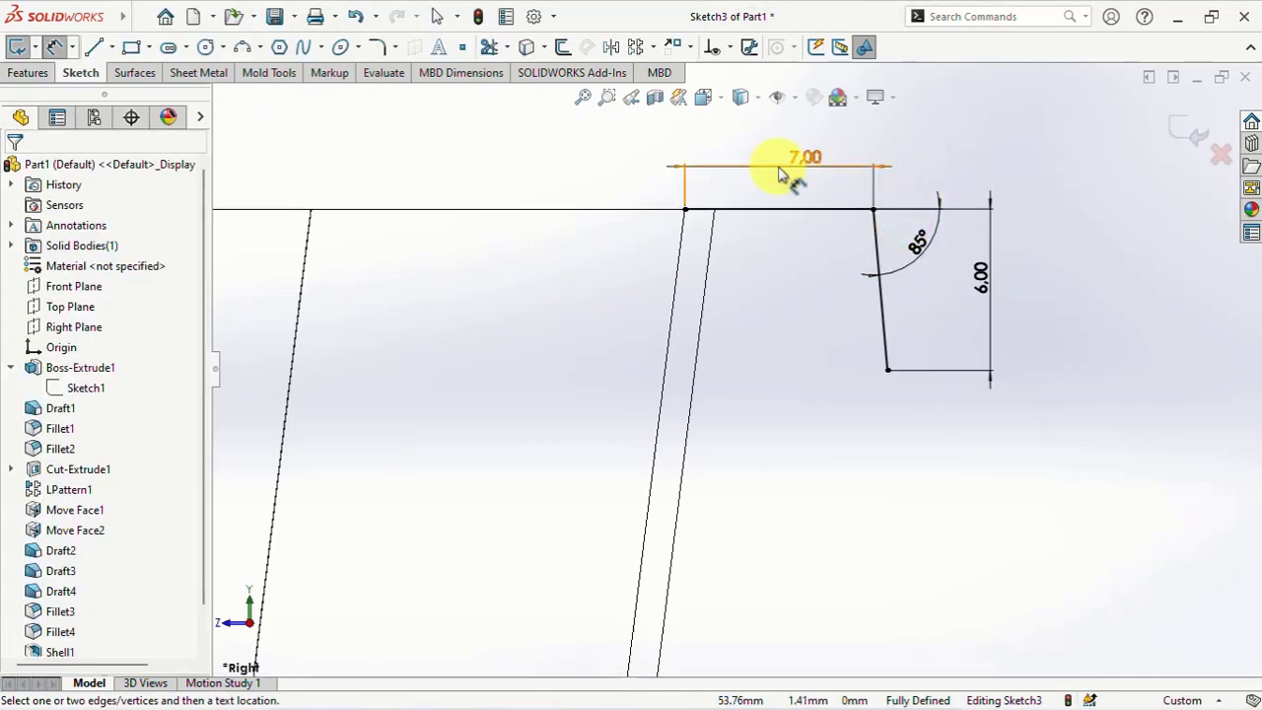
Offset the lip outline by 1.5 mm
click(561, 48)
text(1.5)
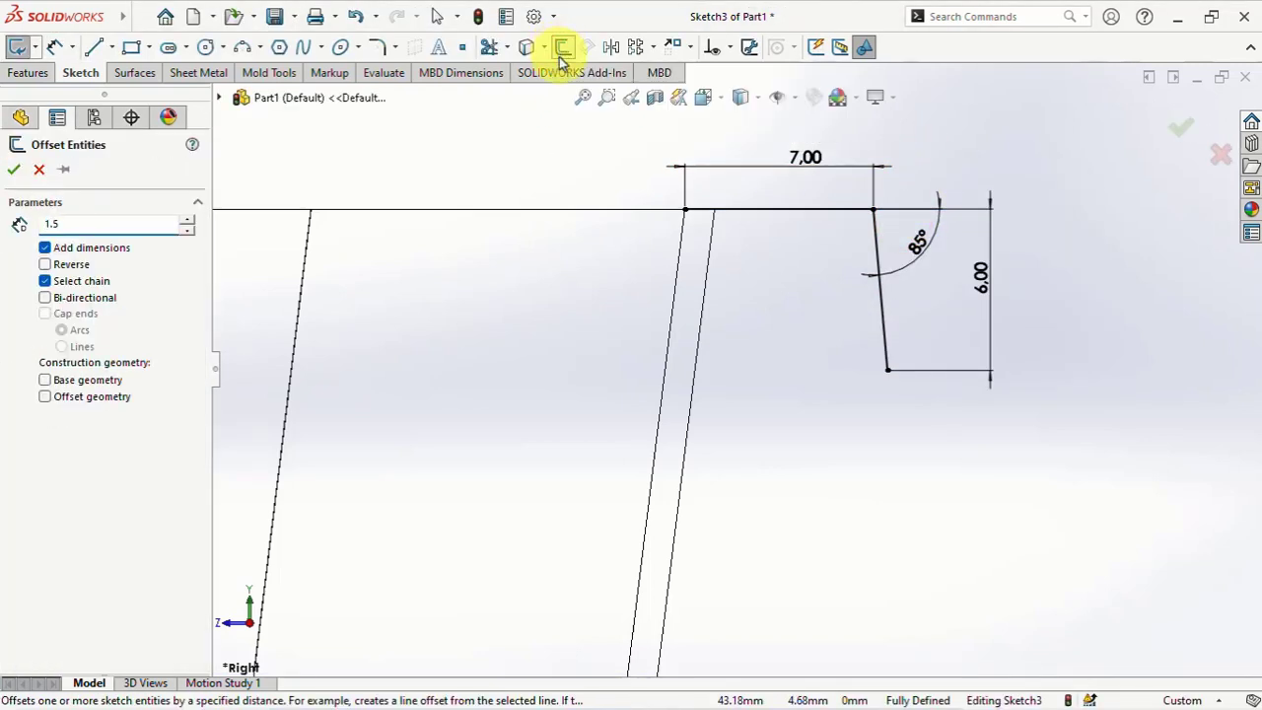
click(797, 210)
click(798, 215)
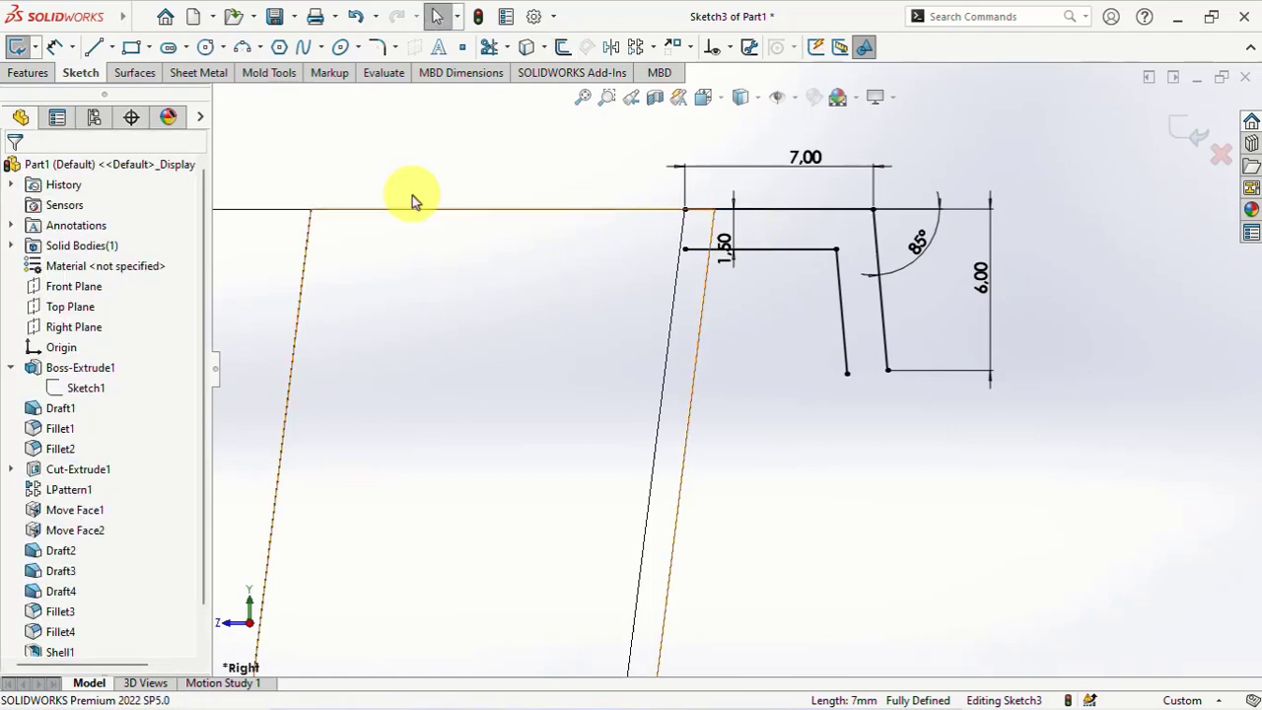
Close the profile ends with short lines and corner-trim the bottom join
click(94, 47)
click(683, 210)
click(684, 249)
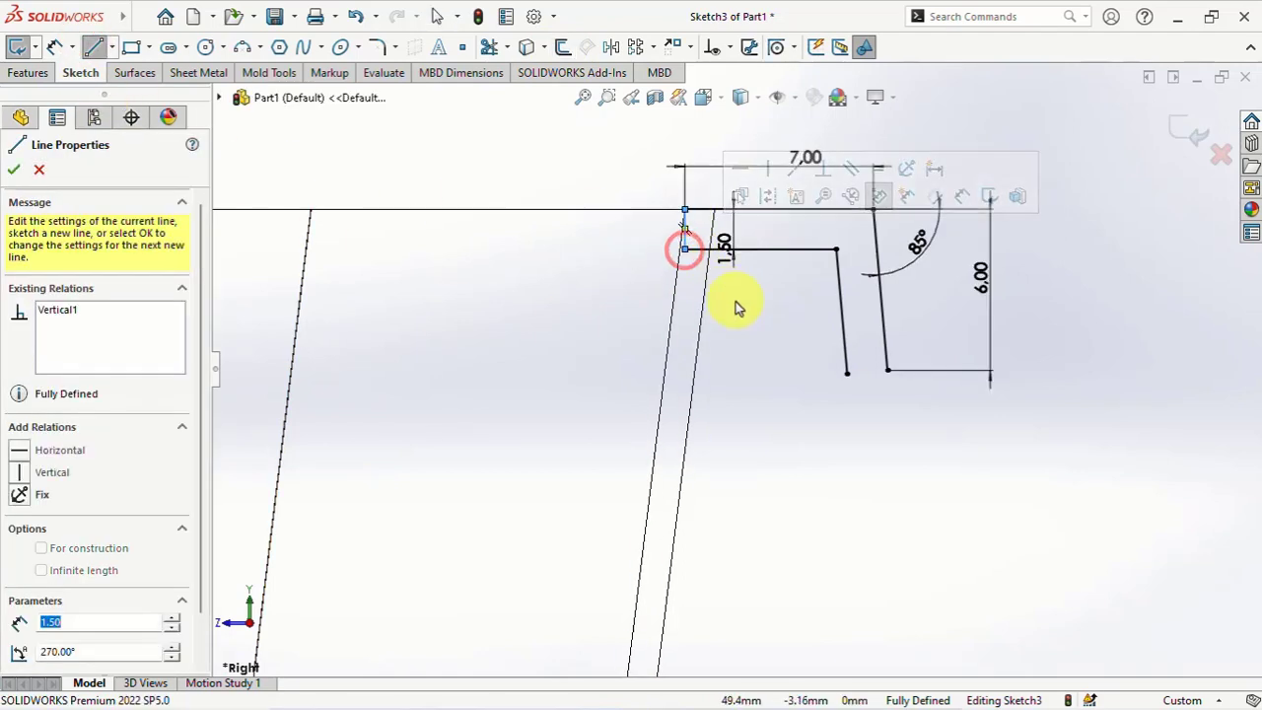
click(887, 371)
click(824, 370)
right_click(823, 371)
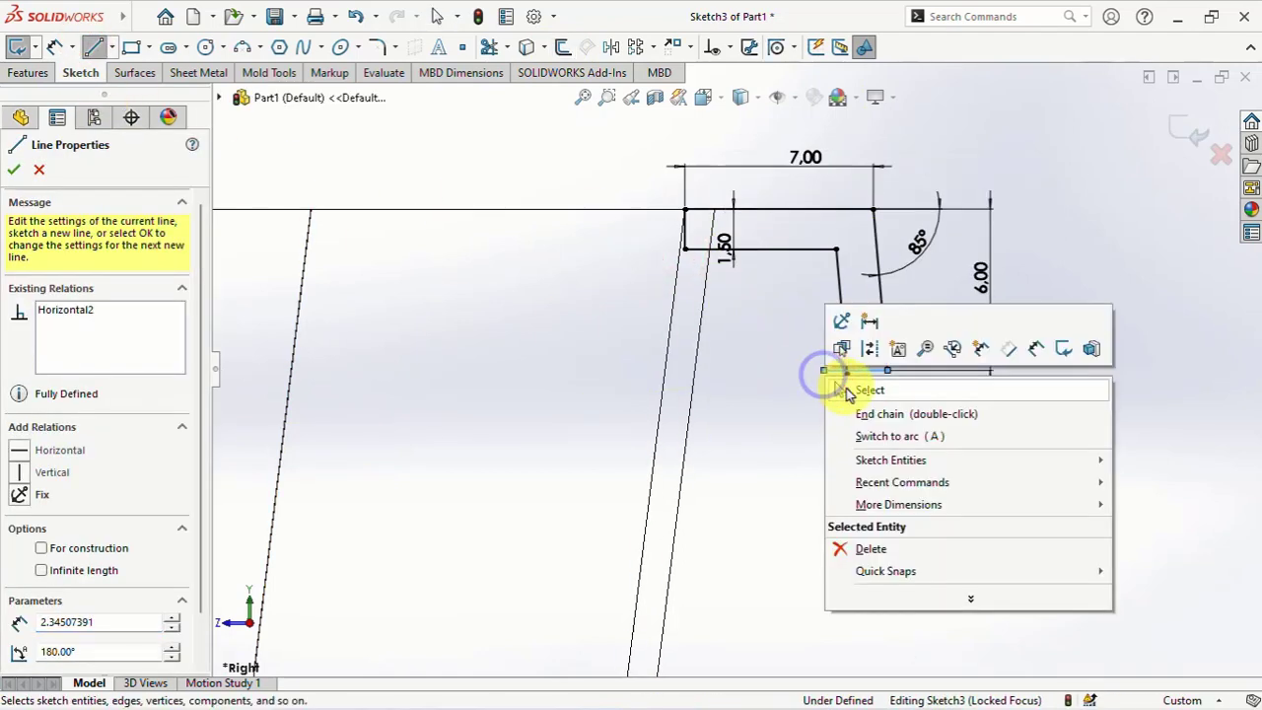
click(847, 388)
click(490, 46)
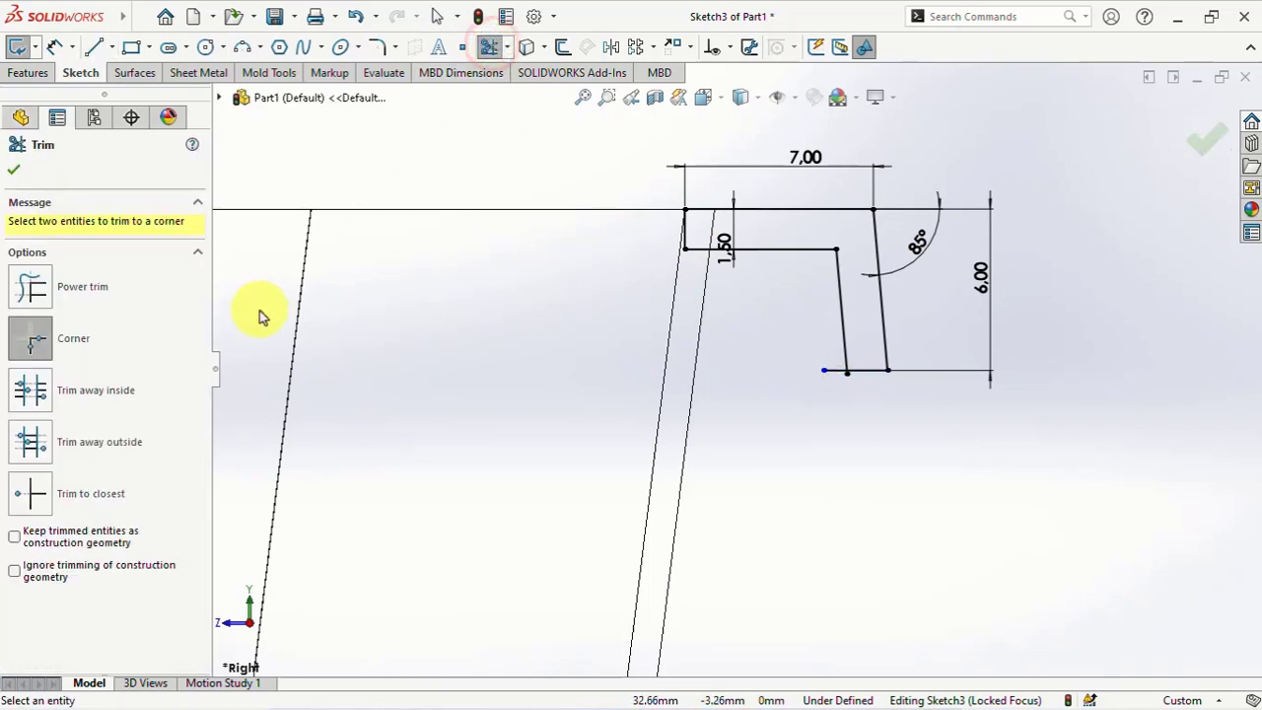
click(866, 371)
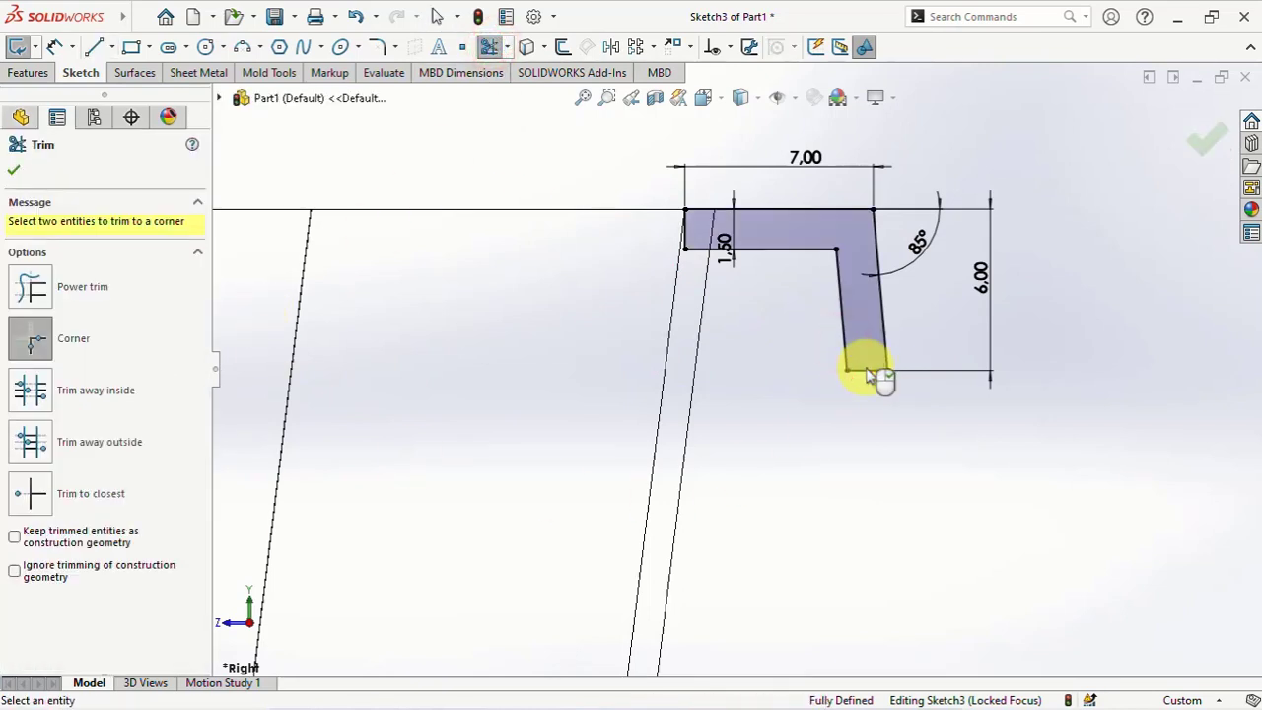
Round the outer corner at R1.5 and the inner corner at R0.5, then exit the sketch
click(381, 47)
text(1.5)
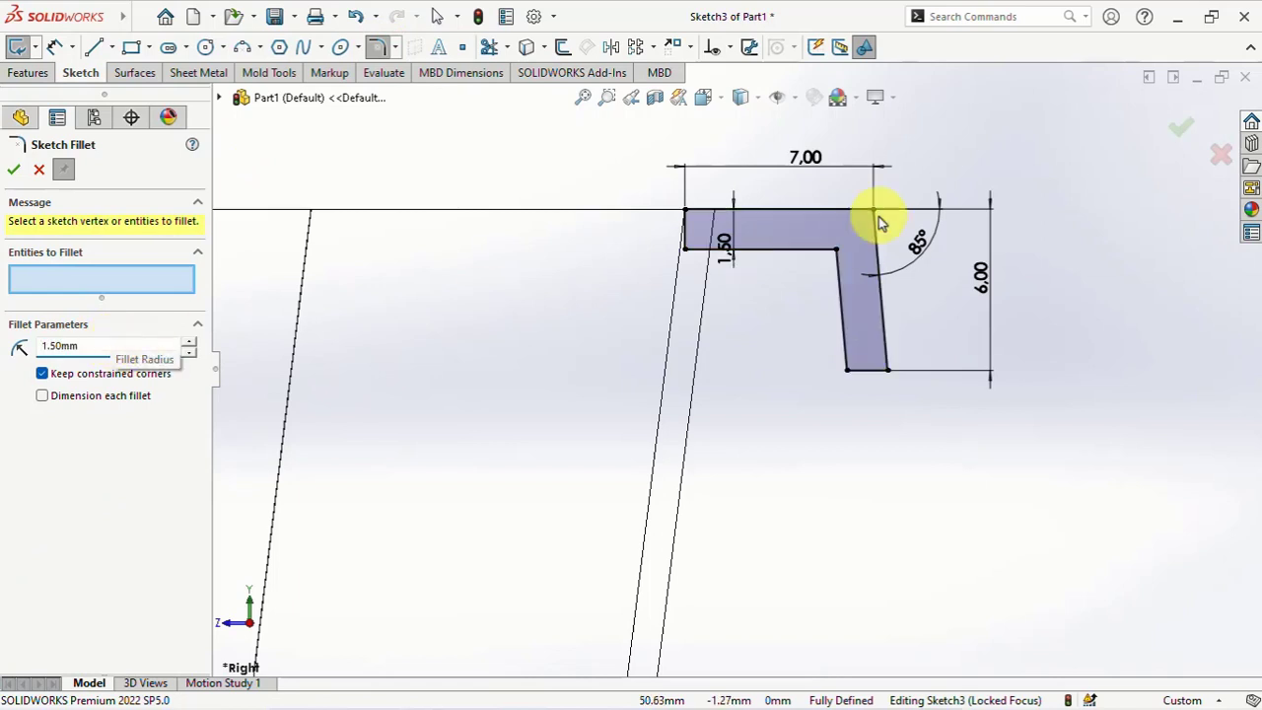
click(873, 212)
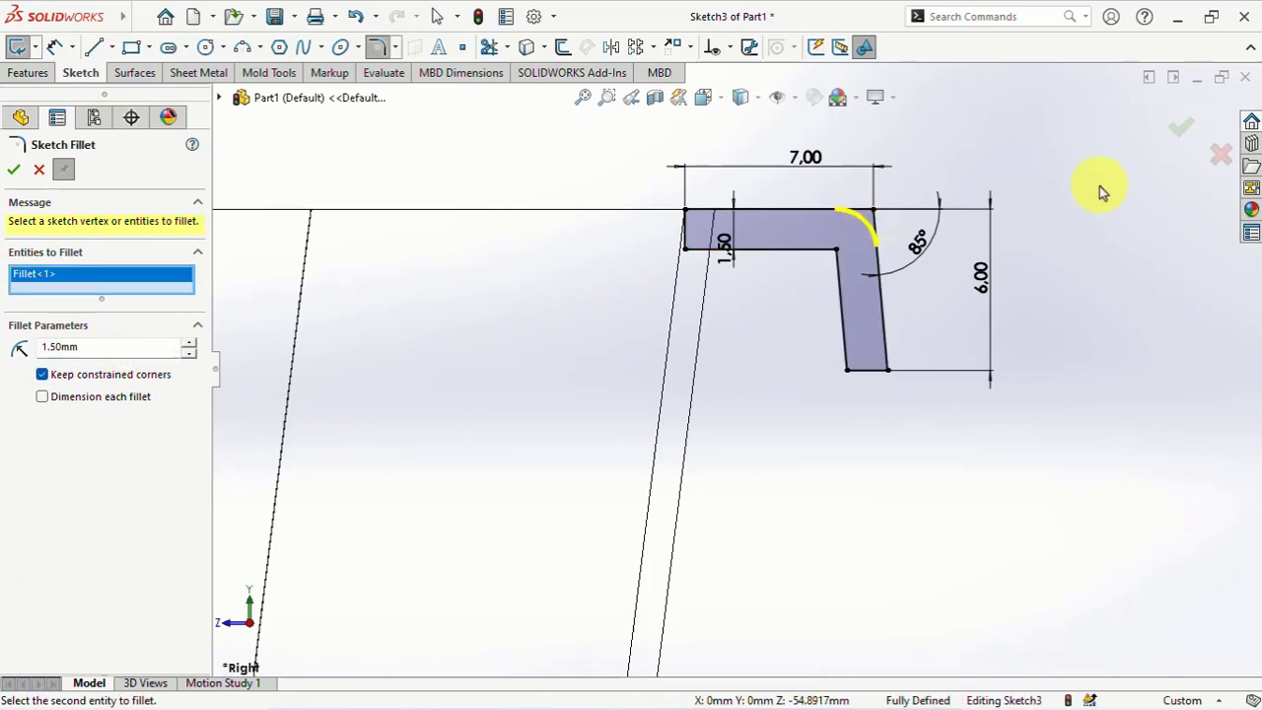
click(1176, 132)
text(0.5)
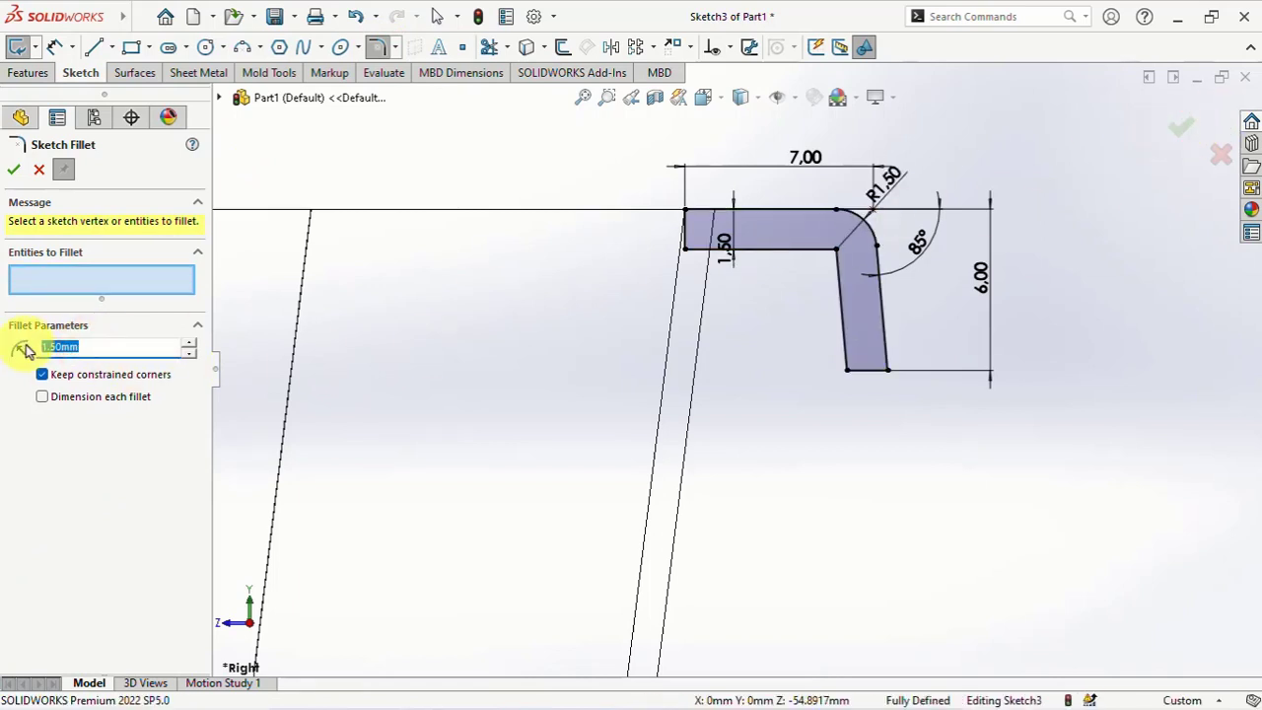
click(836, 249)
click(14, 169)
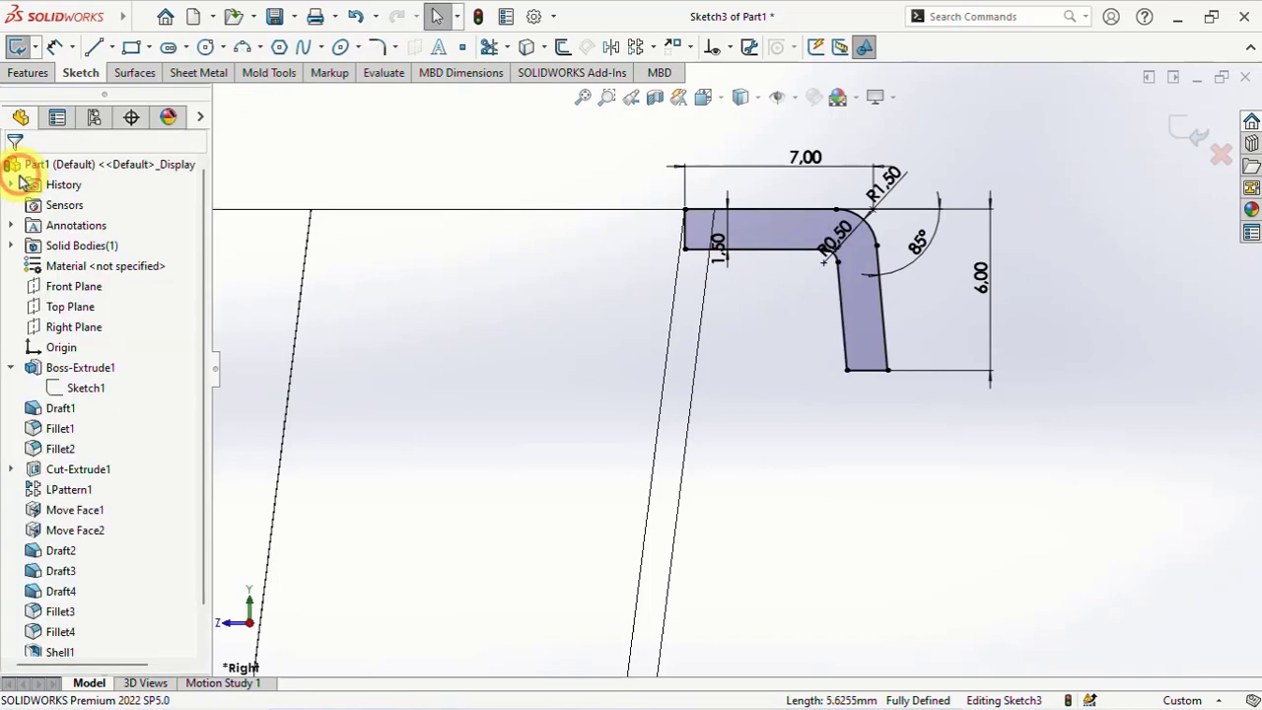
scroll(745, 399, up, 3)
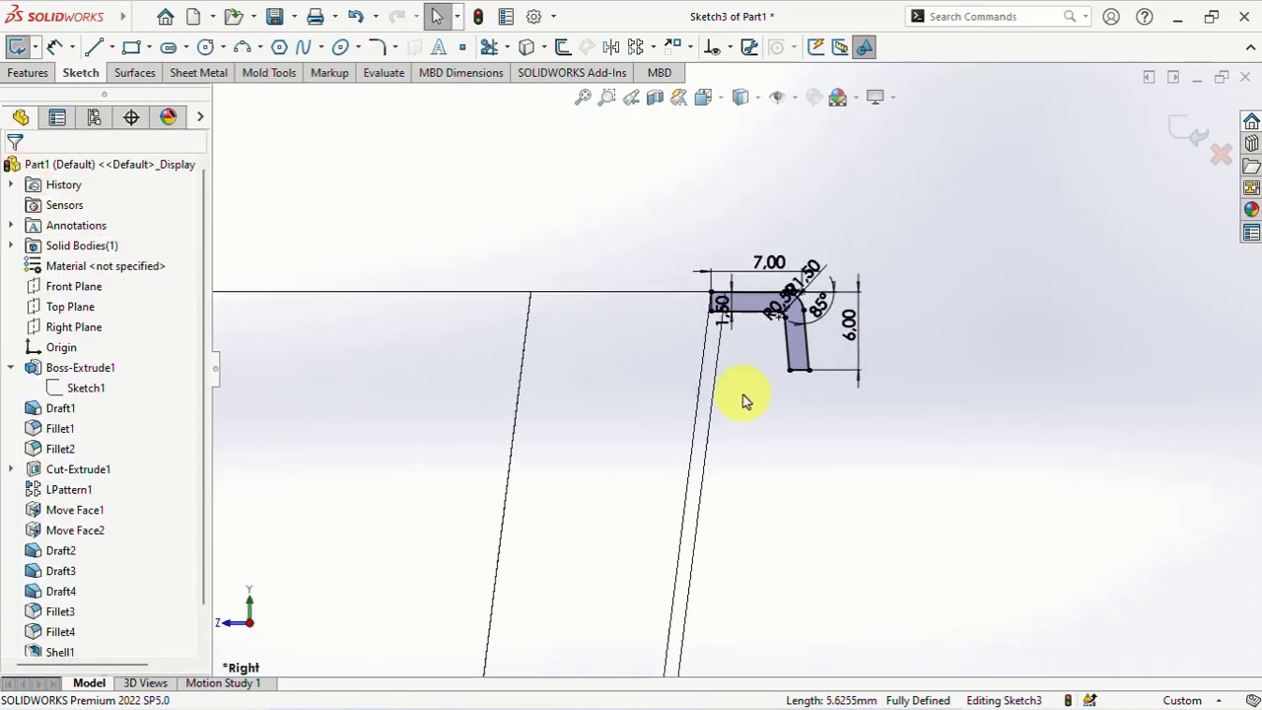
click(1185, 118)
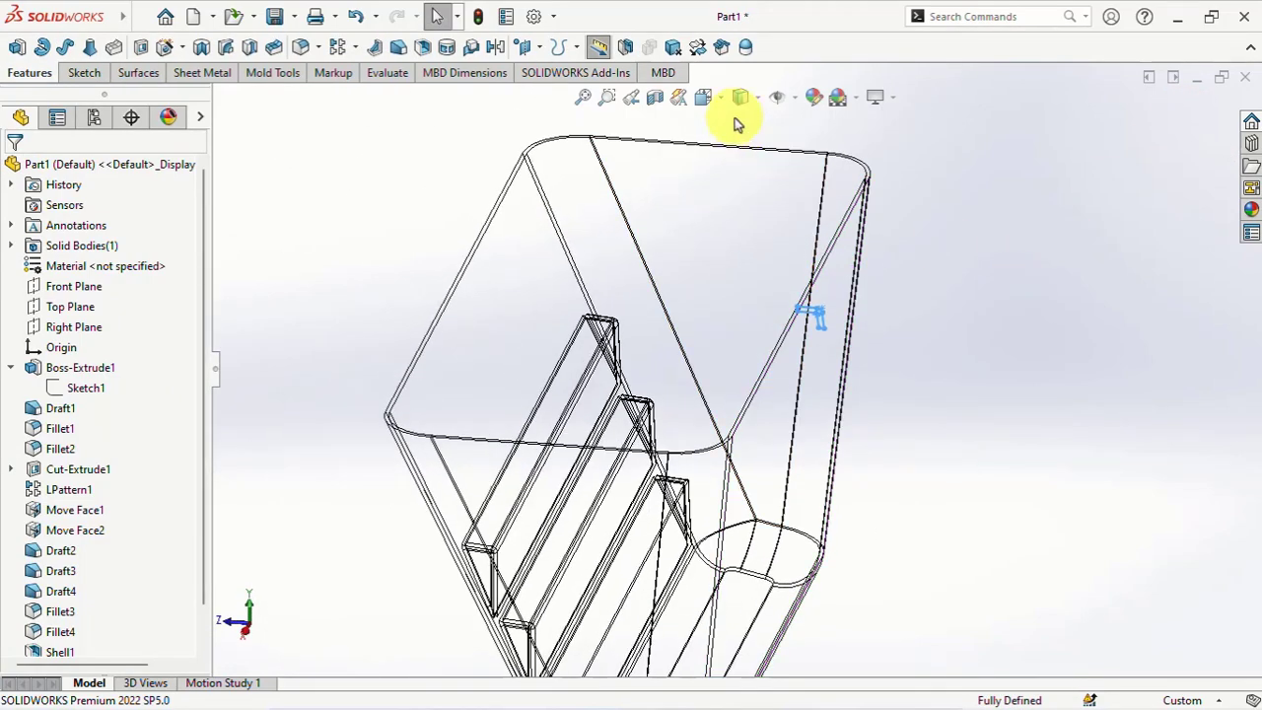
Switch to Shaded with Edges and start a Swept Boss with Sketch3 as profile
click(740, 98)
click(740, 132)
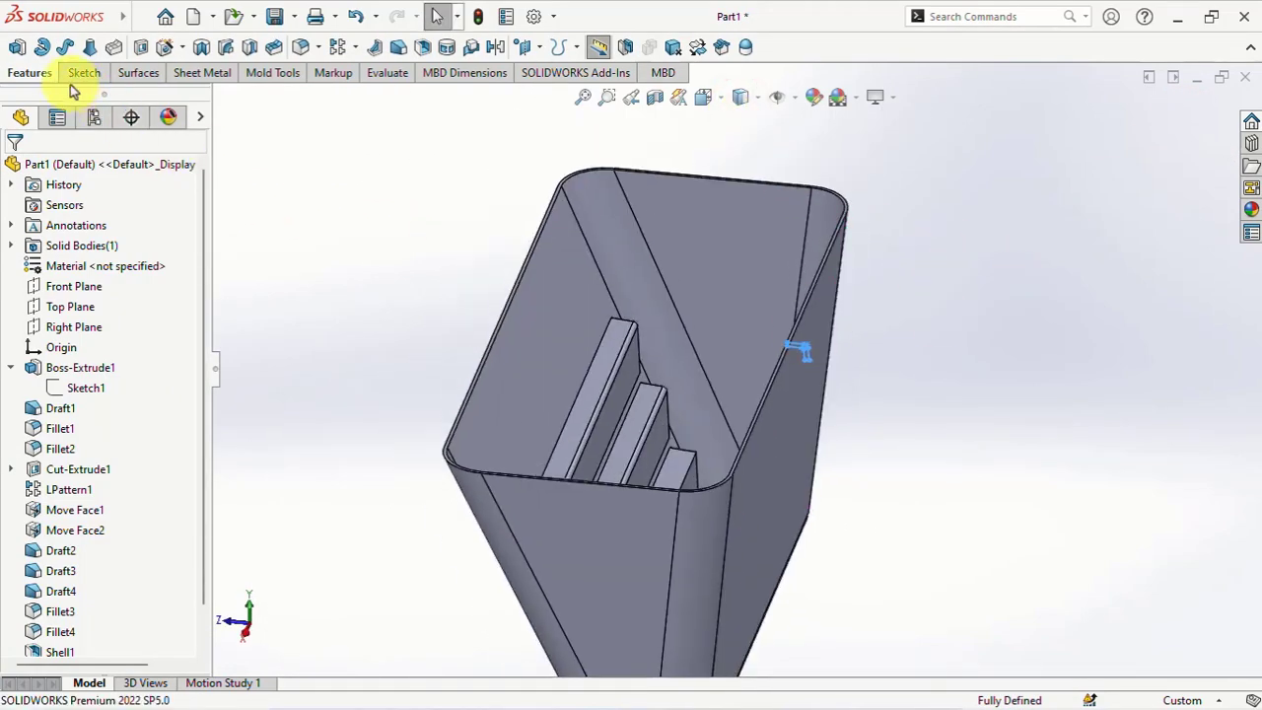
click(61, 47)
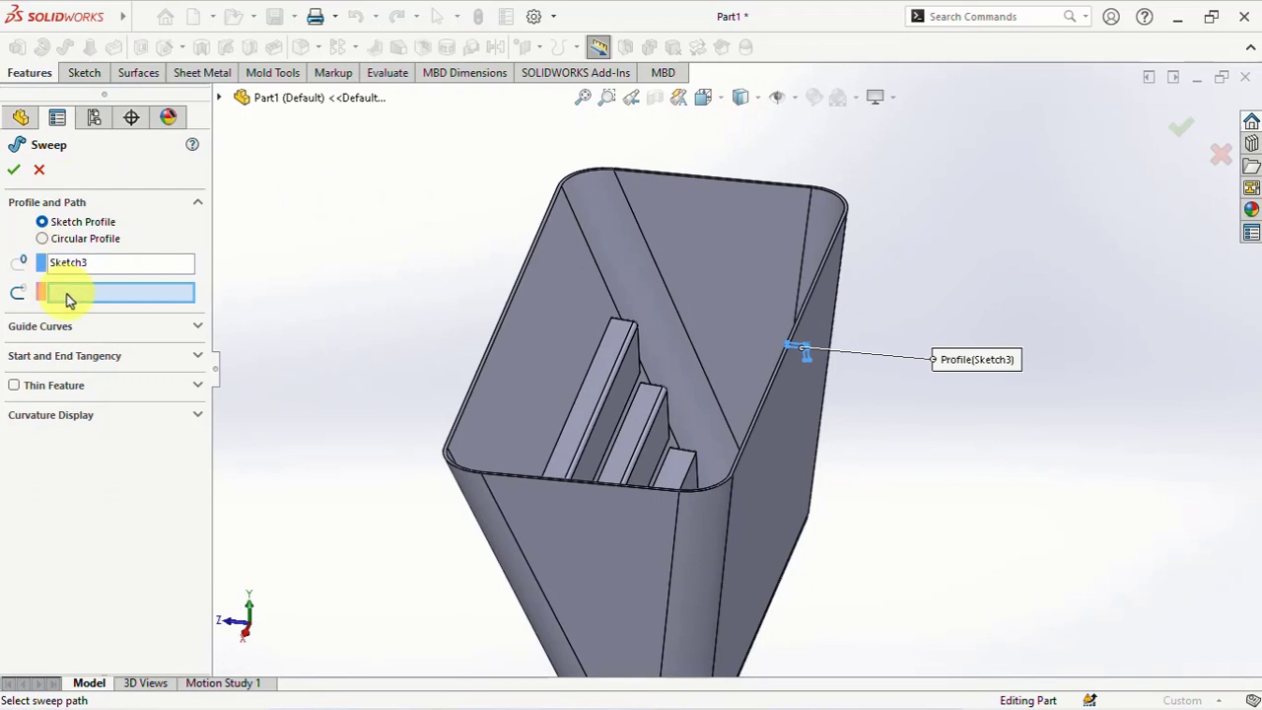
right_click(106, 295)
click(143, 332)
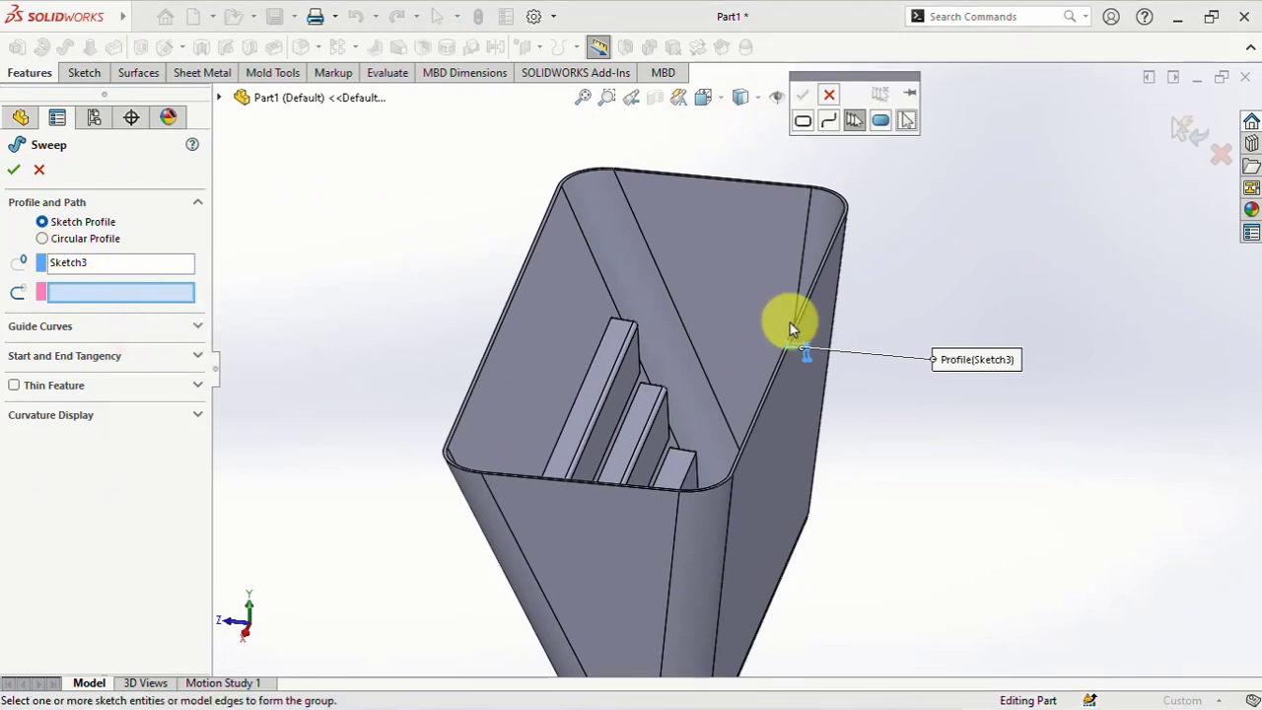
Use the closed top rim loop as sweep path and create the lip
scroll(772, 386, down, 3)
click(755, 360)
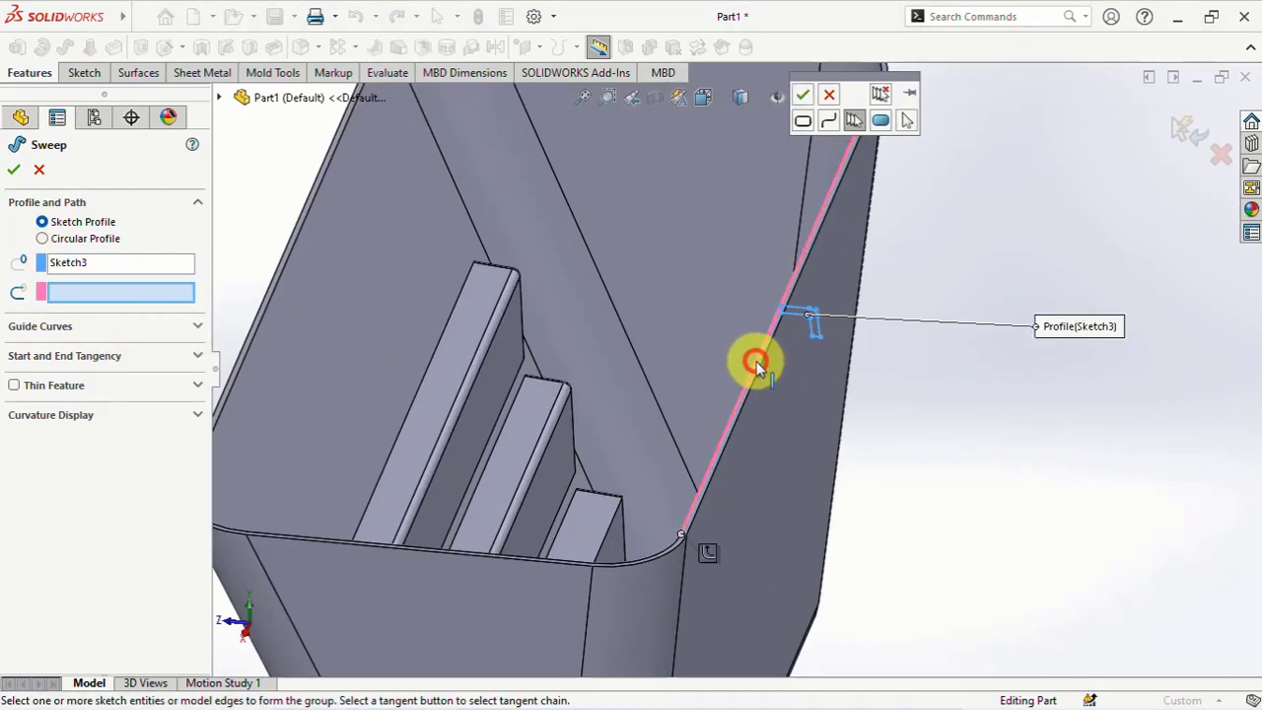
scroll(754, 374, up, 3)
click(726, 482)
click(802, 94)
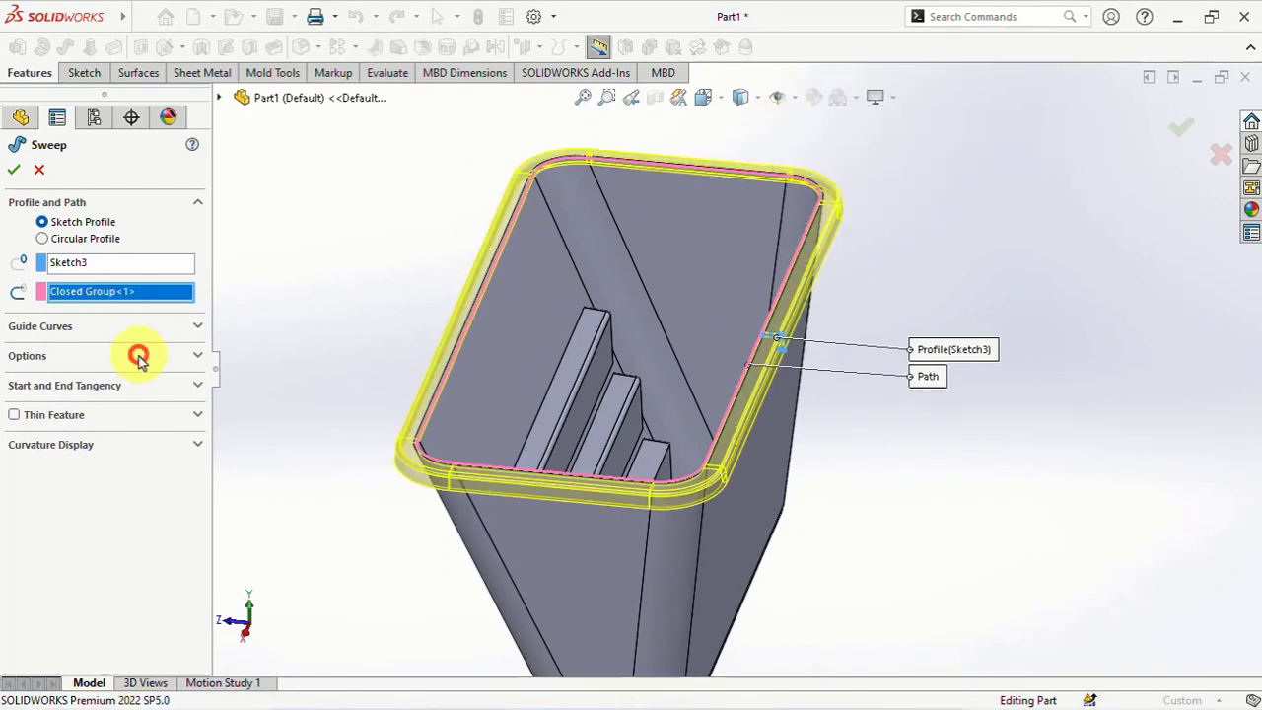
click(138, 357)
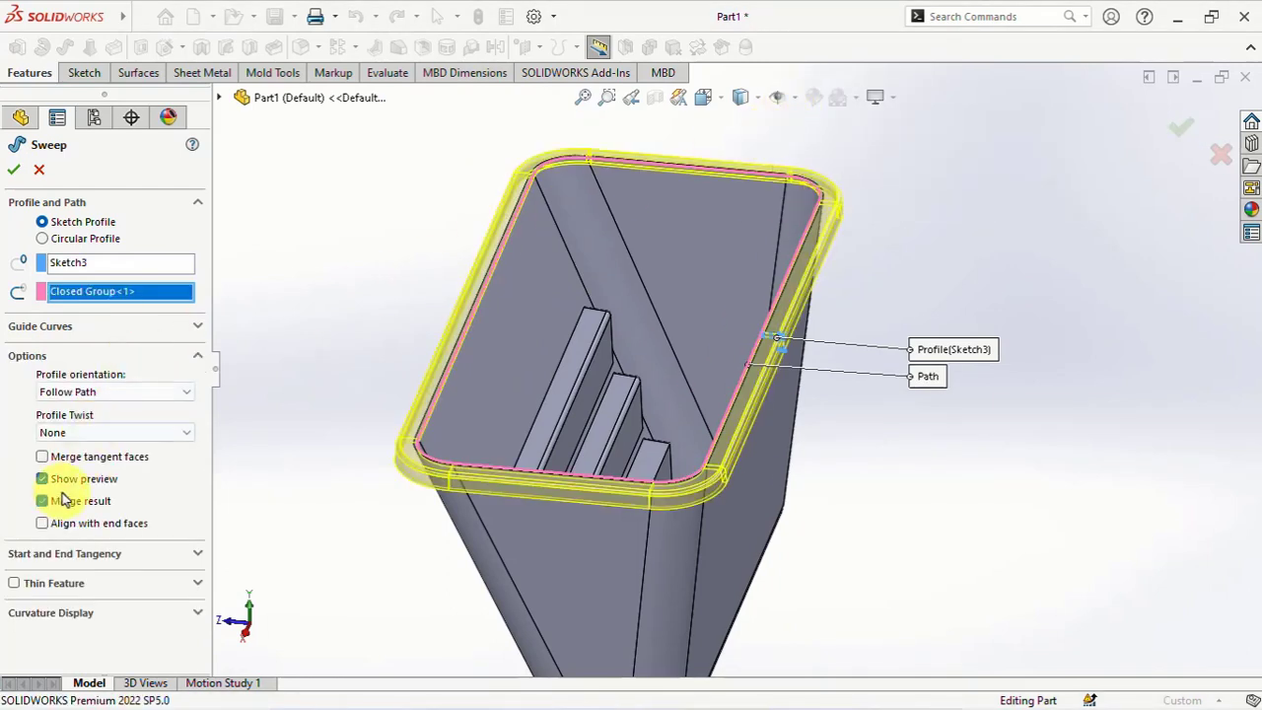
click(14, 174)
mouse_move(369, 296)
middle_down()
mouse_move(402, 124)
mouse_move(357, 244)
middle_up()
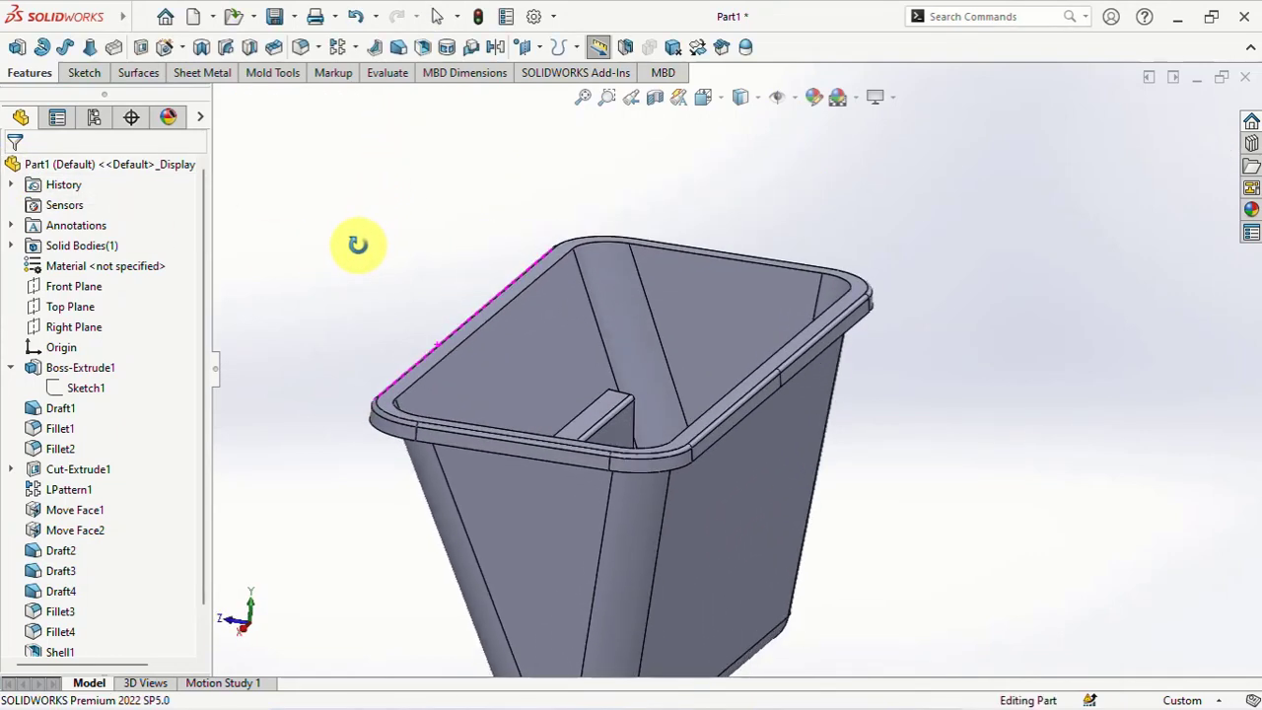
Round the inner rim edge with a 1.5 mm fillet
click(301, 49)
text(1.5)
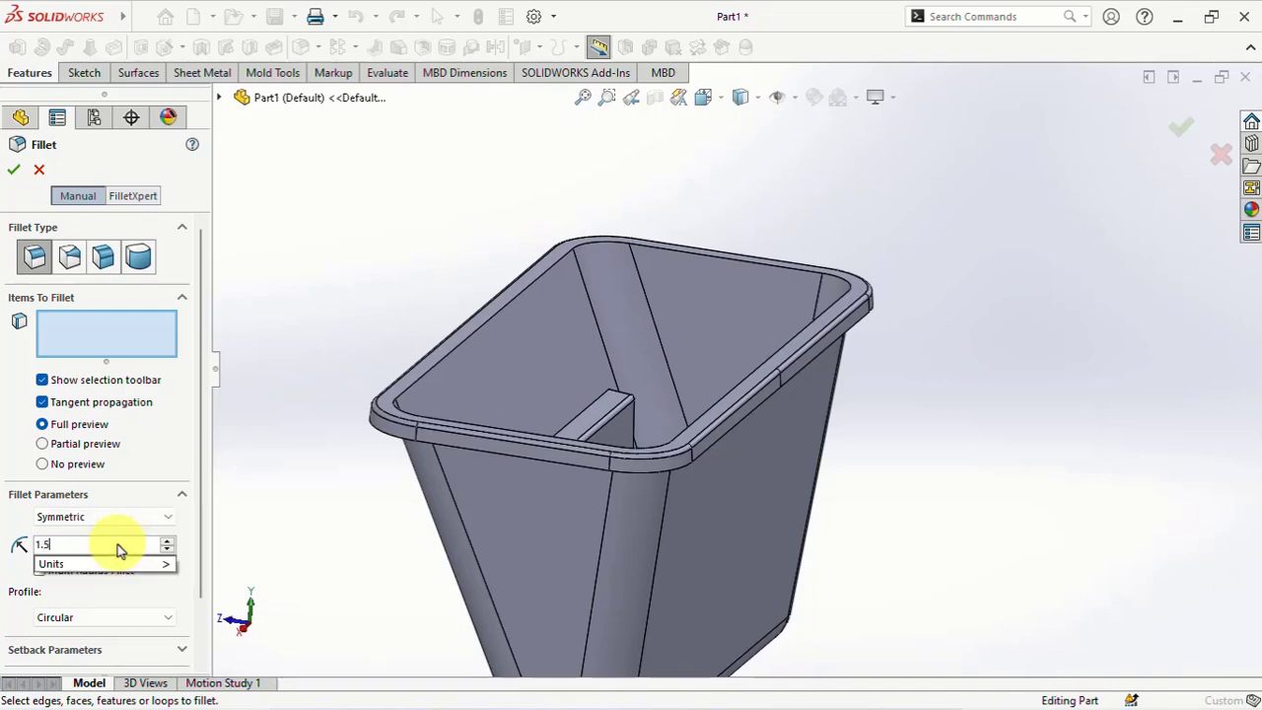
key(Return)
scroll(394, 424, down, 3)
click(444, 295)
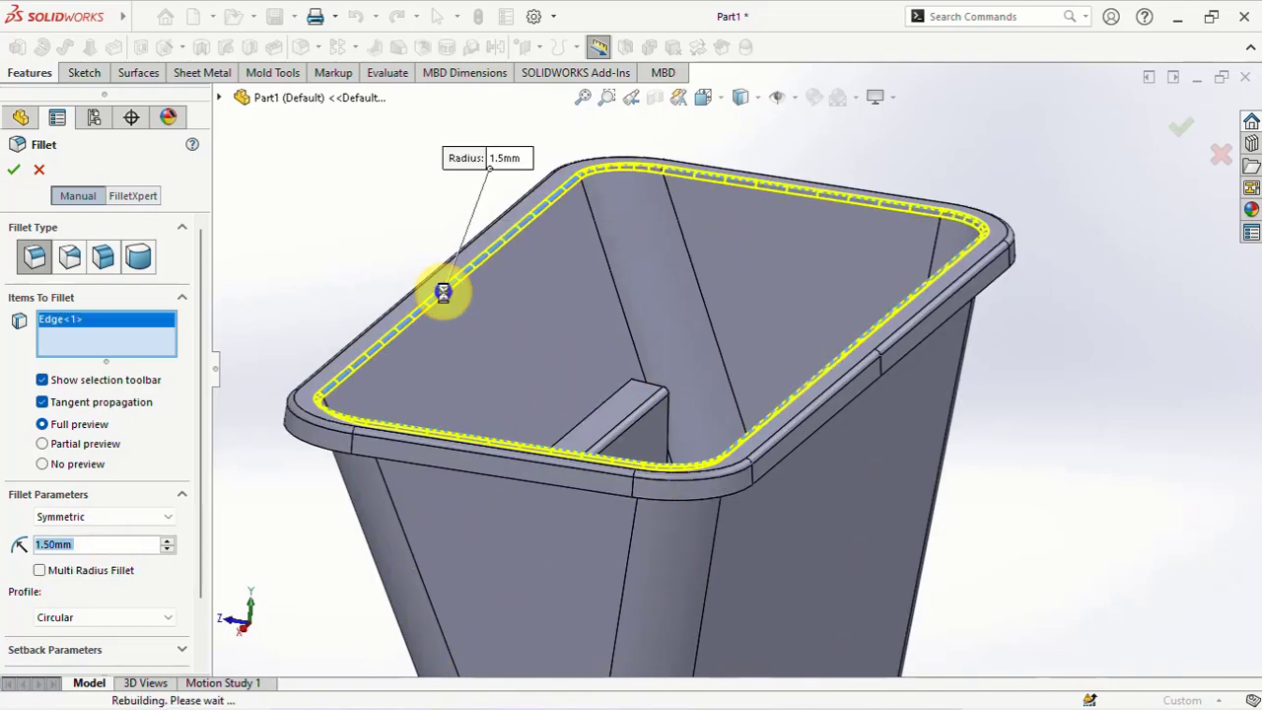
key(Return)
mouse_move(366, 260)
middle_down()
mouse_move(422, 282)
mouse_move(417, 306)
middle_up()
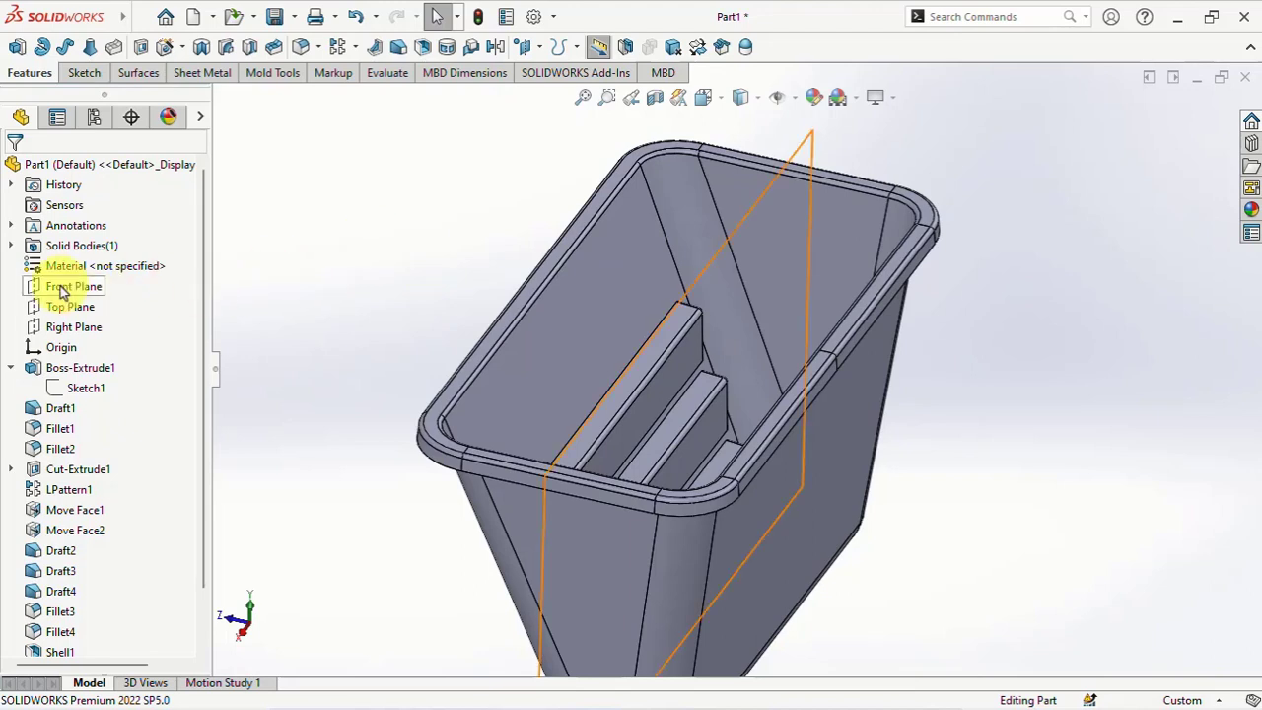
Create Plane1 offset 60 mm from the Right Plane
click(59, 326)
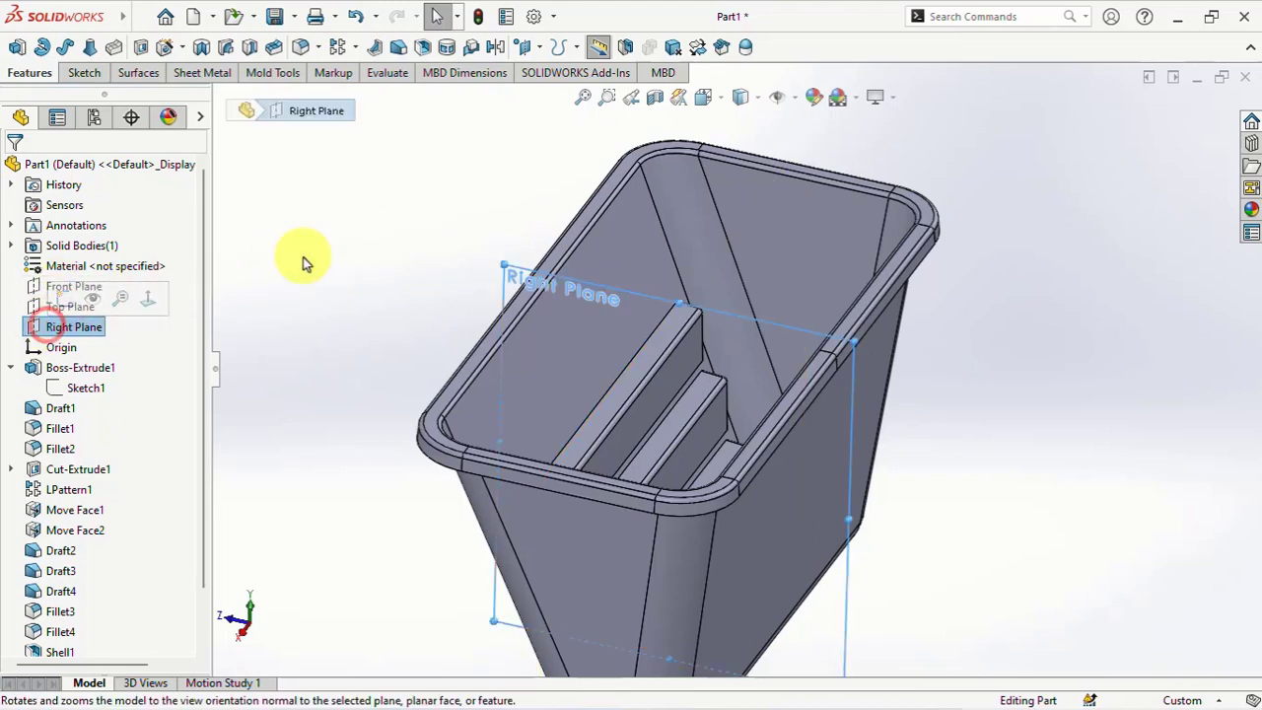
click(546, 76)
click(196, 396)
click(197, 395)
click(196, 395)
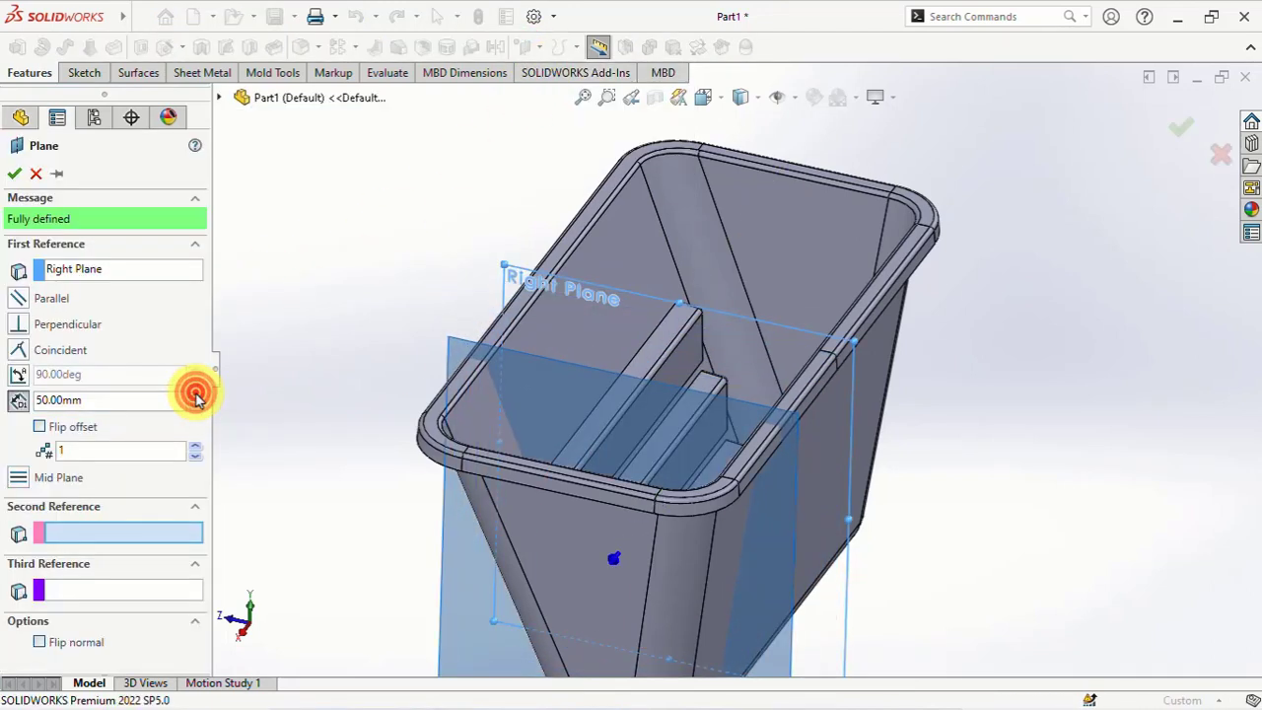
click(196, 395)
click(196, 395)
scroll(464, 227, up, 1)
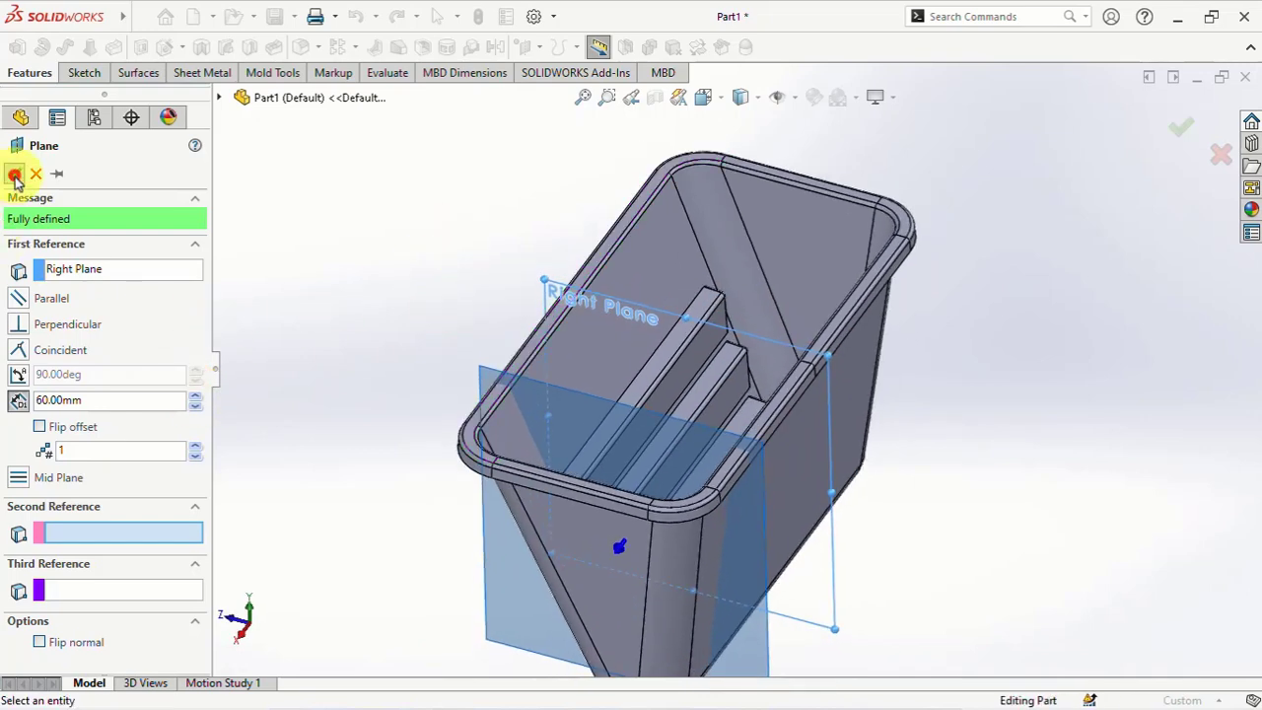
click(14, 175)
Begin a new sketch on Plane1
scroll(473, 249, up, 2)
click(608, 507)
click(697, 454)
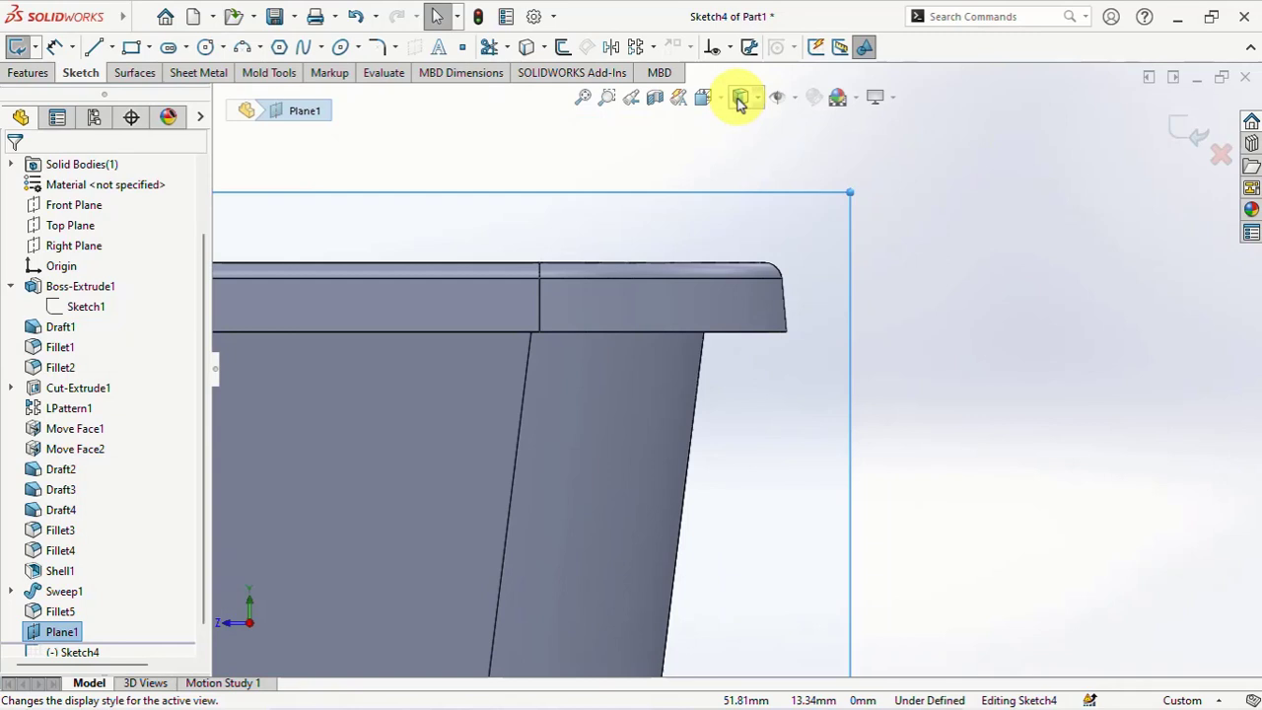
Switch to Hidden Lines Visible and draw a closed L-shaped hook outline out from the rim
click(741, 97)
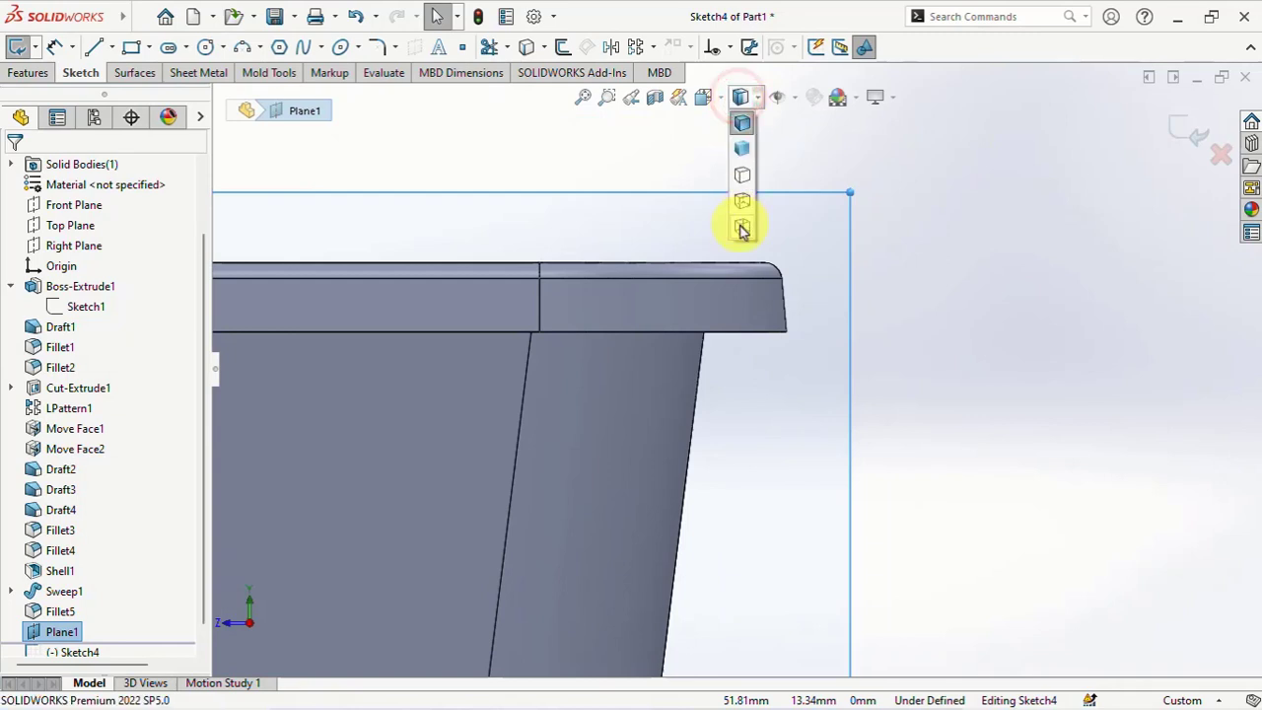
click(743, 230)
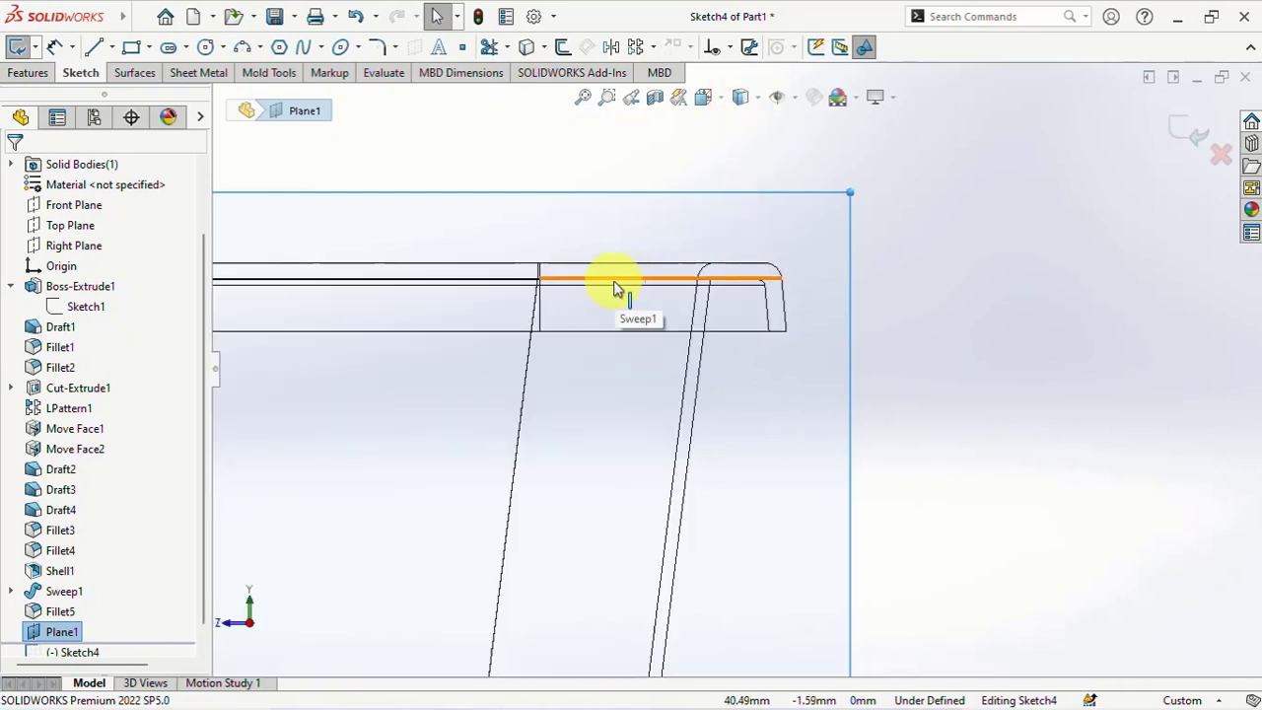
click(95, 46)
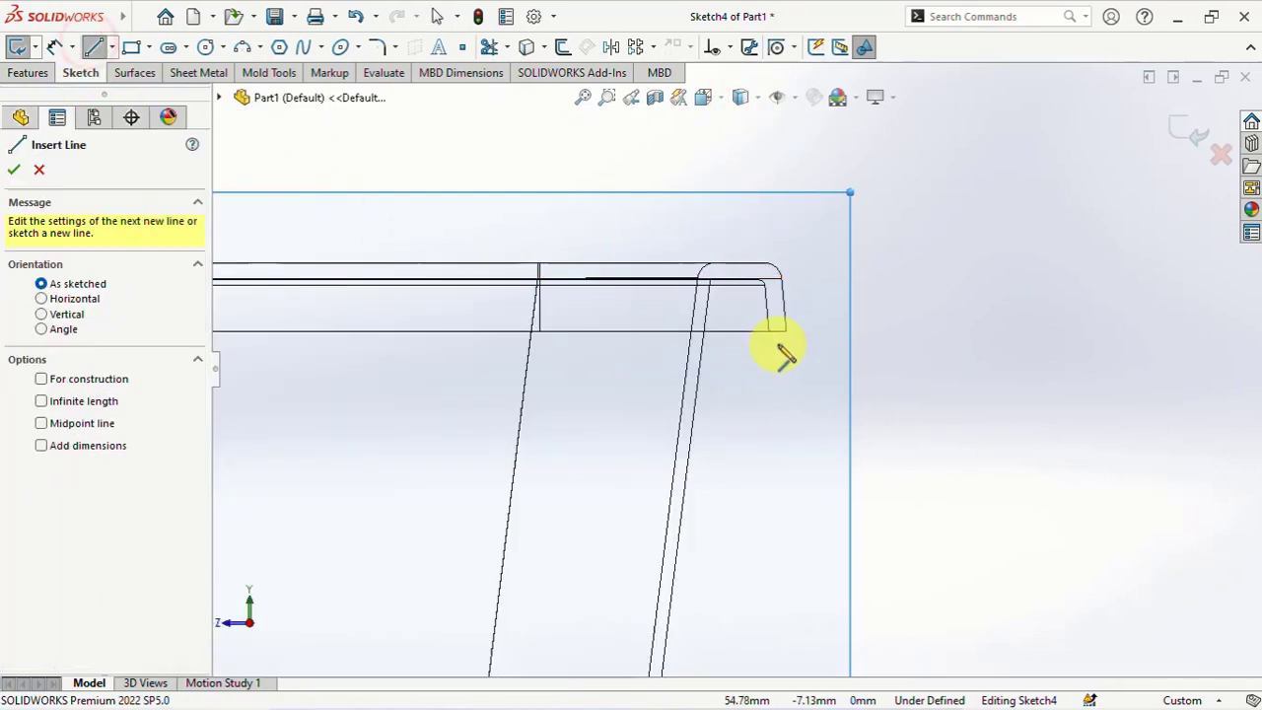
click(704, 335)
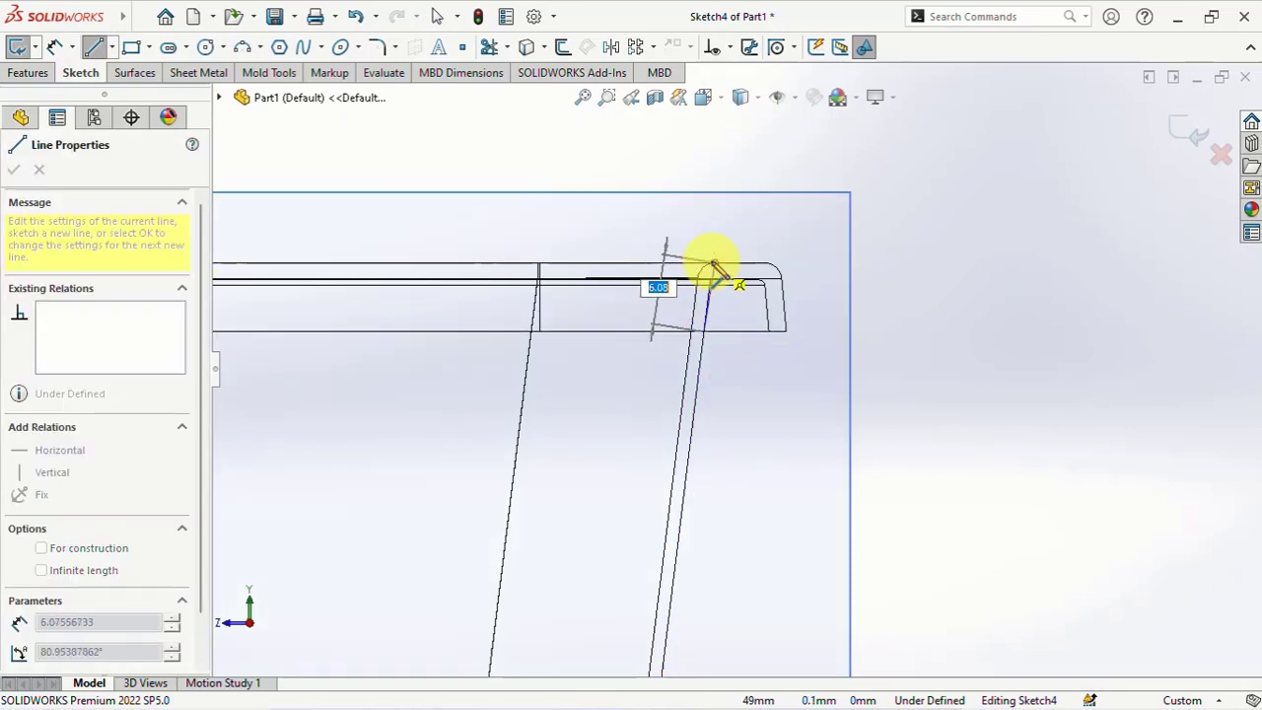
click(718, 289)
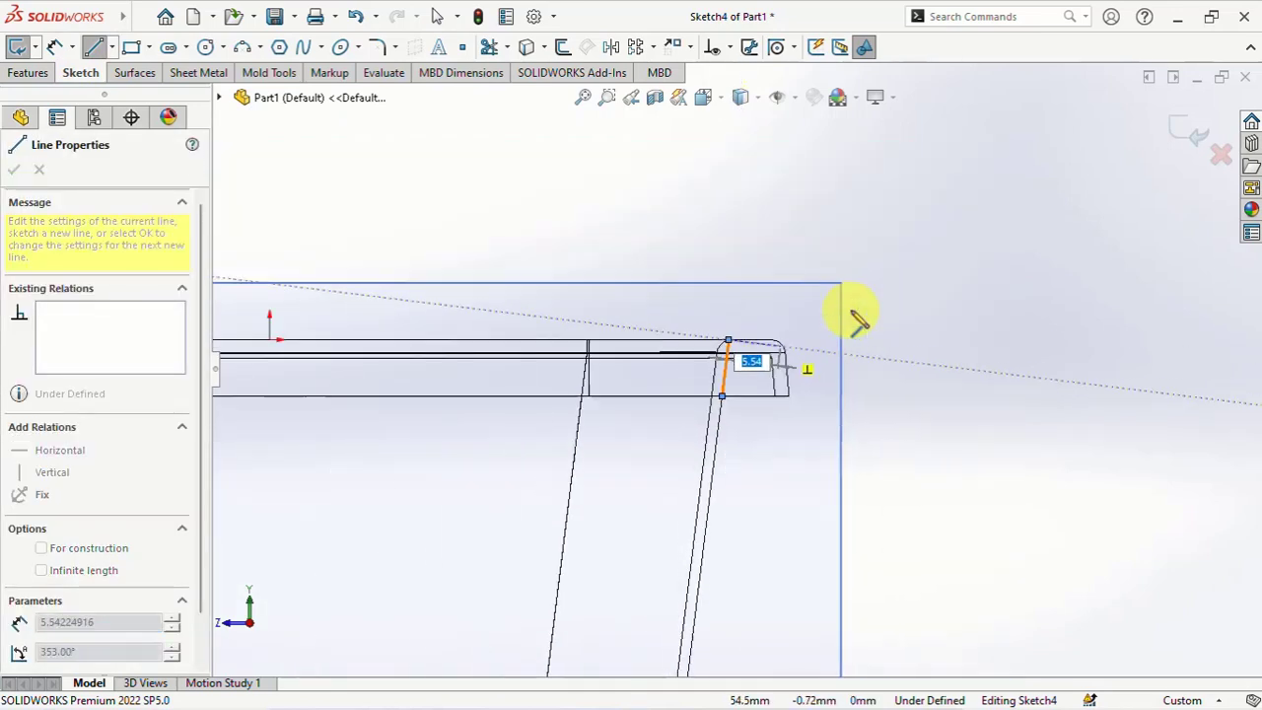
click(981, 341)
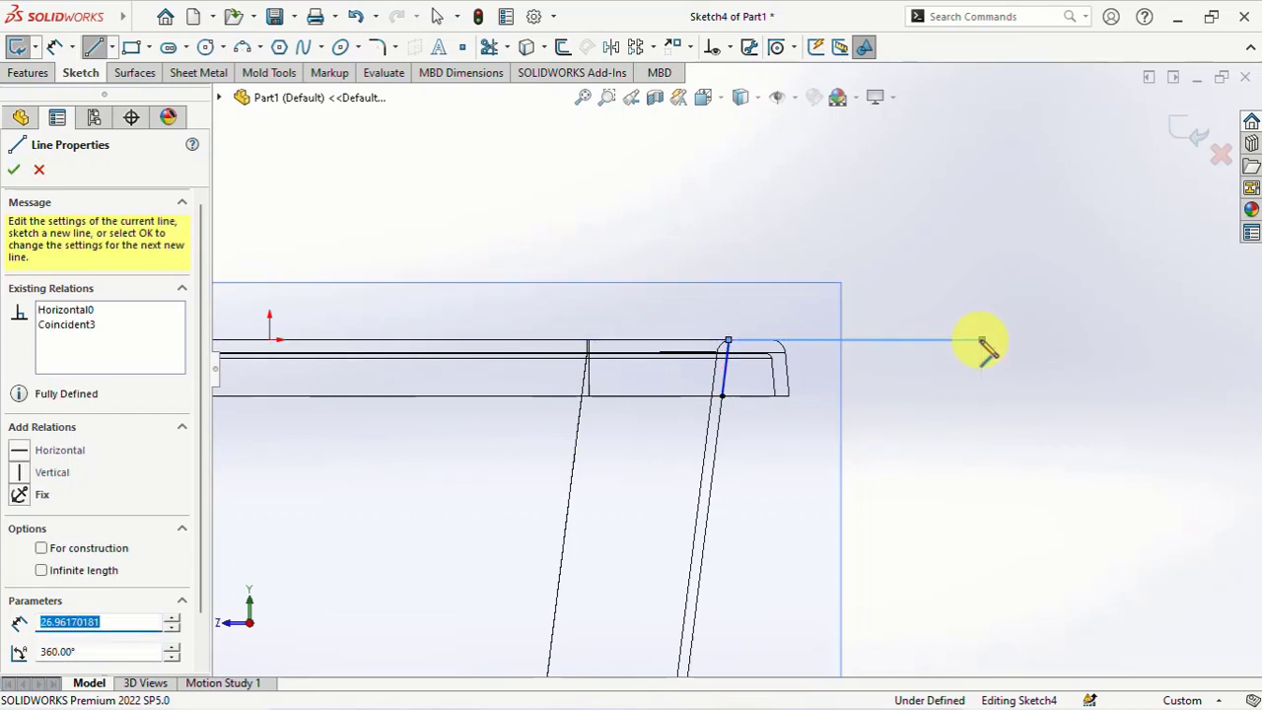
click(985, 414)
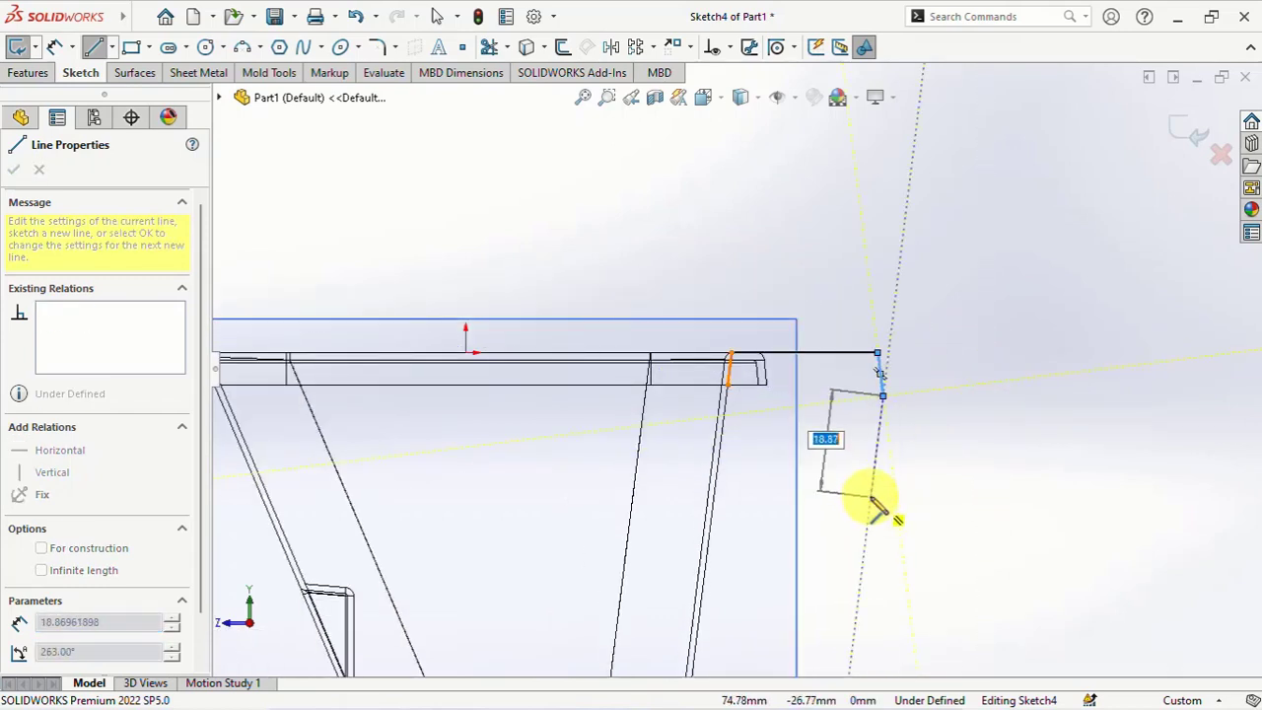
click(880, 499)
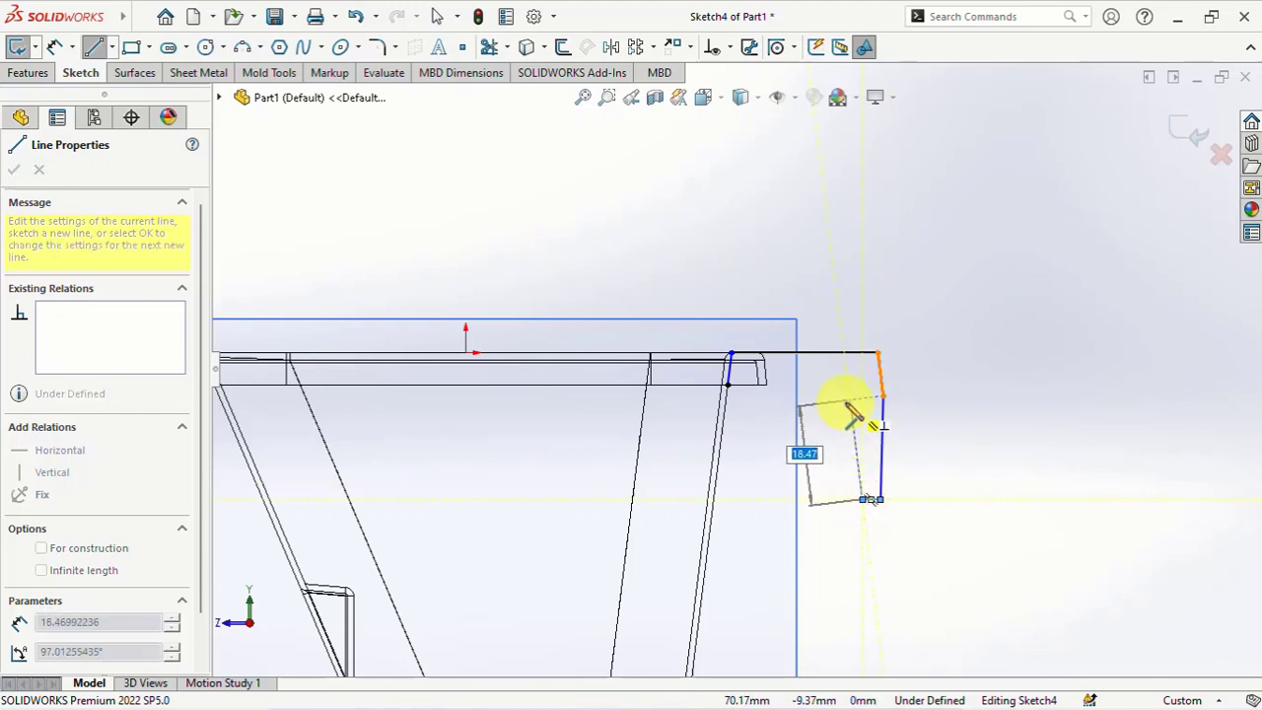
click(848, 385)
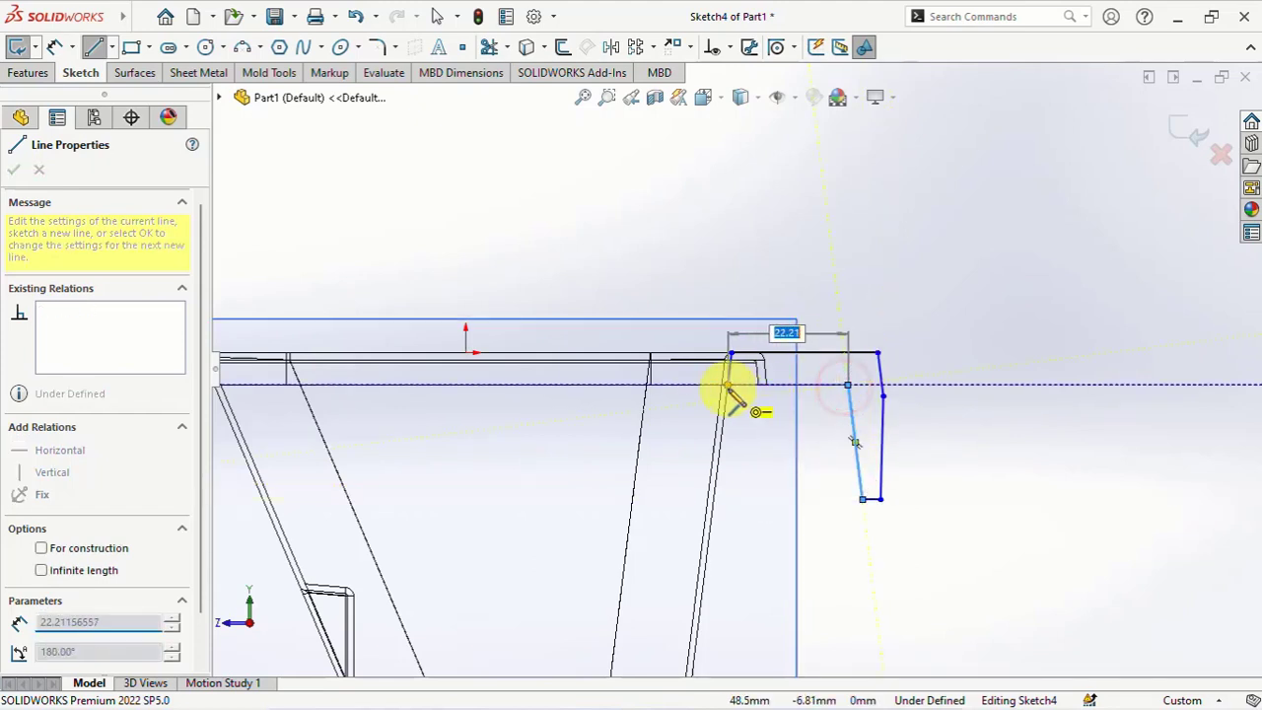
click(728, 388)
key(Escape)
Make the right-edge point coincident with its line and the profile's left line collinear with the bin wall
scroll(899, 409, down, 3)
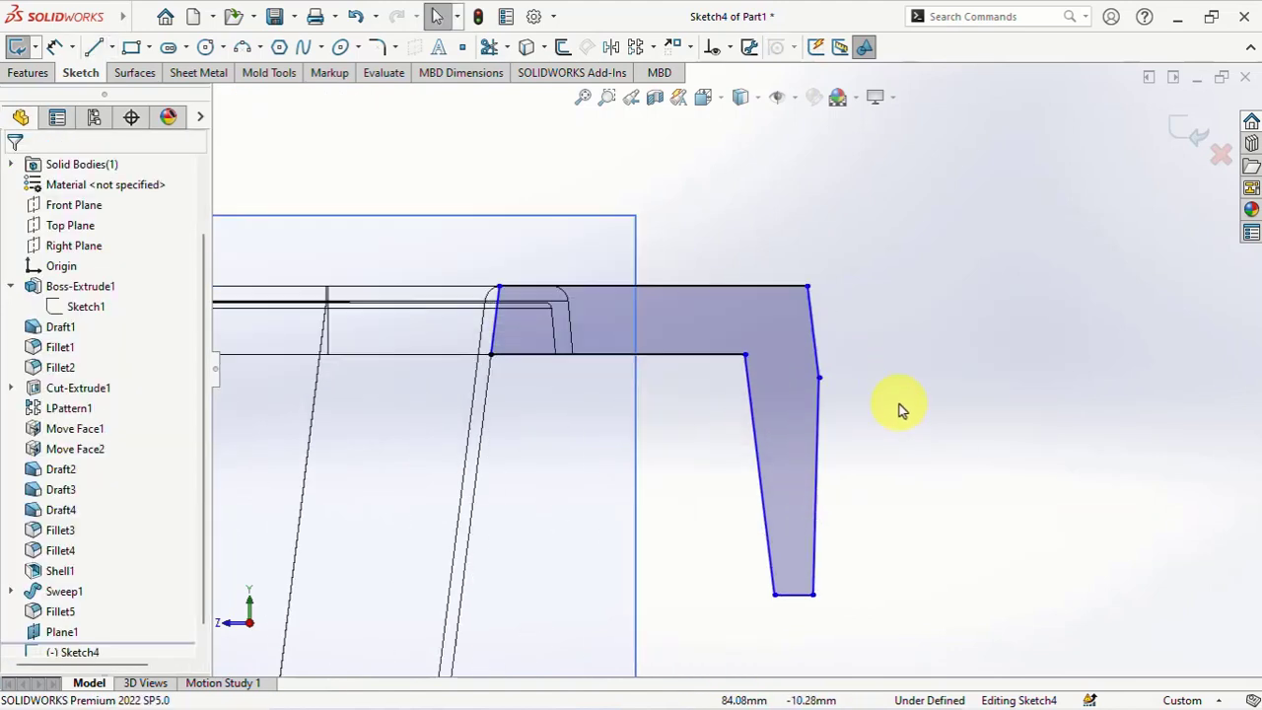
click(818, 377)
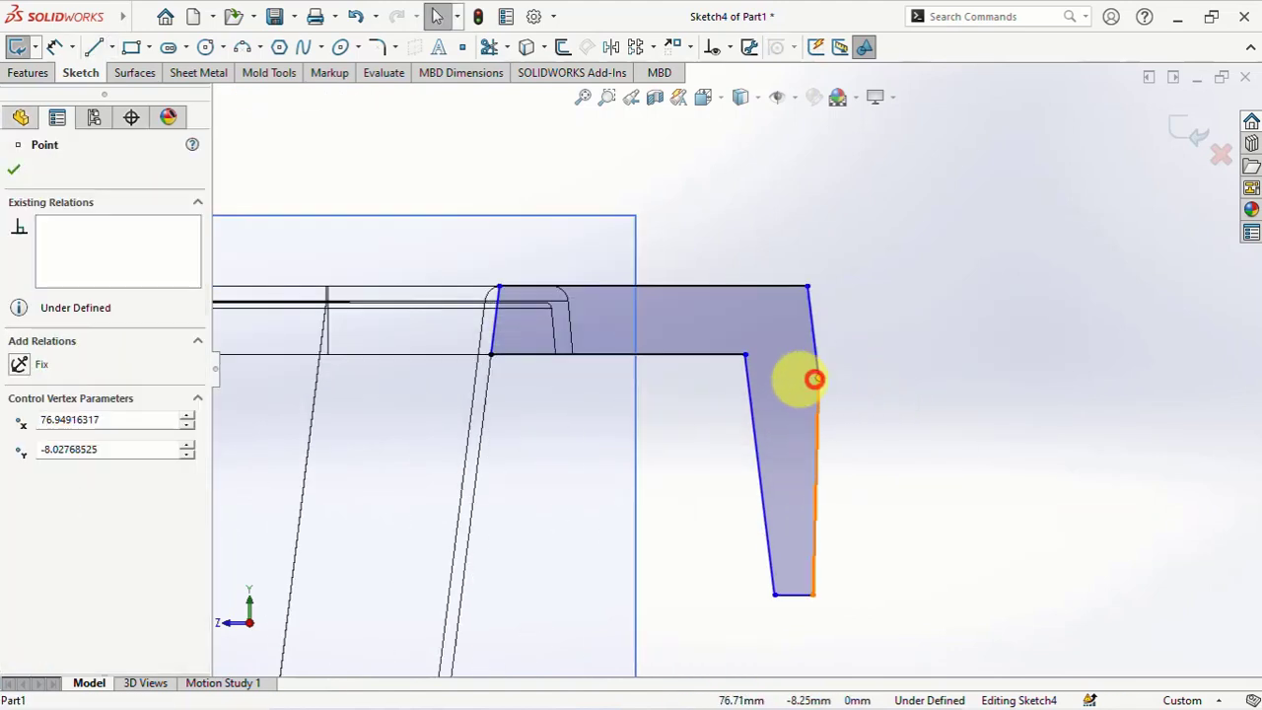
ctrl+click(726, 358)
click(805, 272)
click(867, 385)
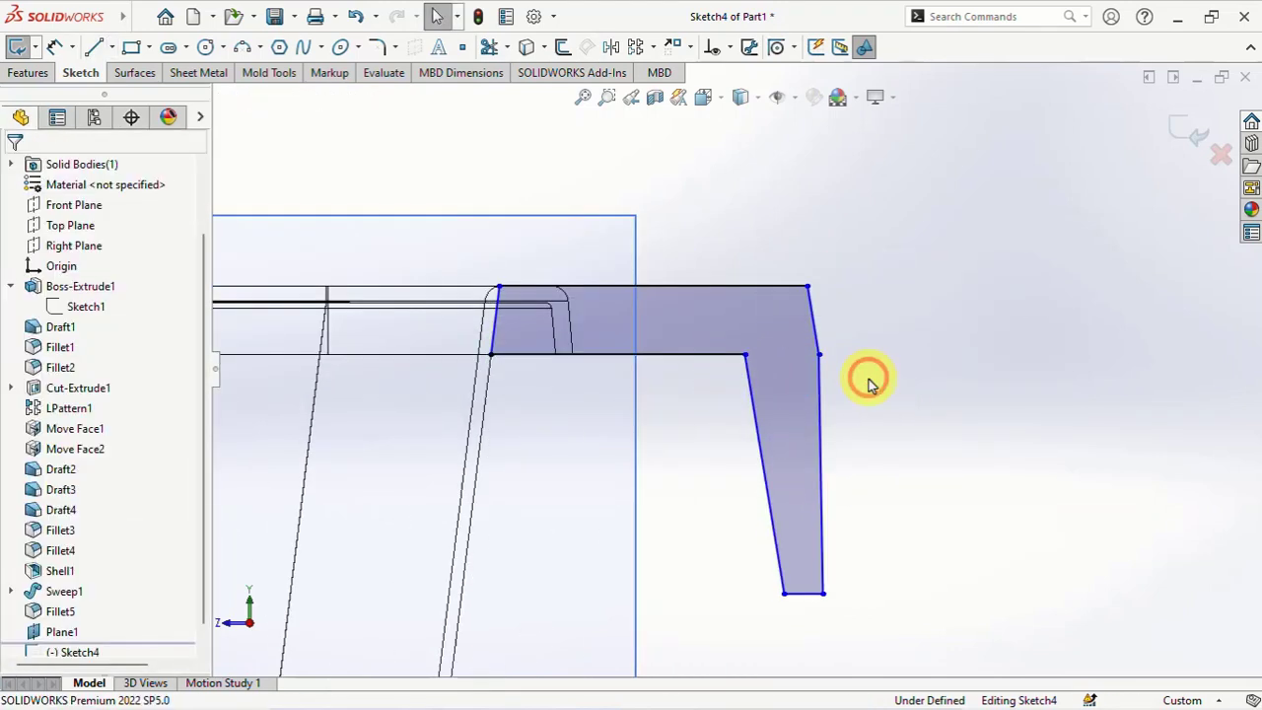
click(491, 385)
ctrl+click(485, 394)
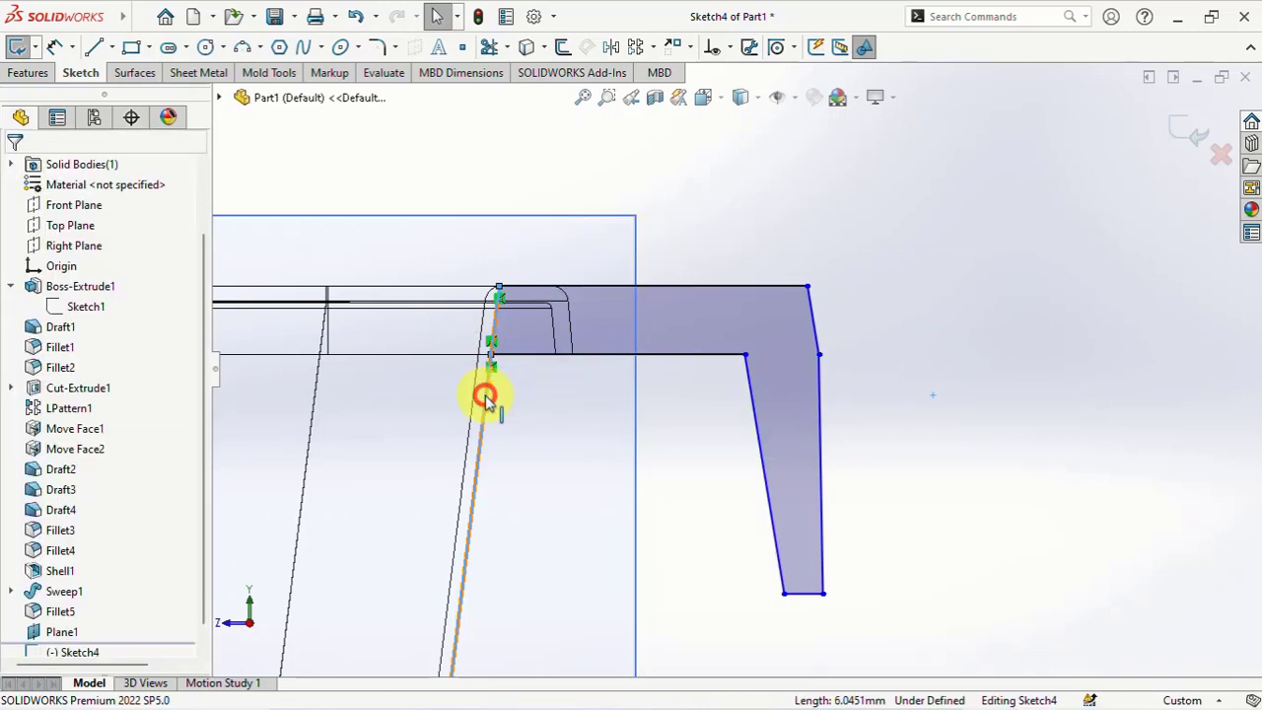
click(547, 323)
click(700, 211)
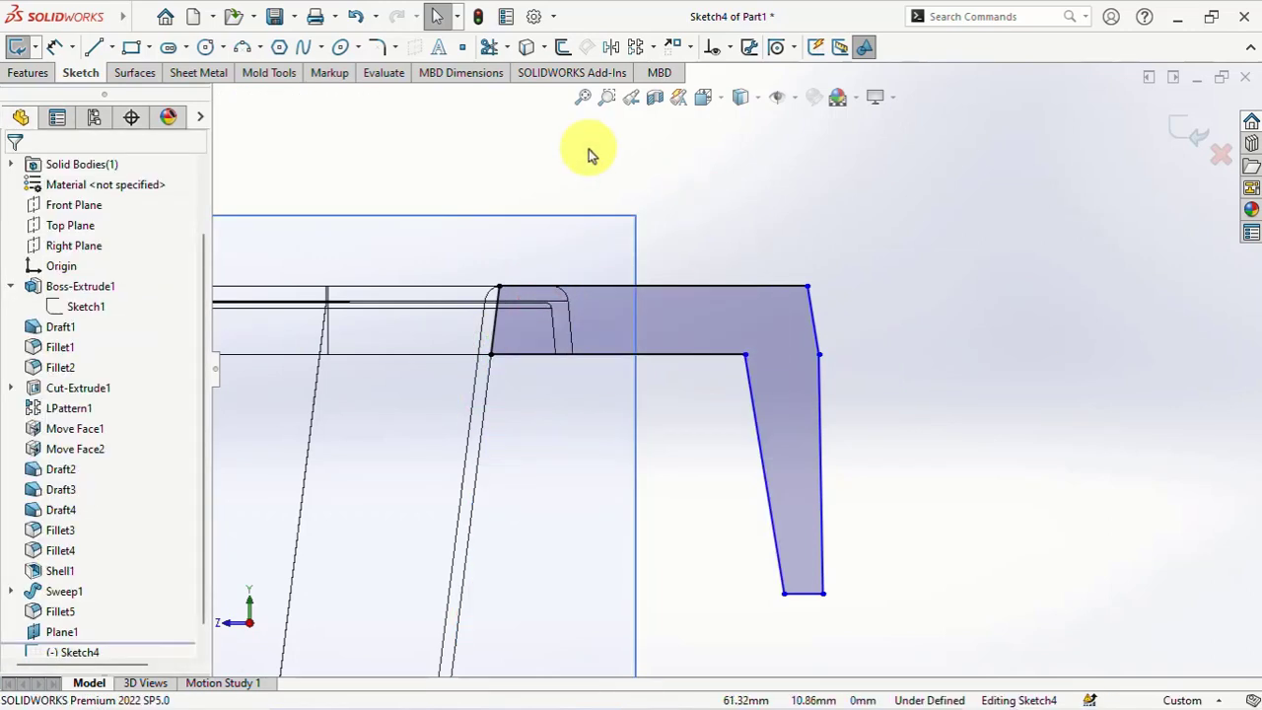
Add a vertical centerline at the outer corner and dimension both slanted edges 2° from it
click(112, 47)
click(124, 90)
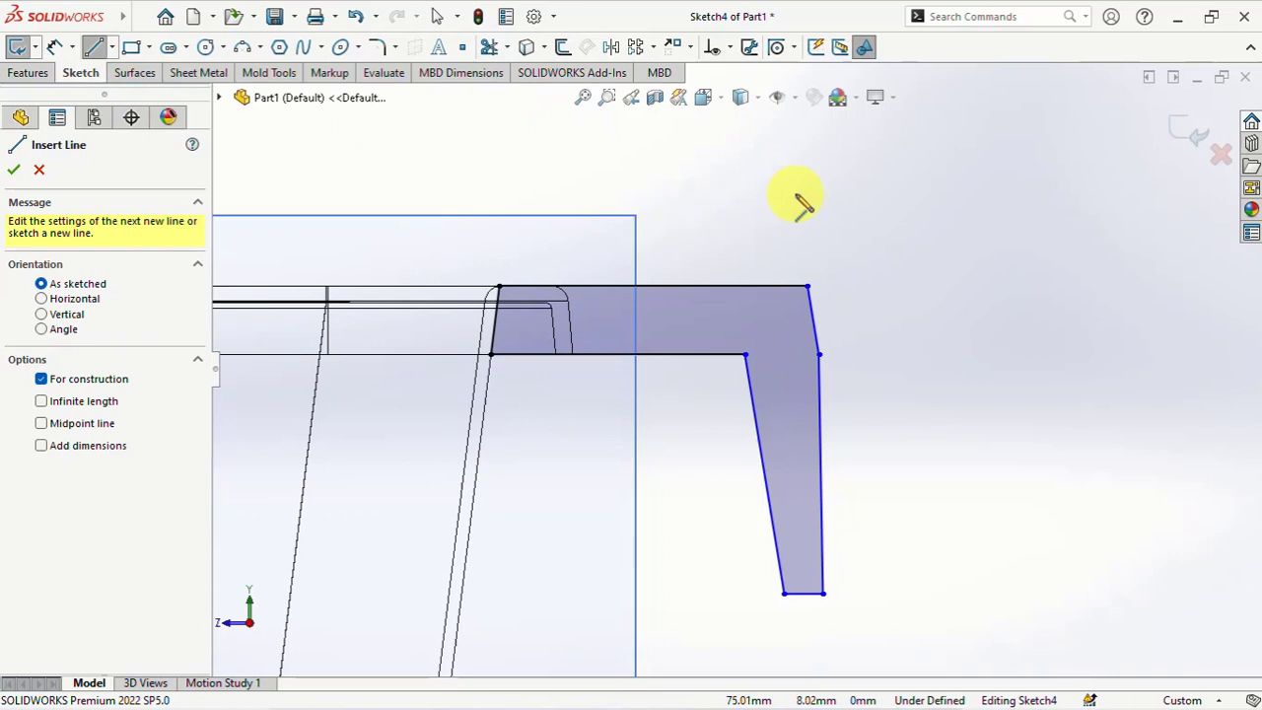
click(819, 354)
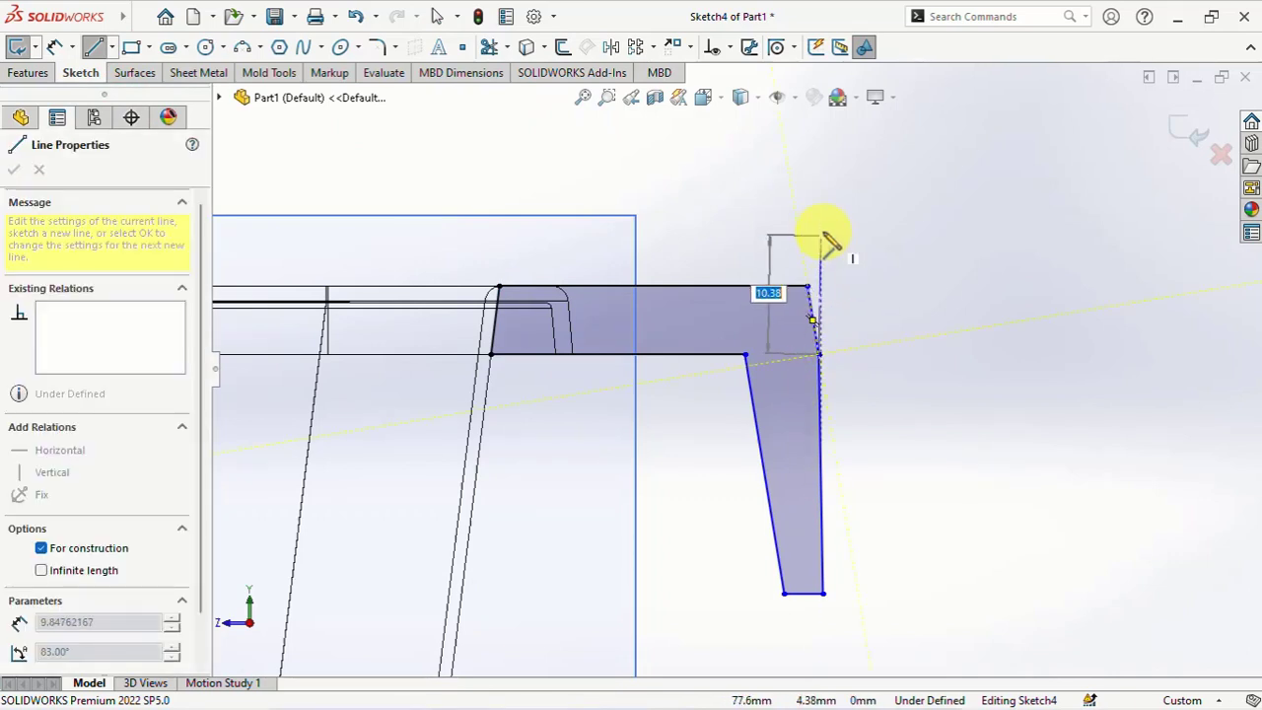
click(818, 217)
key(Escape)
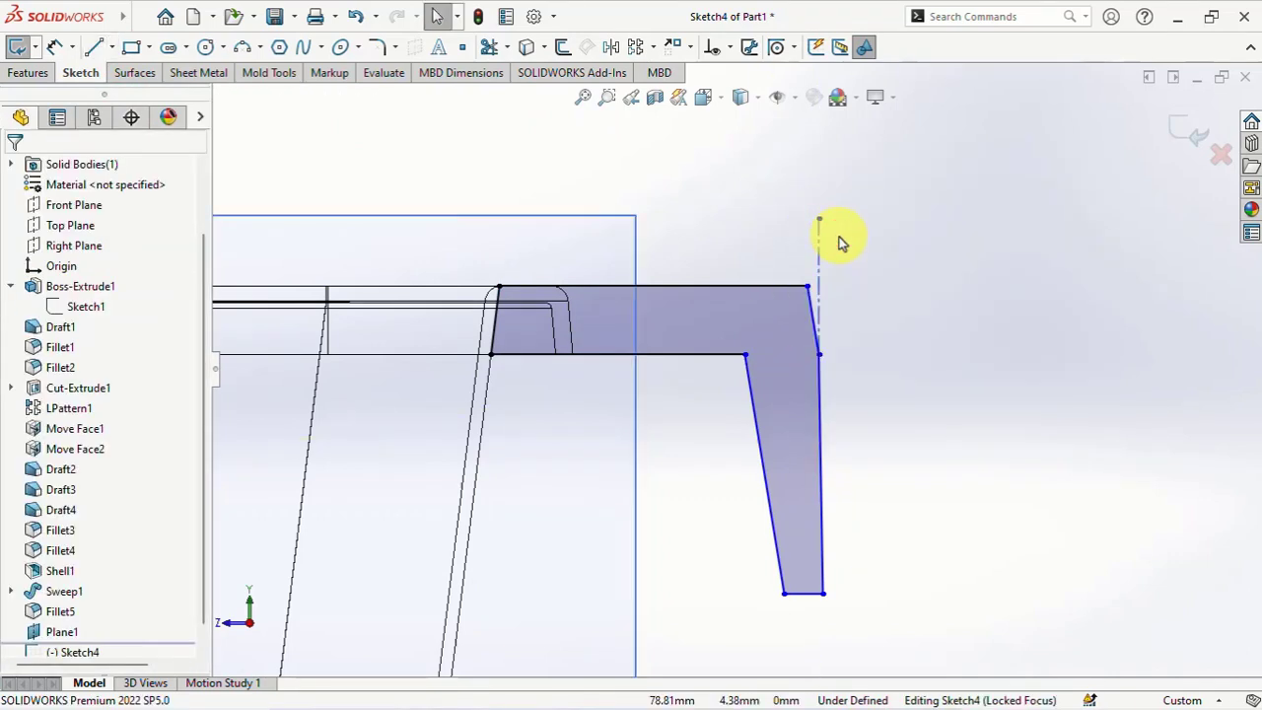
click(54, 47)
click(818, 296)
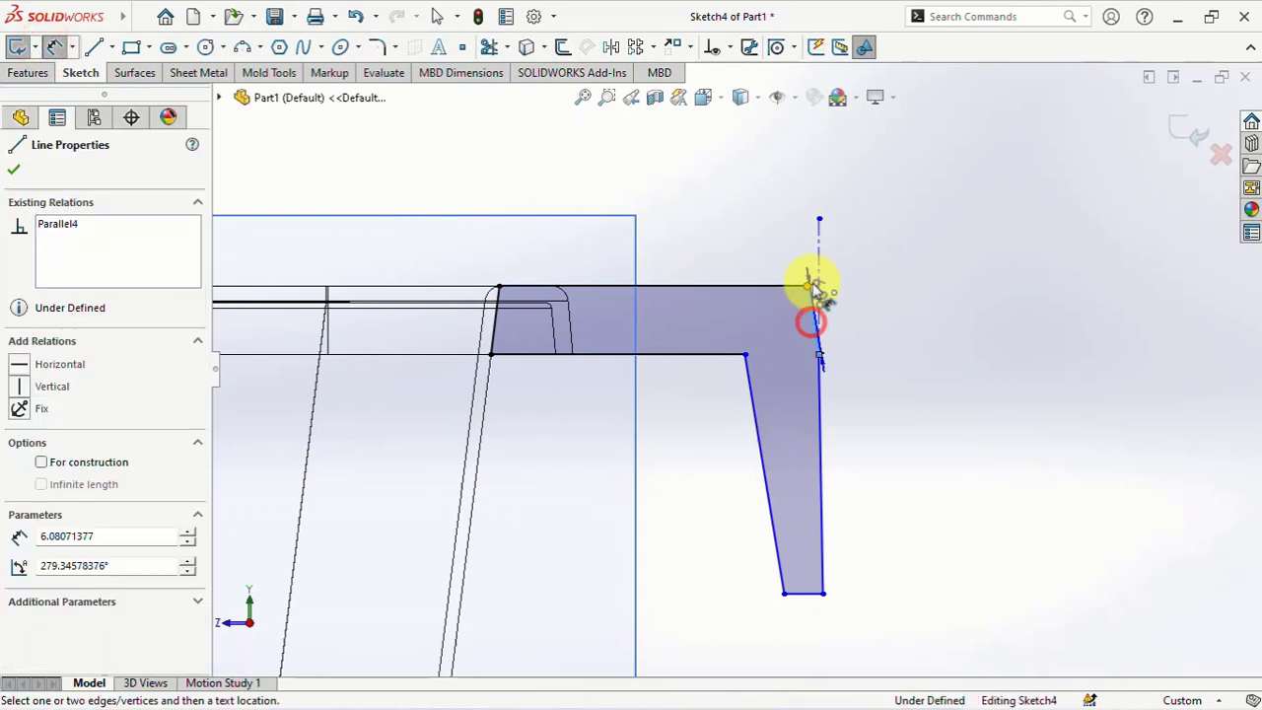
click(803, 194)
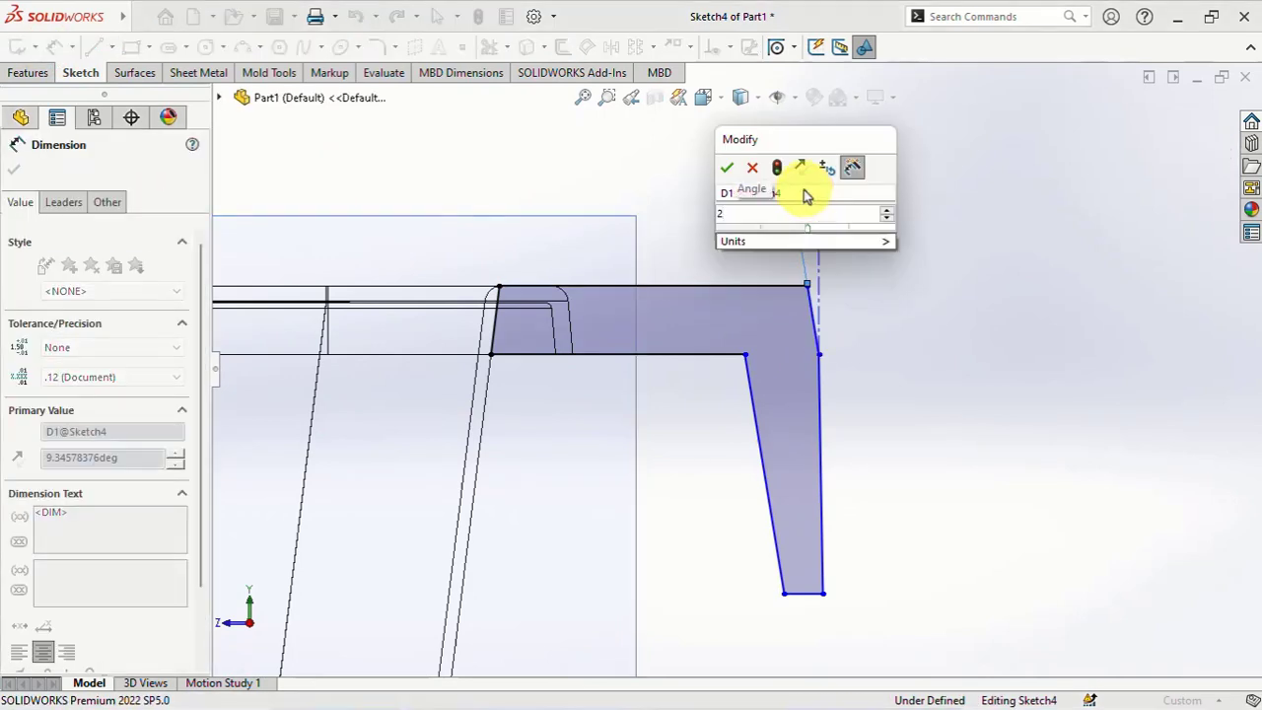
click(727, 170)
click(802, 414)
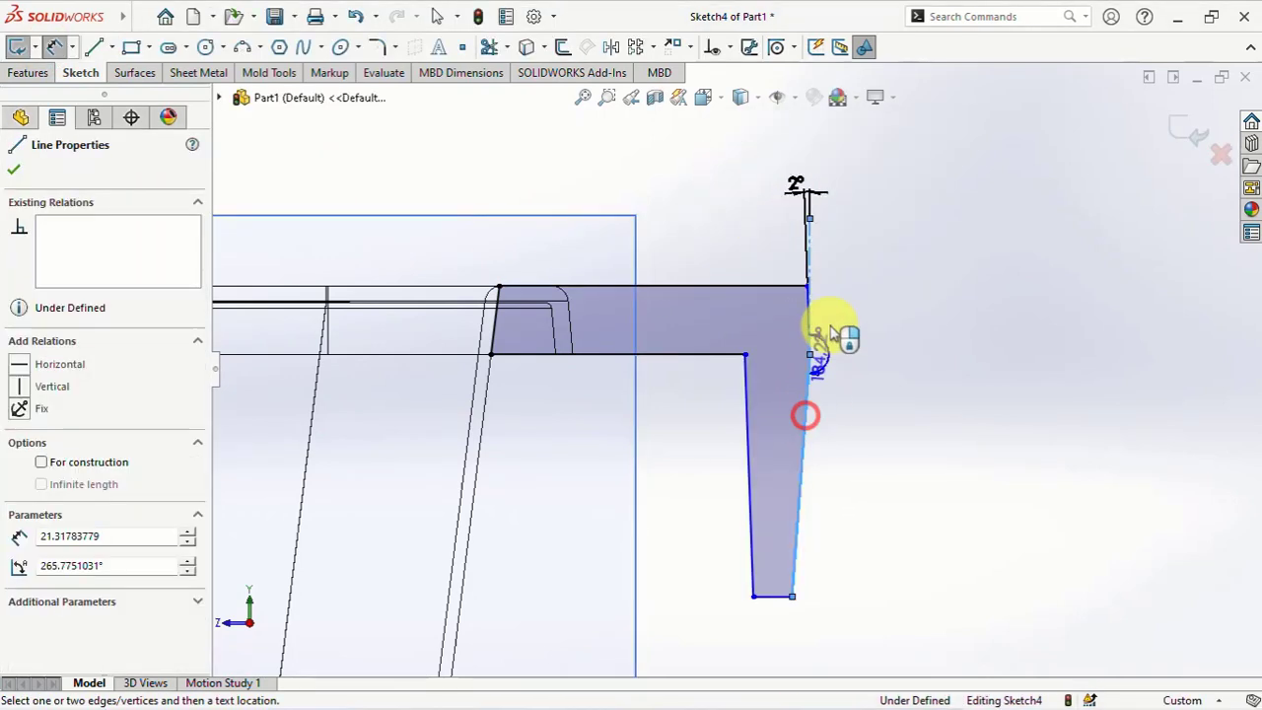
click(789, 597)
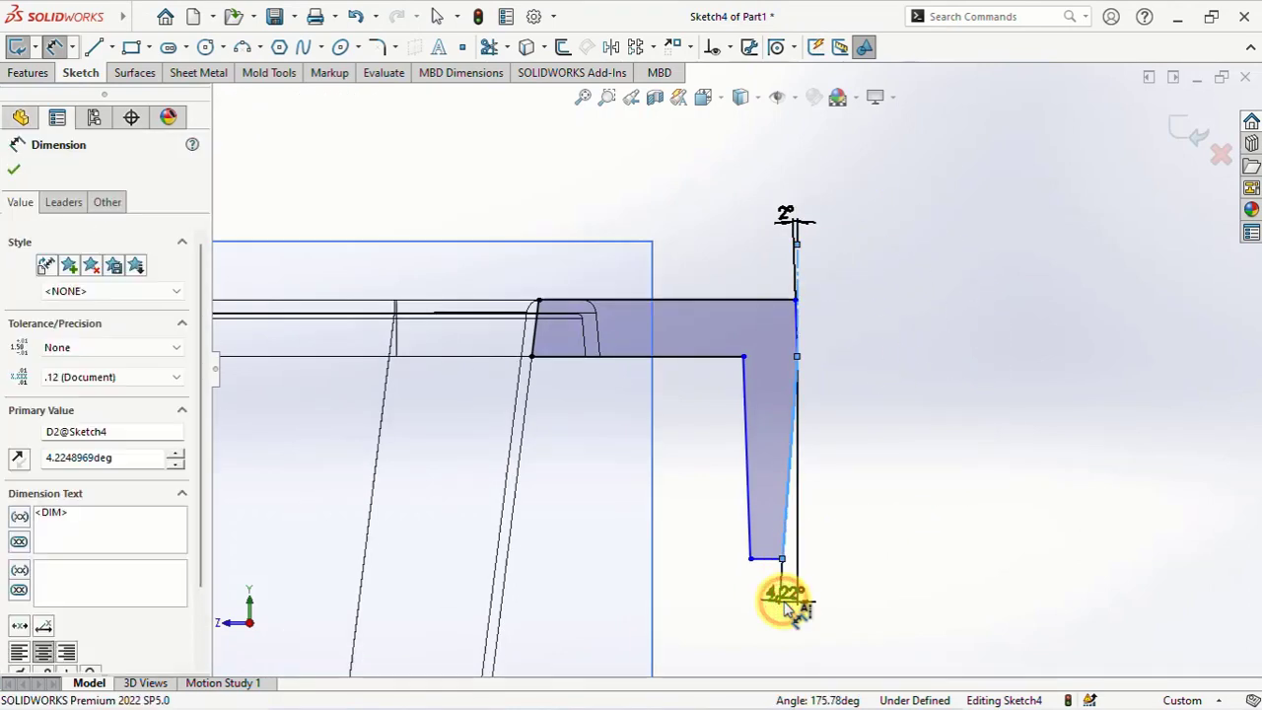
text(2)
key(Return)
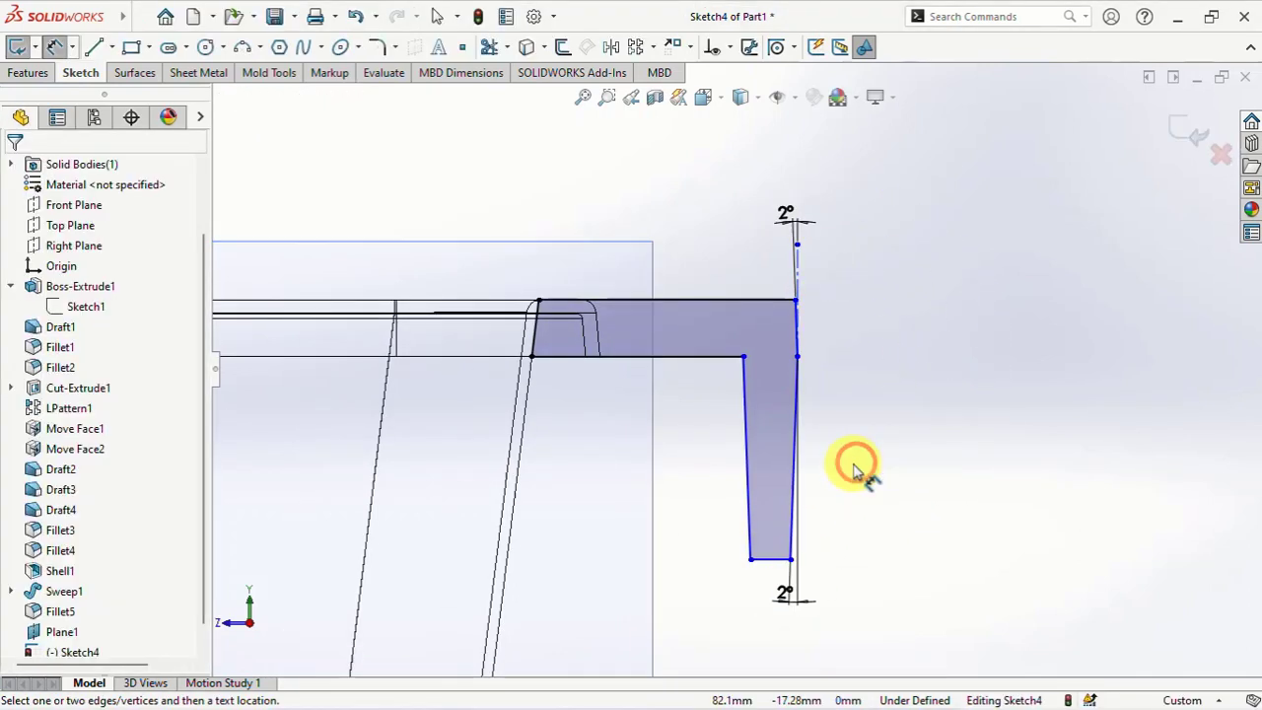
Dimension the profile's top edge to a 25 mm width
right_click(854, 471)
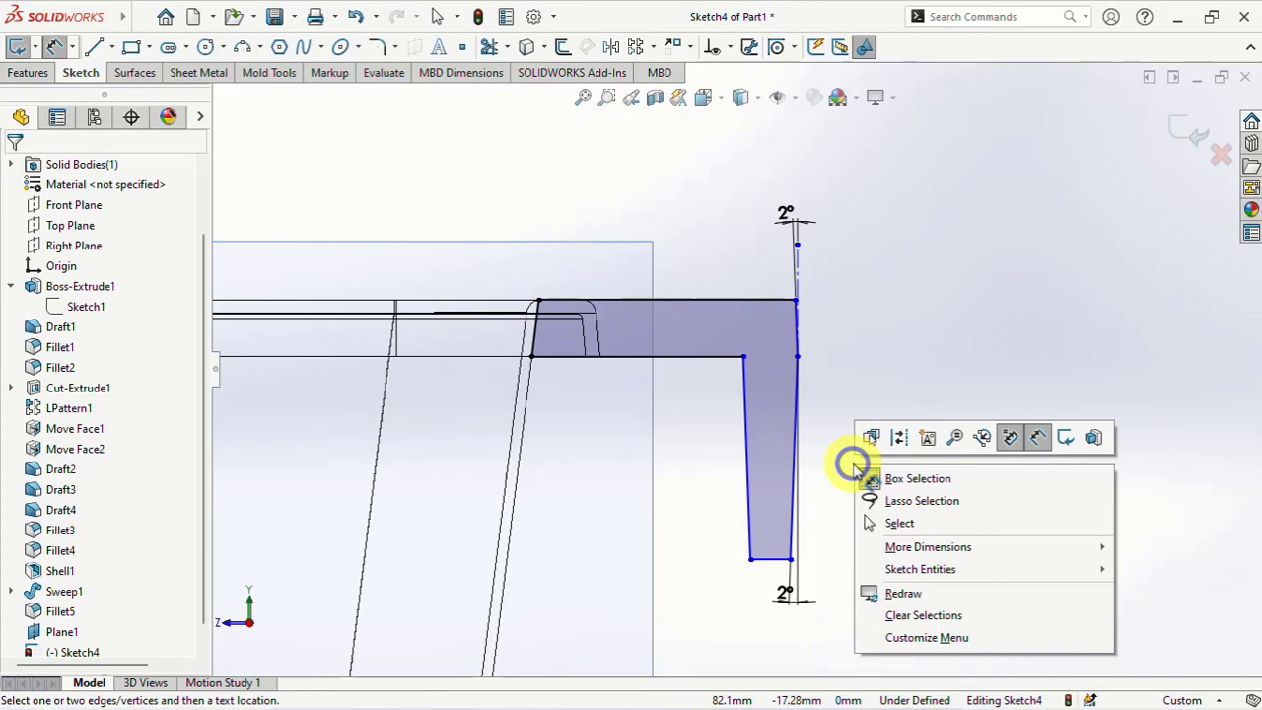
click(873, 524)
click(744, 415)
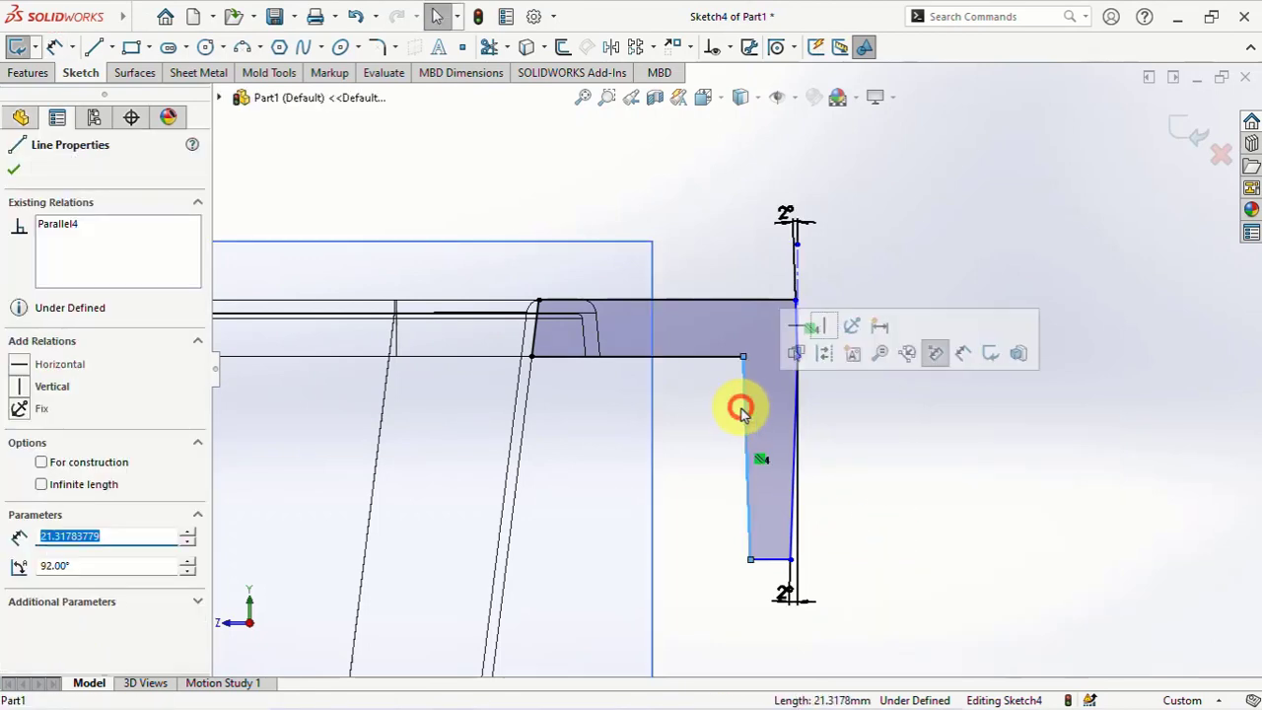
click(707, 416)
click(51, 48)
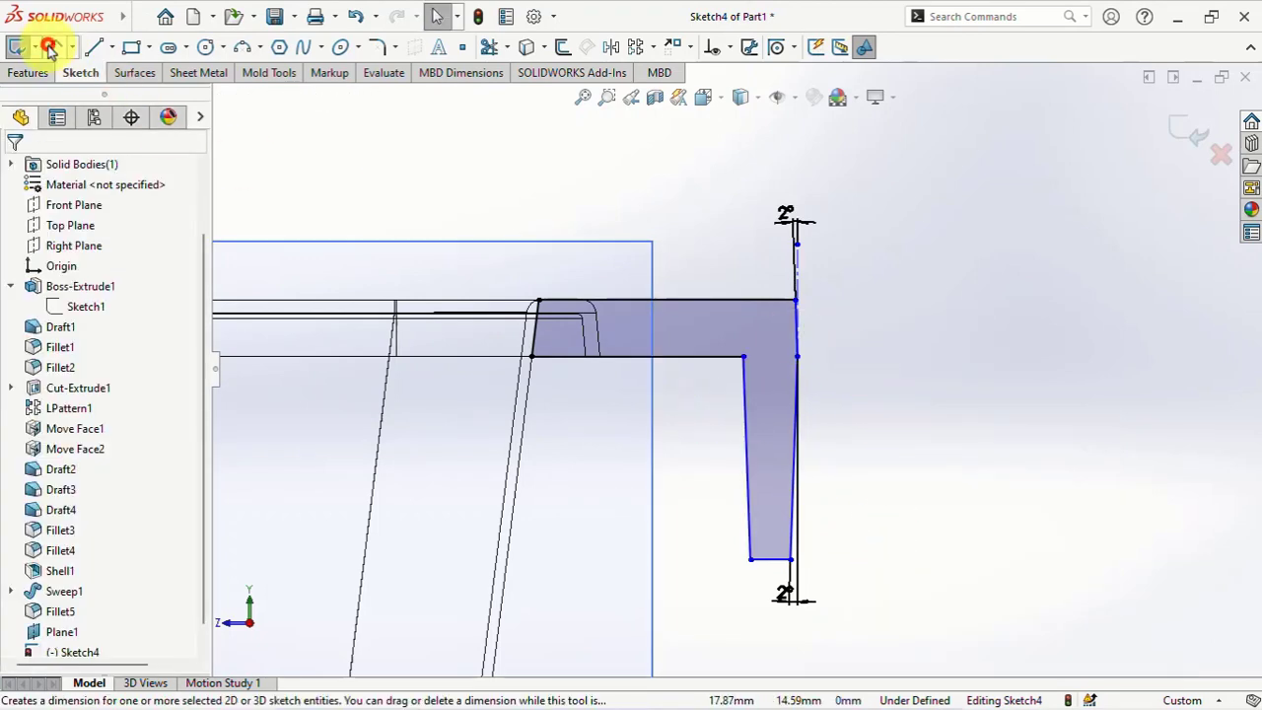
click(756, 301)
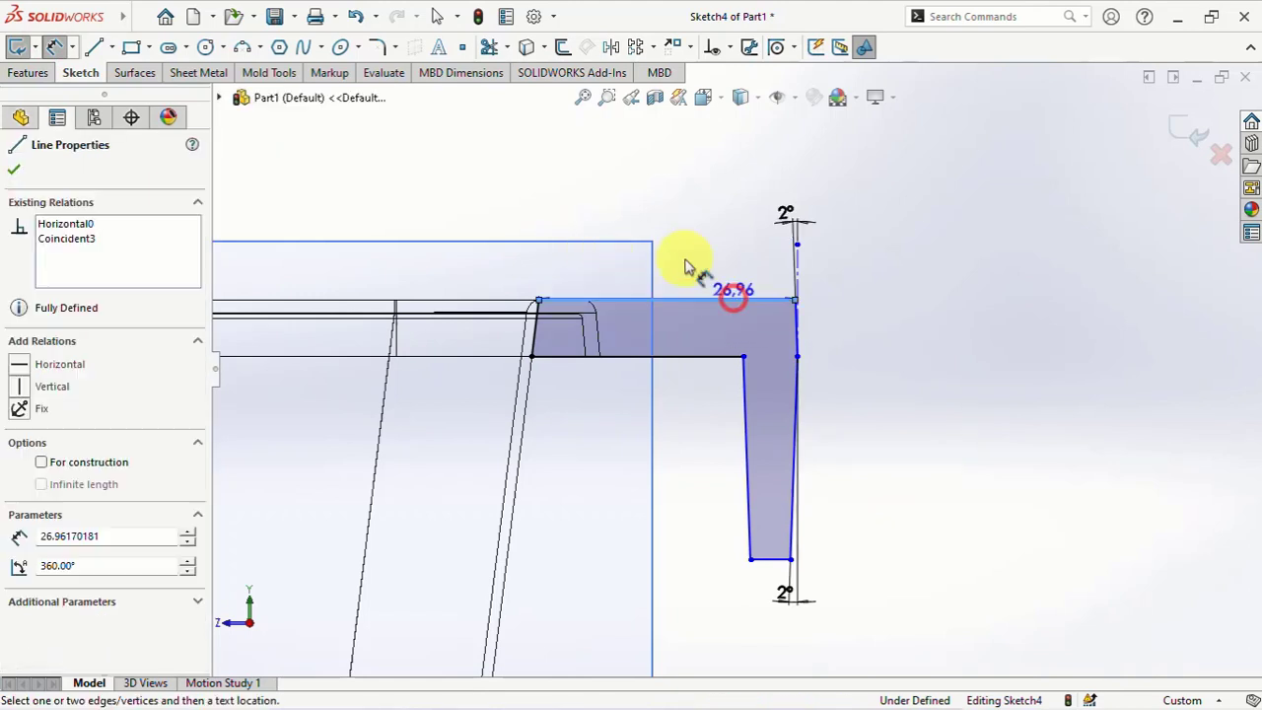
click(672, 271)
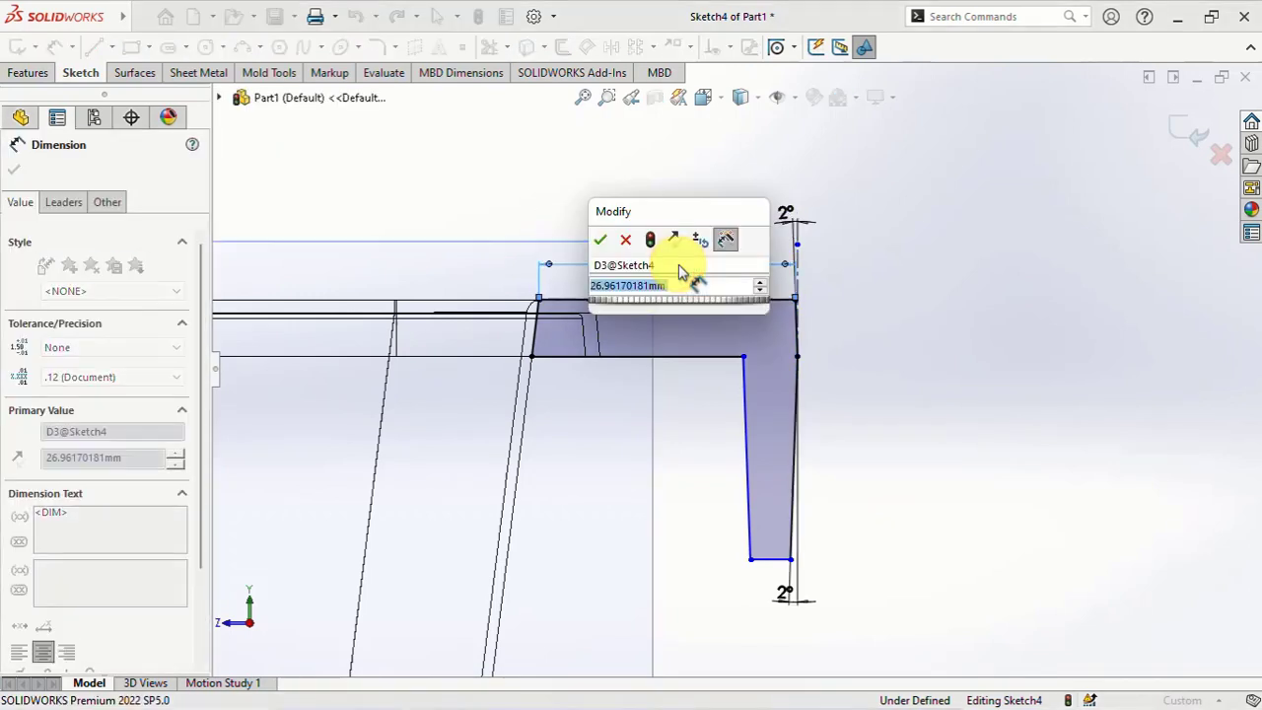
text(25)
click(601, 240)
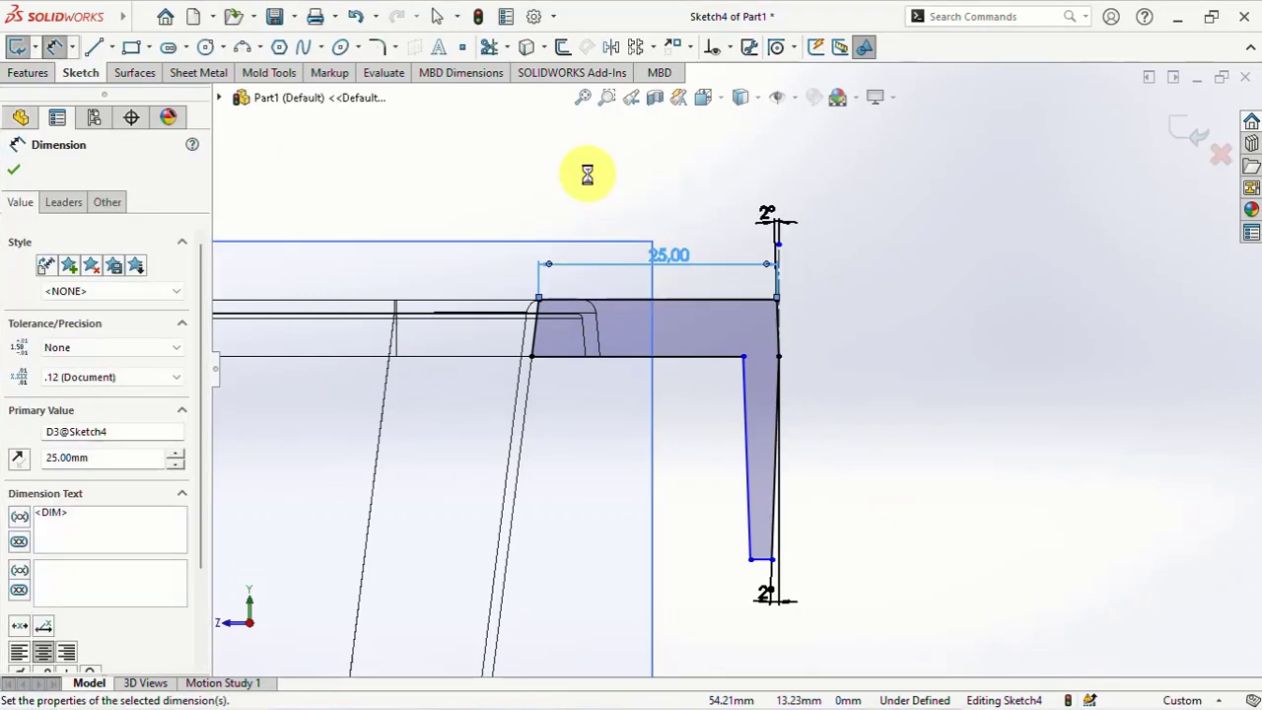
Add a 20 mm vertical drop and a 2.5 mm tip thickness dimension to the hook
scroll(789, 493, down, 2)
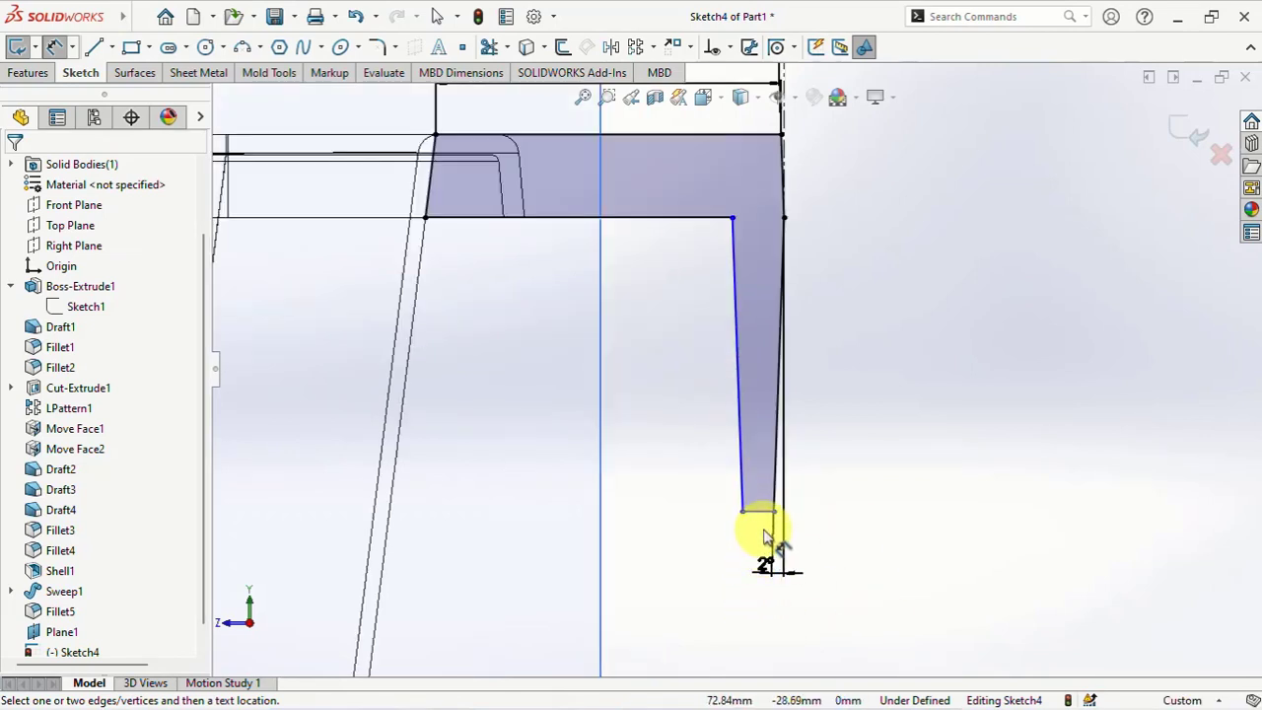
click(757, 515)
click(723, 168)
click(874, 357)
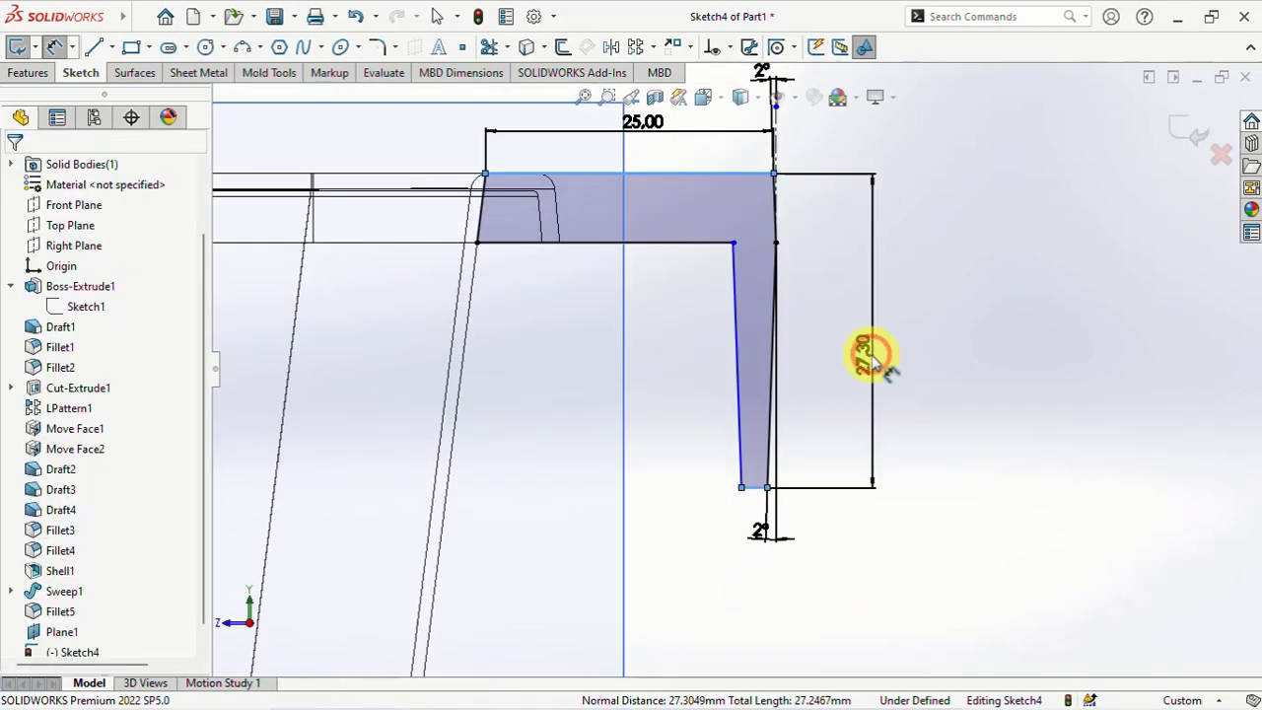
text(20)
click(795, 335)
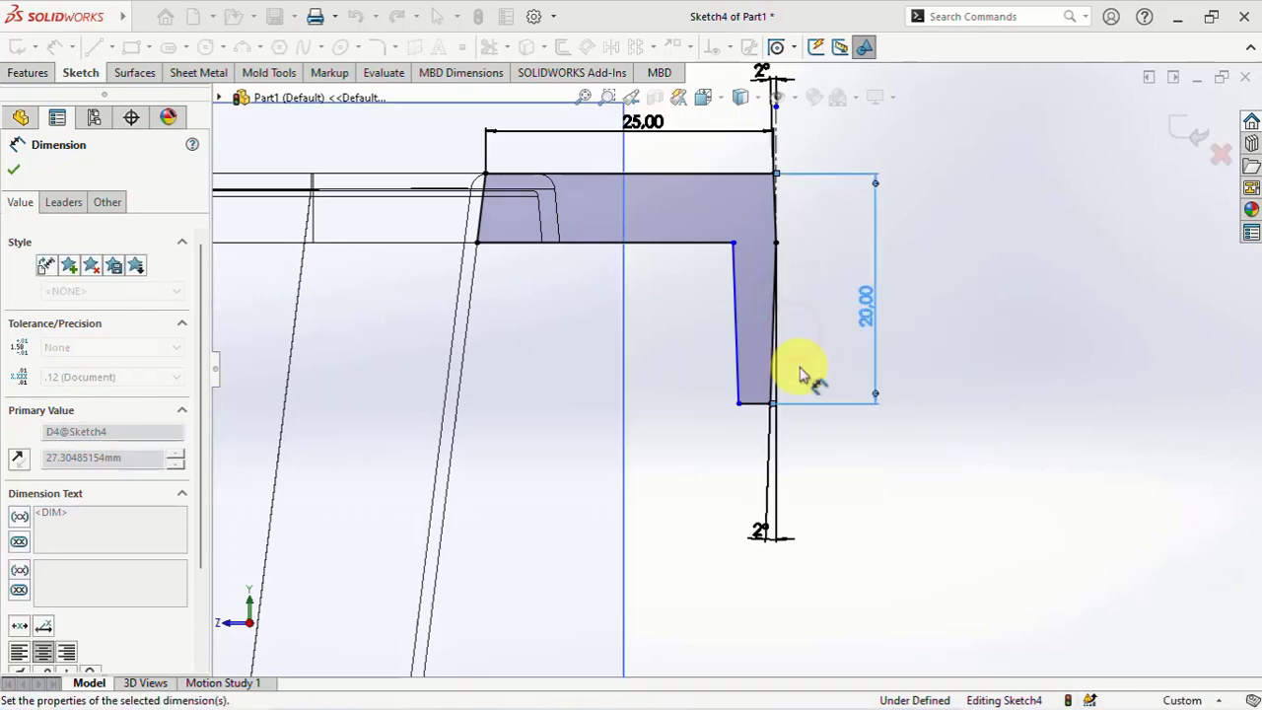
click(957, 467)
click(756, 402)
click(687, 449)
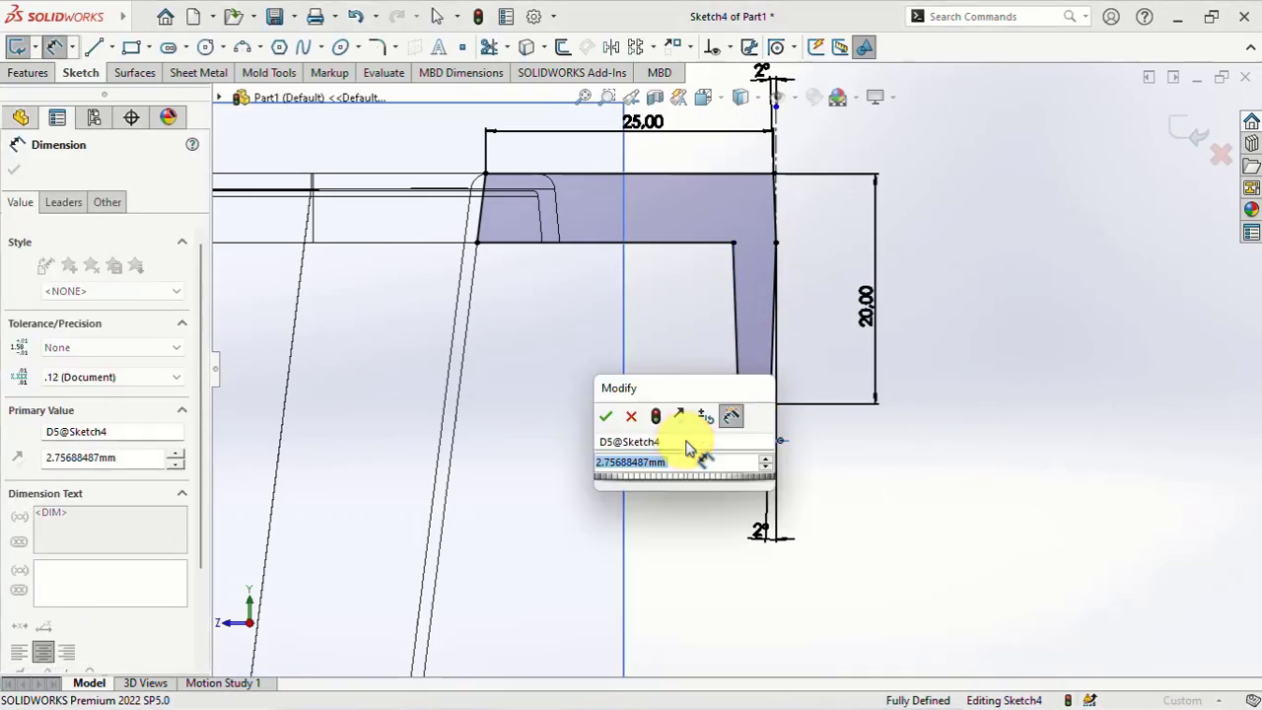
text(2.5)
key(Return)
click(917, 455)
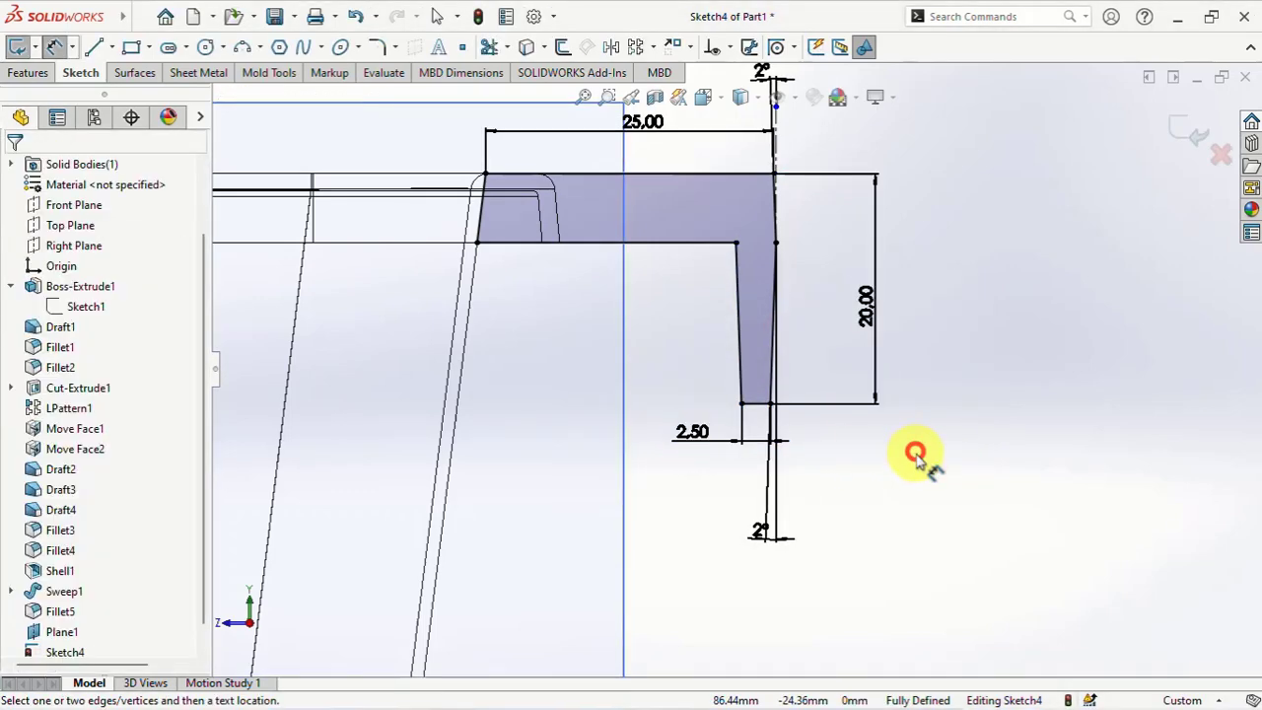
Apply 4 mm sketch fillets to the hook profile's inner and outer corners
click(376, 47)
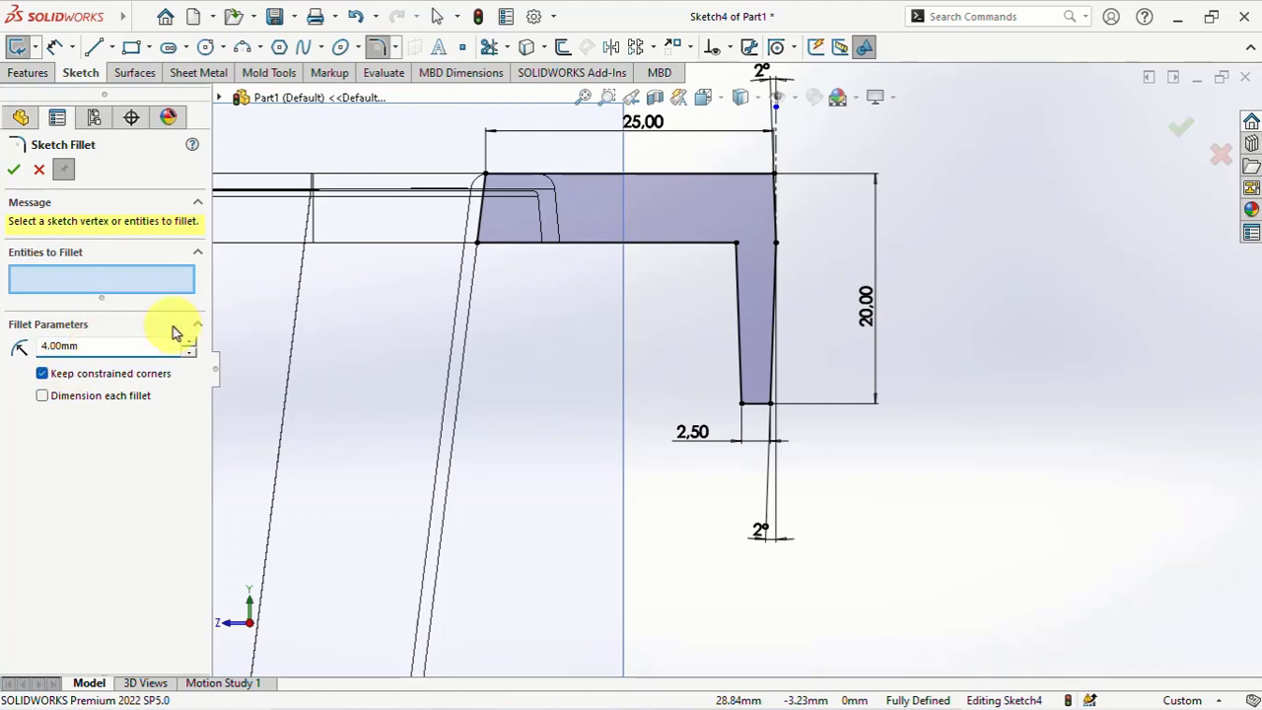
click(736, 243)
scroll(746, 221, down, 2)
scroll(779, 182, down, 2)
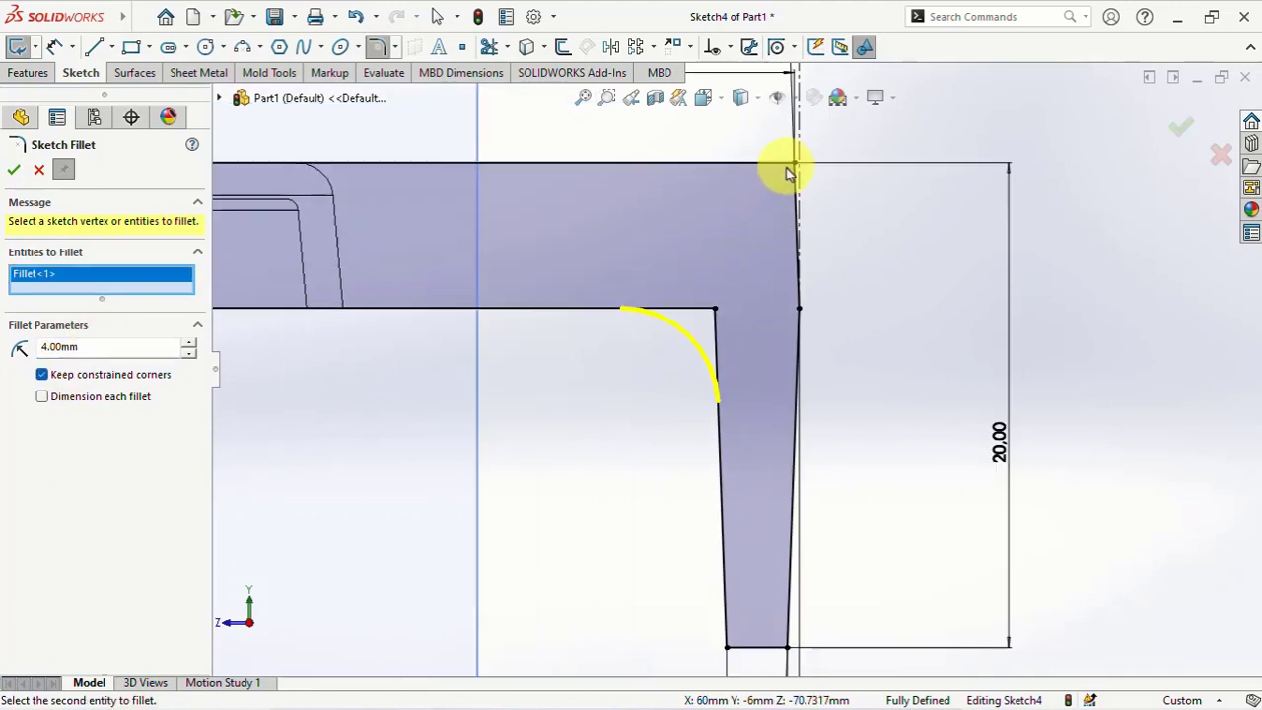
click(794, 164)
click(13, 169)
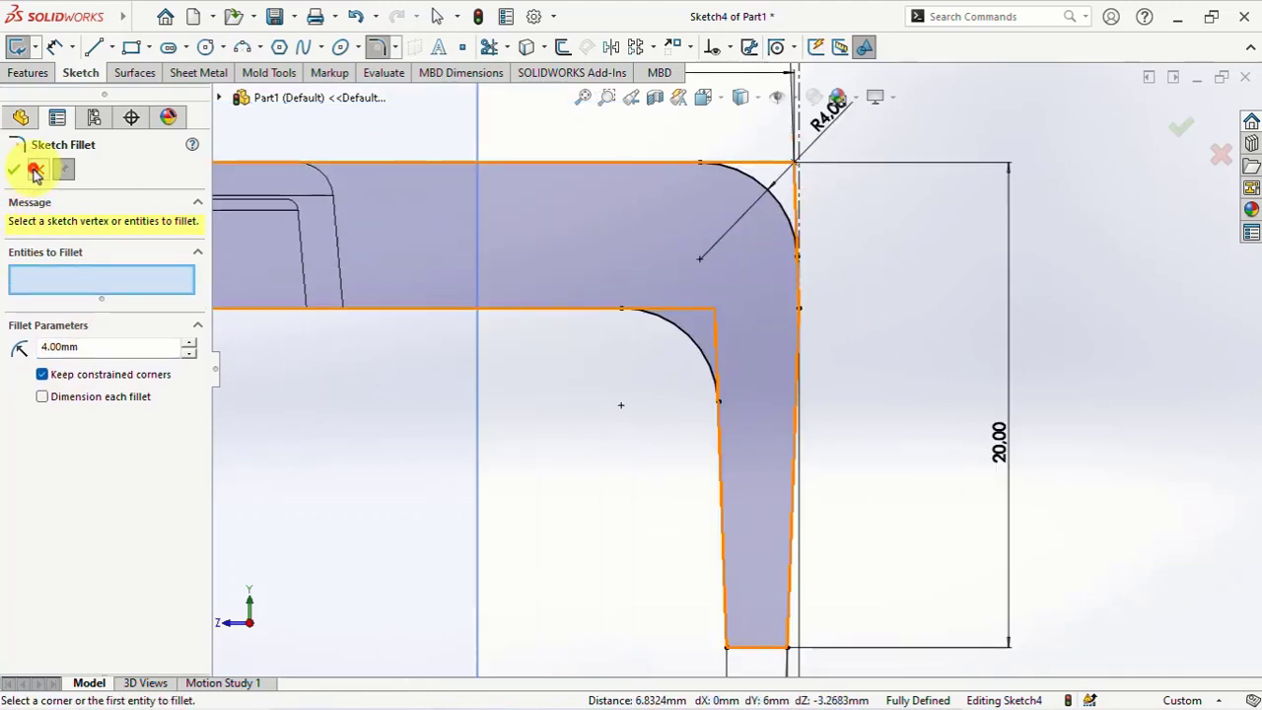
click(36, 169)
scroll(774, 340, up, 3)
scroll(772, 333, up, 3)
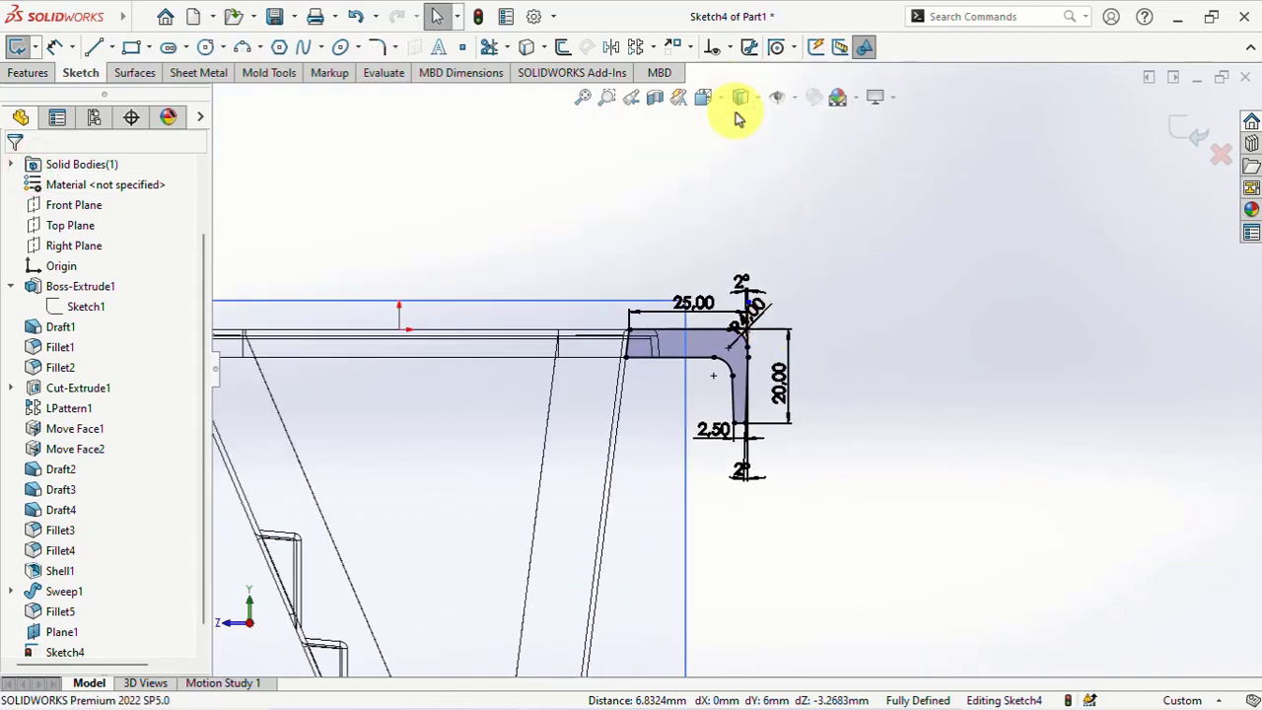
mouse_move(738, 118)
middle_down()
mouse_move(864, 290)
mouse_move(848, 324)
middle_up()
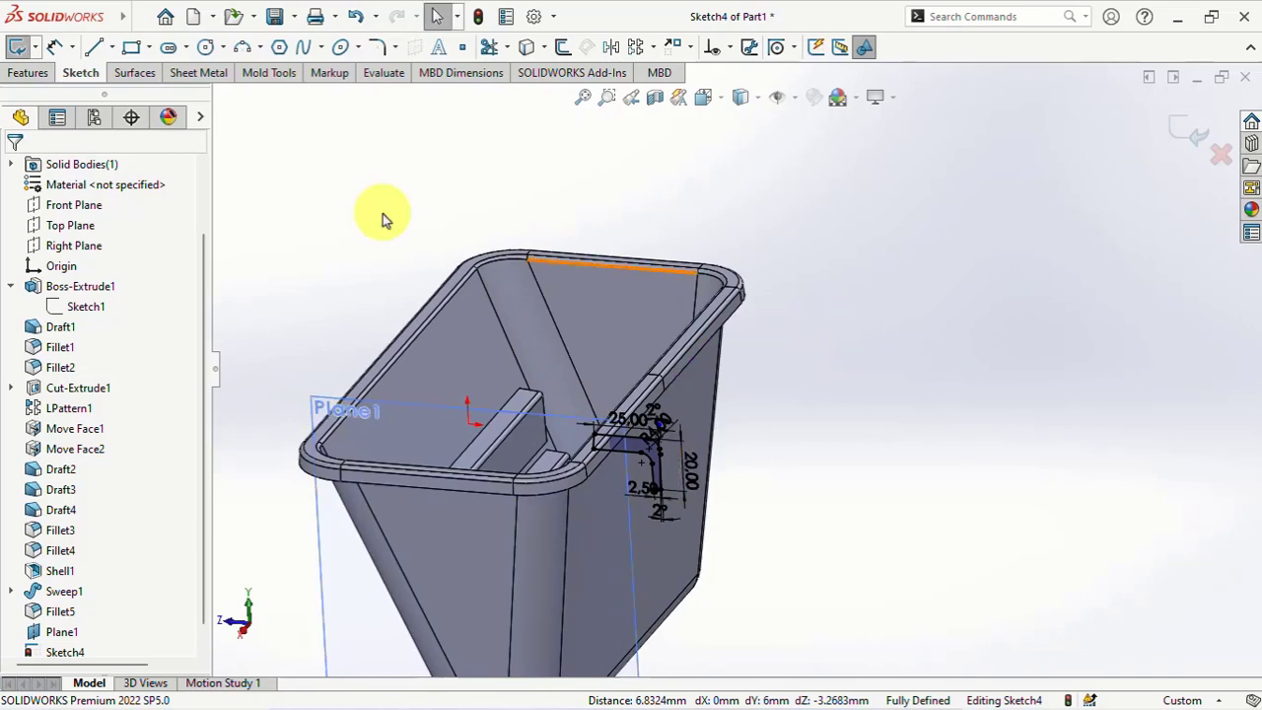
Extrude the hook sketch 16 mm Mid Plane as a separate, unmerged body
click(29, 73)
click(14, 46)
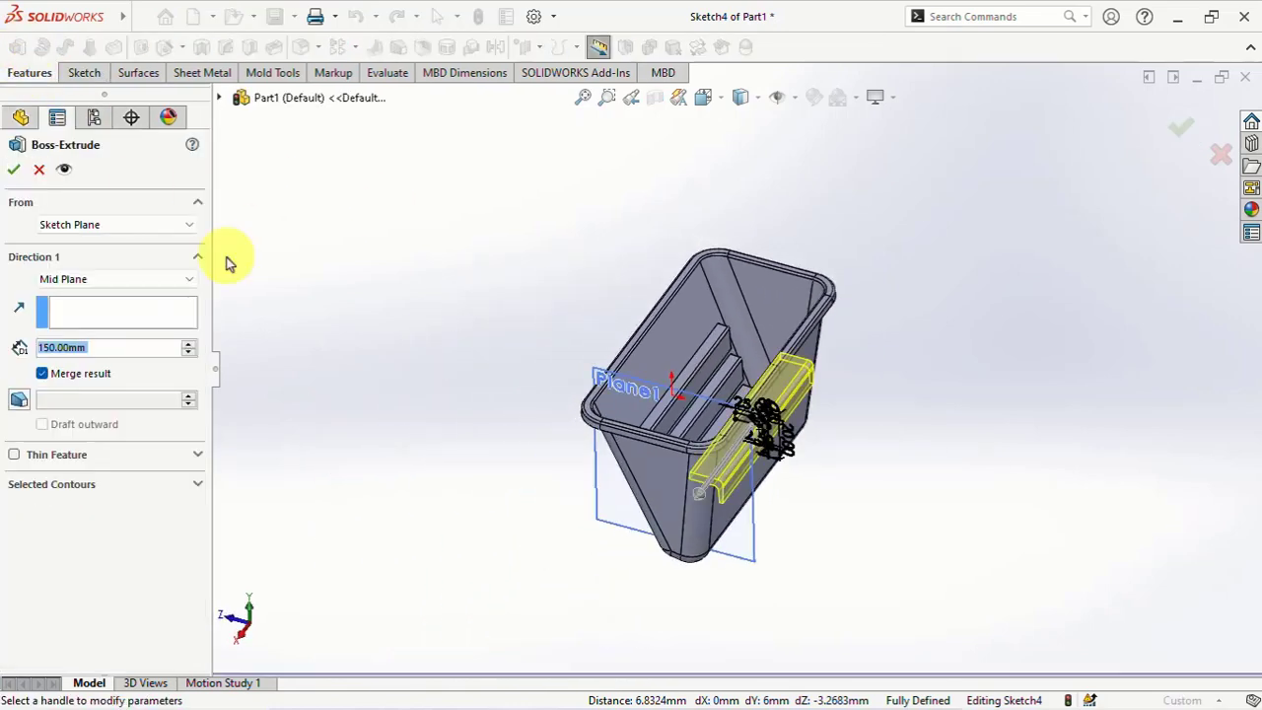
text(16)
key(Return)
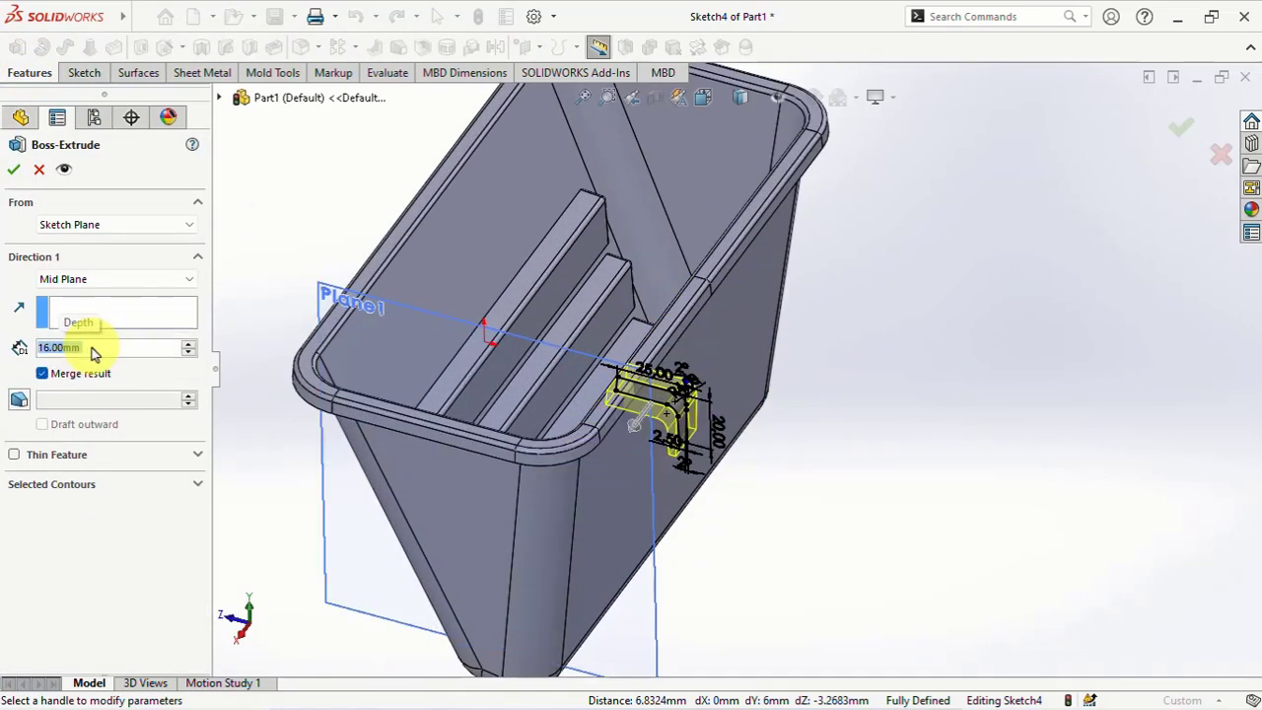
click(15, 174)
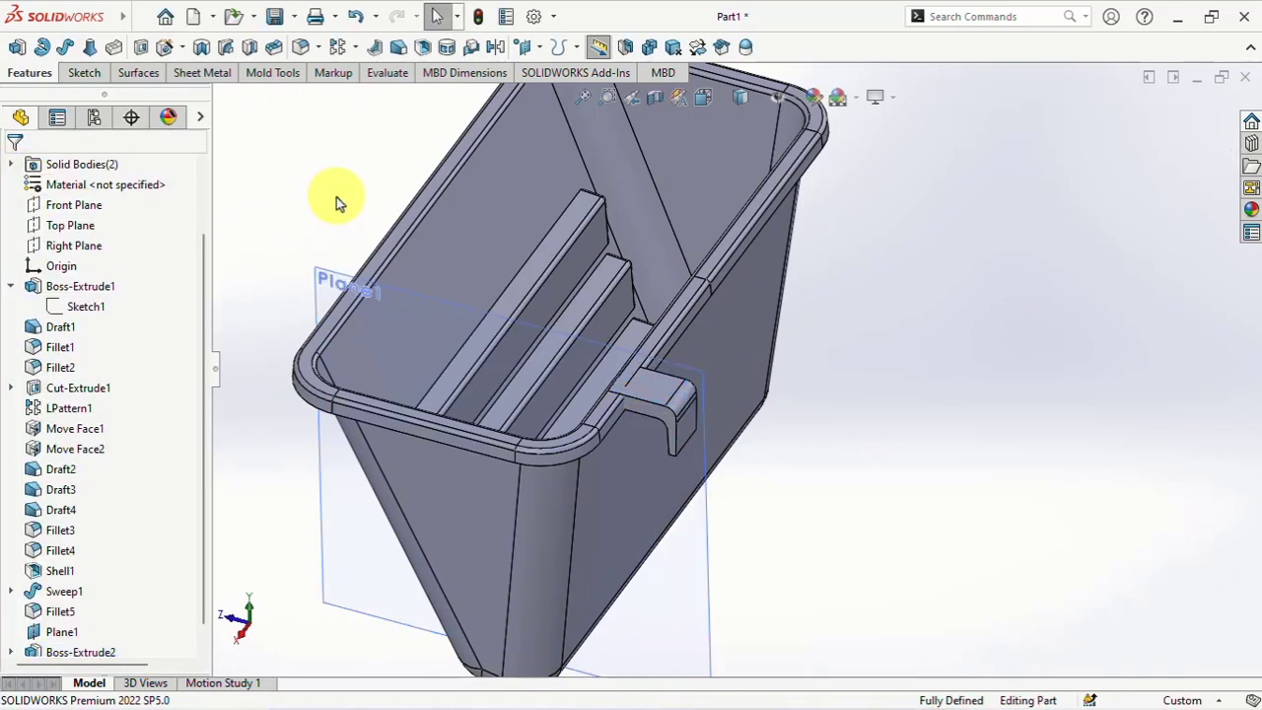
Sketch a horizontal line on Plane1 along the rim underside to the hook's outer edge
middle_drag(336, 198, 417, 253)
click(403, 488)
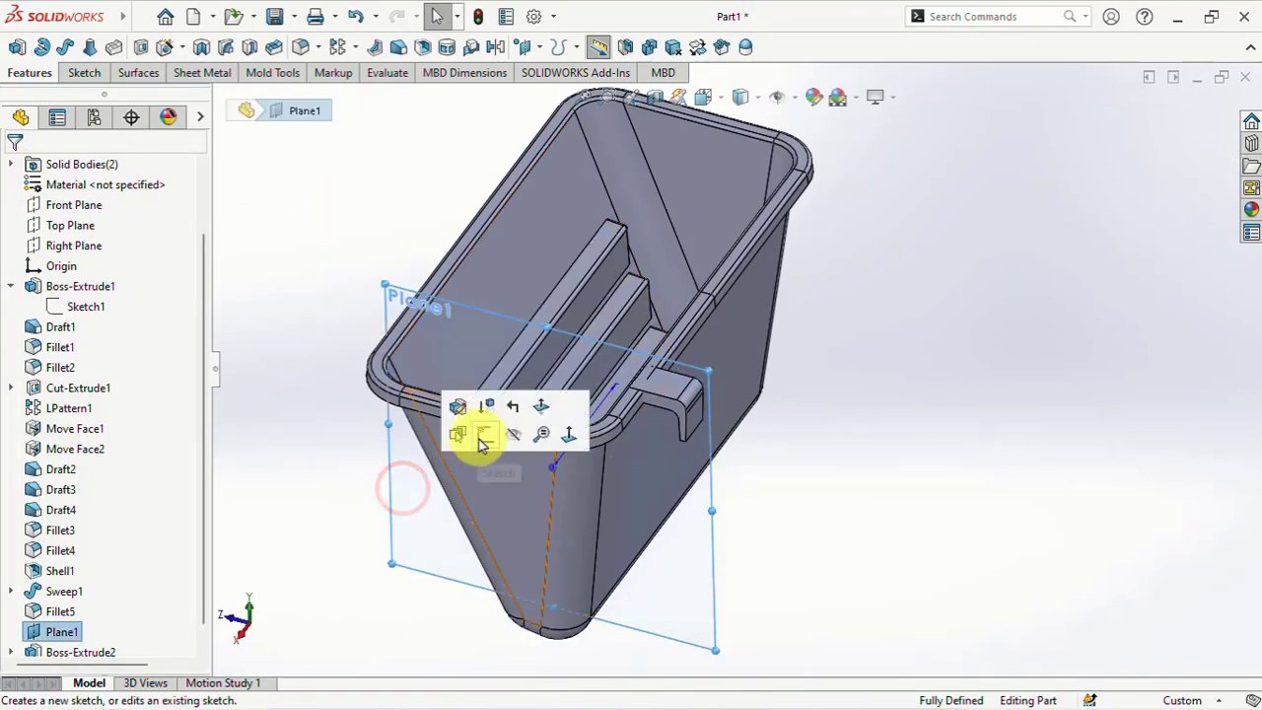
click(482, 444)
scroll(972, 188, down, 5)
click(93, 47)
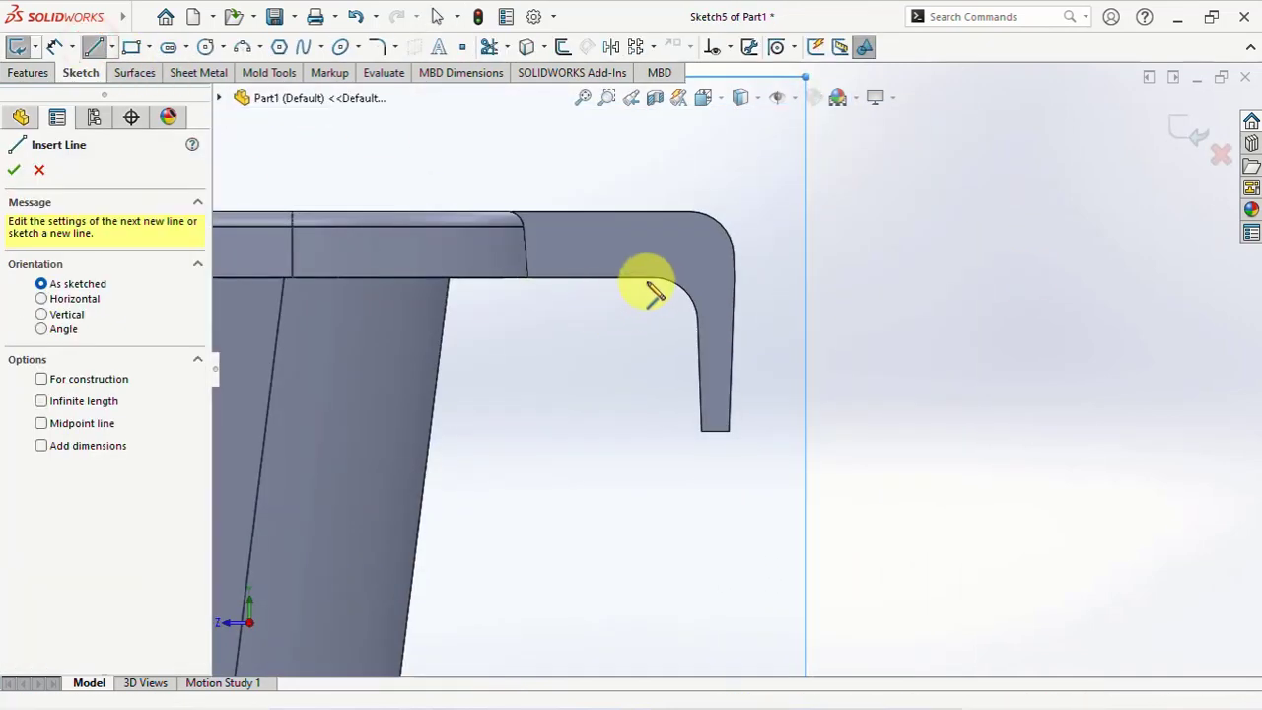
click(653, 281)
click(735, 282)
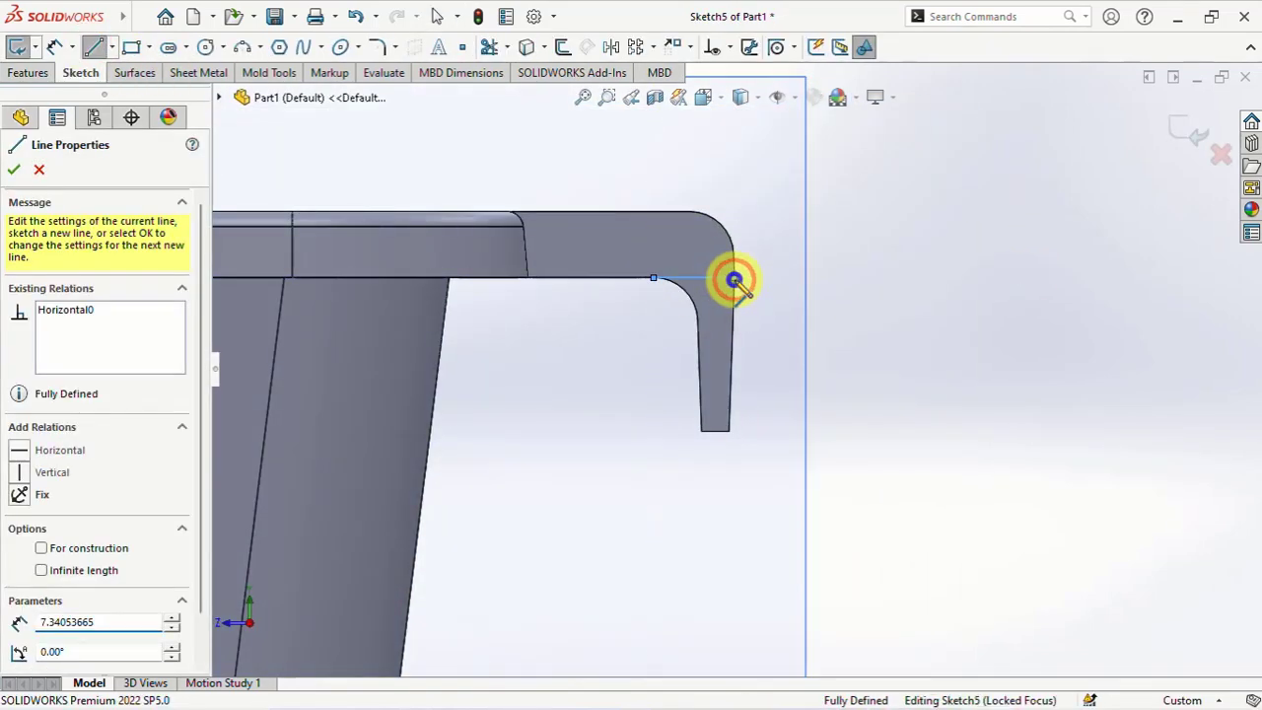
key(Escape)
Project that line as a Split Line onto the two handle faces
middle_drag(761, 298, 804, 336)
click(29, 73)
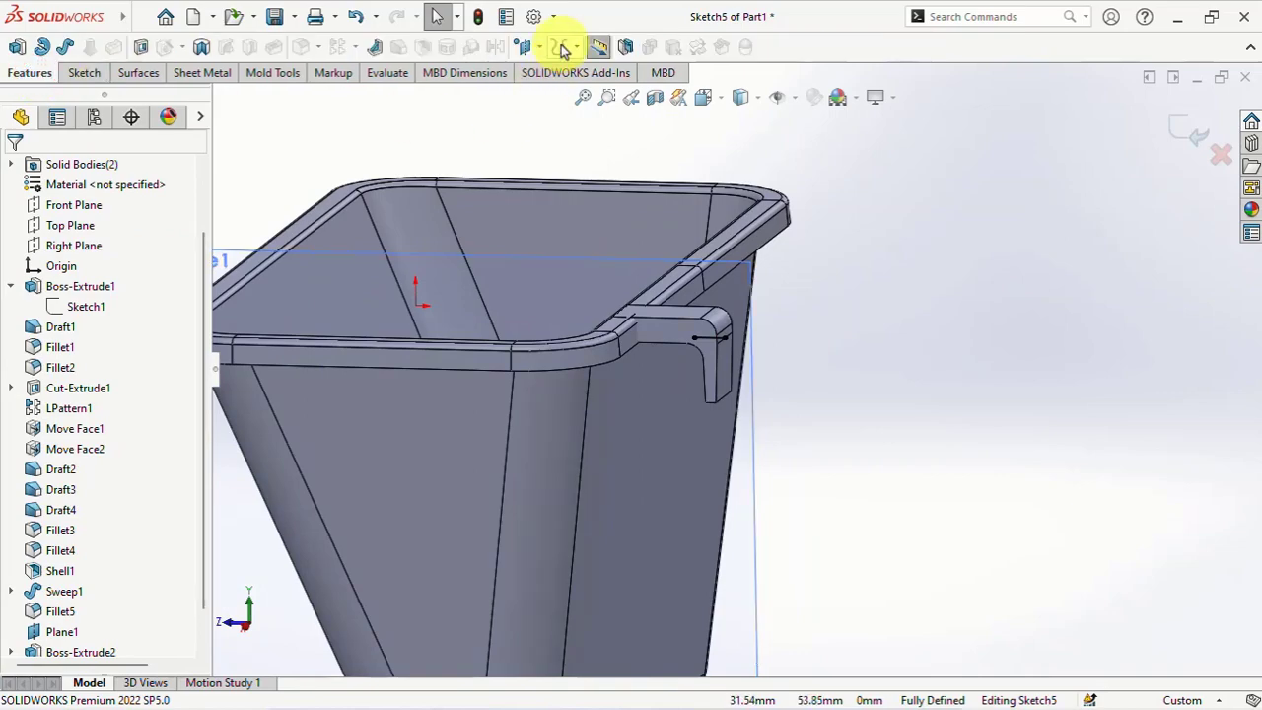
click(563, 47)
click(583, 62)
click(670, 350)
middle_drag(670, 353, 473, 451)
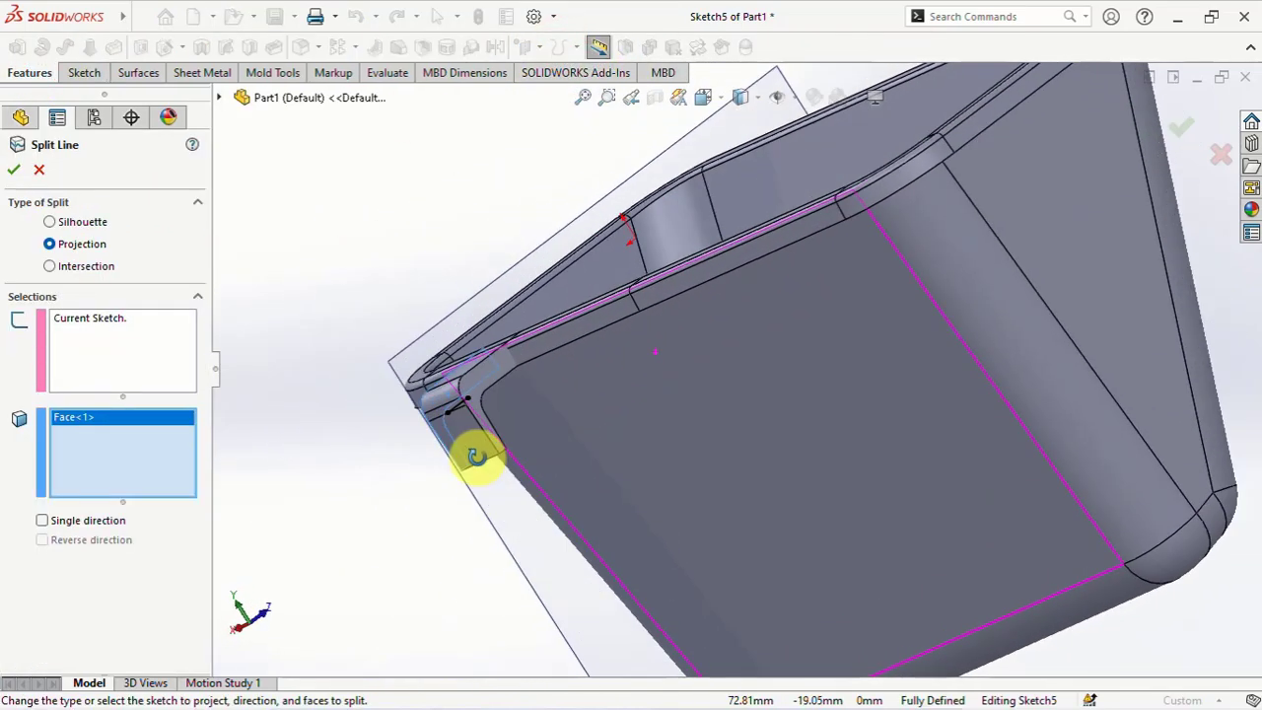
click(493, 366)
click(13, 170)
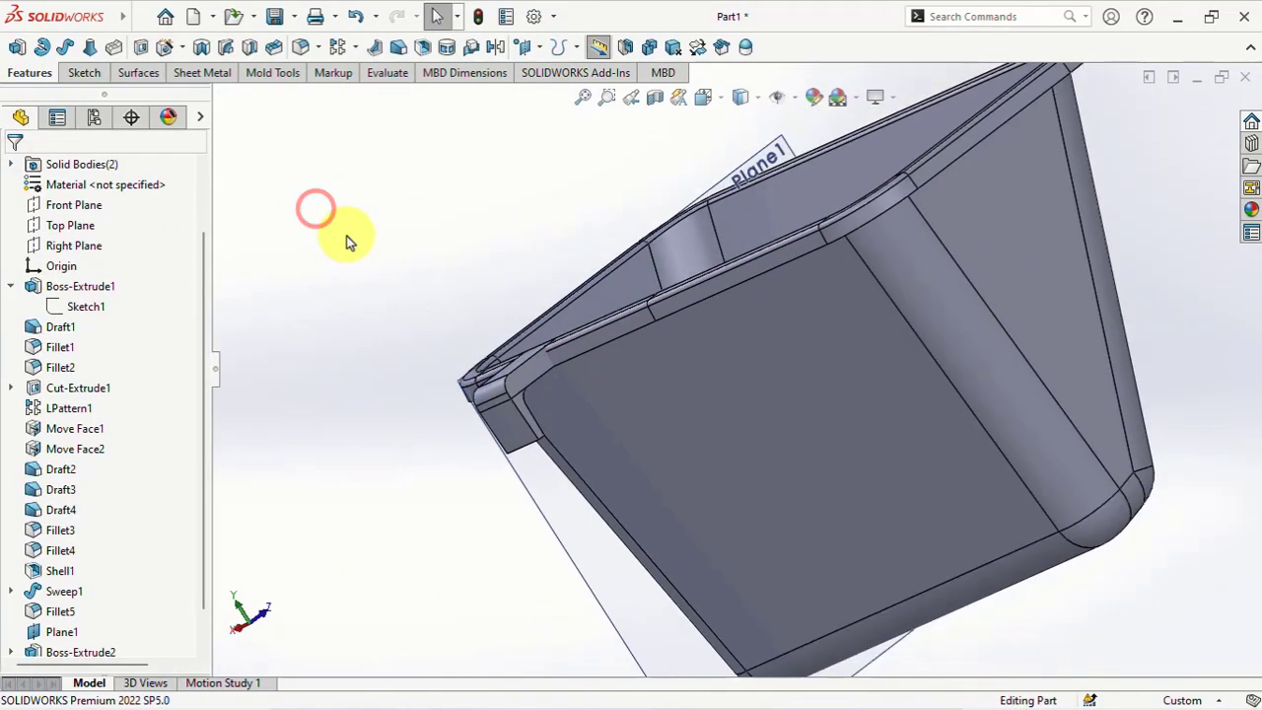
middle_drag(316, 211, 558, 217)
click(814, 574)
Hide Plane1 and draft two handle side faces 2°, using the split face as neutral plane
click(924, 519)
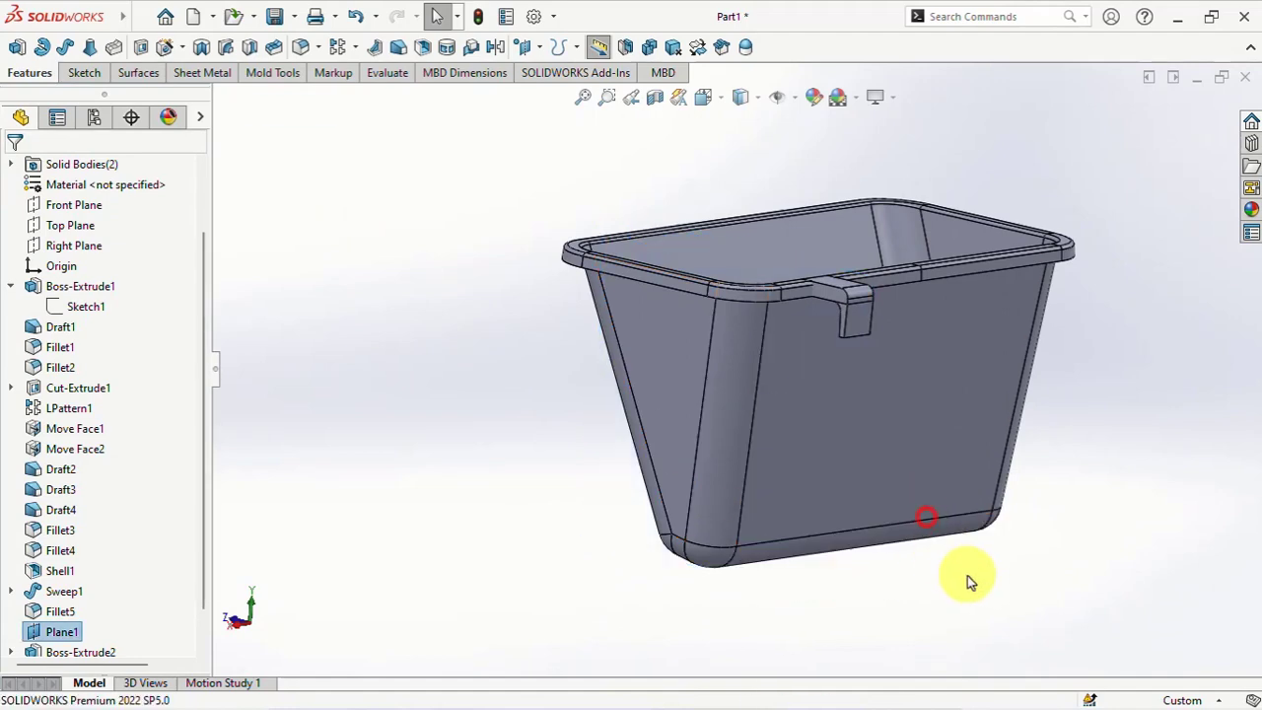
scroll(843, 330, down, 3)
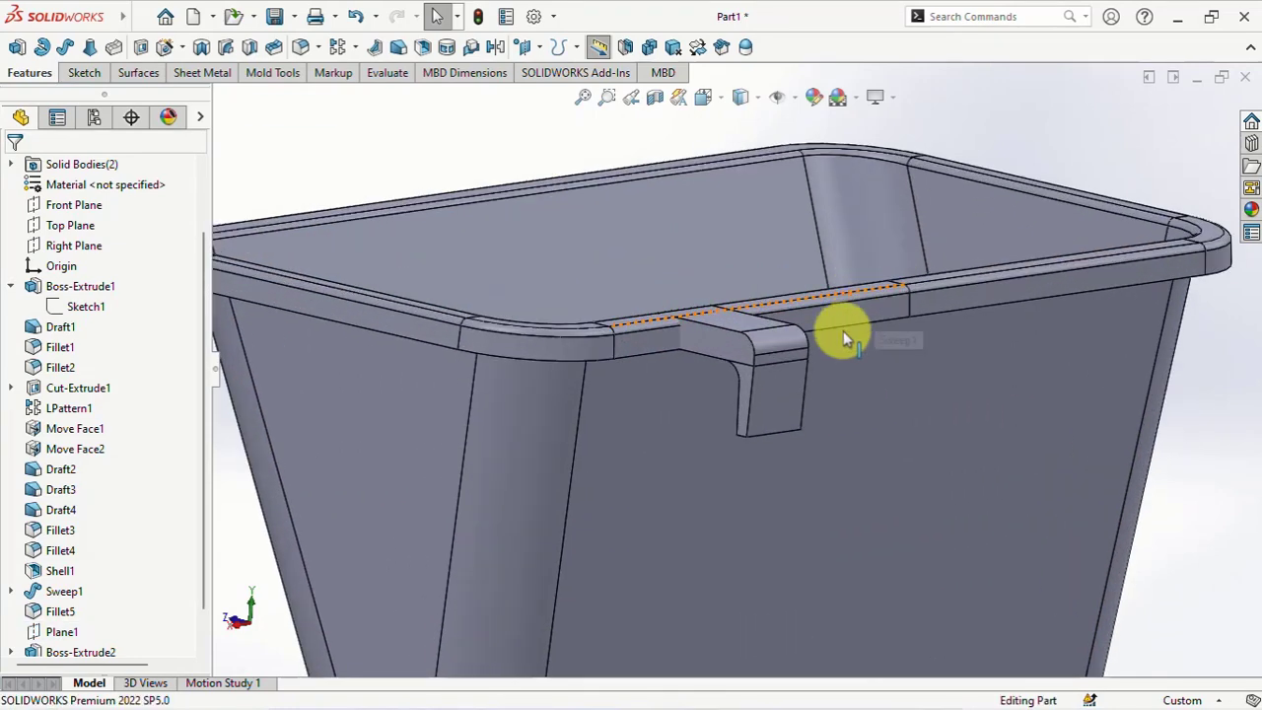
scroll(843, 331, down, 3)
click(396, 49)
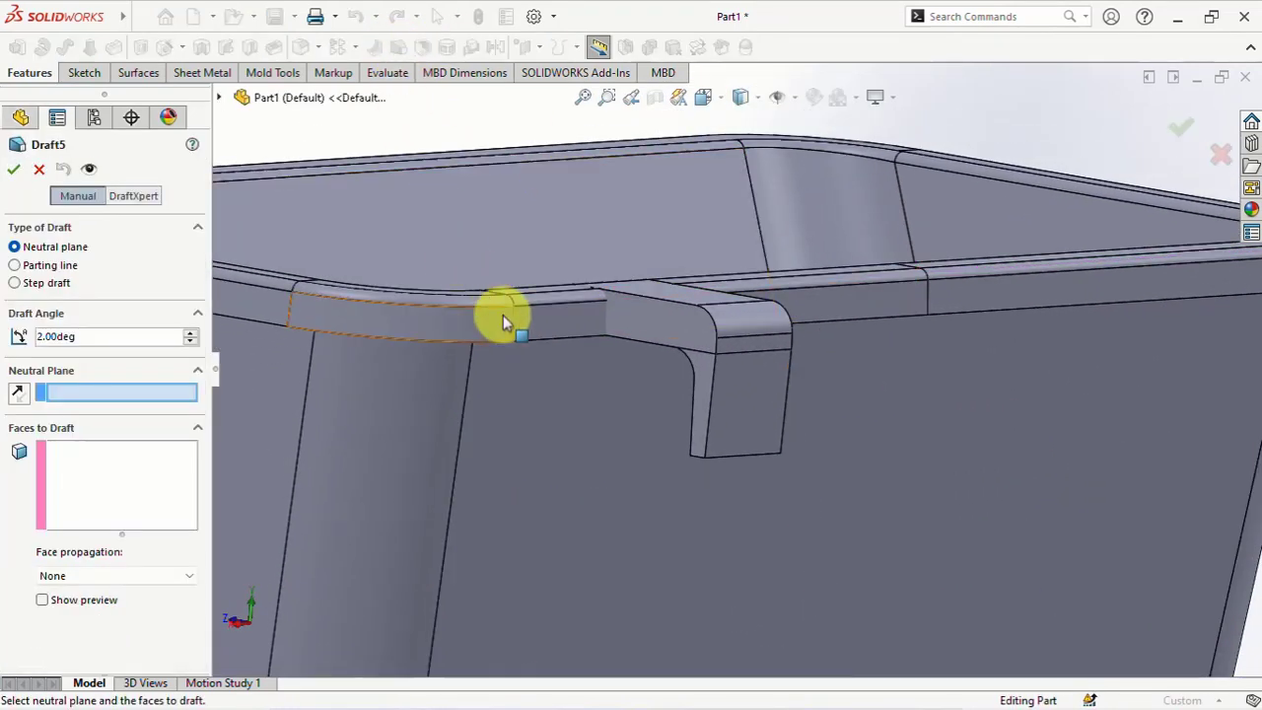
middle_drag(503, 317, 563, 336)
click(653, 397)
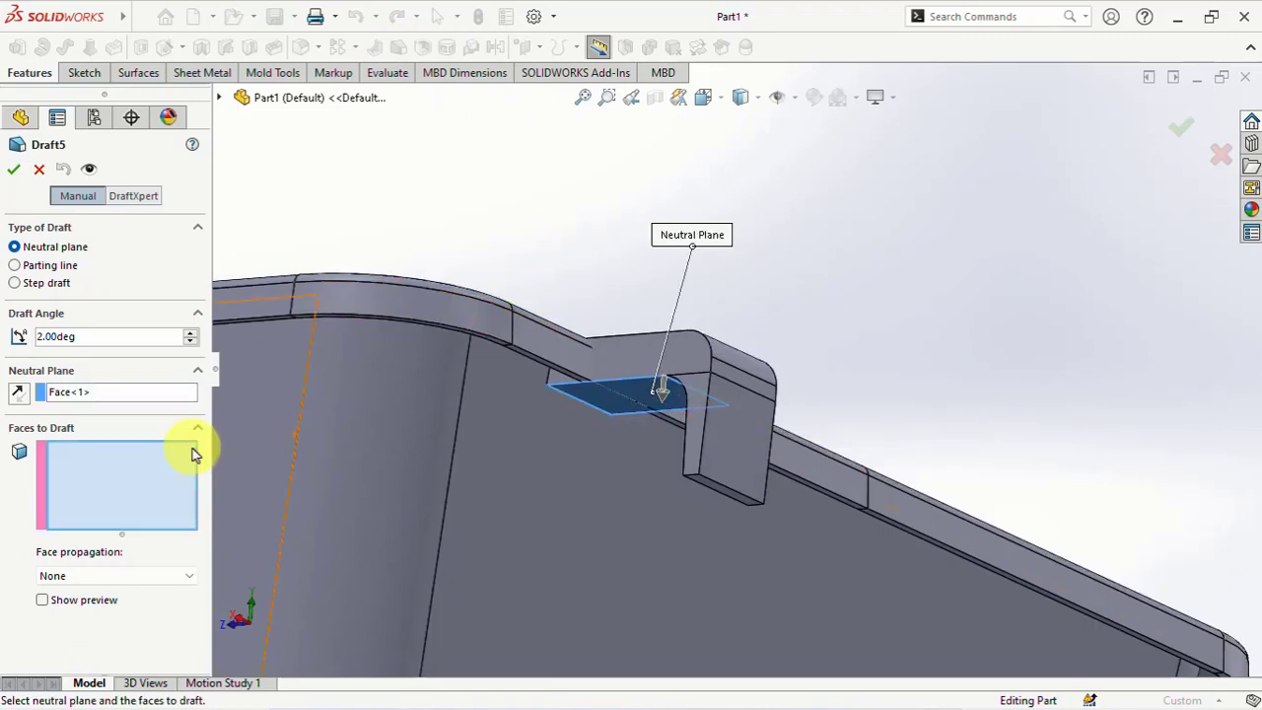
click(627, 359)
middle_drag(631, 361, 676, 380)
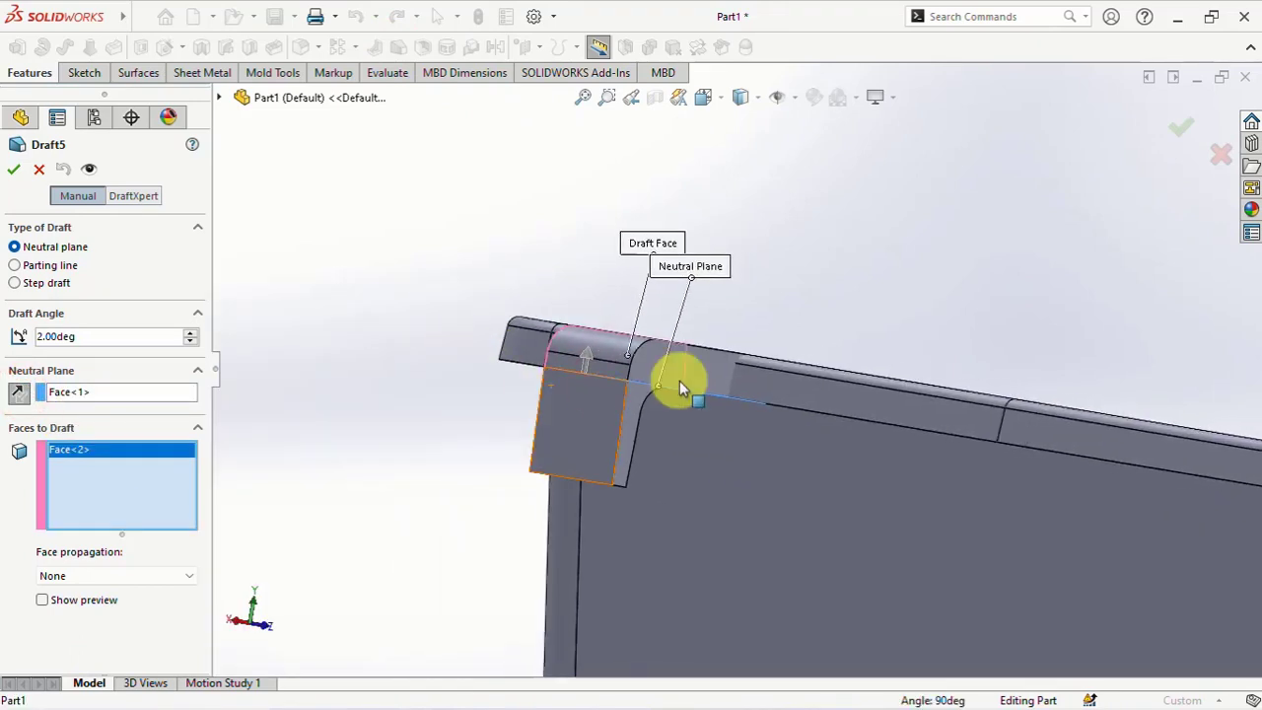
click(706, 366)
click(12, 170)
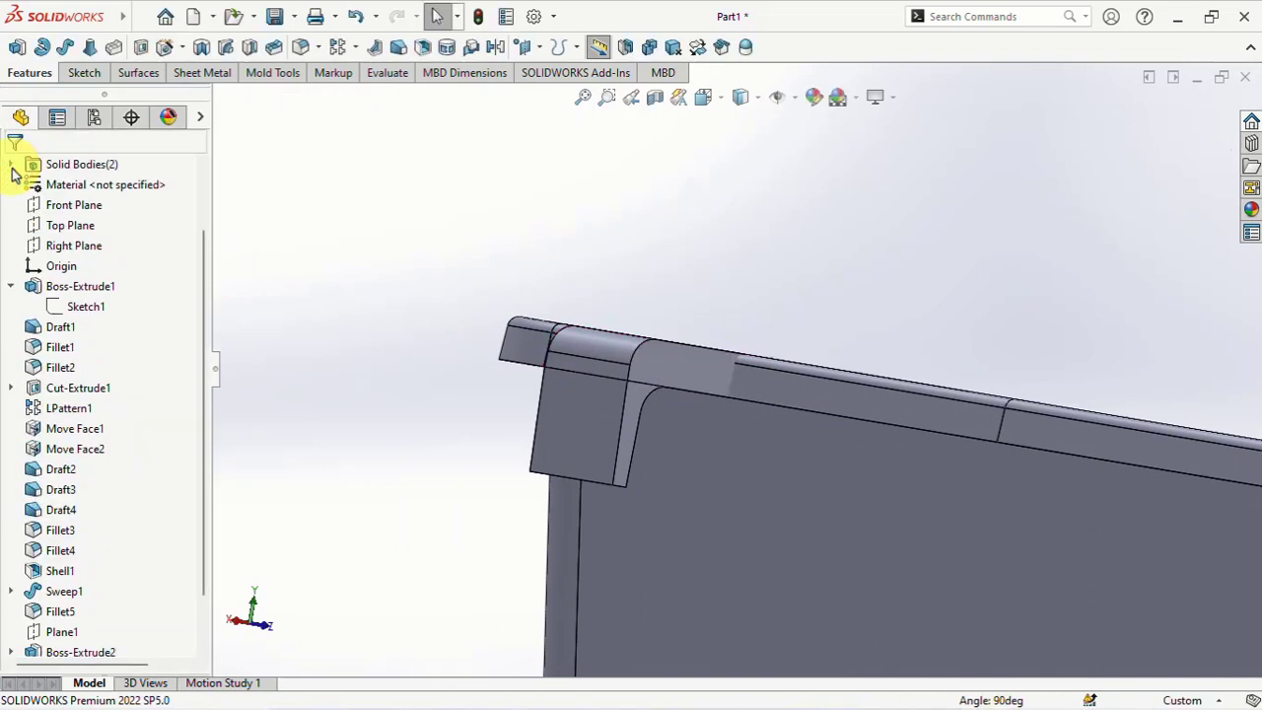
Apply another 2° draft to the two side faces on the tab's other side
mouse_move(424, 281)
middle_down()
mouse_move(481, 300)
mouse_move(563, 225)
middle_up()
click(397, 49)
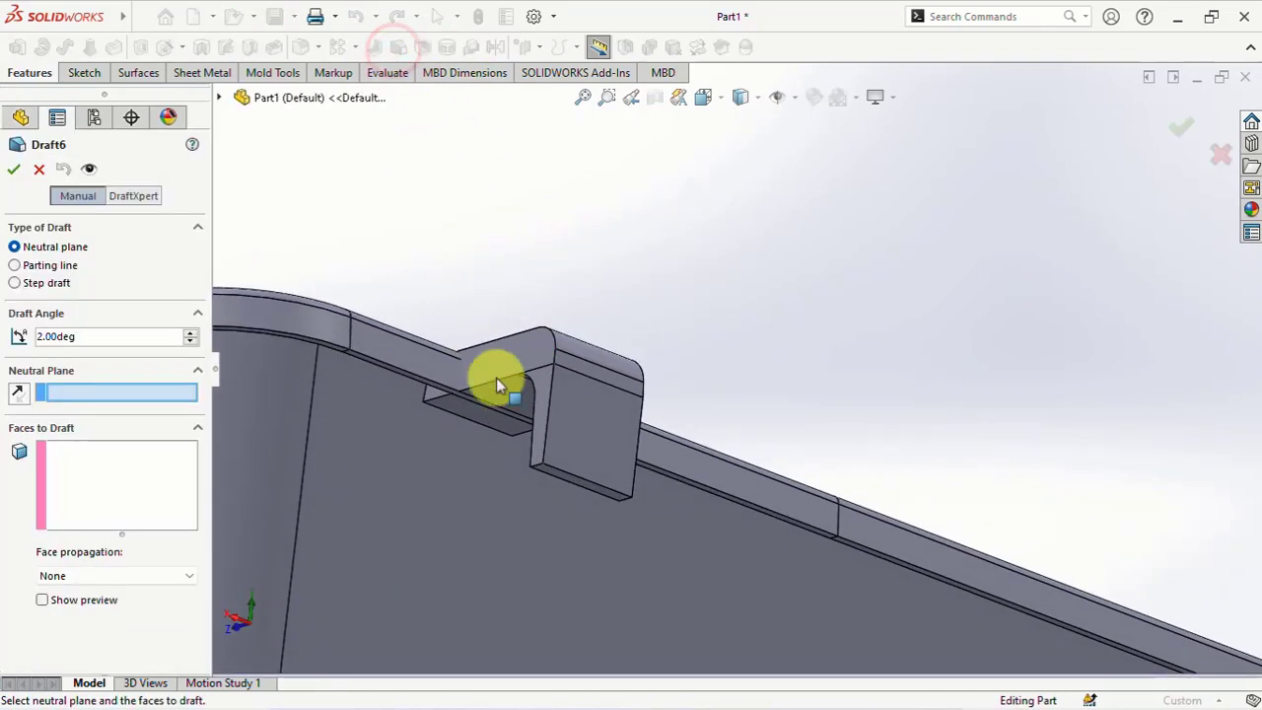
click(505, 393)
mouse_move(507, 395)
middle_down()
mouse_move(541, 394)
mouse_move(579, 437)
mouse_move(428, 417)
middle_up()
click(578, 437)
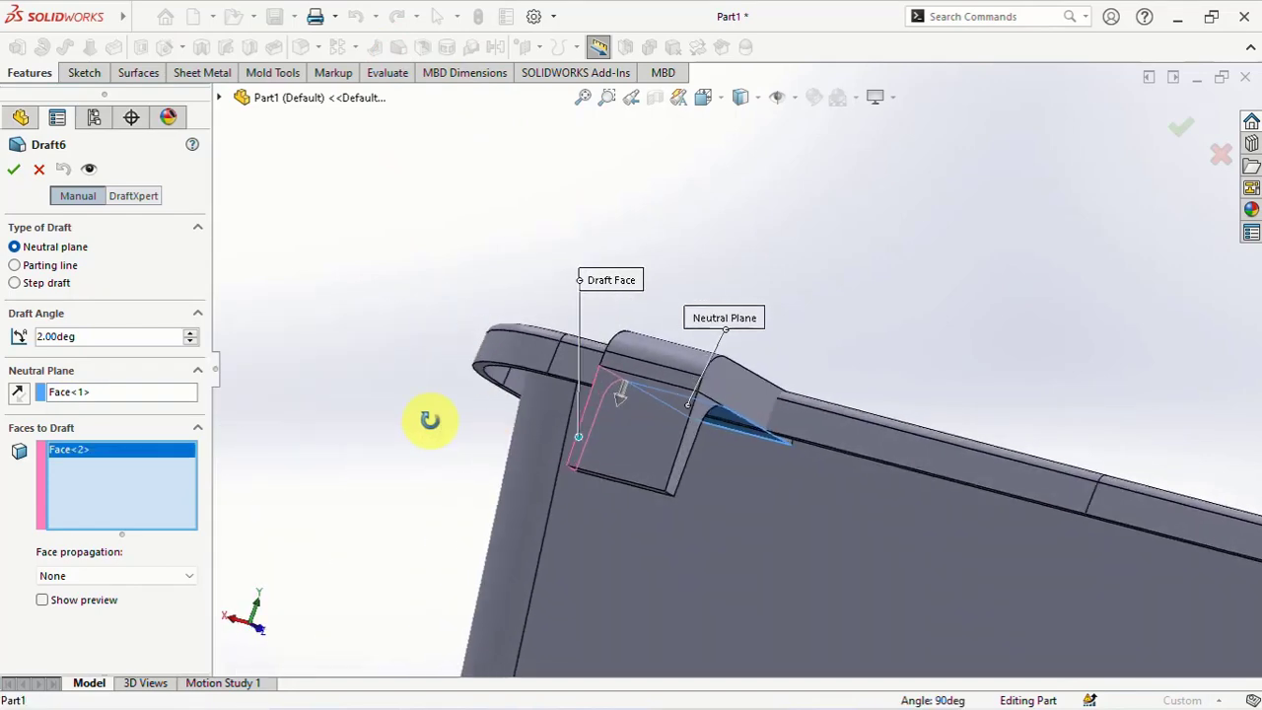
click(671, 471)
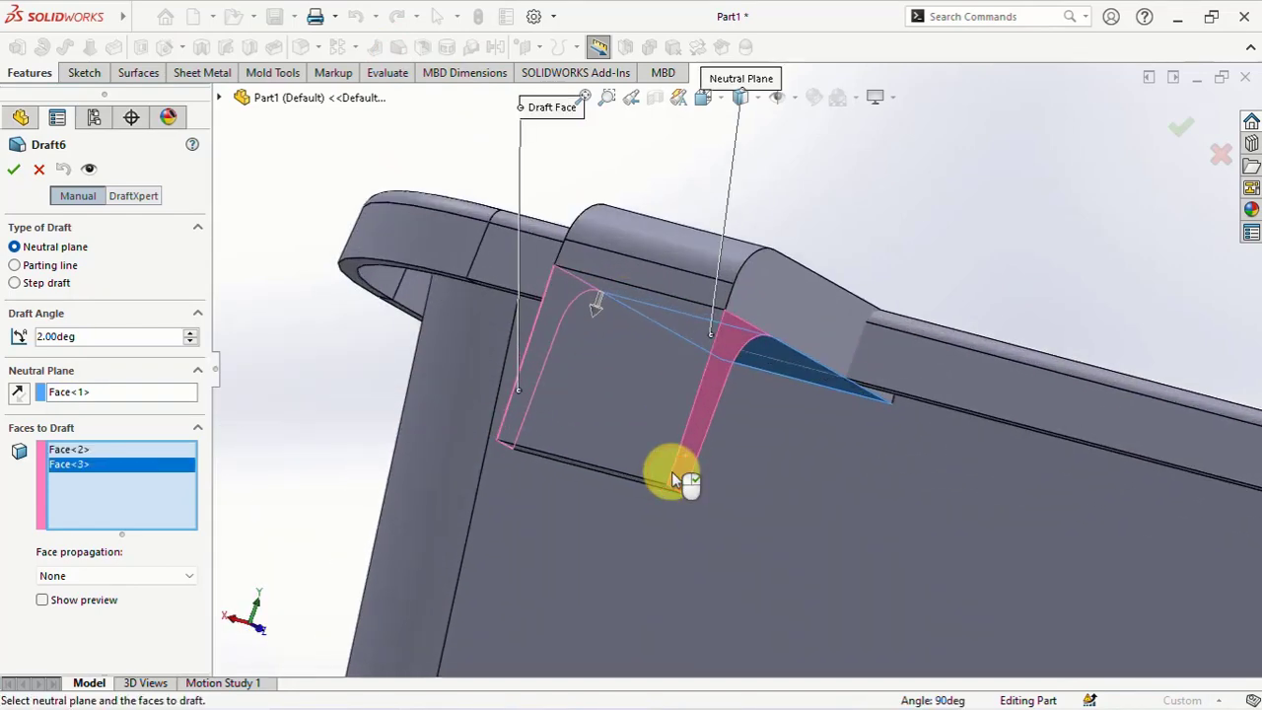
click(703, 97)
click(615, 329)
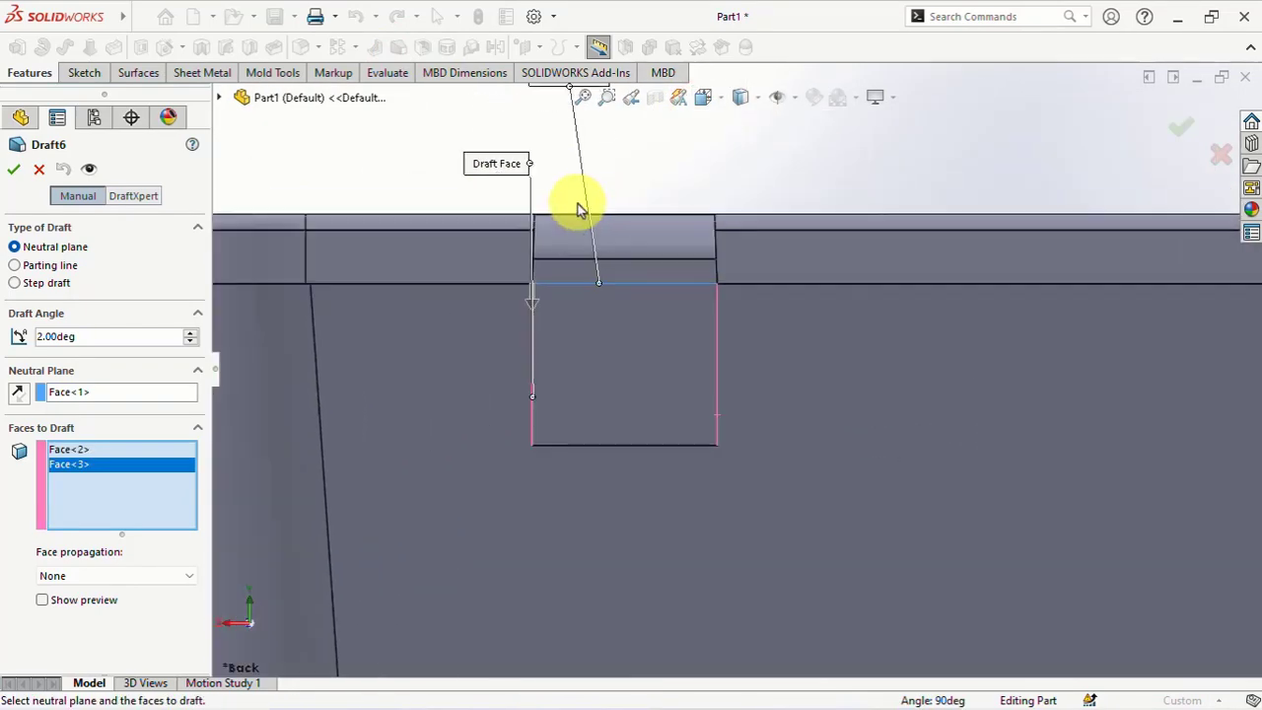
scroll(580, 209, down, 2)
click(13, 170)
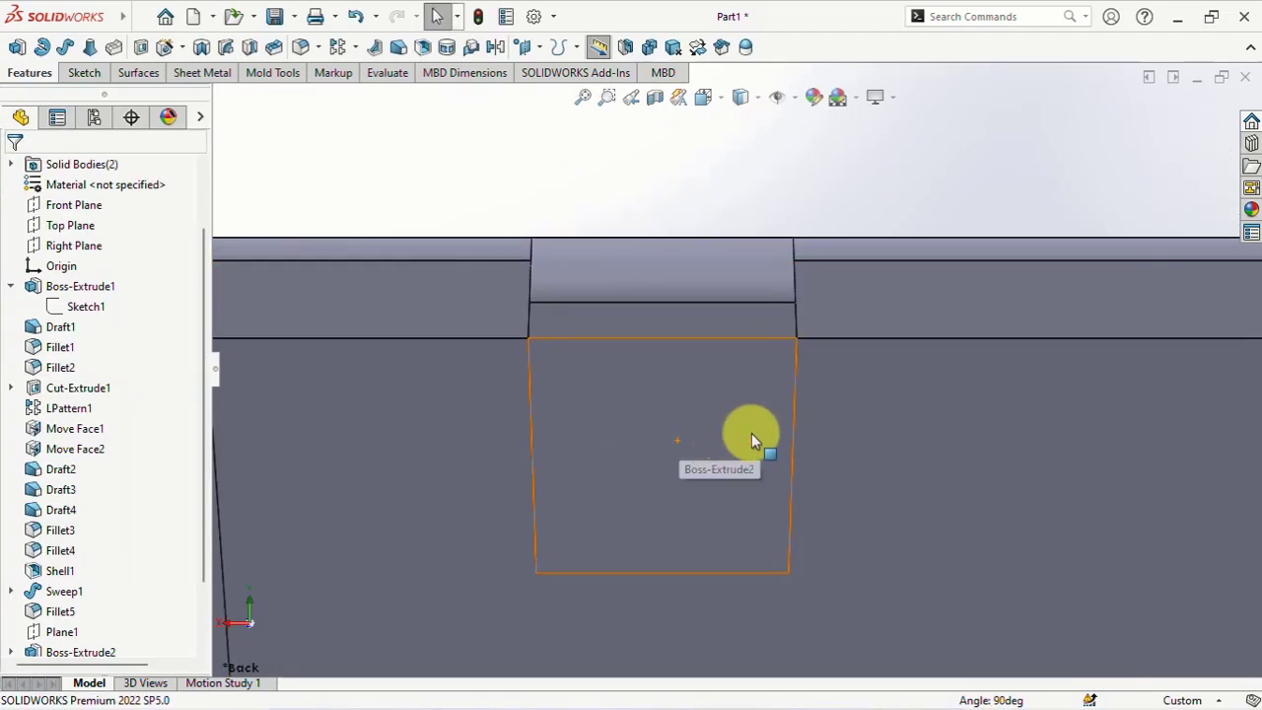
middle_drag(751, 433, 807, 439)
Round two edges of the hook tab with a 2 mm fillet
click(405, 158)
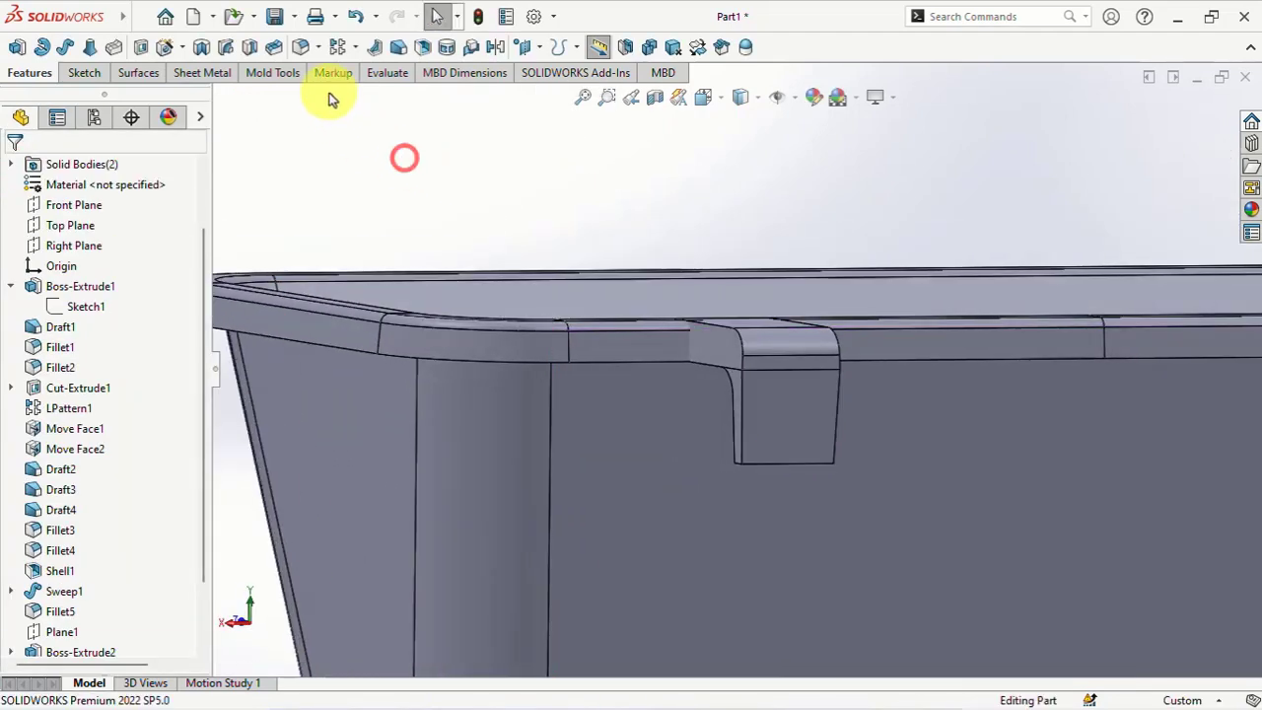
text(2)
key(Return)
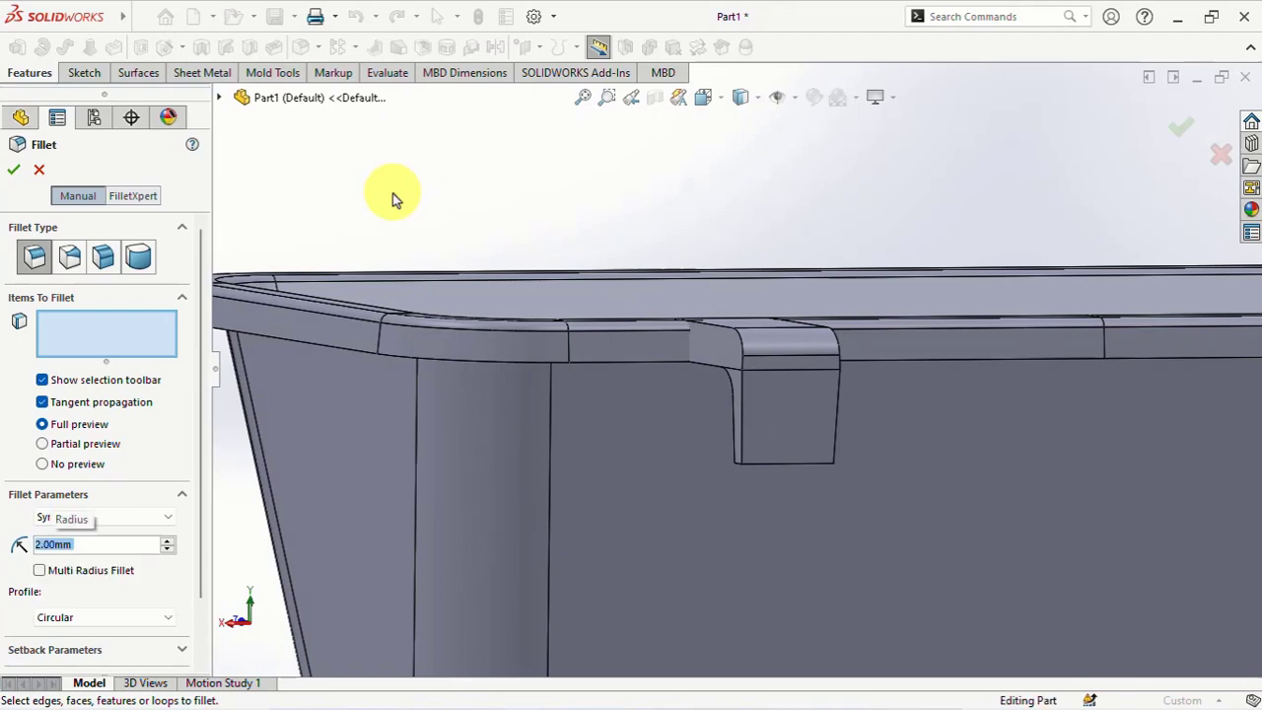
scroll(717, 448, down, 4)
click(622, 417)
middle_drag(690, 442, 581, 380)
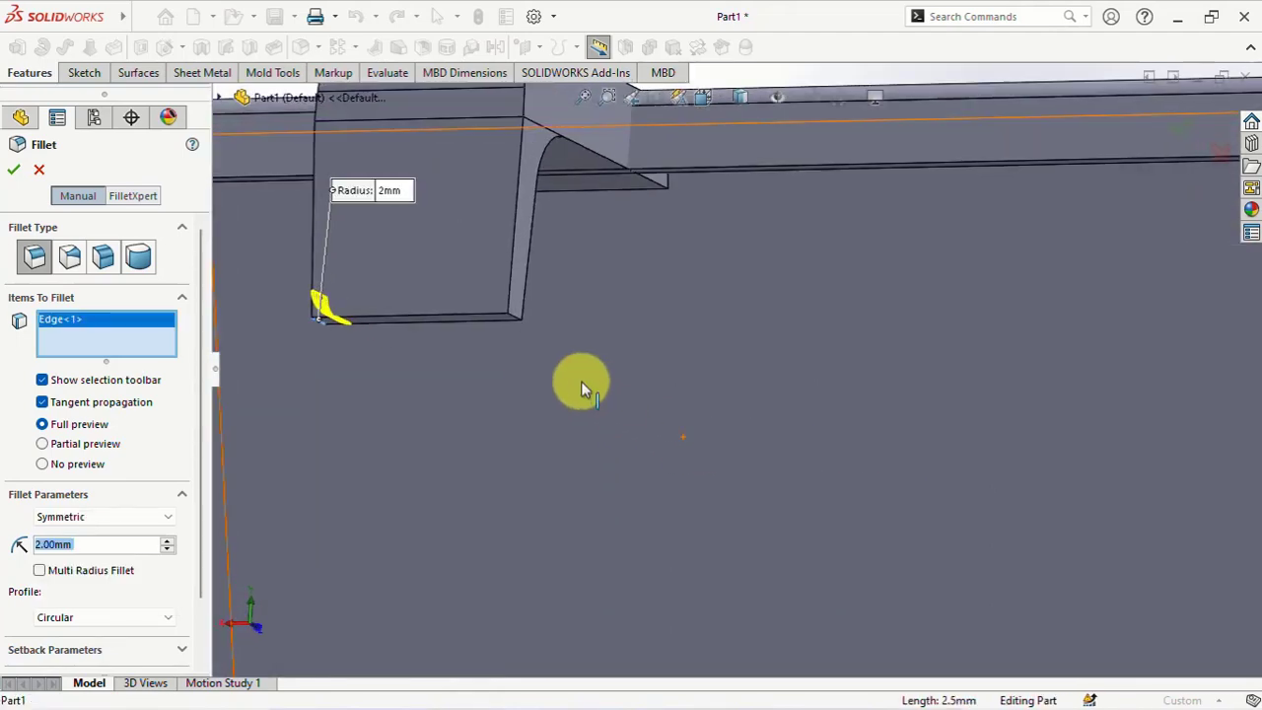
click(515, 317)
key(Return)
scroll(693, 445, up, 3)
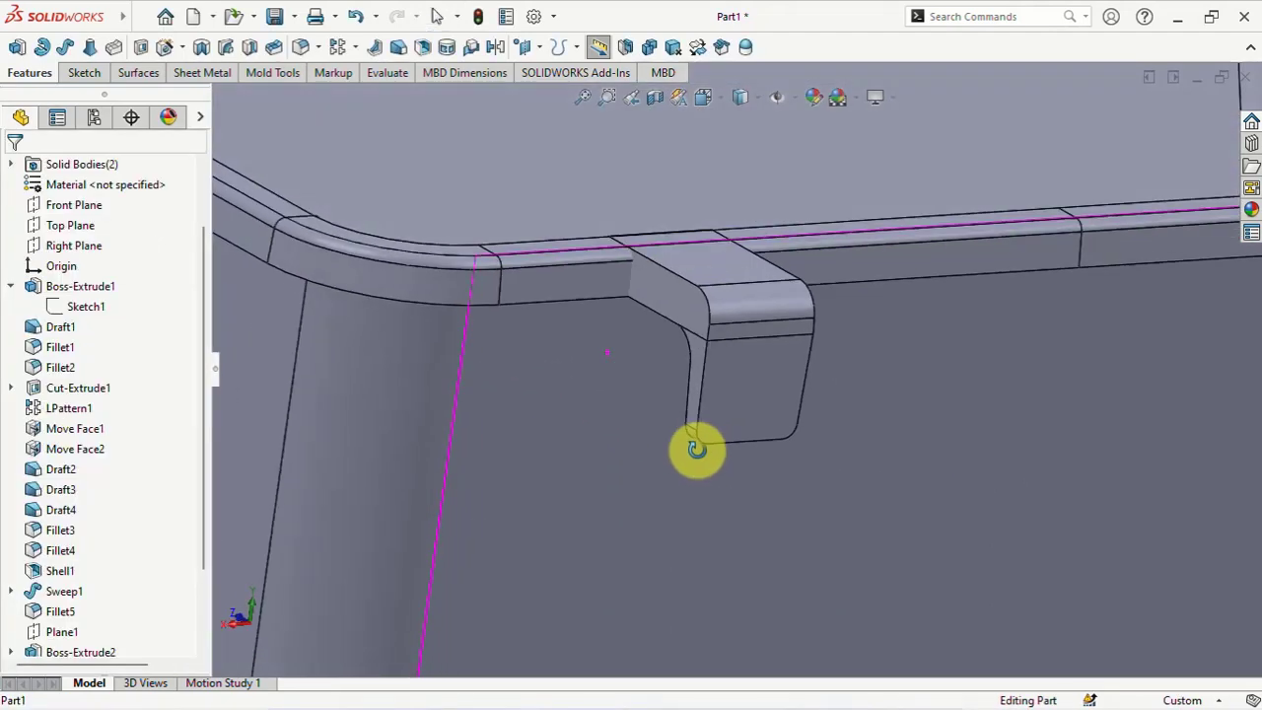
Add a 1 mm fillet to the three edges of the hook loop
click(302, 48)
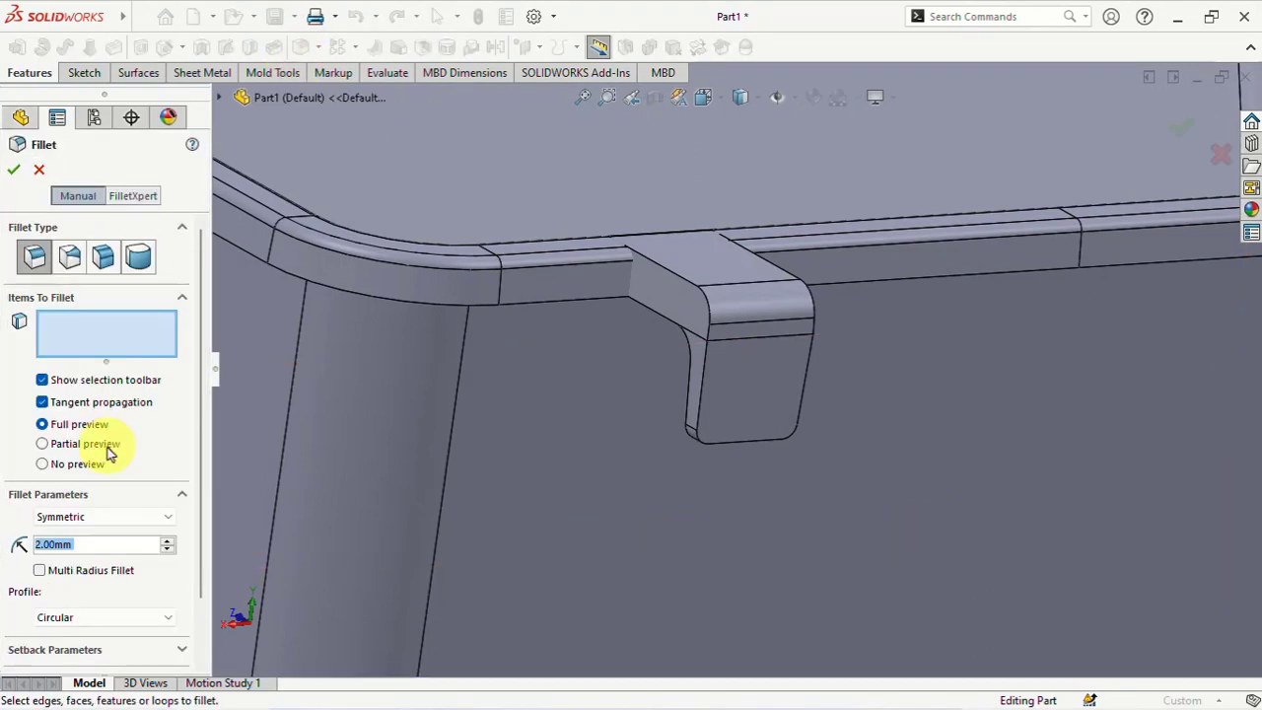
click(700, 403)
click(714, 294)
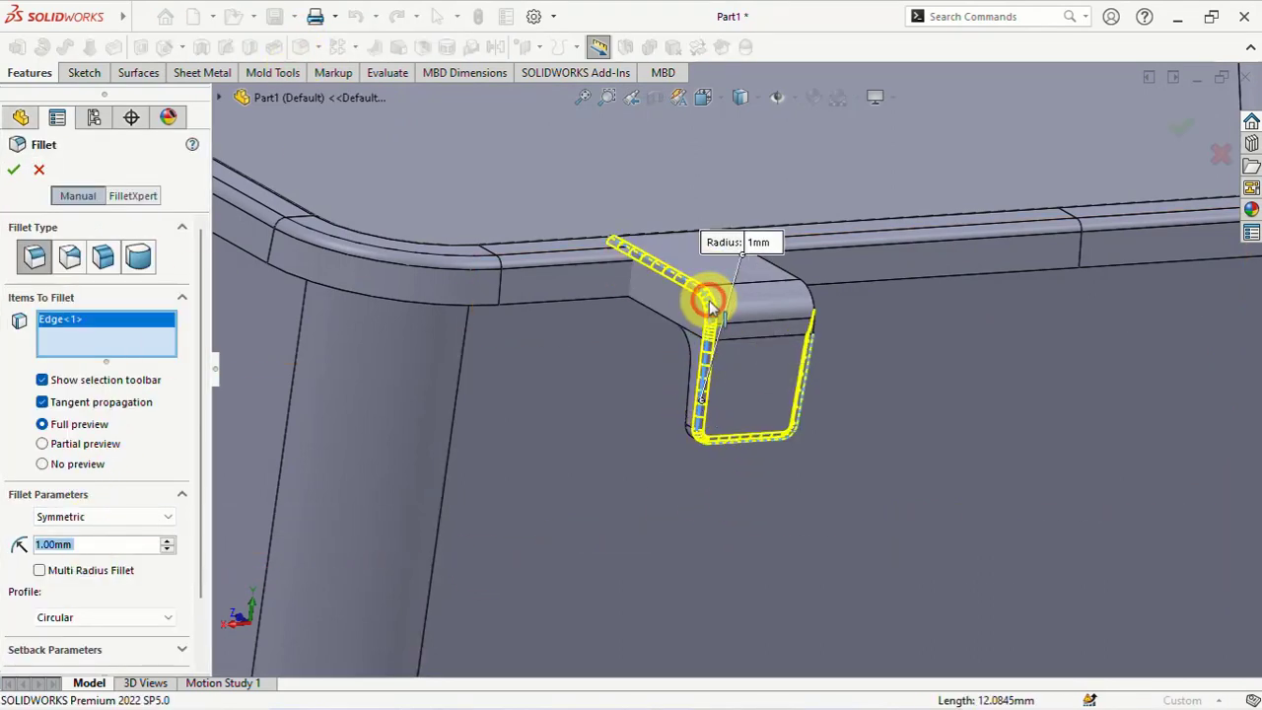
click(812, 298)
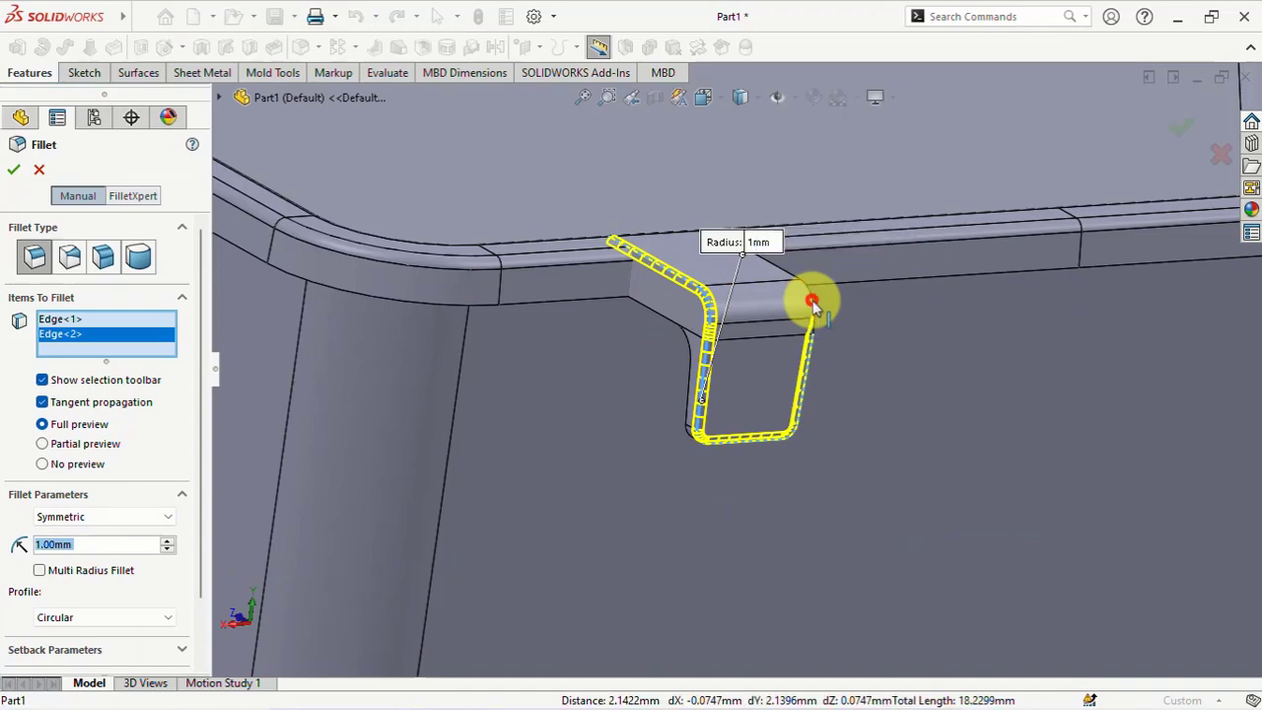
click(1183, 121)
mouse_move(803, 326)
middle_down()
mouse_move(809, 365)
mouse_move(863, 279)
middle_up()
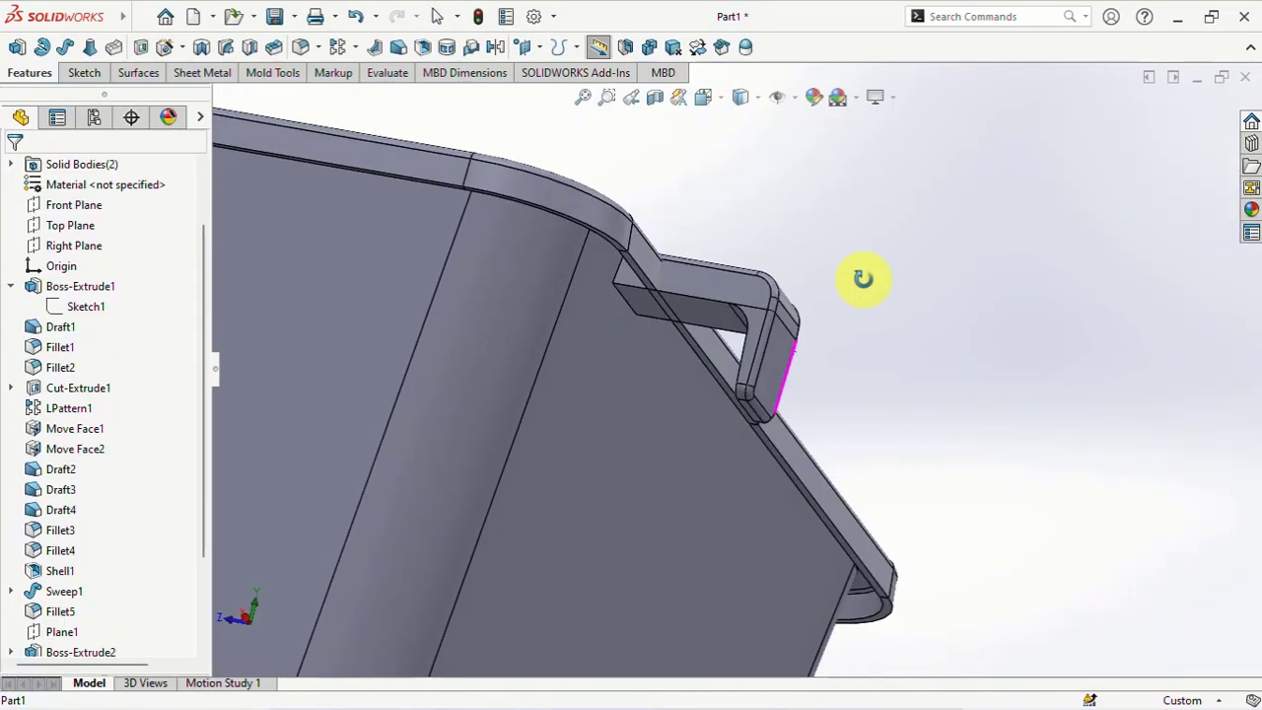
Set up a Split using the face under the hook to cut the bin body into bodies
click(626, 47)
click(692, 318)
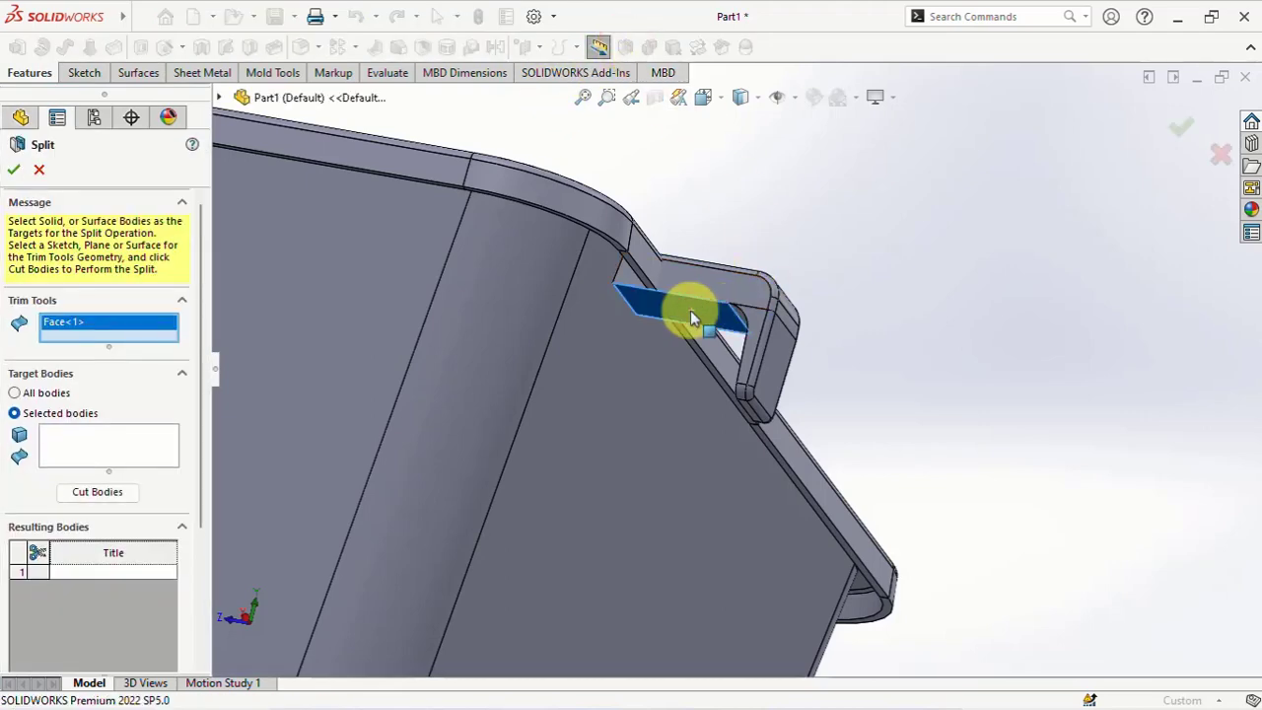
click(88, 442)
click(779, 326)
click(97, 491)
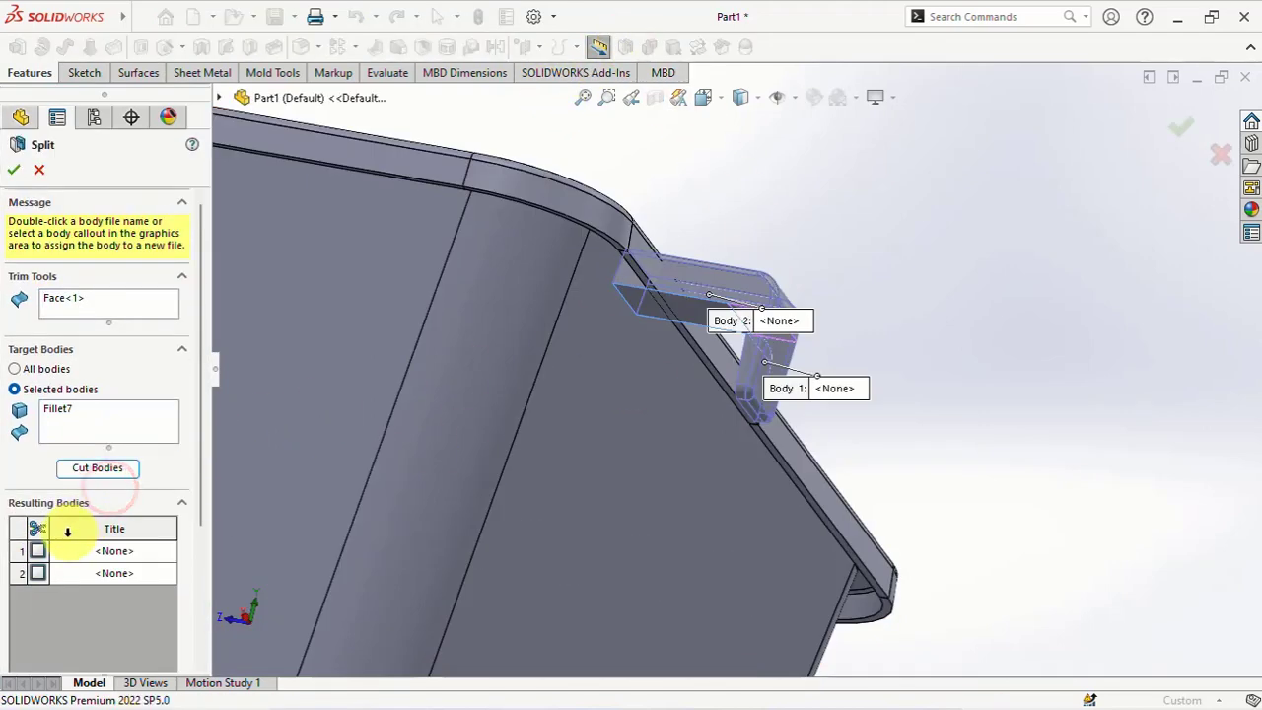
Accept the Split into separate bodies, then fillet the hook's edge loop at 1 mm
click(14, 169)
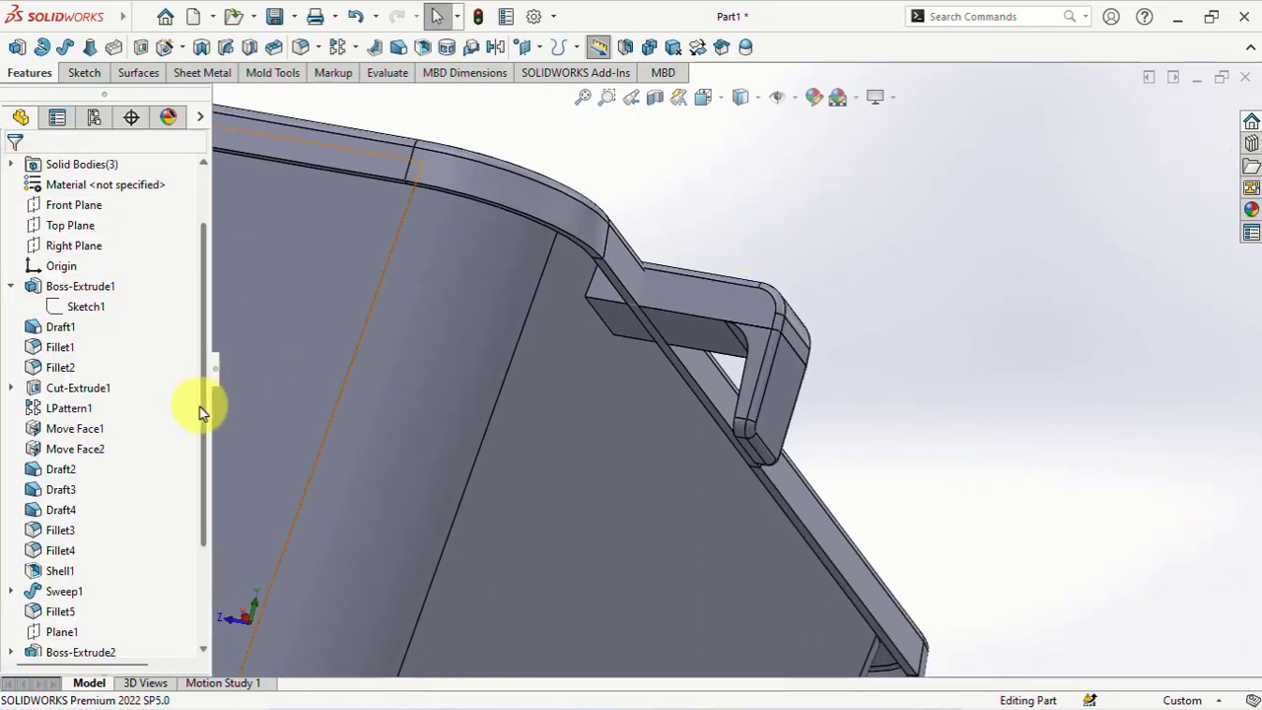
drag(201, 412, 193, 505)
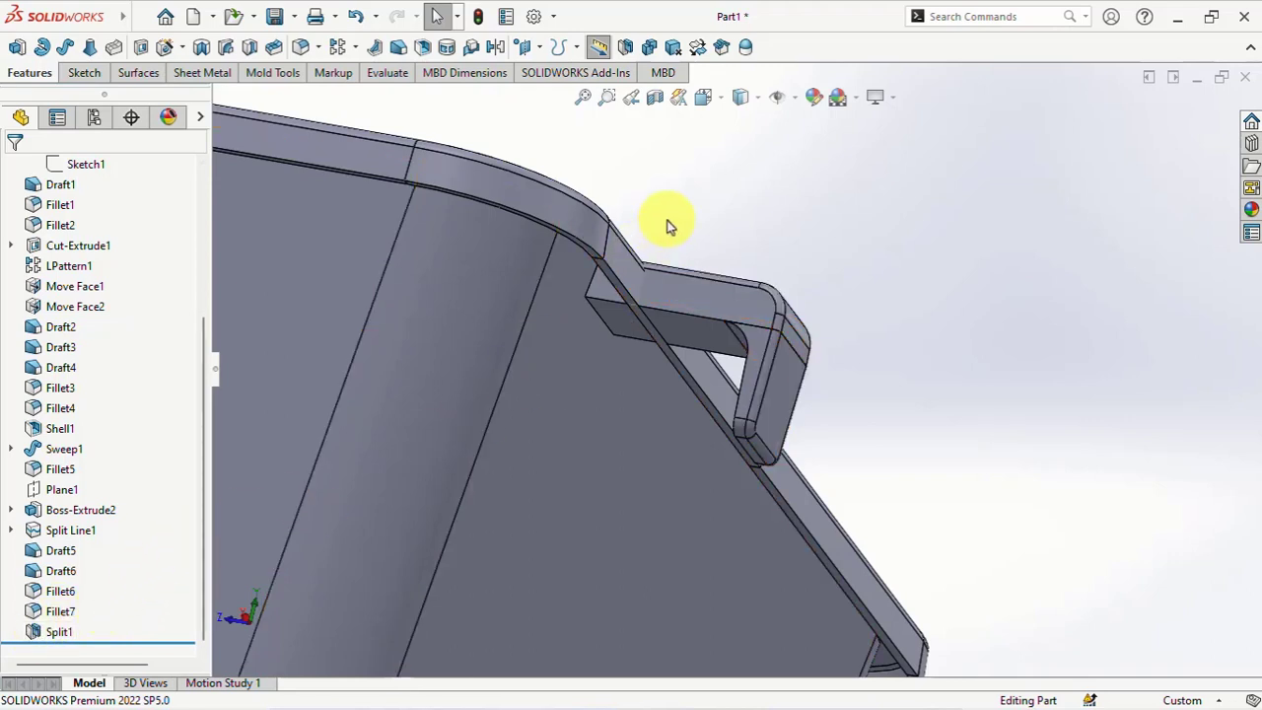
click(300, 50)
mouse_move(755, 394)
middle_down()
mouse_move(792, 374)
mouse_move(749, 414)
middle_up()
click(742, 399)
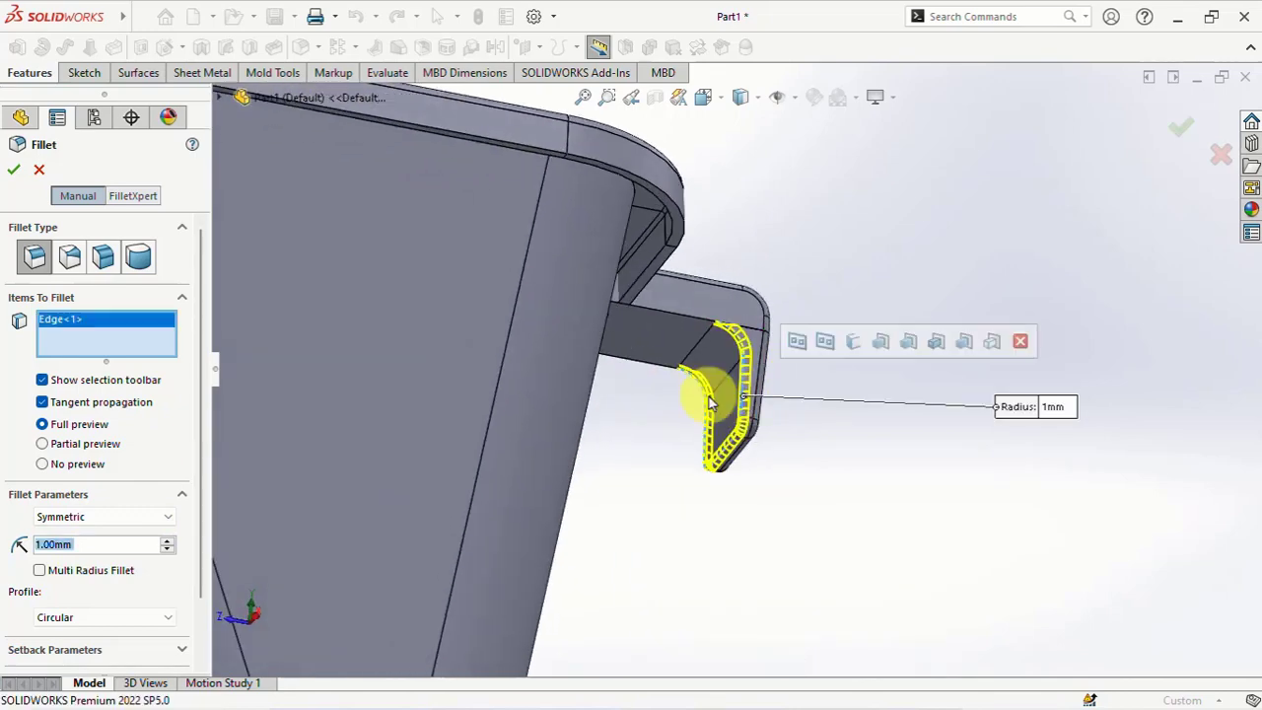
click(14, 170)
scroll(809, 270, up, 5)
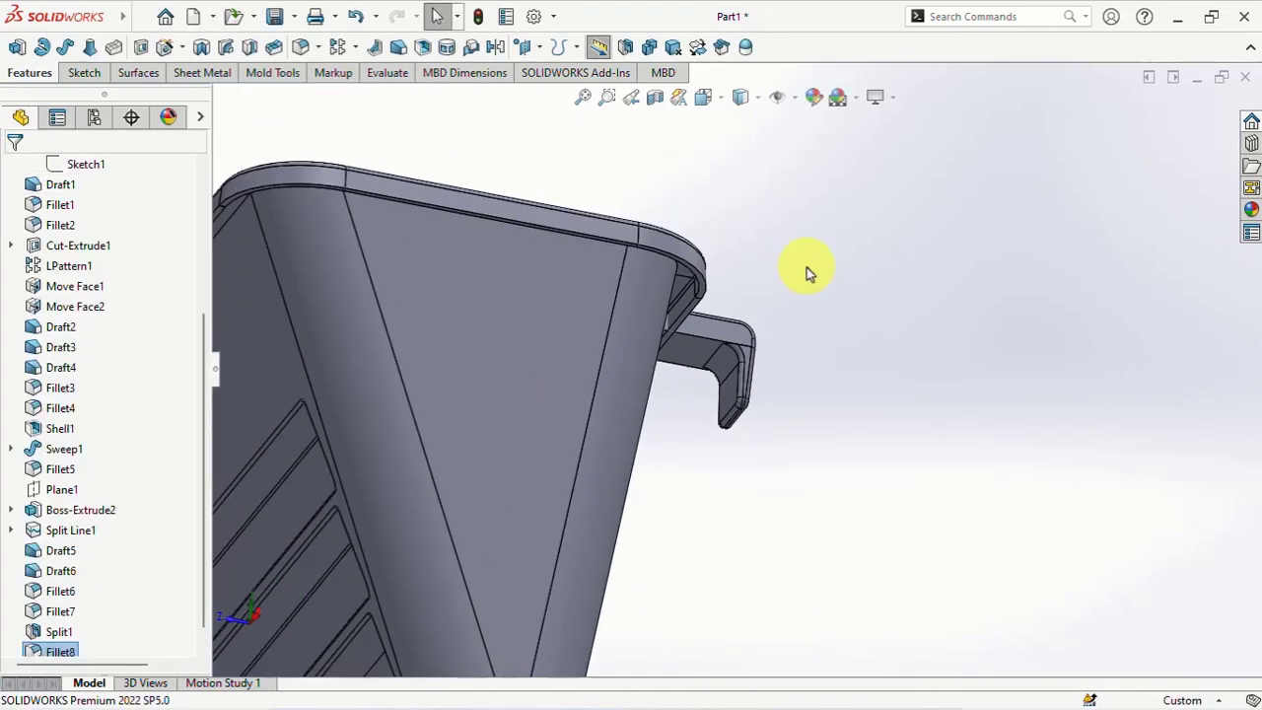
middle_drag(808, 270, 727, 346)
drag(205, 422, 192, 225)
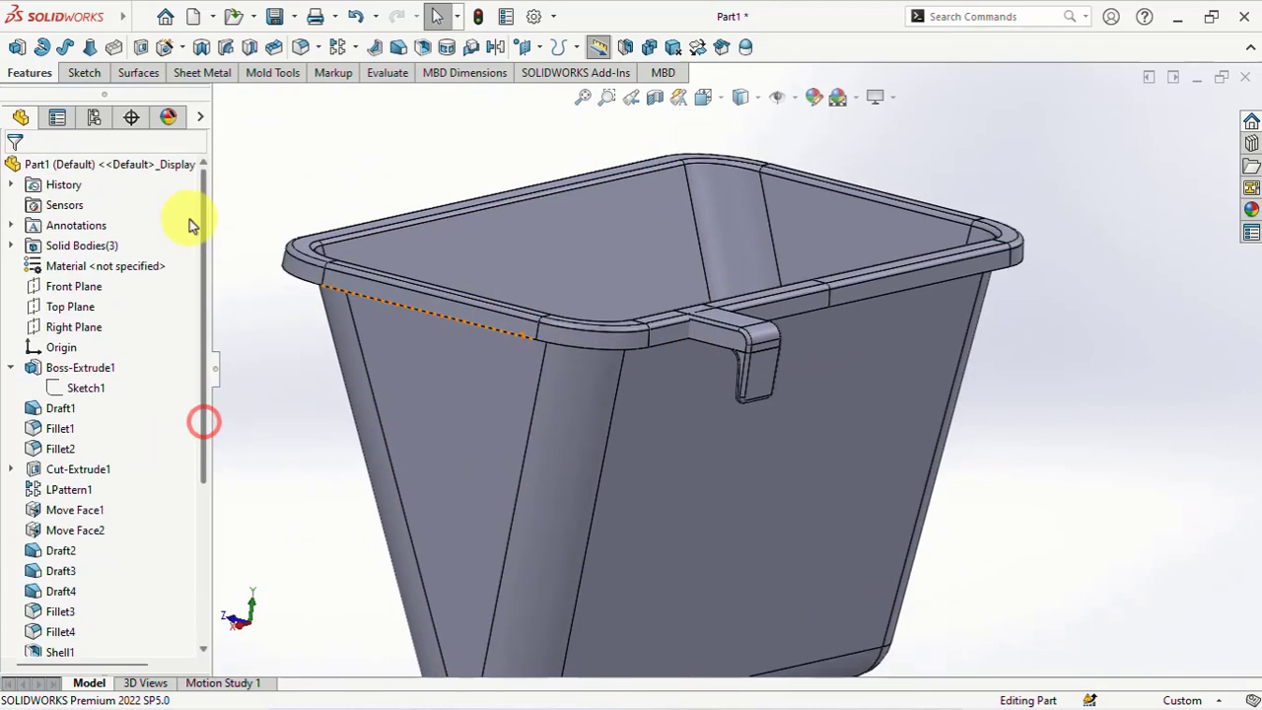
Mirror the hook bodies across the Right Plane to the bin's opposite end
click(76, 329)
middle_drag(337, 306, 549, 240)
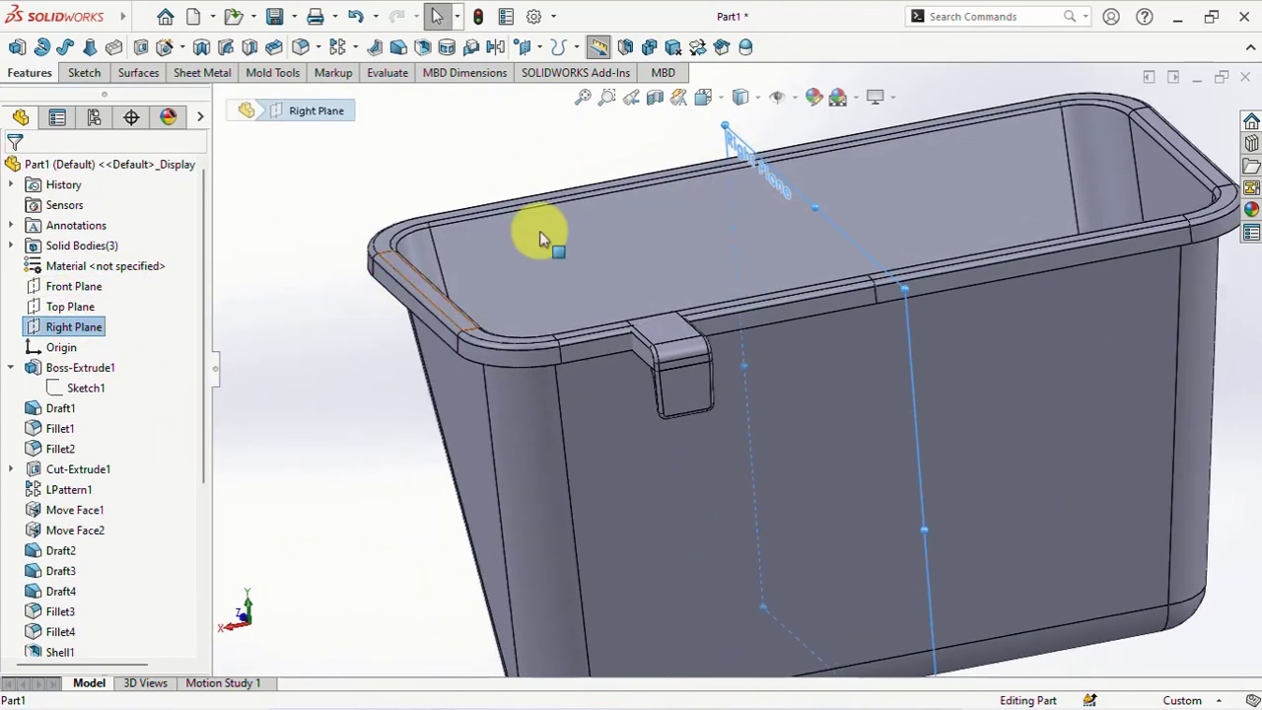
click(500, 49)
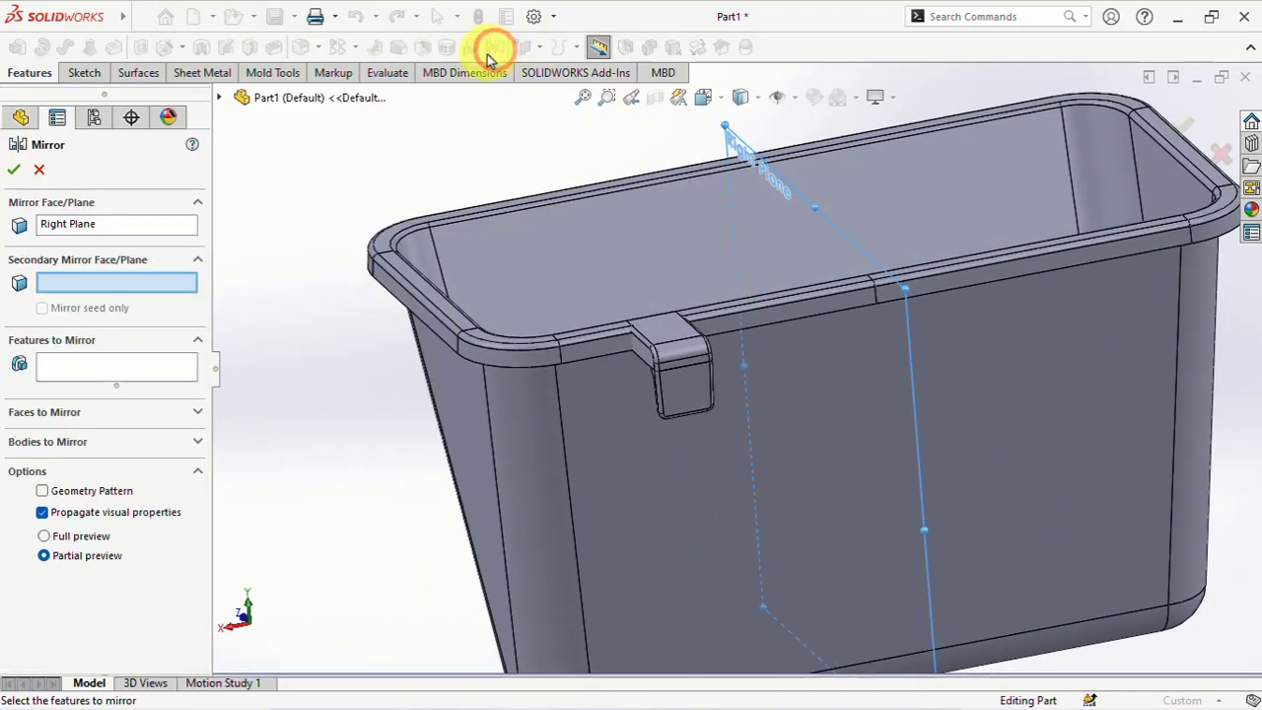
click(18, 443)
click(690, 375)
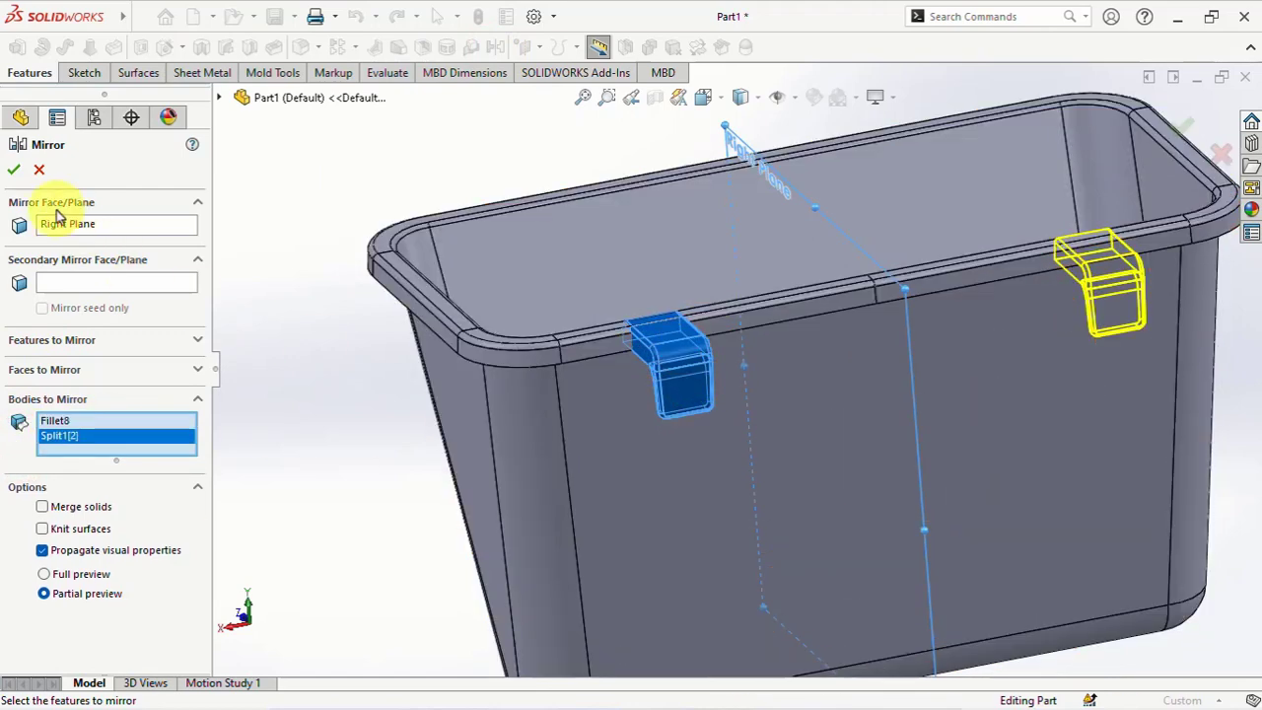
click(16, 170)
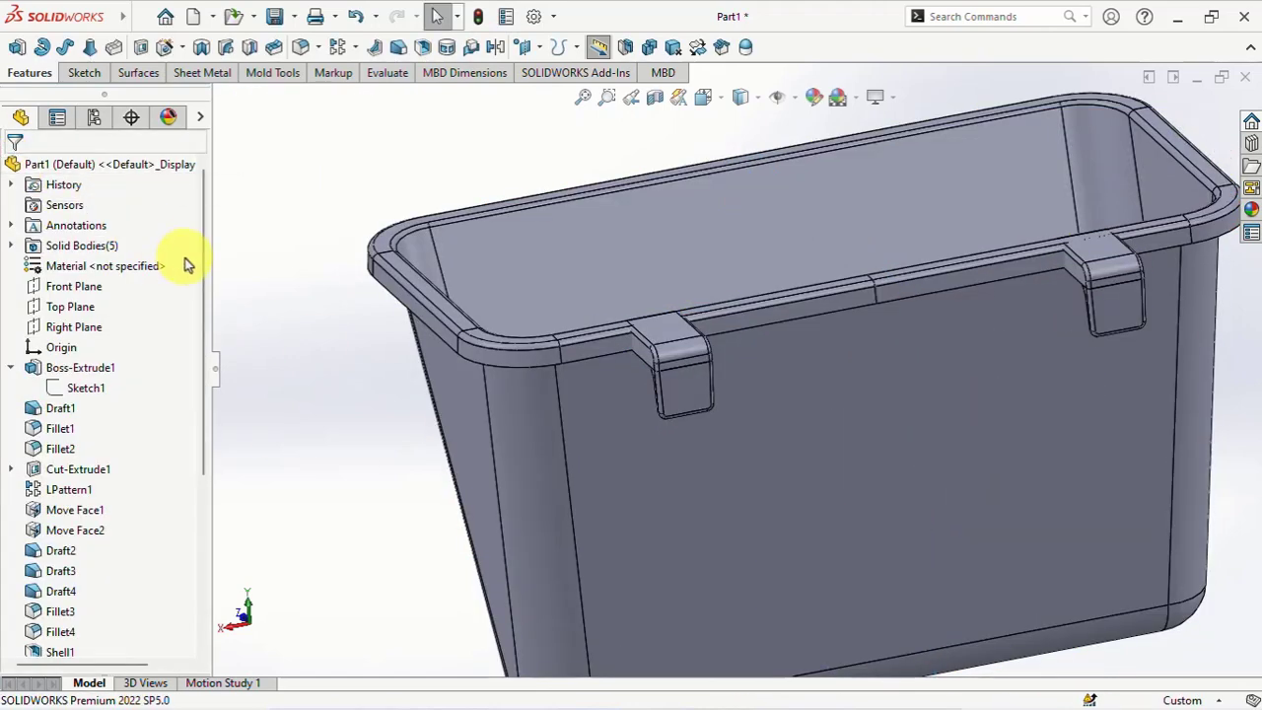
click(449, 150)
Combine the bin body with both original and mirrored hook bodies using Add
click(651, 50)
click(615, 265)
click(690, 366)
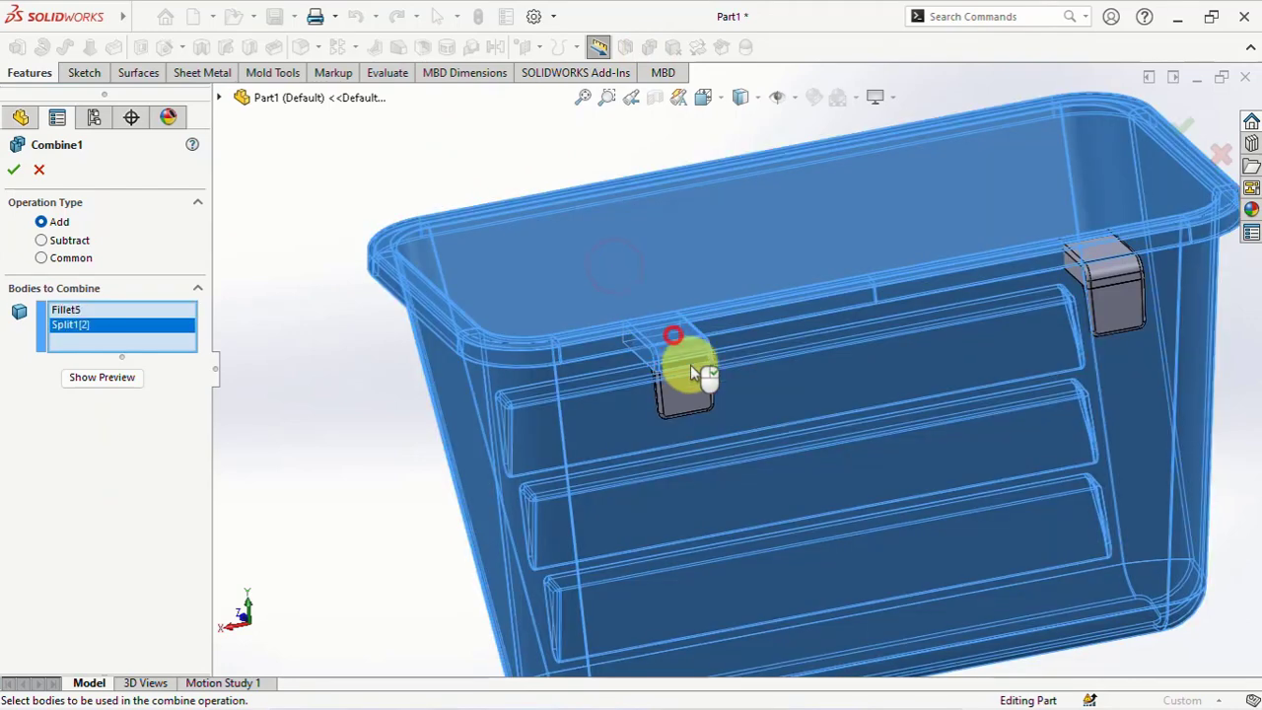
click(688, 373)
click(1099, 268)
click(1099, 269)
click(102, 414)
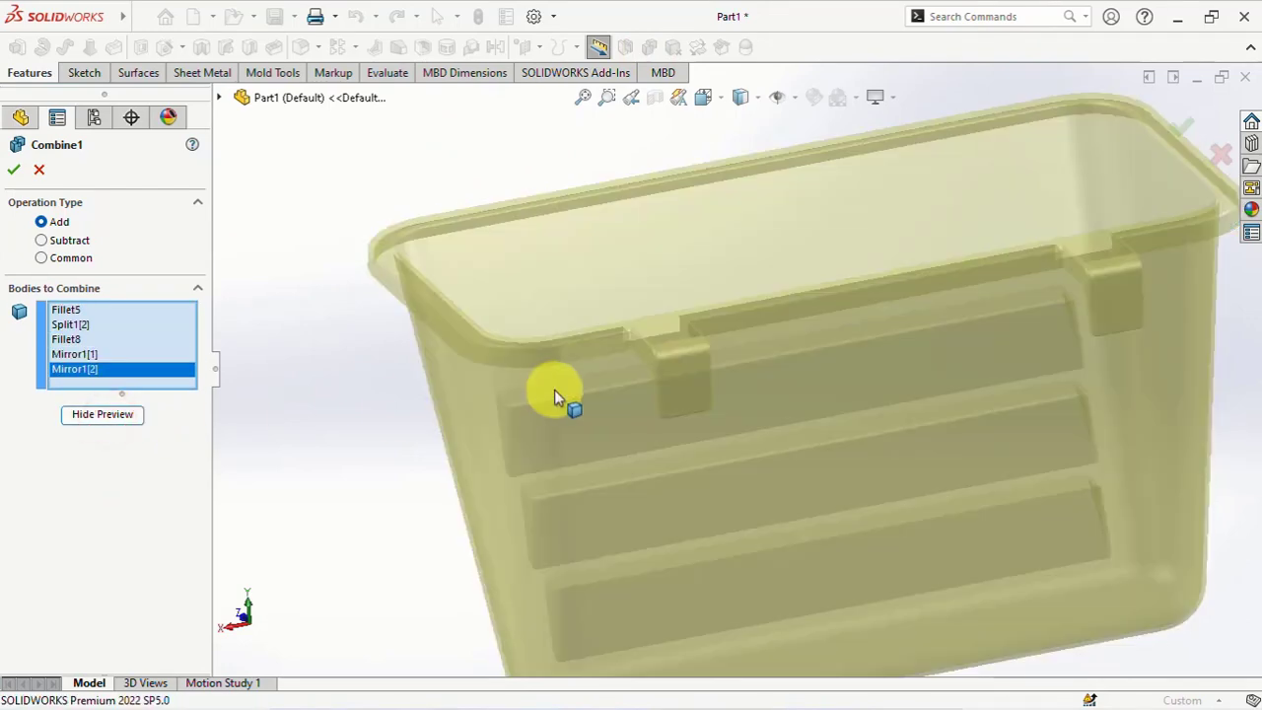
click(11, 171)
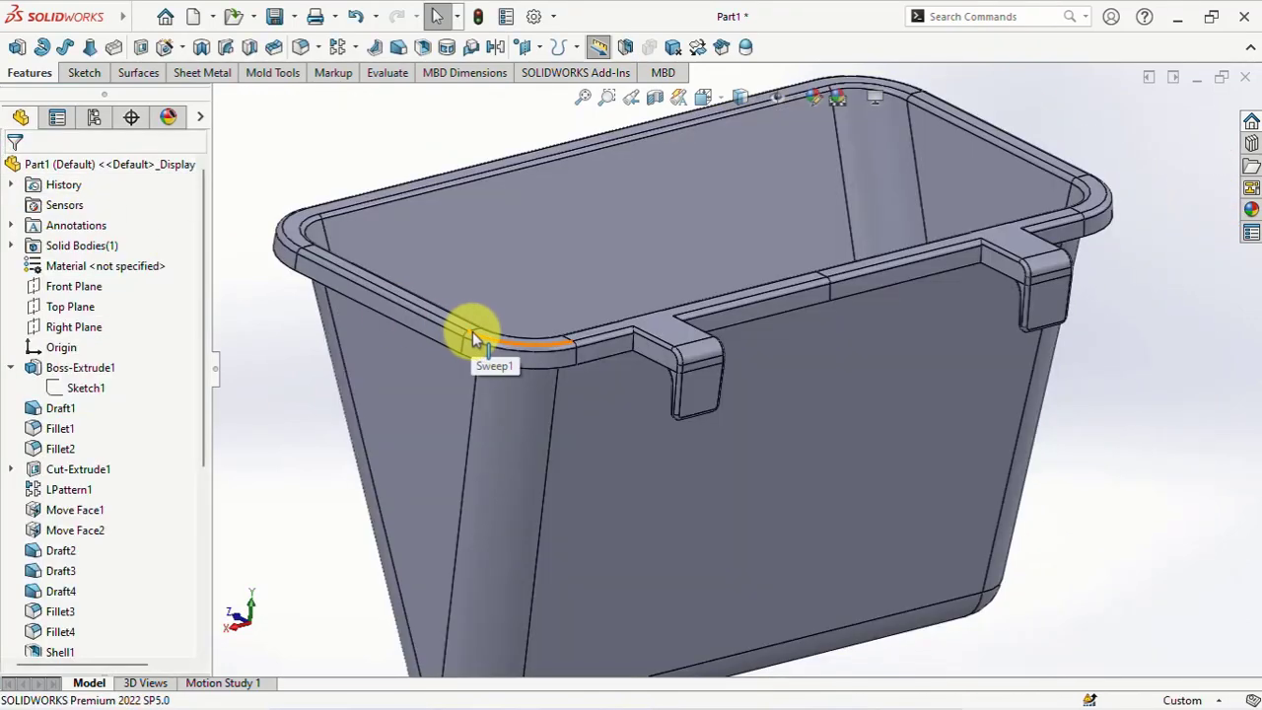
Start a Delete Face and select the first three sliver faces along the rim edge
middle_drag(653, 366, 798, 411)
scroll(690, 342, down, 3)
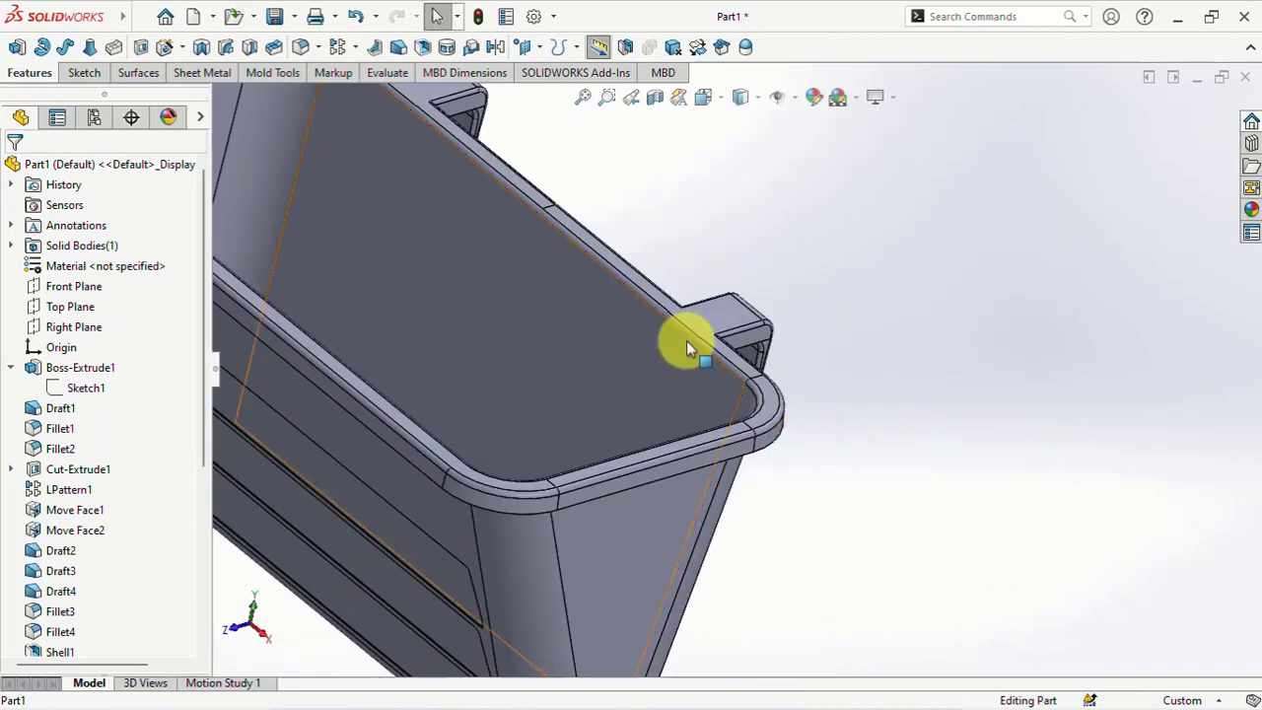
scroll(679, 318, down, 3)
middle_drag(680, 312, 654, 258)
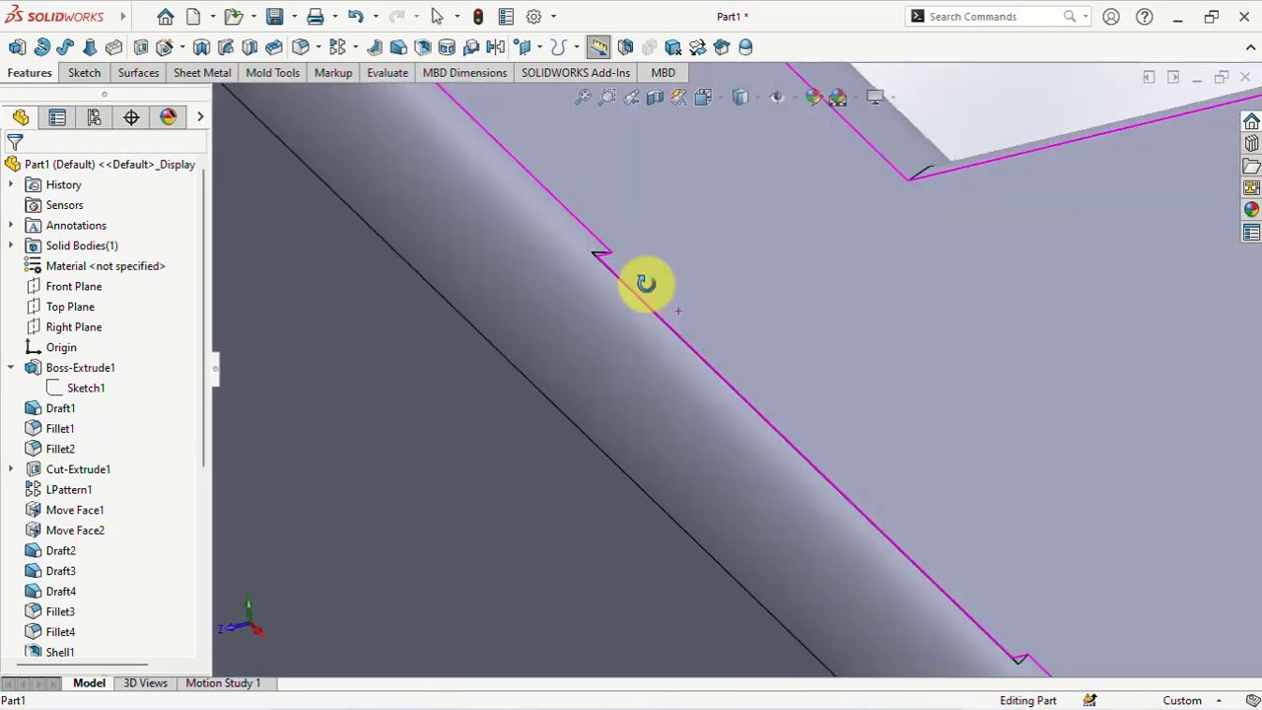
click(133, 72)
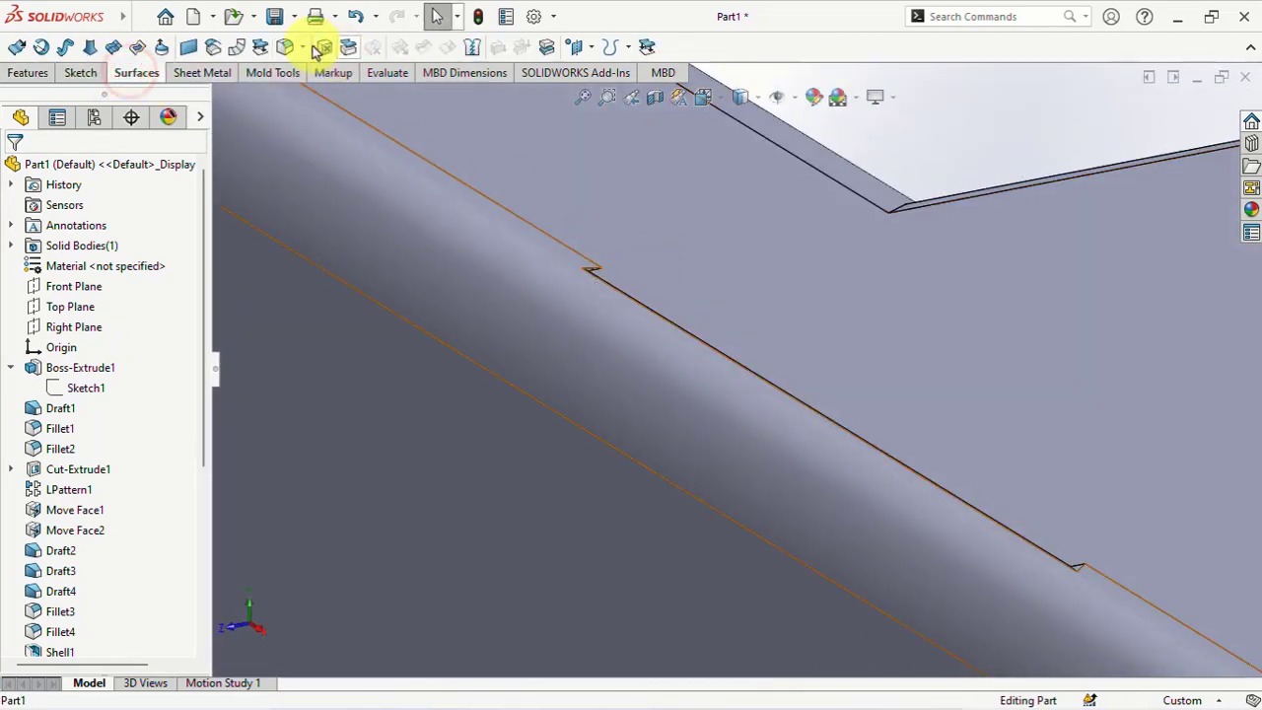
click(320, 47)
scroll(888, 542, down, 3)
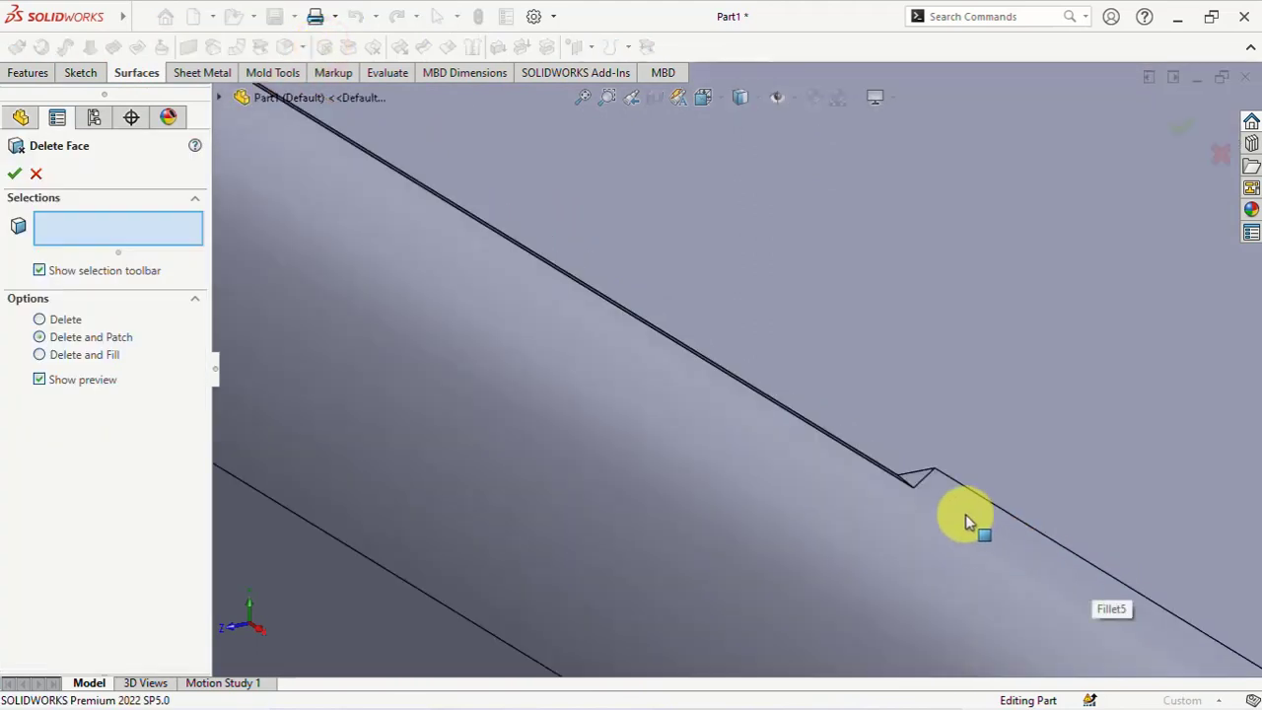
click(908, 481)
click(890, 473)
scroll(809, 456, up, 2)
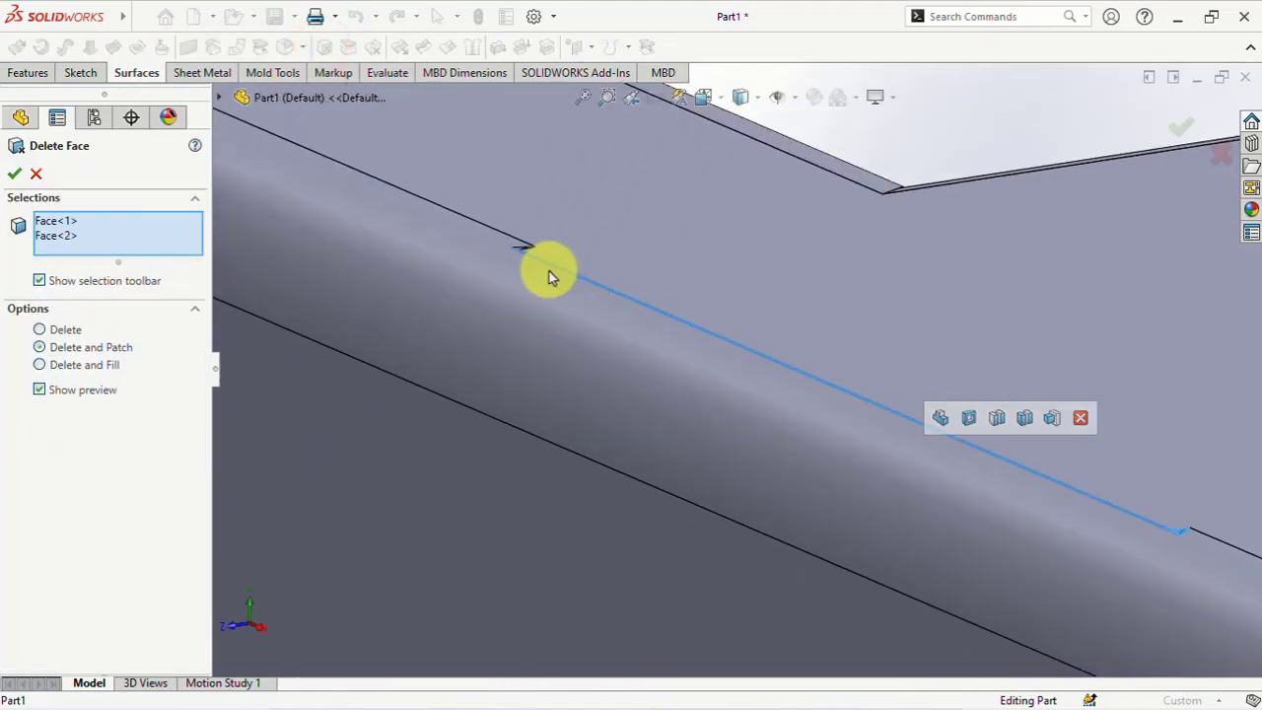
scroll(546, 266, down, 1)
click(537, 255)
Add the last three sliver faces and apply Delete and Patch, then zoom out
scroll(592, 309, up, 1)
scroll(523, 311, up, 1)
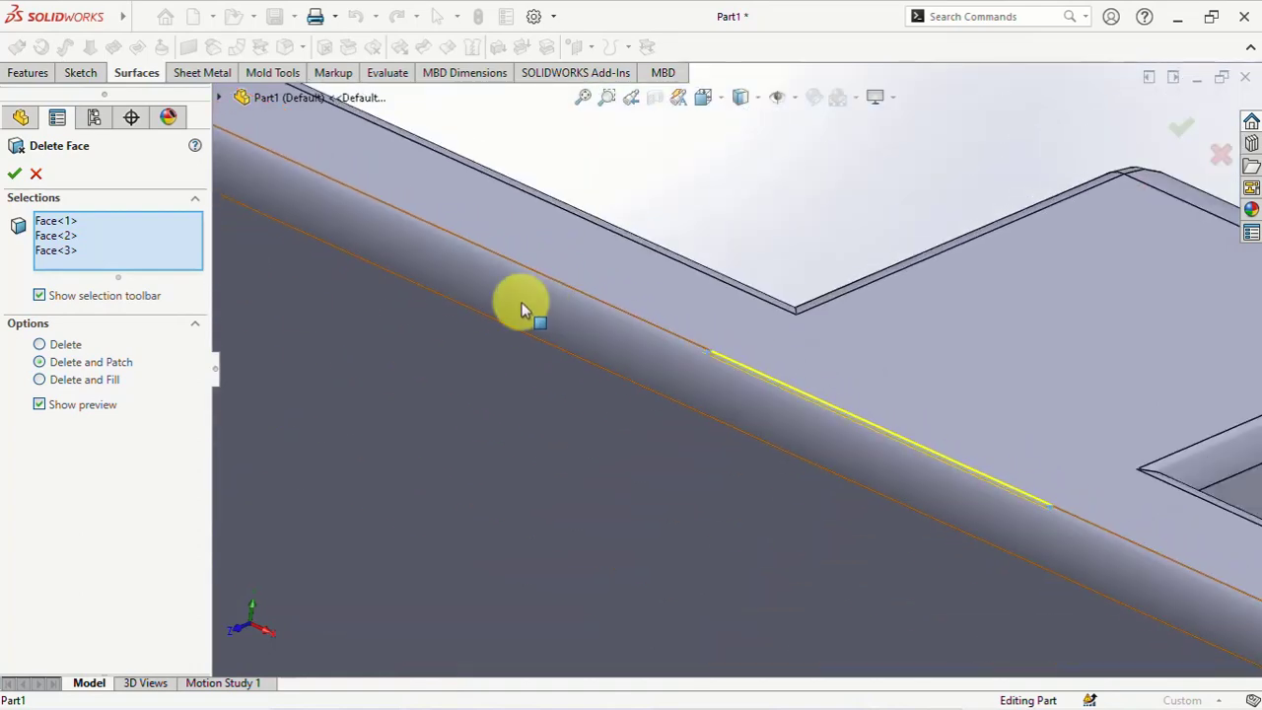
scroll(352, 183, up, 2)
scroll(332, 186, down, 2)
scroll(516, 268, down, 1)
scroll(759, 374, down, 2)
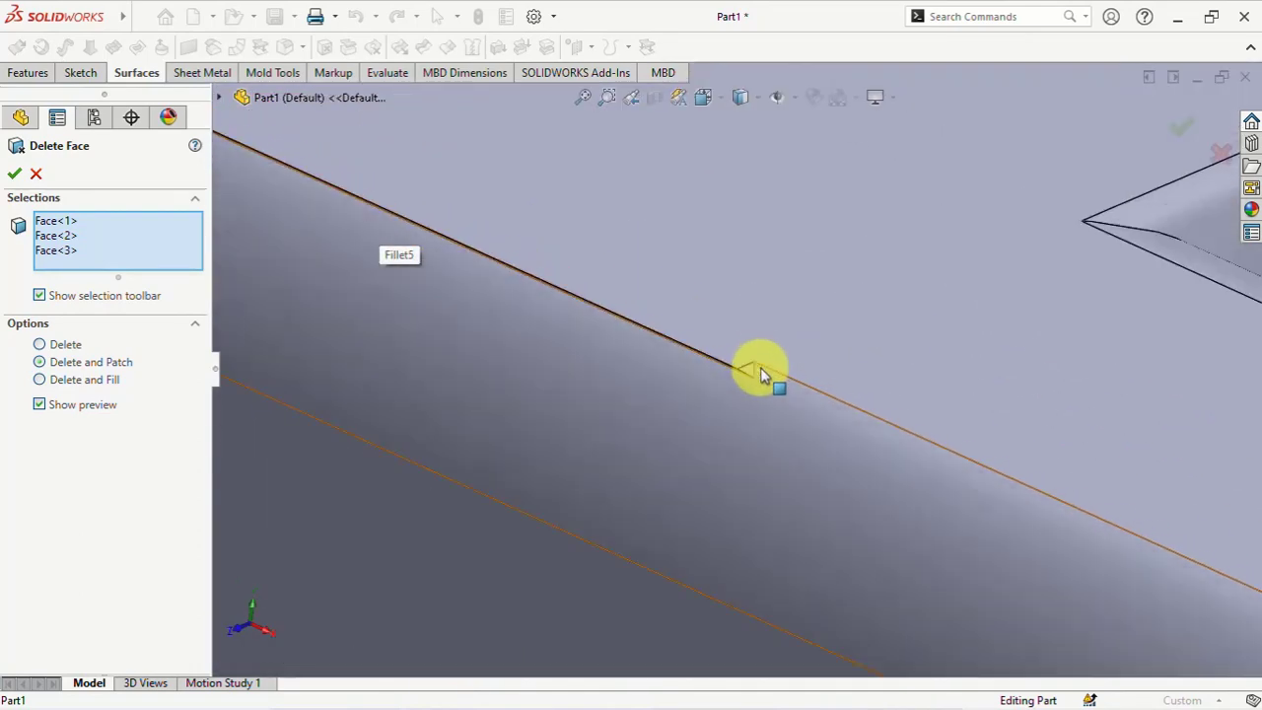
click(708, 367)
click(695, 367)
scroll(589, 324, up, 2)
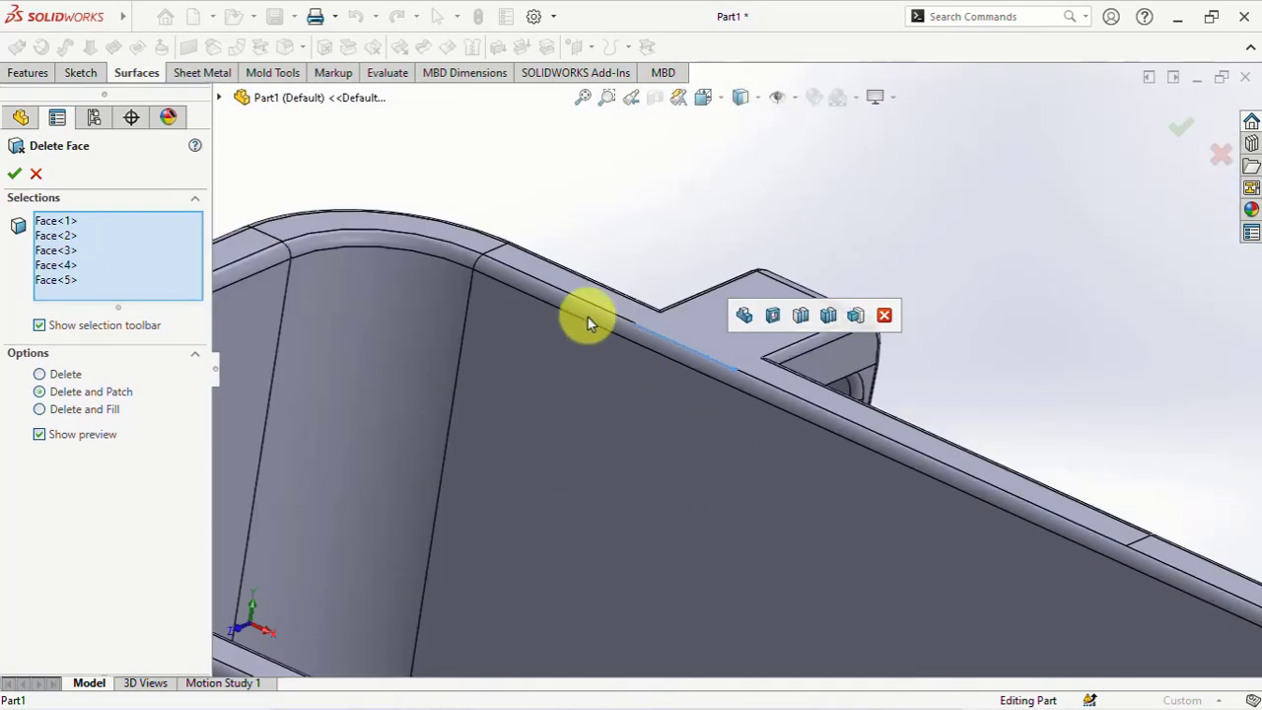
scroll(704, 405, down, 3)
scroll(645, 389, down, 2)
click(645, 389)
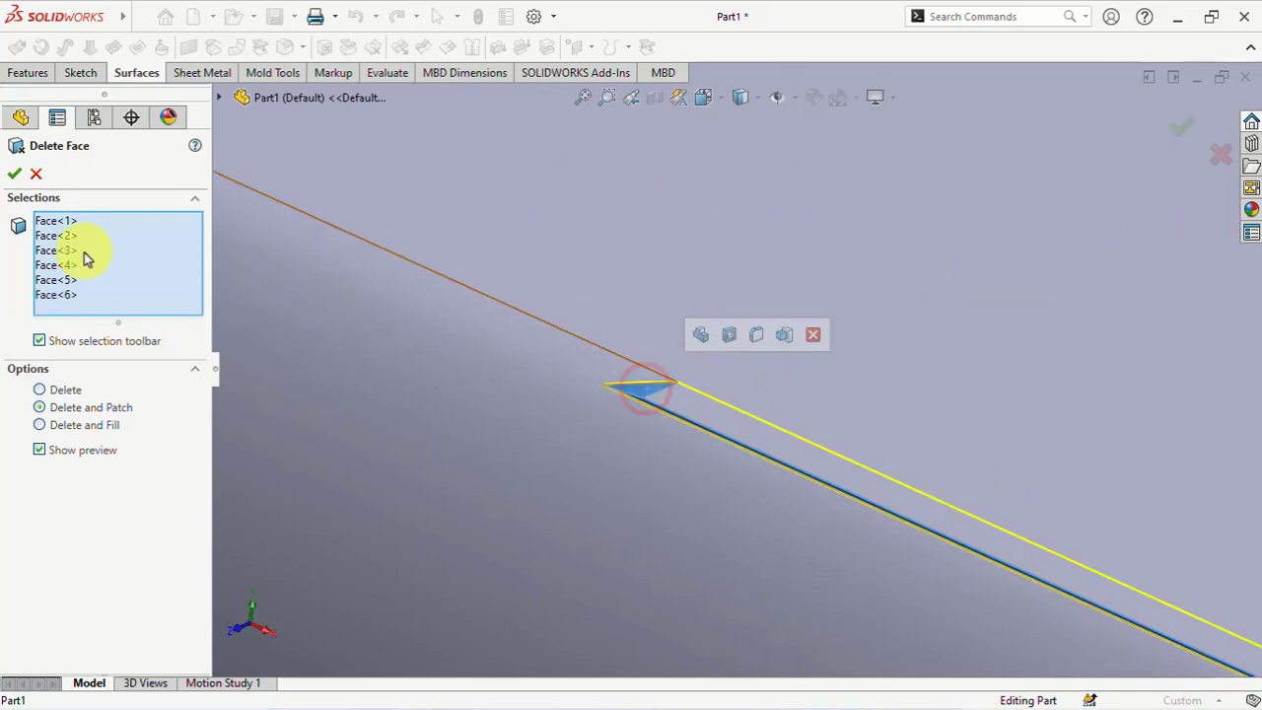
click(11, 175)
scroll(564, 339, up, 3)
scroll(564, 339, up, 2)
scroll(567, 345, up, 1)
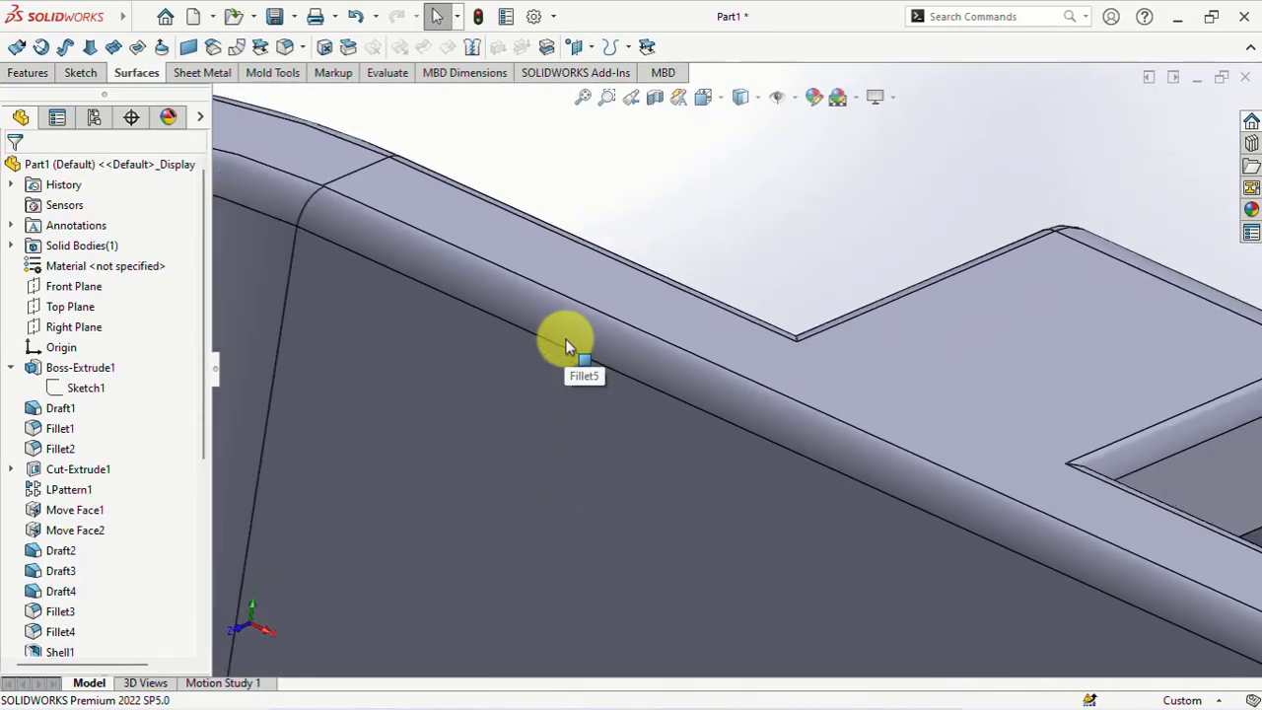
scroll(564, 333, up, 2)
scroll(677, 330, up, 3)
scroll(676, 329, up, 5)
Start a sketch on the interior rib face with a vertical centerline across it
middle_drag(676, 329, 653, 408)
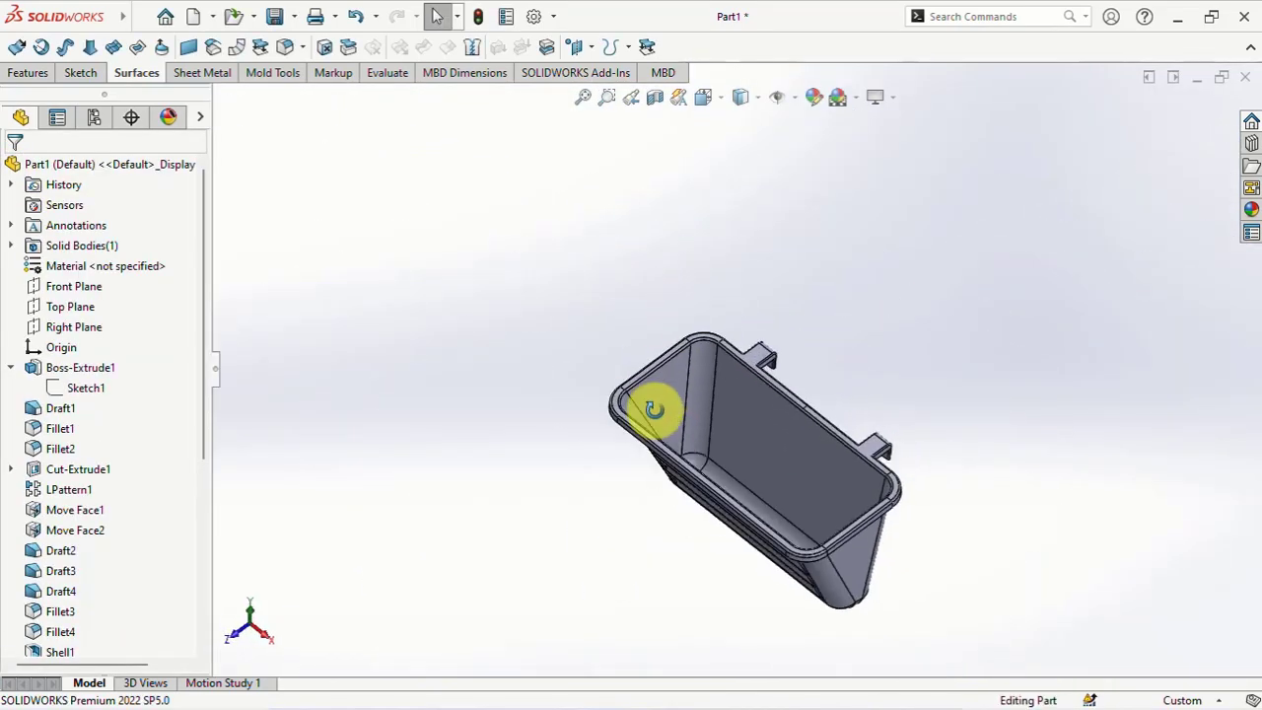
scroll(731, 443, down, 5)
scroll(665, 511, down, 2)
click(634, 520)
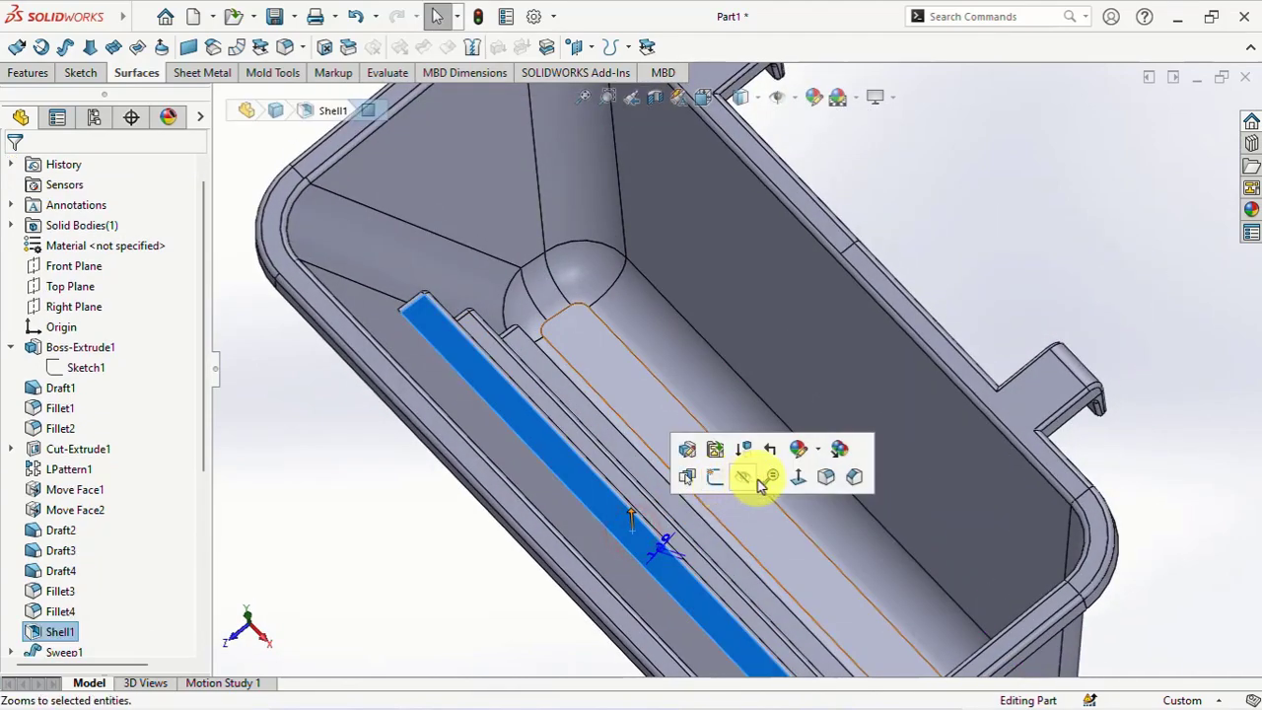
click(716, 480)
scroll(479, 344, down, 5)
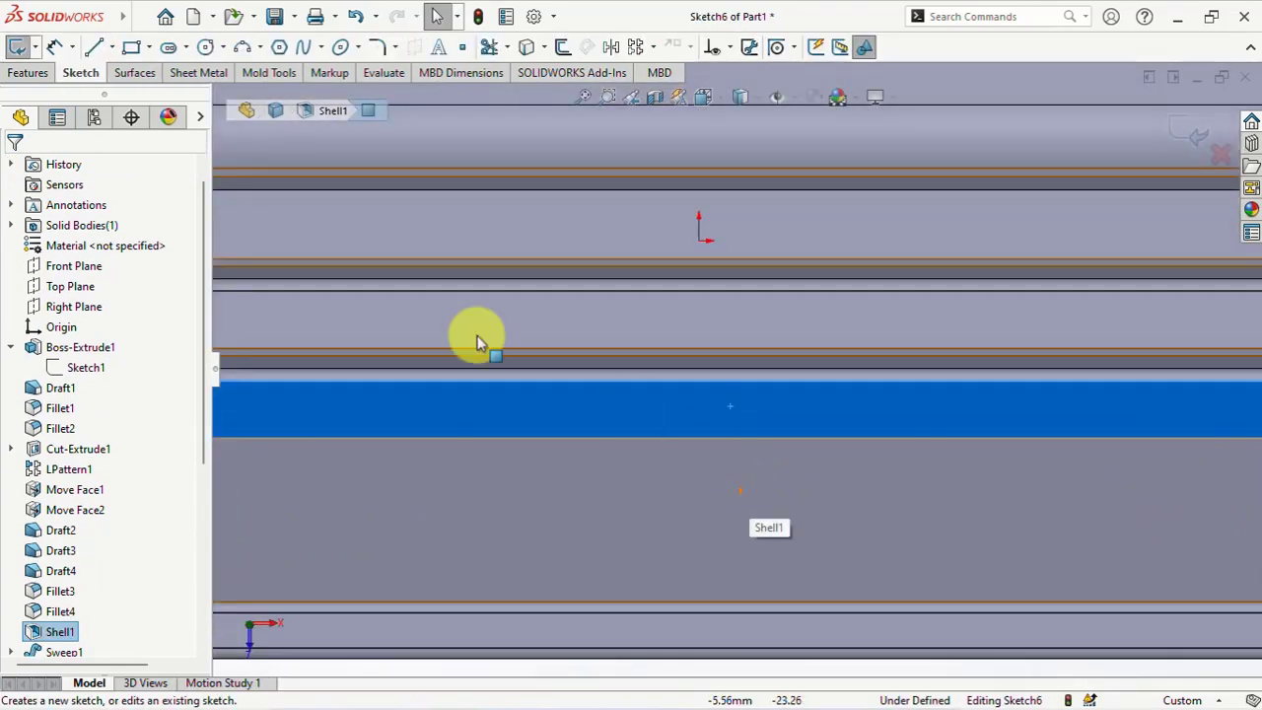
click(107, 47)
click(124, 89)
click(698, 436)
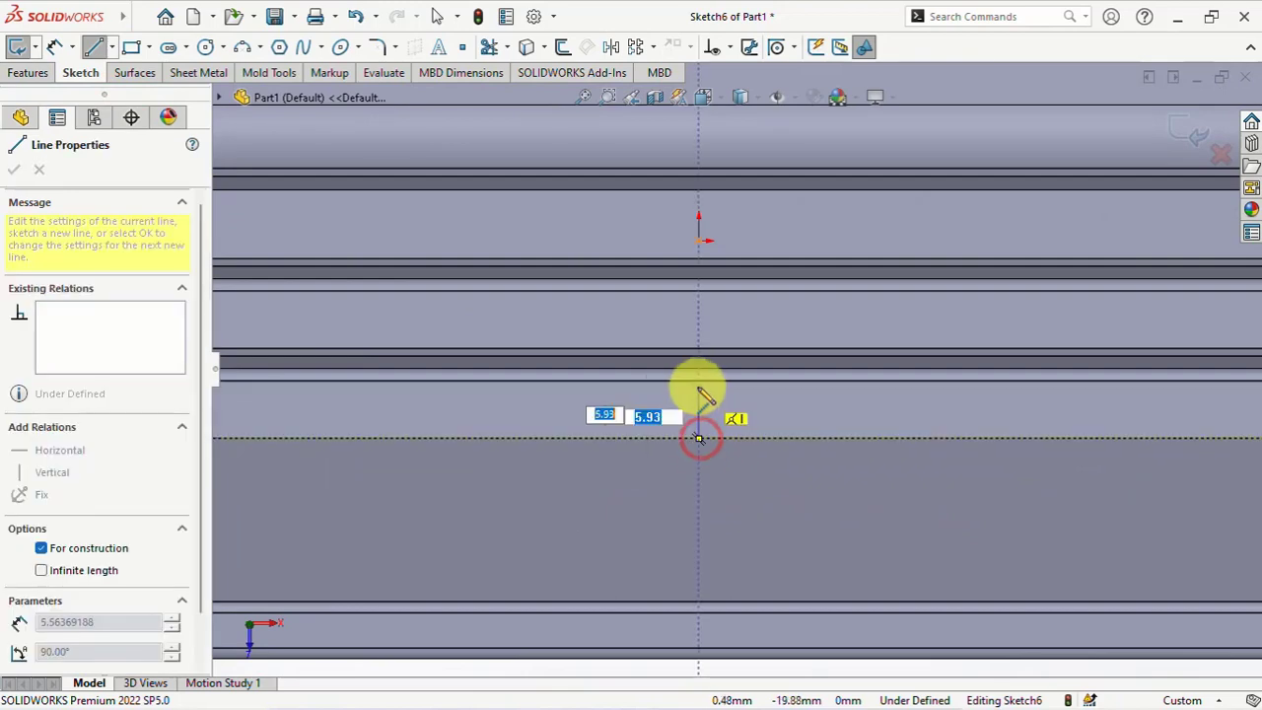
click(698, 380)
right_click(698, 380)
click(729, 397)
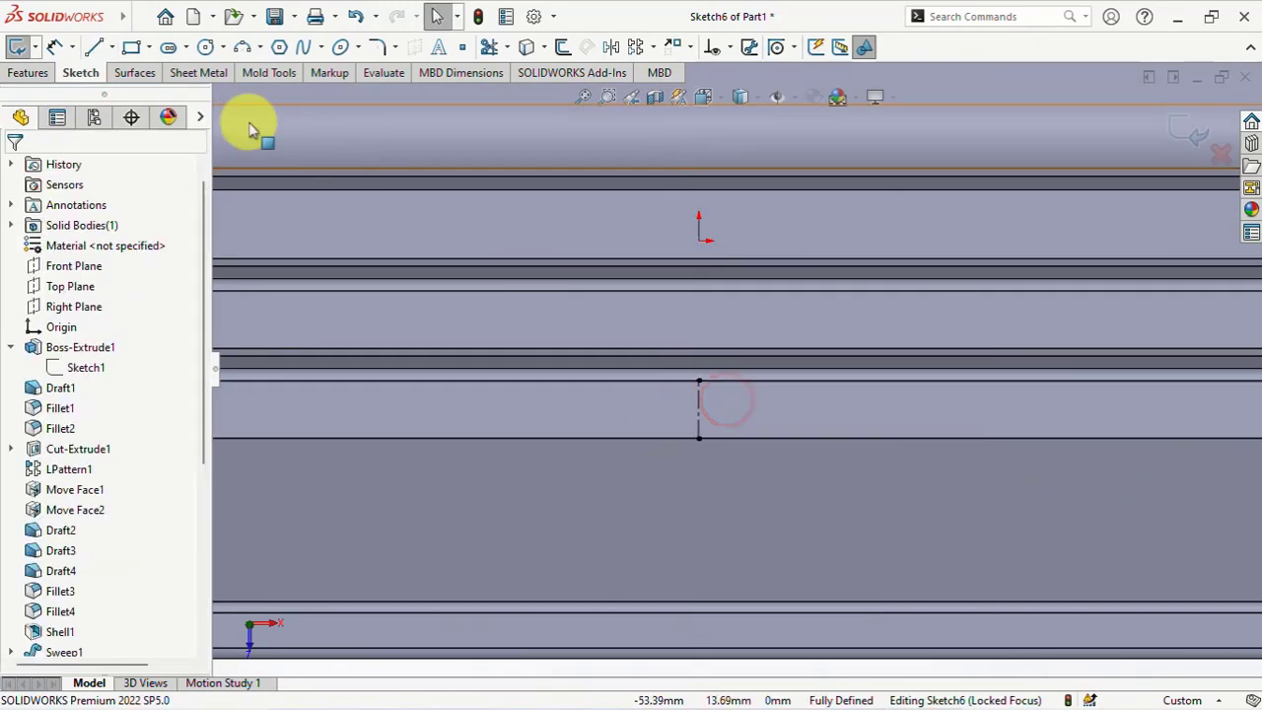
Draw a centerpoint straight slot centred on the centerline
click(182, 51)
click(195, 94)
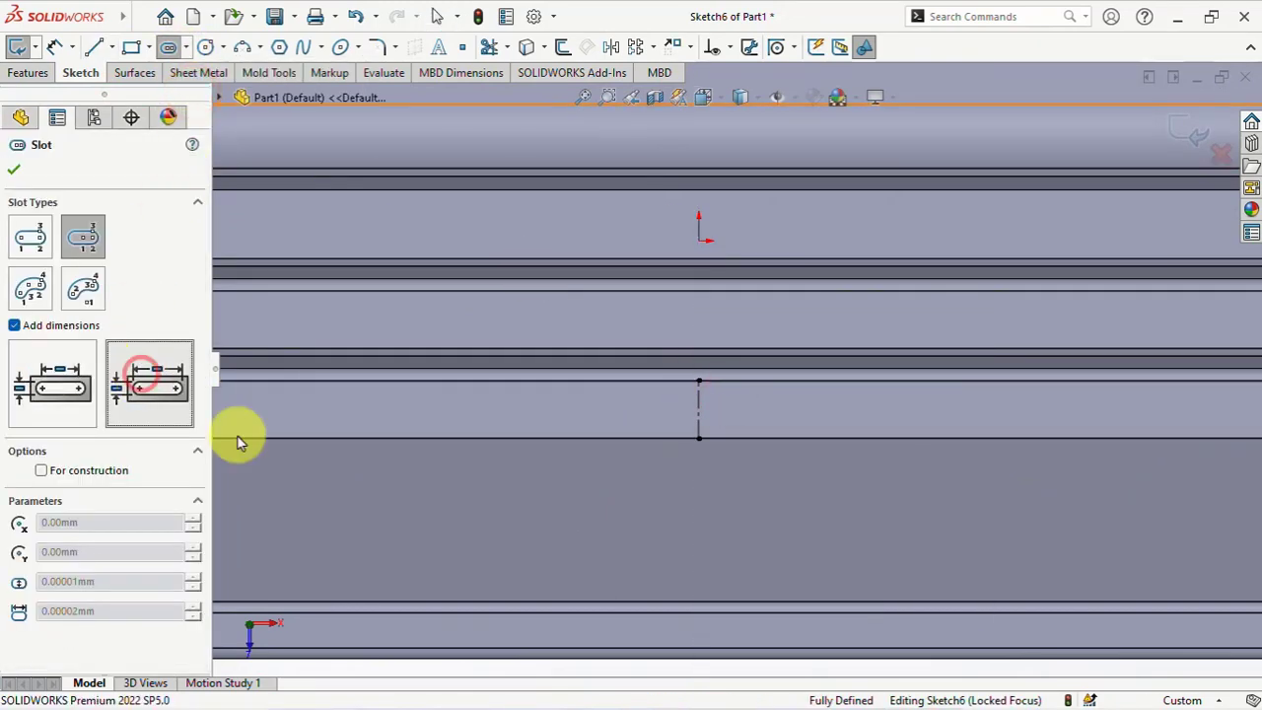
scroll(671, 414, down, 3)
click(632, 389)
click(759, 390)
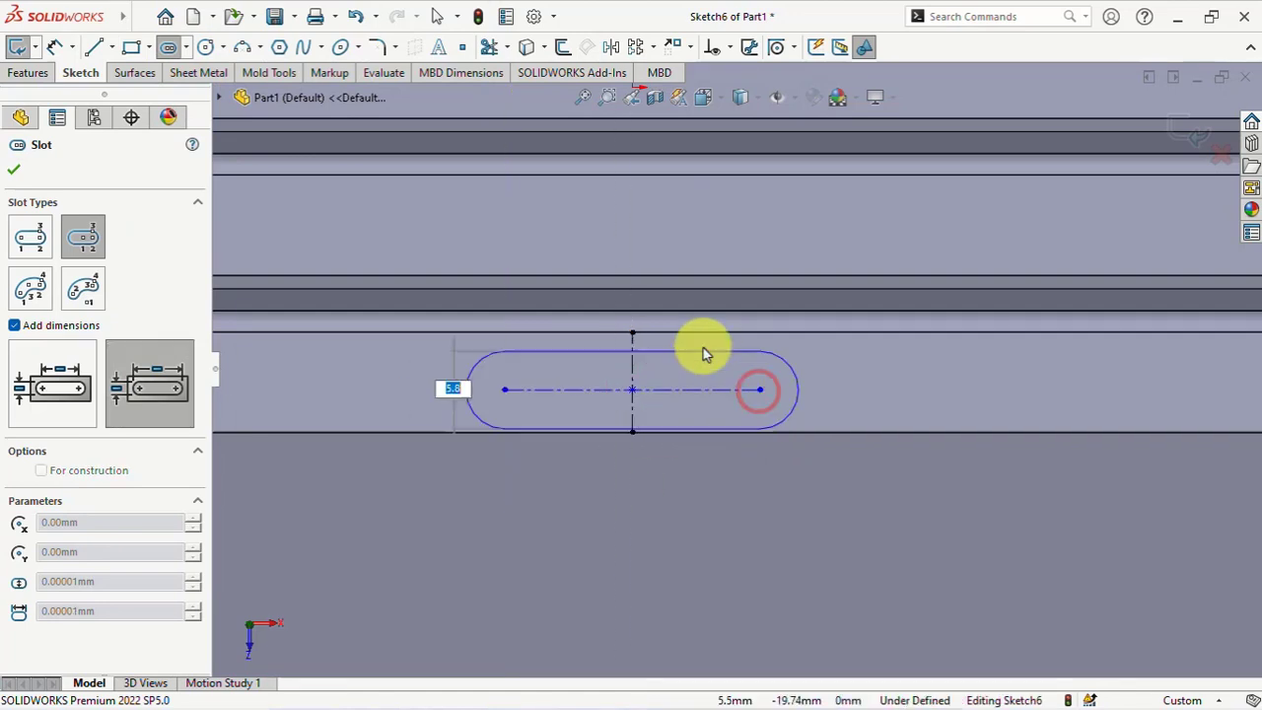
click(702, 344)
key(Escape)
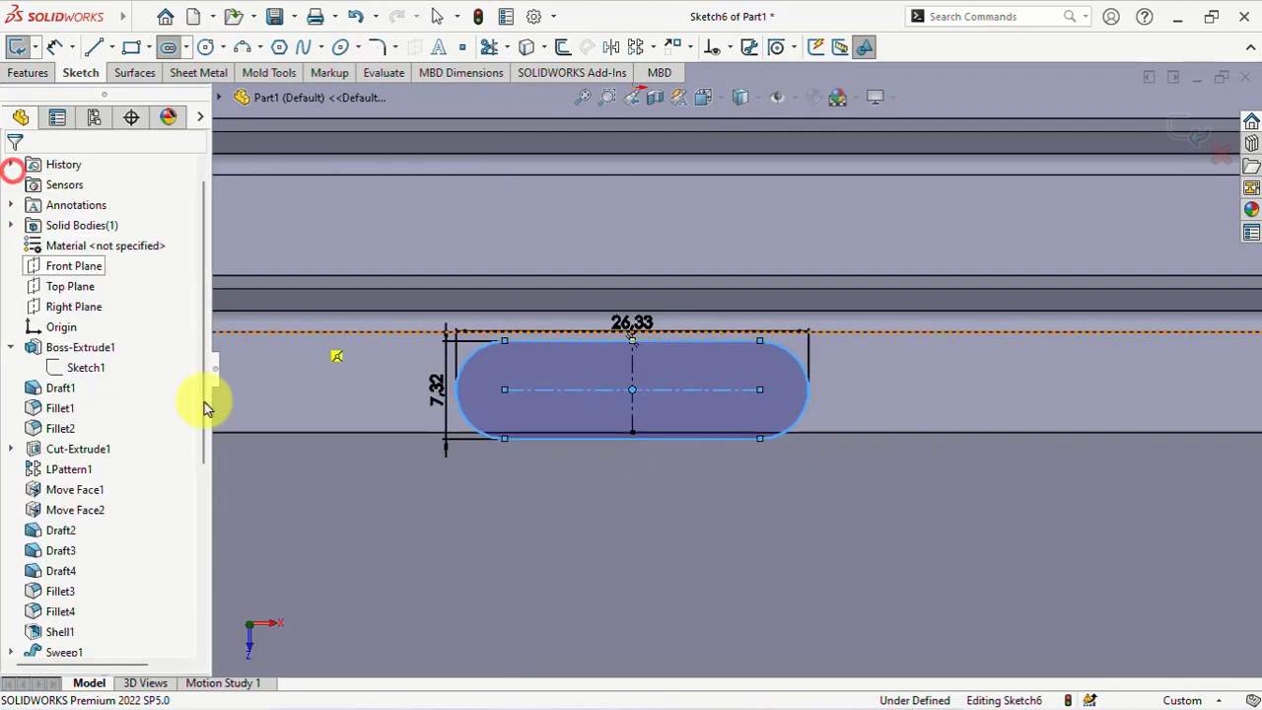
Dimension the slot to 5 mm width and 11 mm length
double_click(437, 389)
text(5)
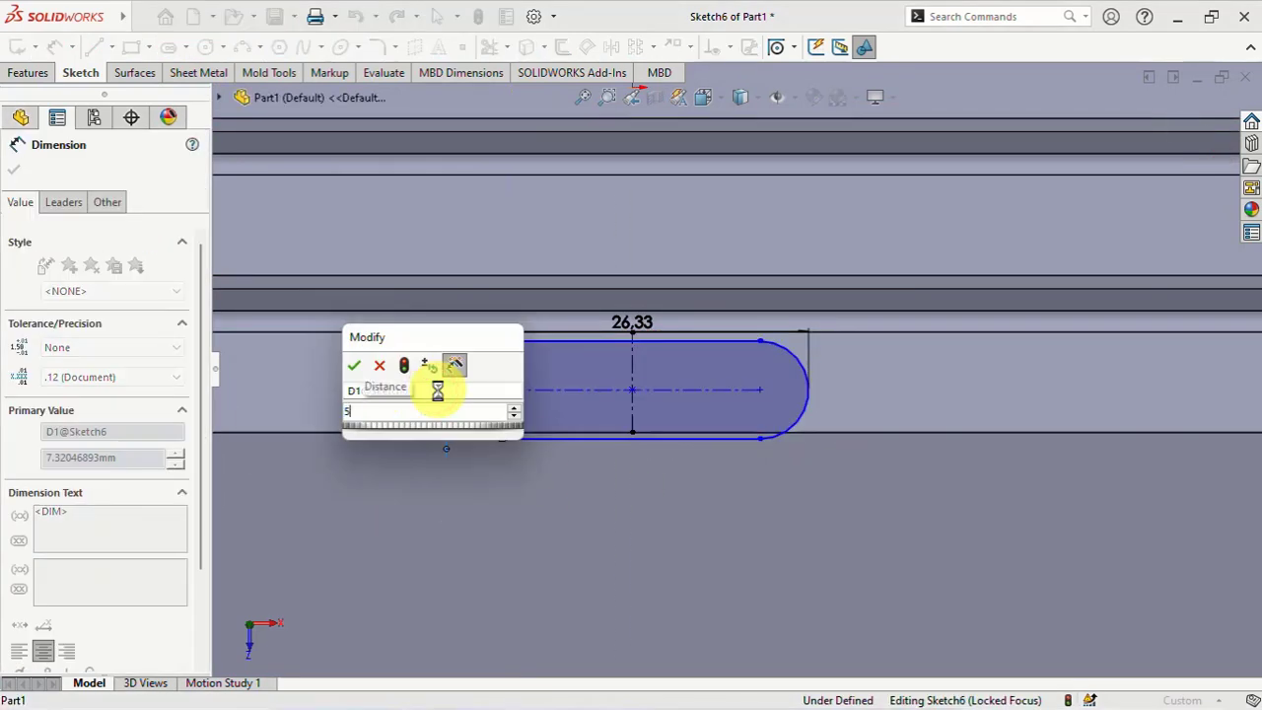
key(Return)
double_click(641, 321)
text(11)
key(Return)
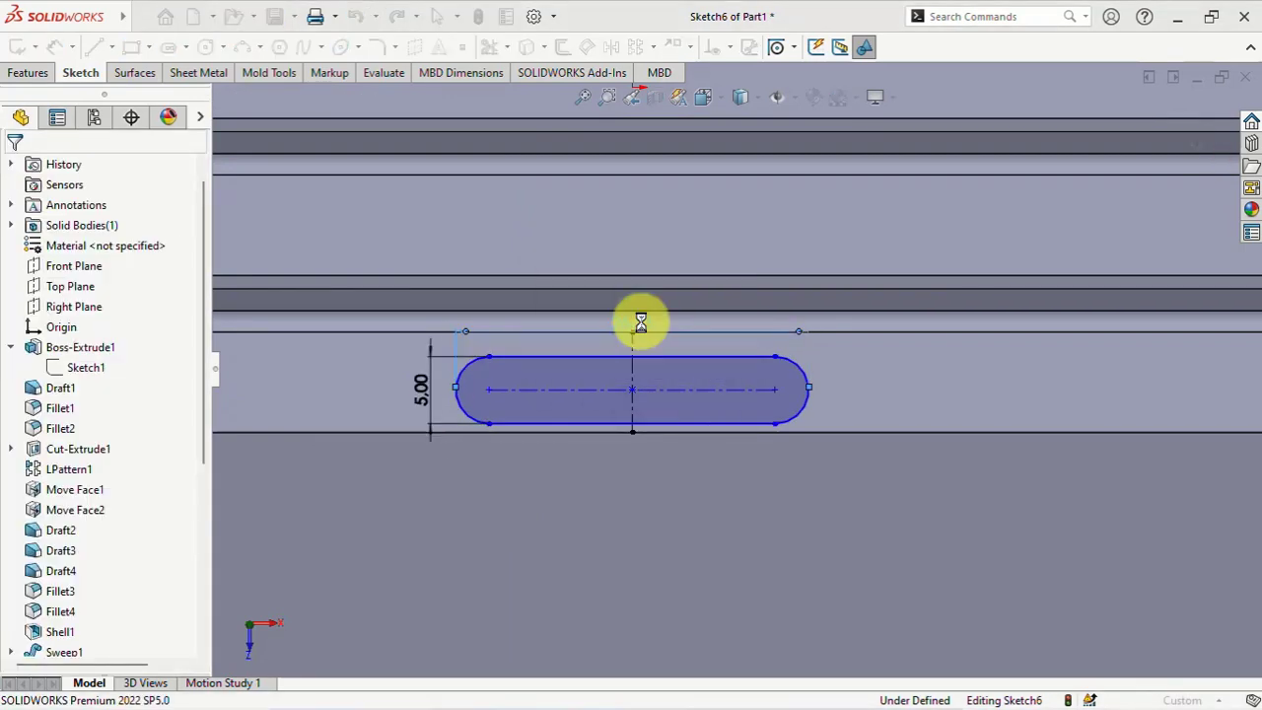
key(f)
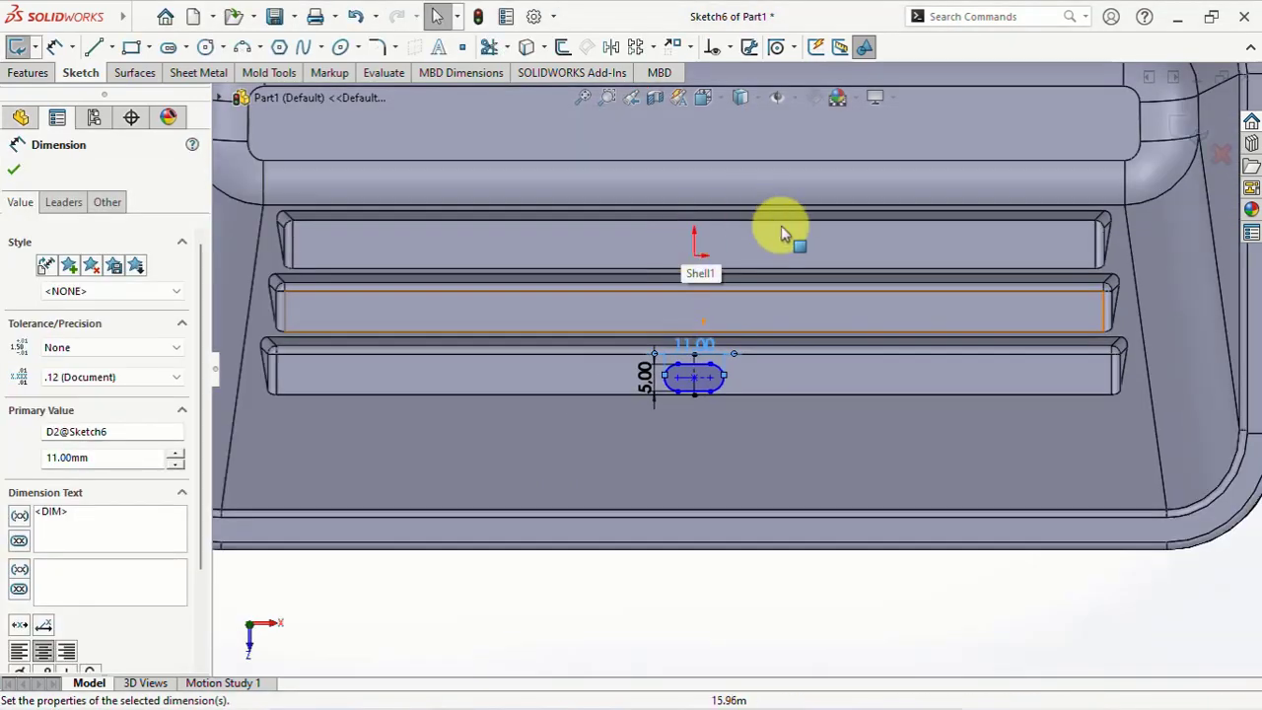
click(766, 608)
Make a slot line collinear with the rib edge to fully define the sketch
click(730, 48)
click(740, 93)
scroll(701, 412, up, 5)
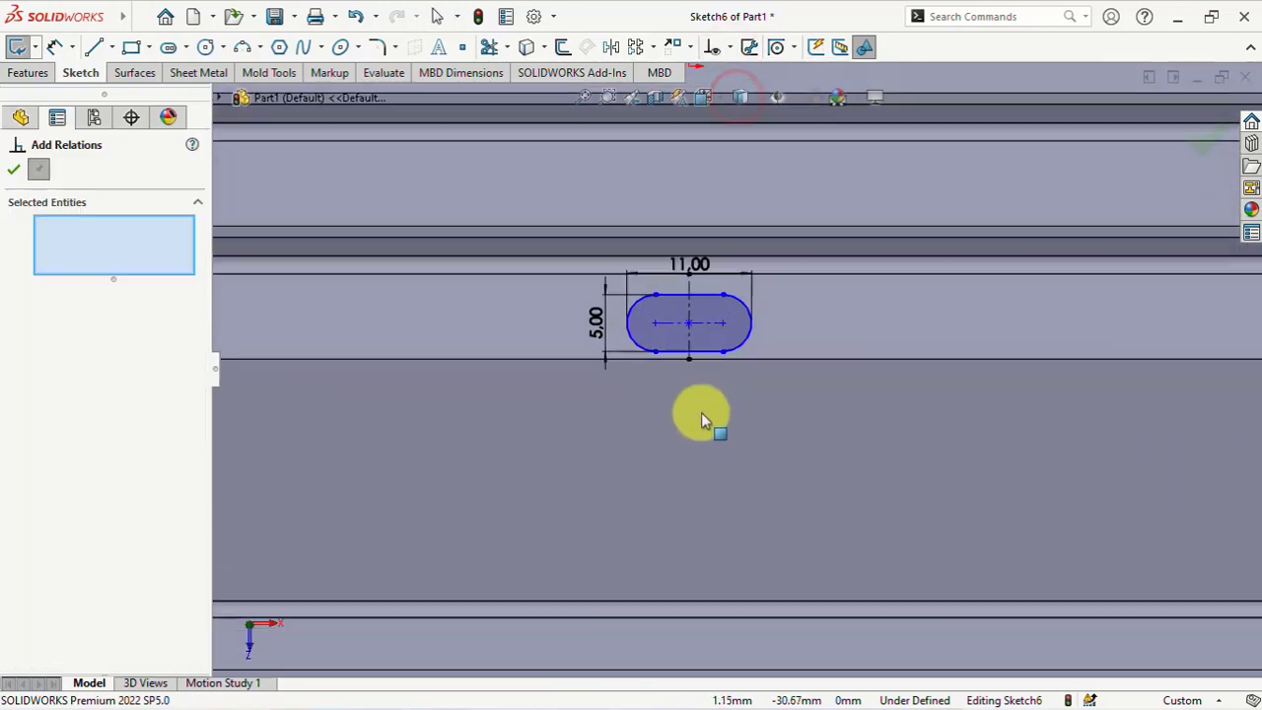
click(706, 329)
click(707, 319)
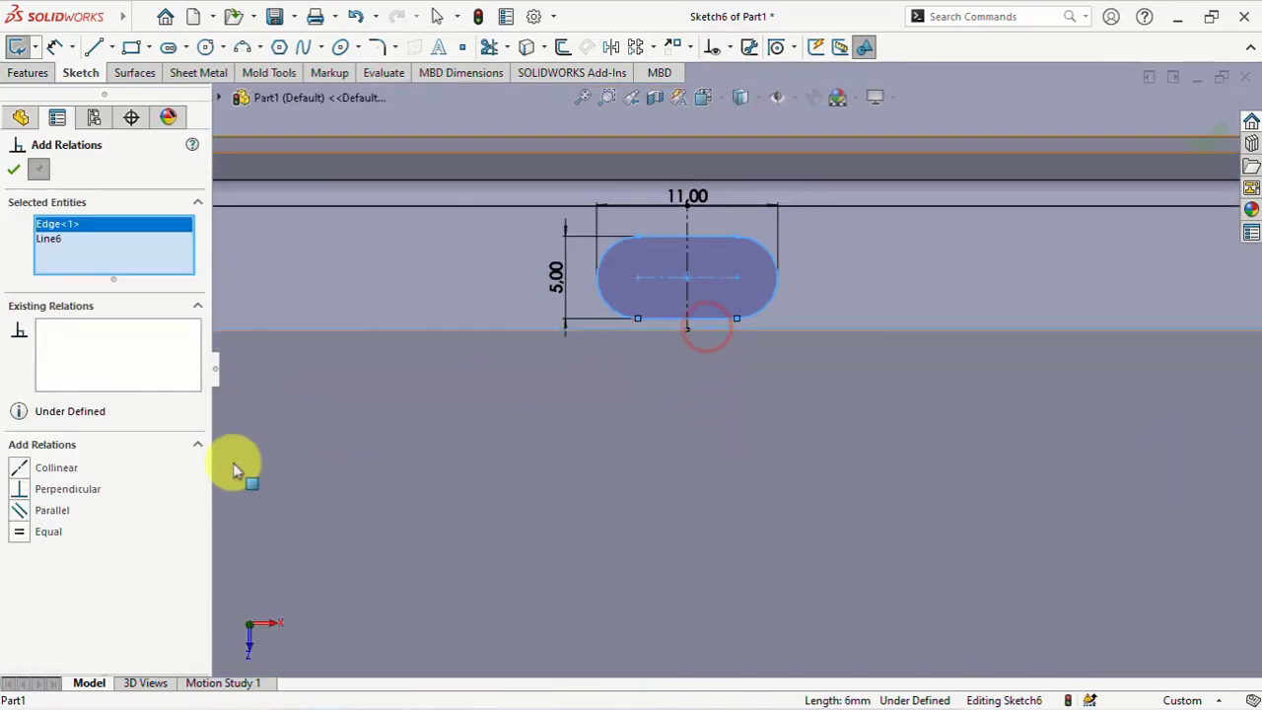
click(22, 473)
click(13, 168)
key(f)
scroll(552, 483, up, 4)
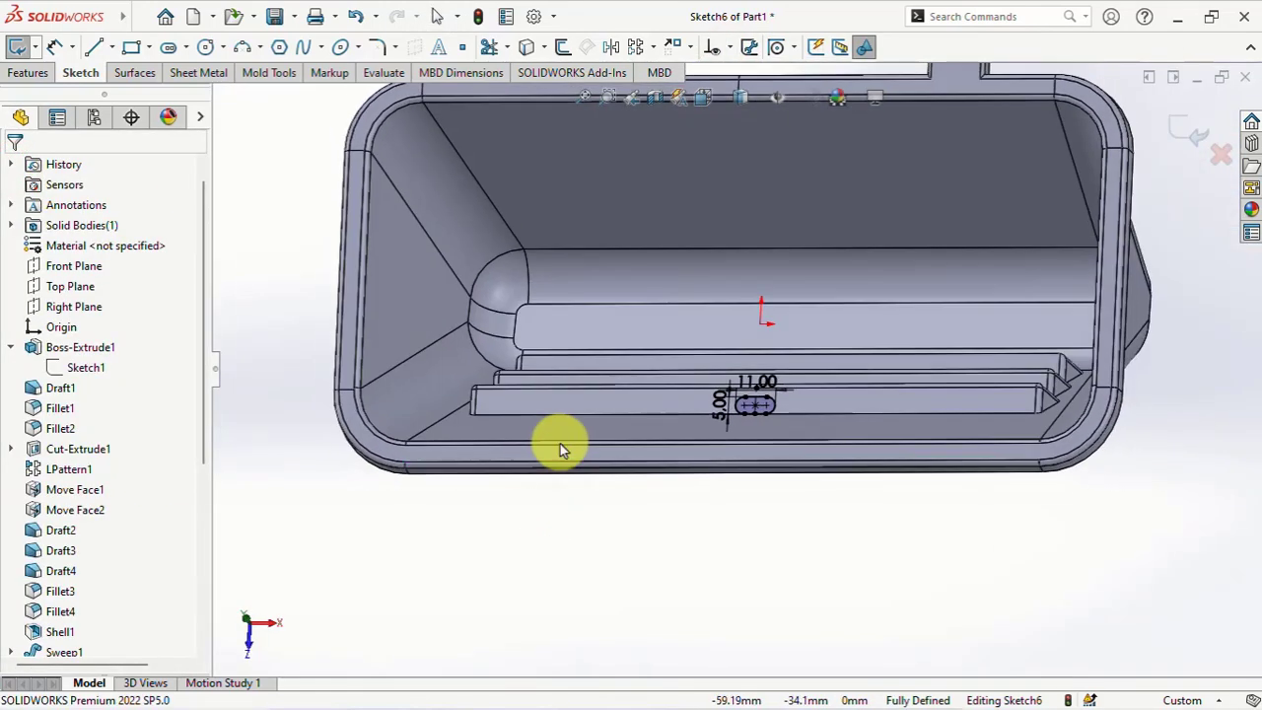
click(29, 72)
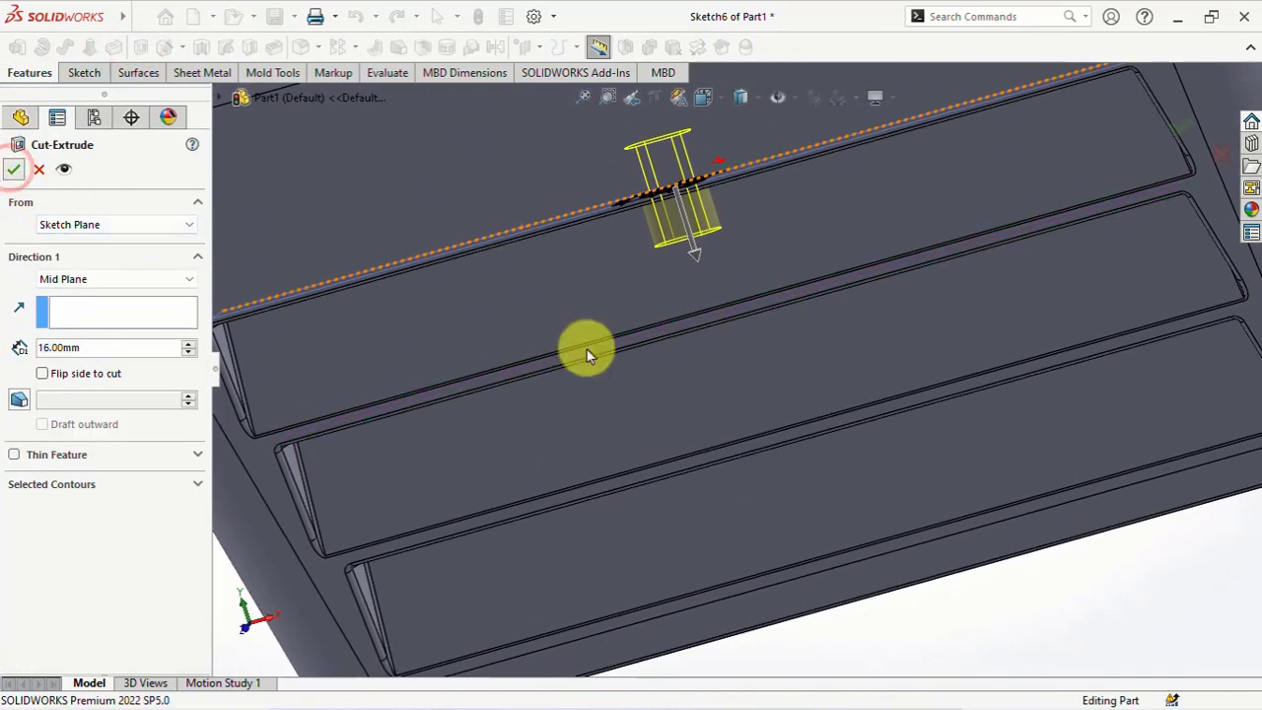
Cut the slot Mid Plane 16 mm through the rib, then edit it to add a 1° draft
key(Return)
middle_drag(507, 555, 653, 431)
scroll(741, 414, up, 4)
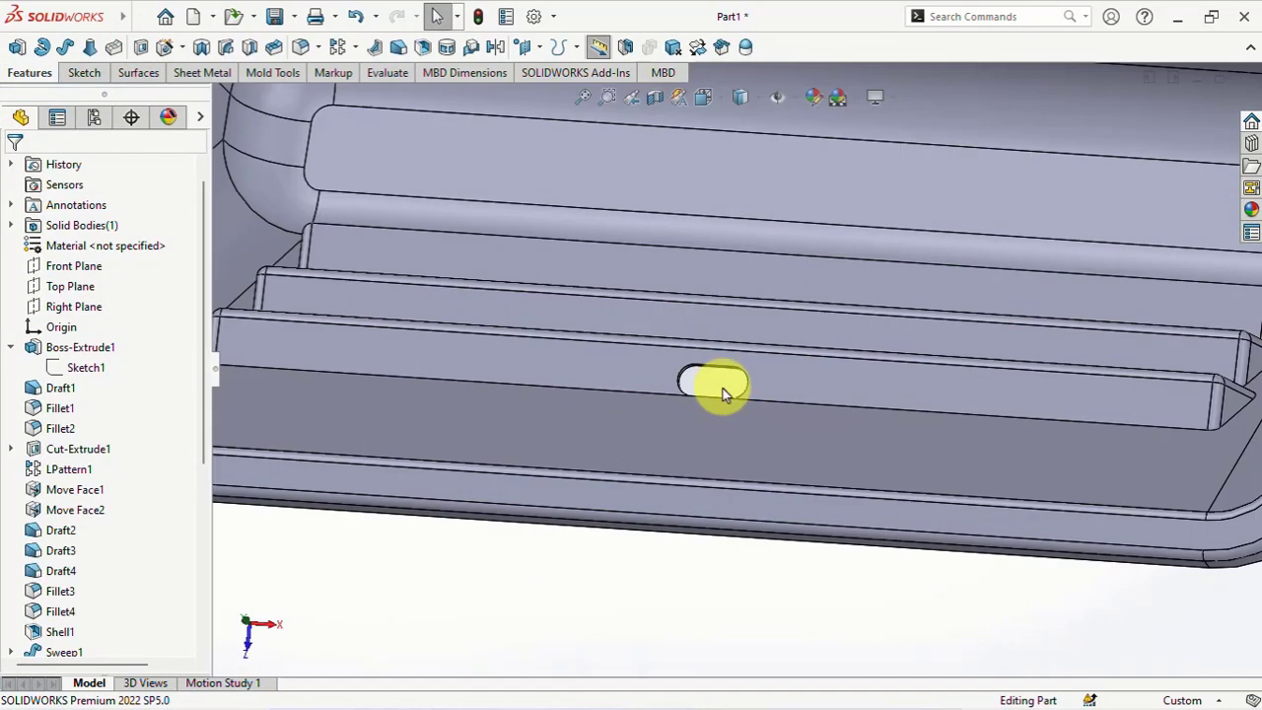
scroll(138, 579, down, 5)
click(36, 635)
click(42, 577)
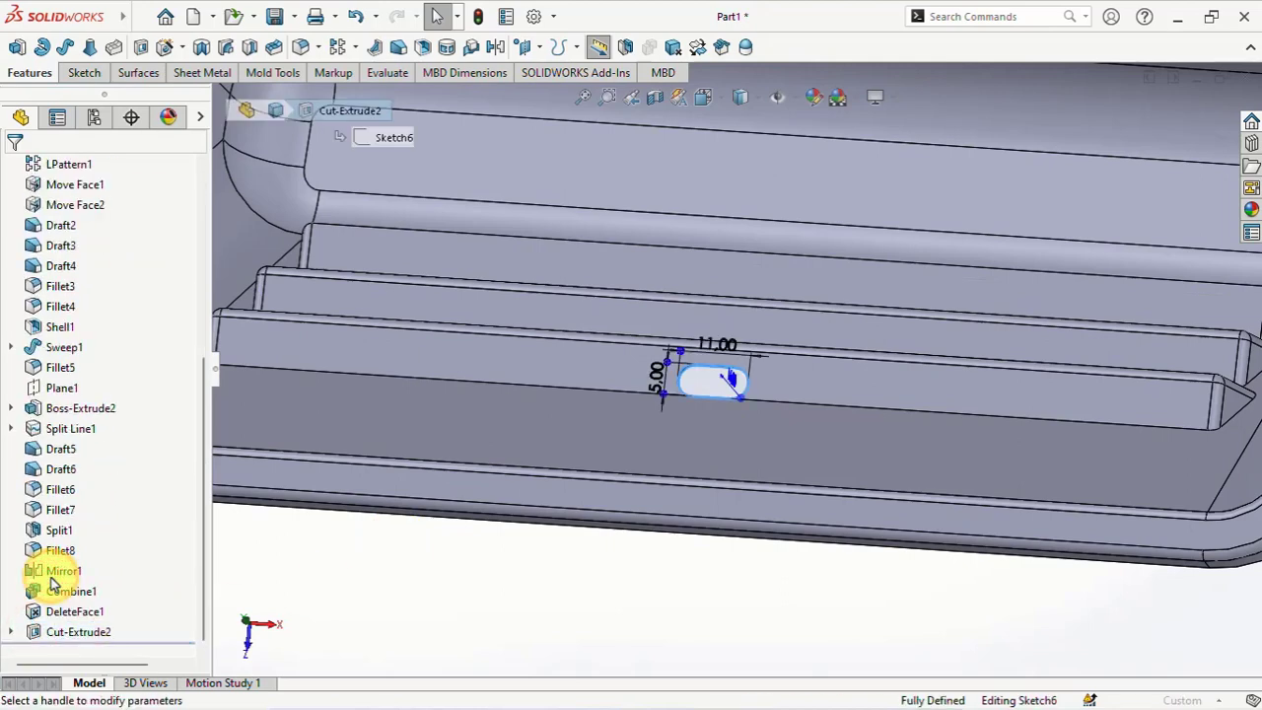
click(17, 402)
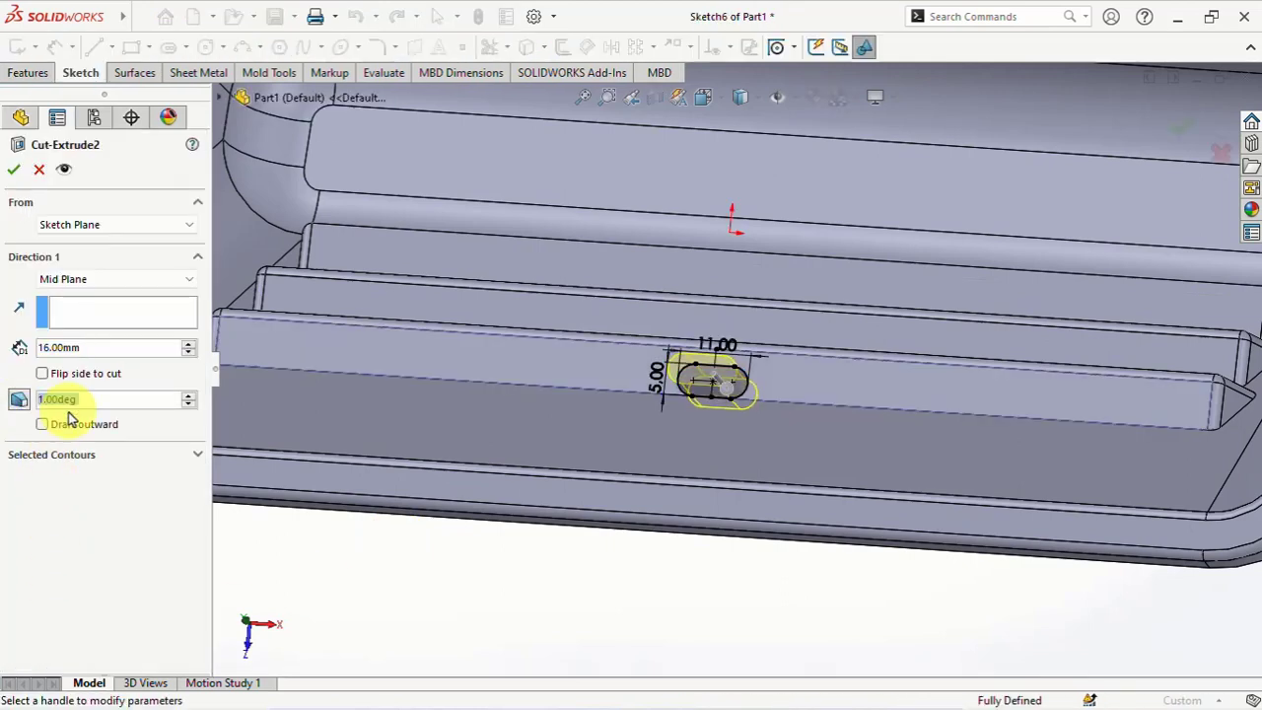
click(15, 172)
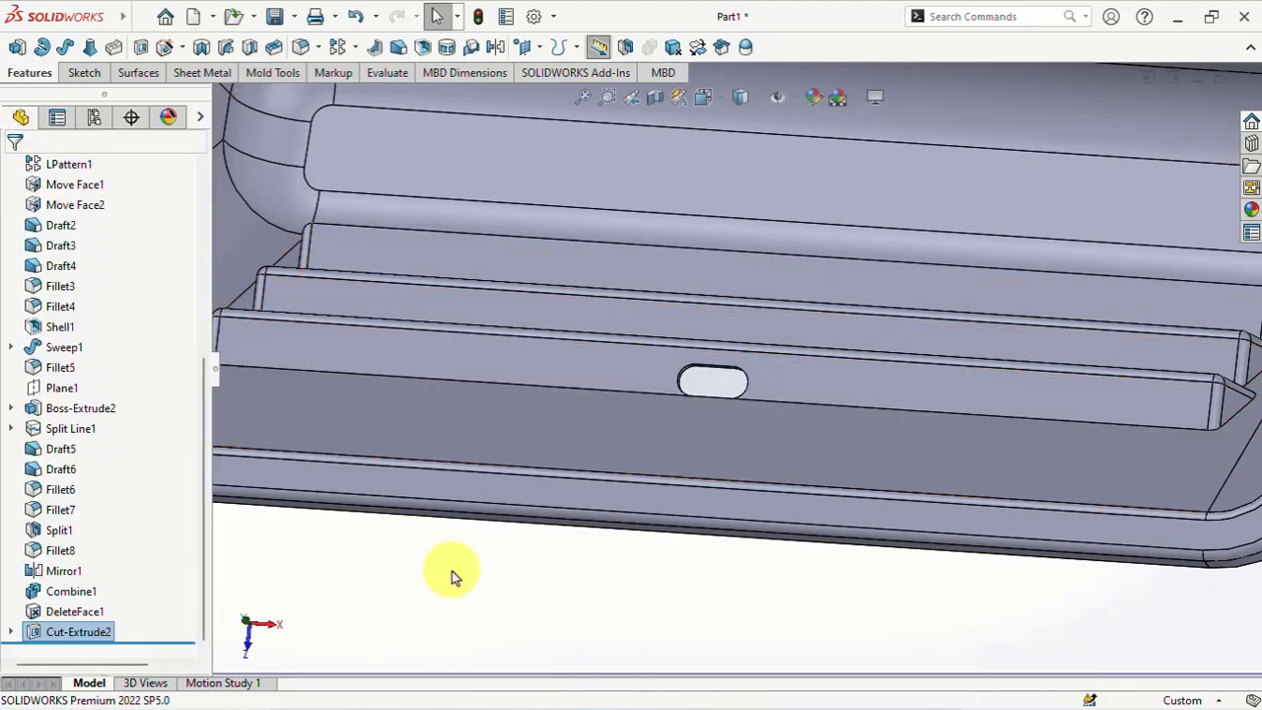
Start a linear pattern of the slot using the rib edge and rib face as directions
click(338, 45)
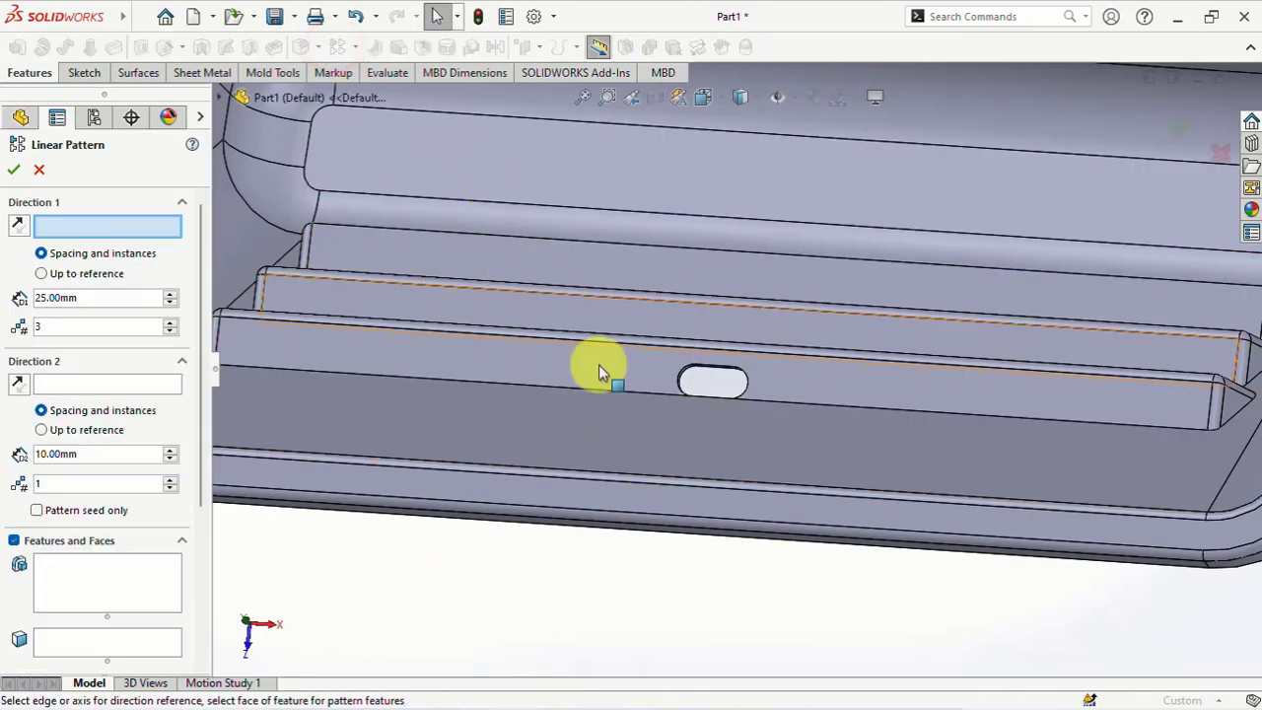
click(647, 392)
click(753, 400)
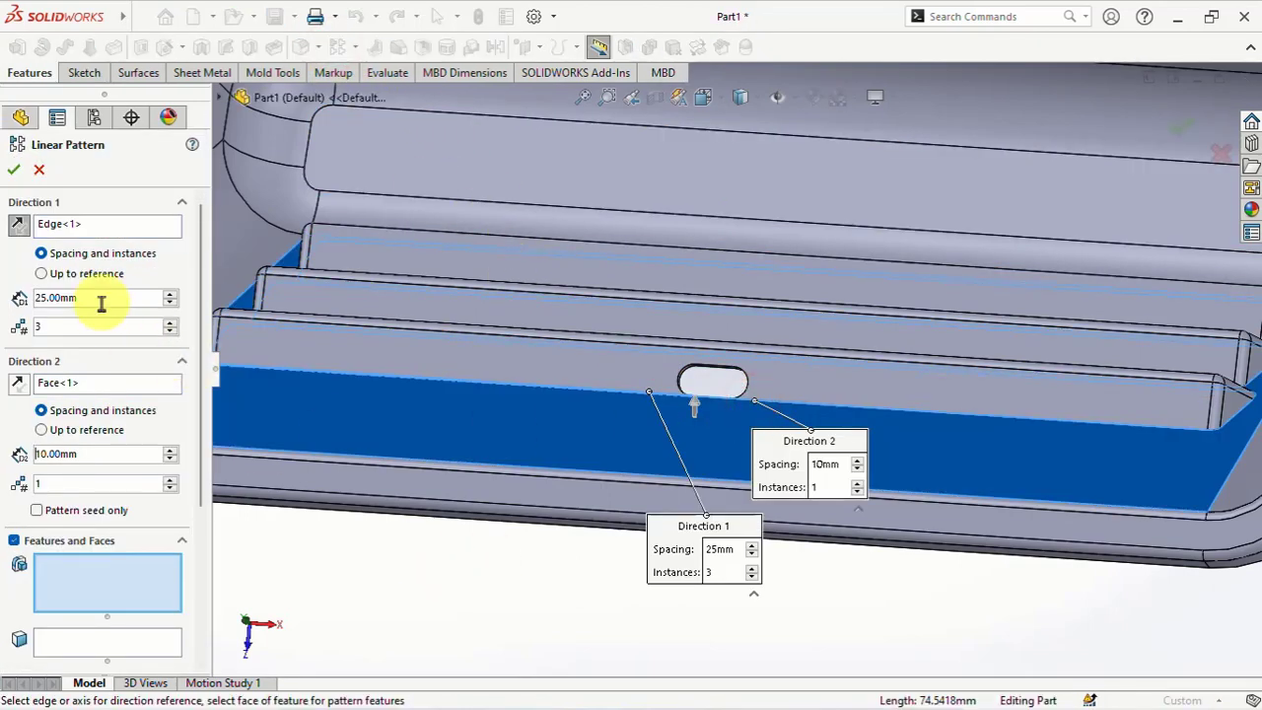
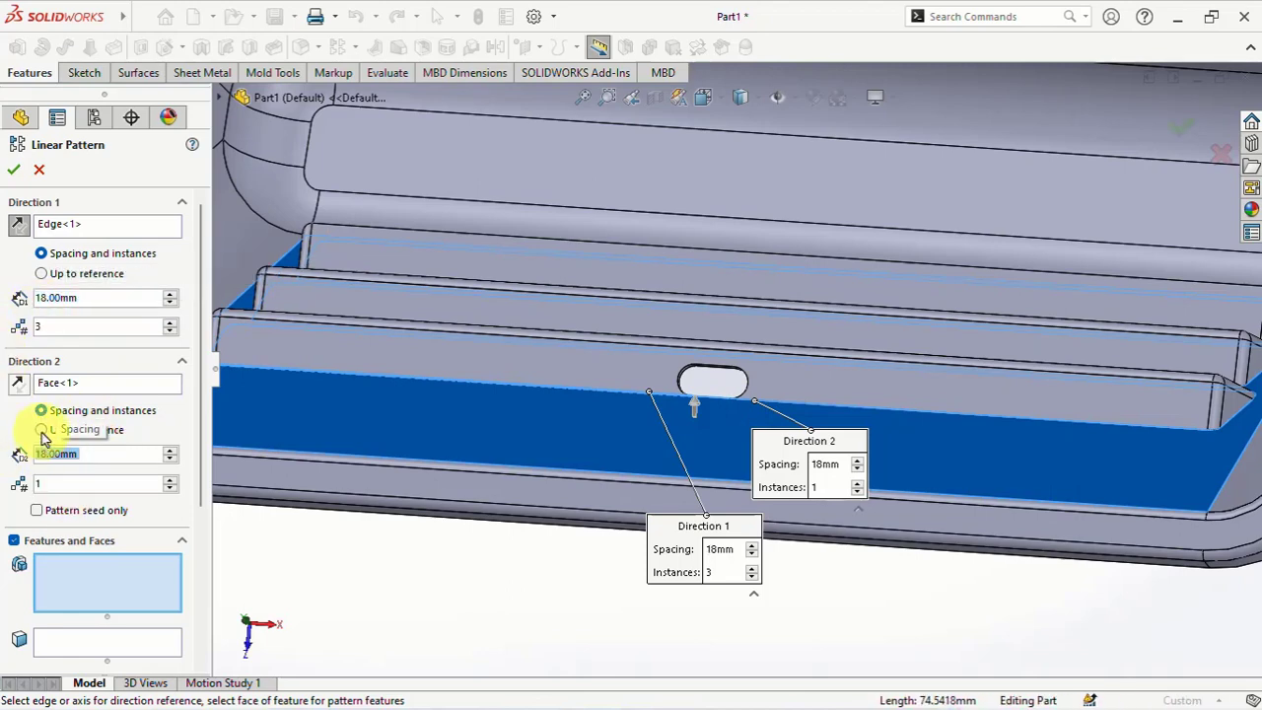
Choose the slot cut Cut-Extrude2 as the feature to linear-pattern
scroll(691, 379, down, 2)
scroll(686, 335, down, 5)
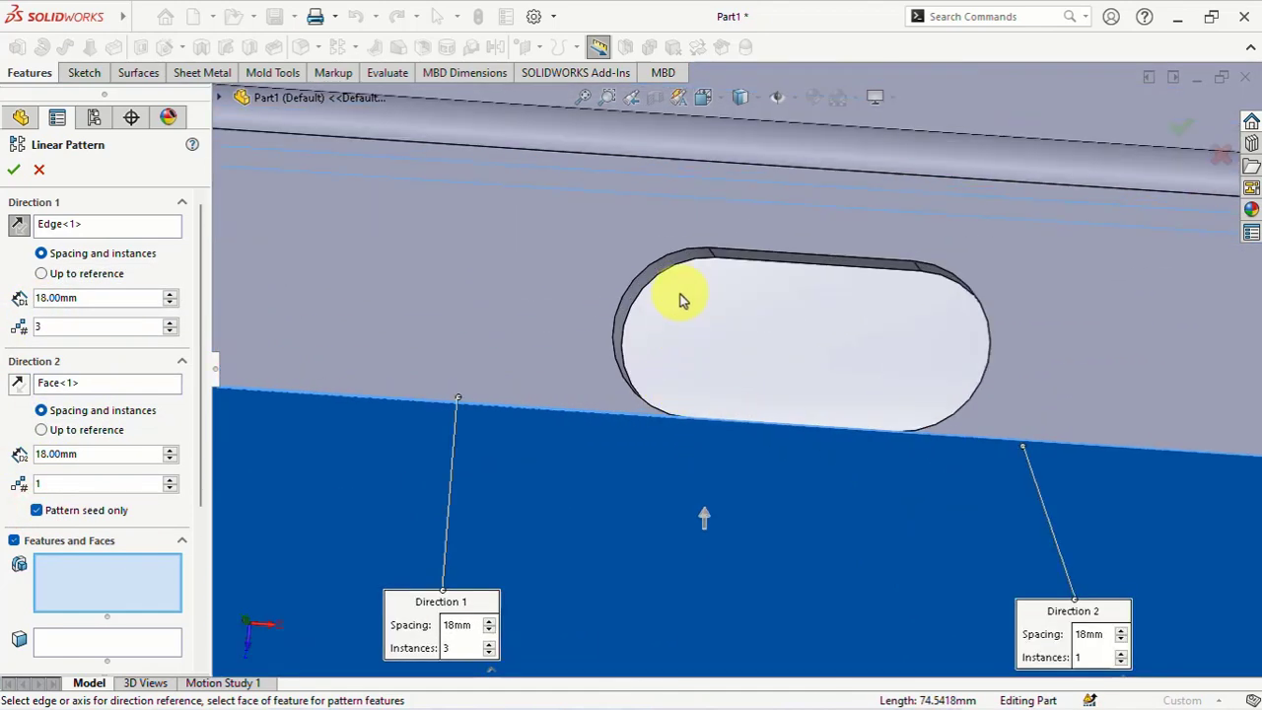
click(728, 259)
scroll(735, 325, up, 3)
scroll(739, 340, up, 4)
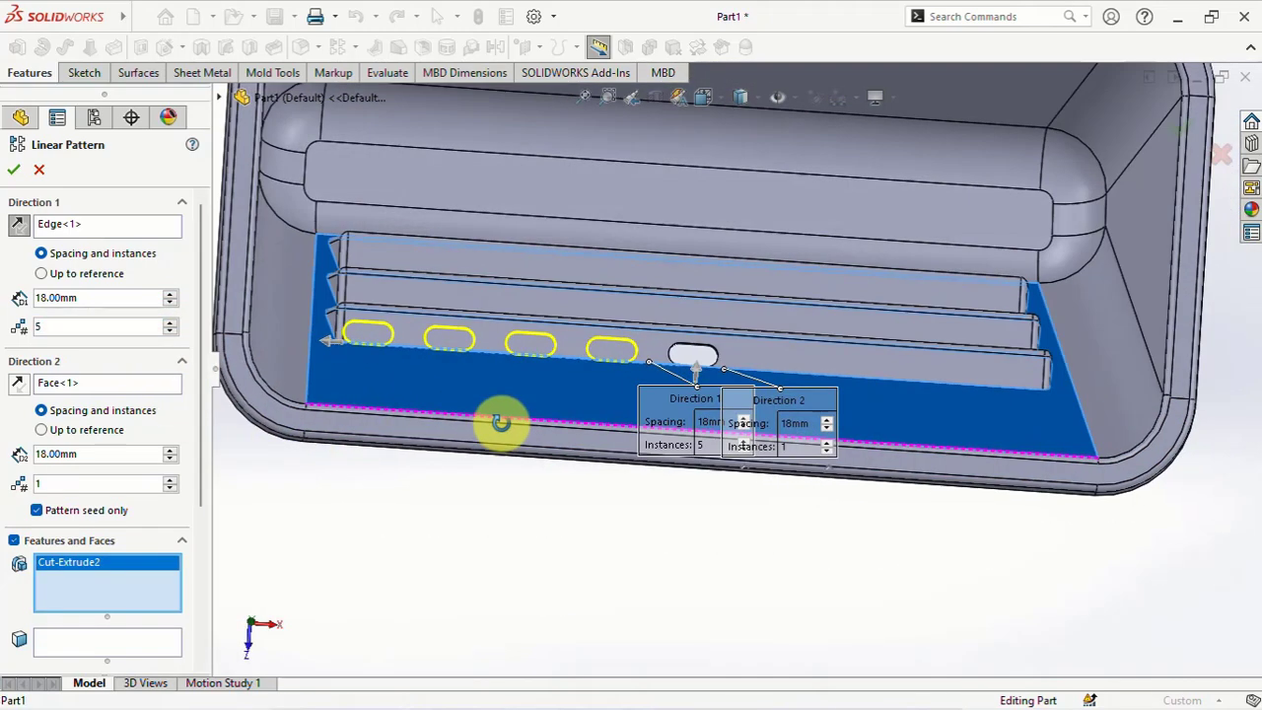
scroll(456, 361, down, 3)
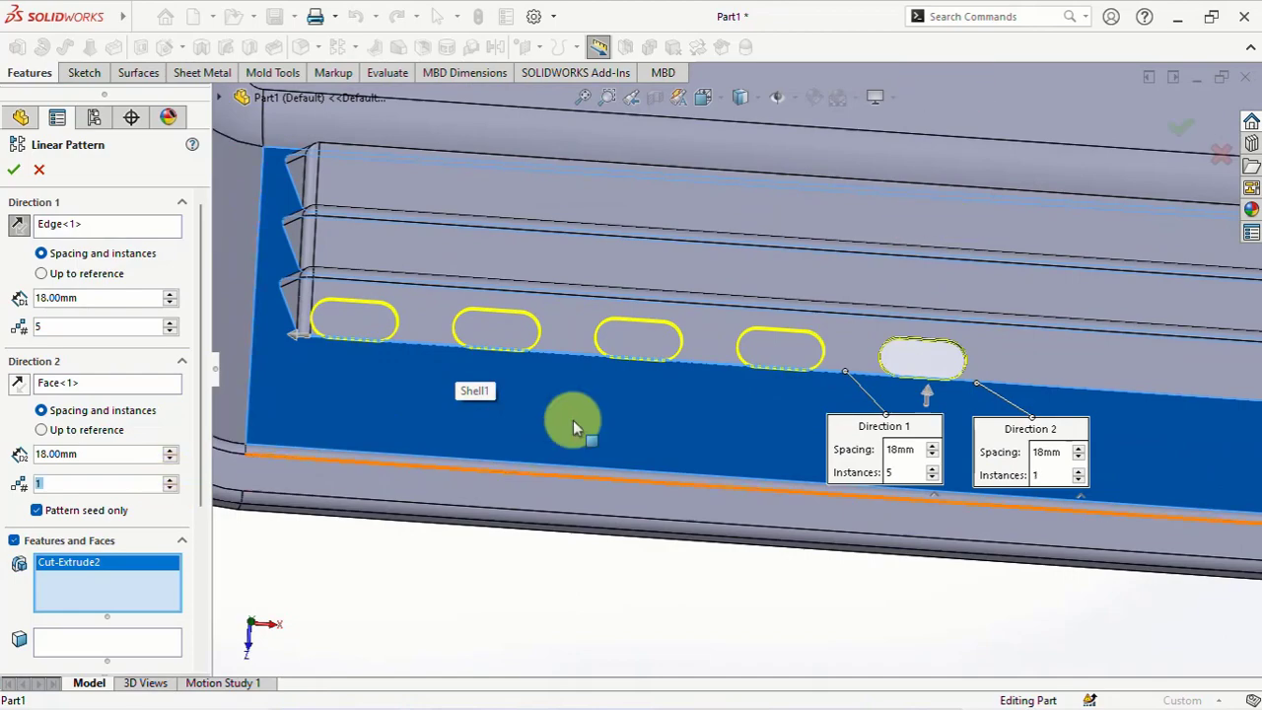
scroll(573, 424, up, 5)
Replace the Direction 2 face with the rib edge and confirm the 18 mm slot pattern
click(51, 381)
right_click(54, 380)
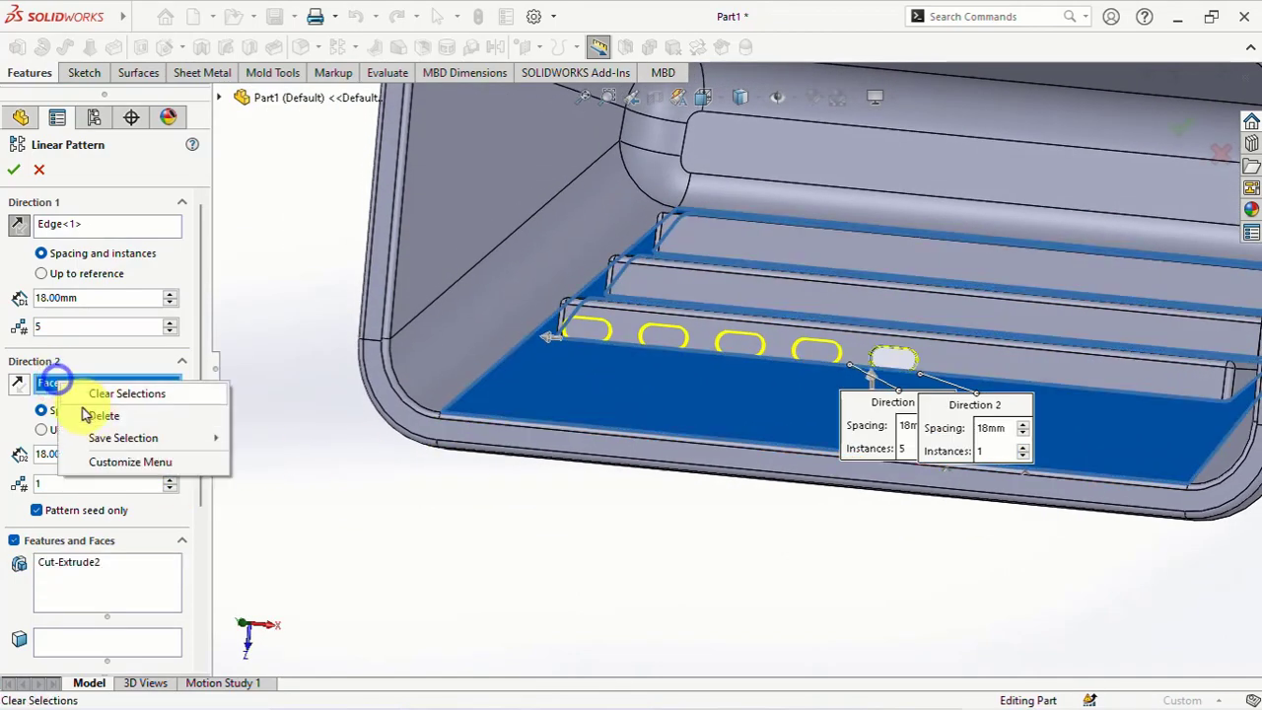
click(85, 415)
scroll(760, 333, down, 3)
click(764, 332)
scroll(760, 380, up, 1)
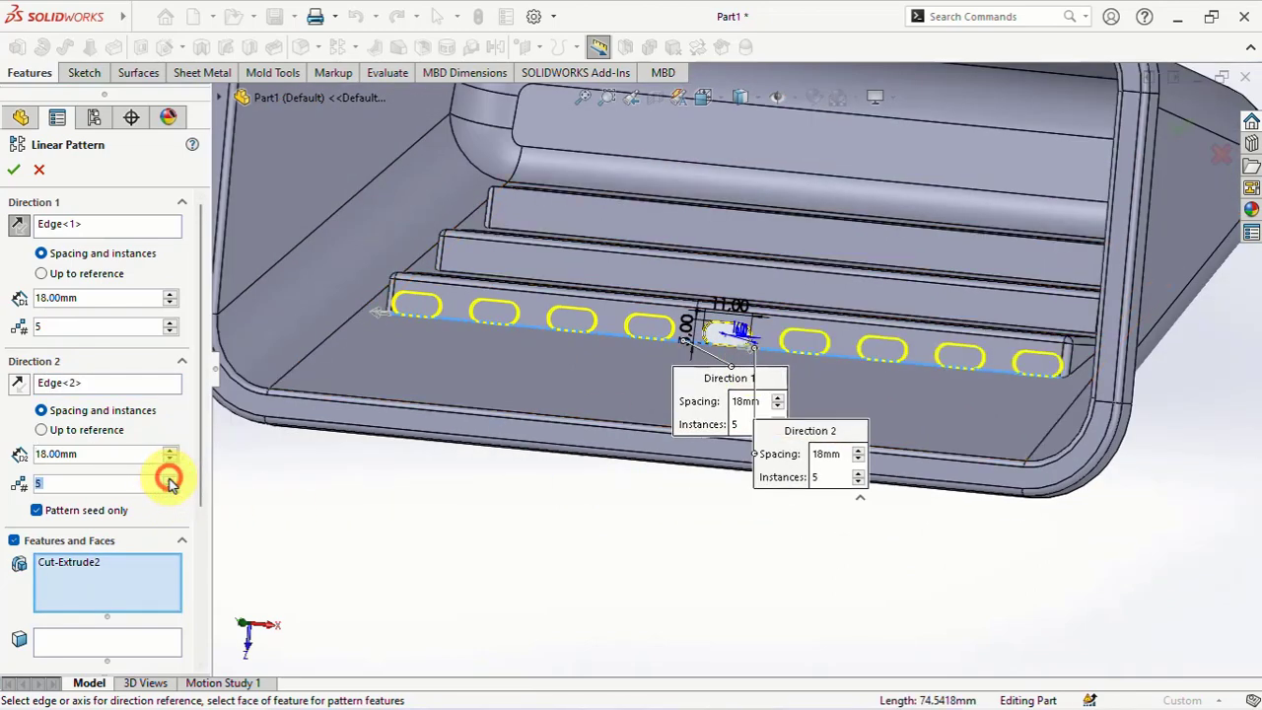
click(14, 175)
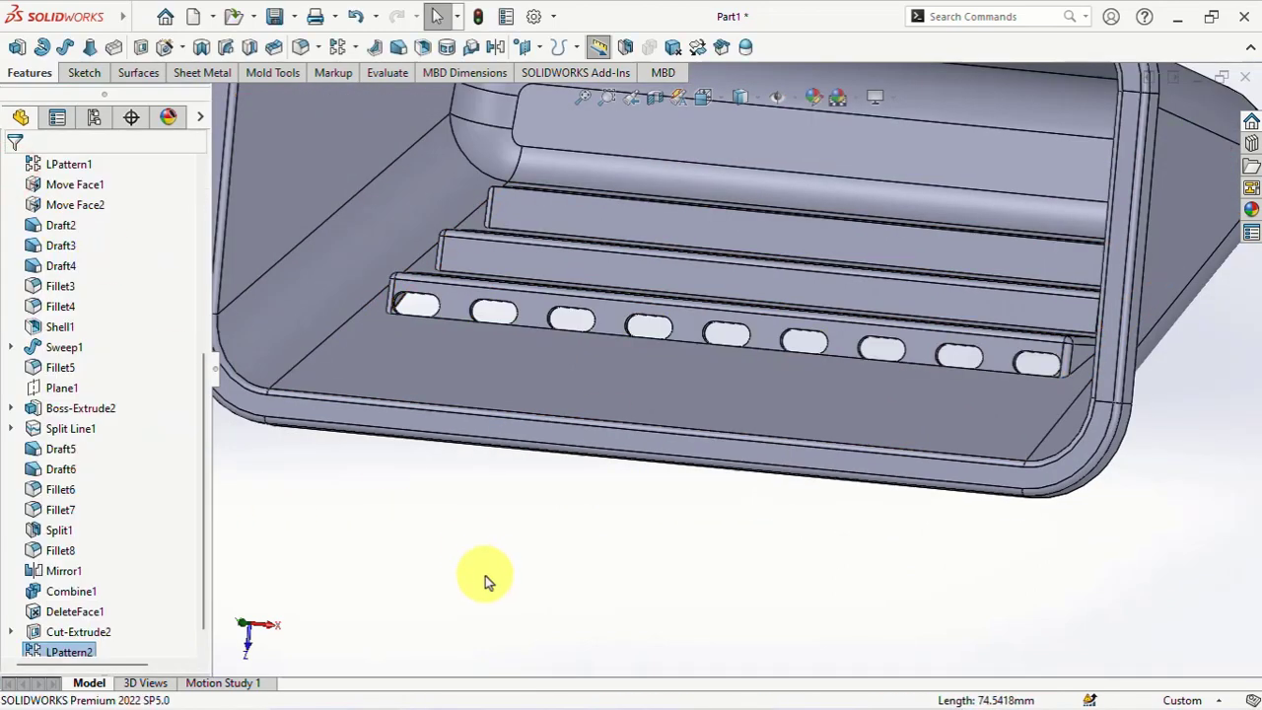
Copy the original 11 × 5 slot sketch, Sketch6, to the clipboard
mouse_move(484, 578)
middle_down()
mouse_move(578, 375)
mouse_move(569, 339)
middle_up()
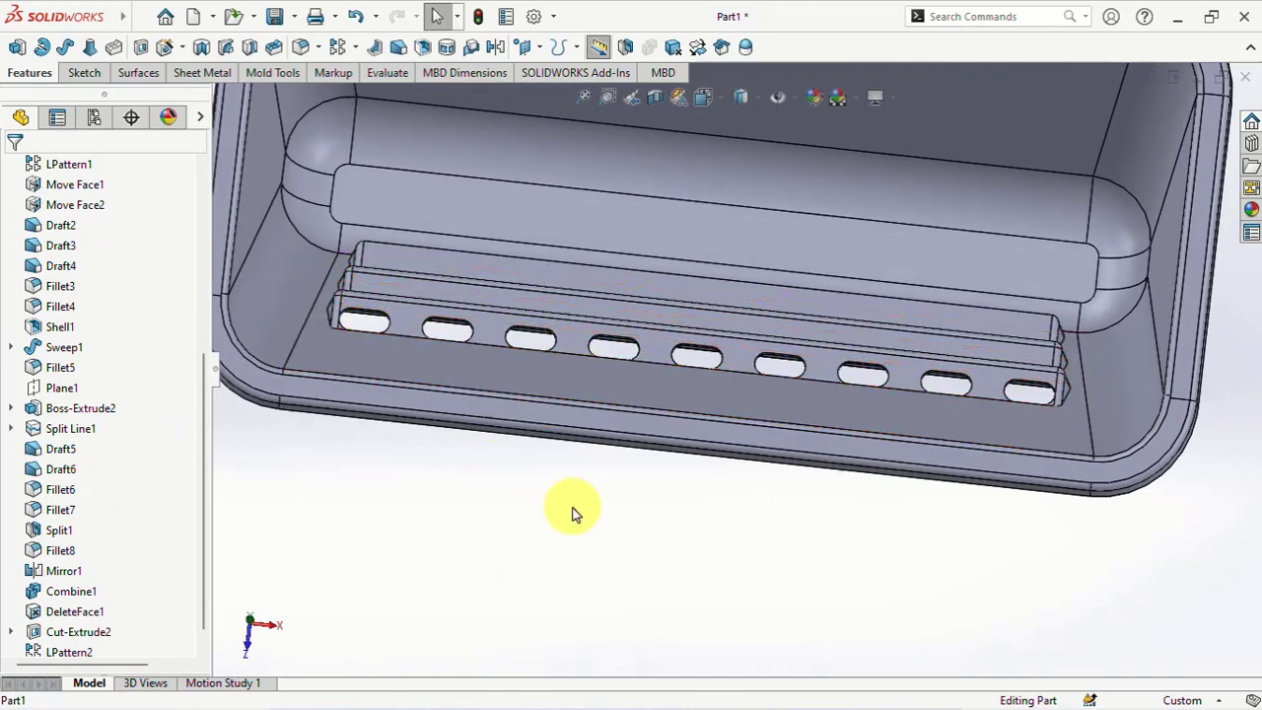
middle_drag(575, 510, 596, 552)
click(12, 612)
click(55, 631)
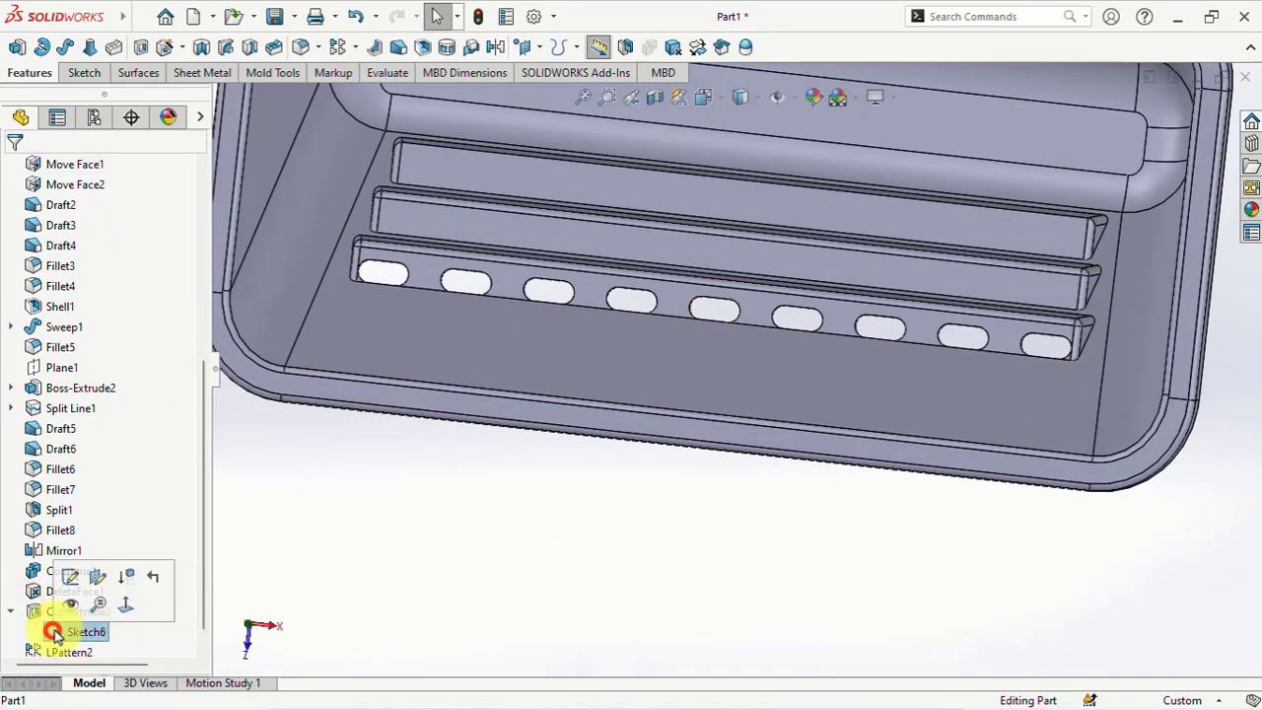
click(173, 16)
click(211, 187)
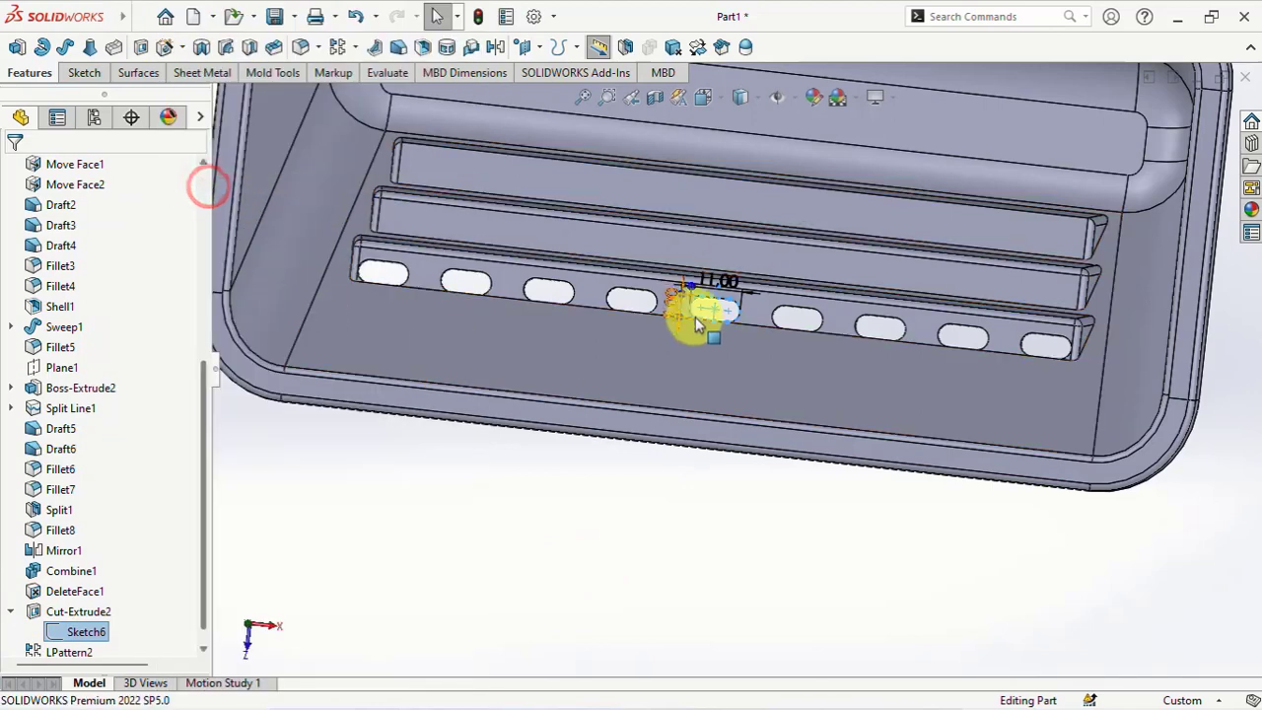
Paste the slot sketch onto the middle rib's face and edit the new Sketch7
click(740, 258)
click(172, 17)
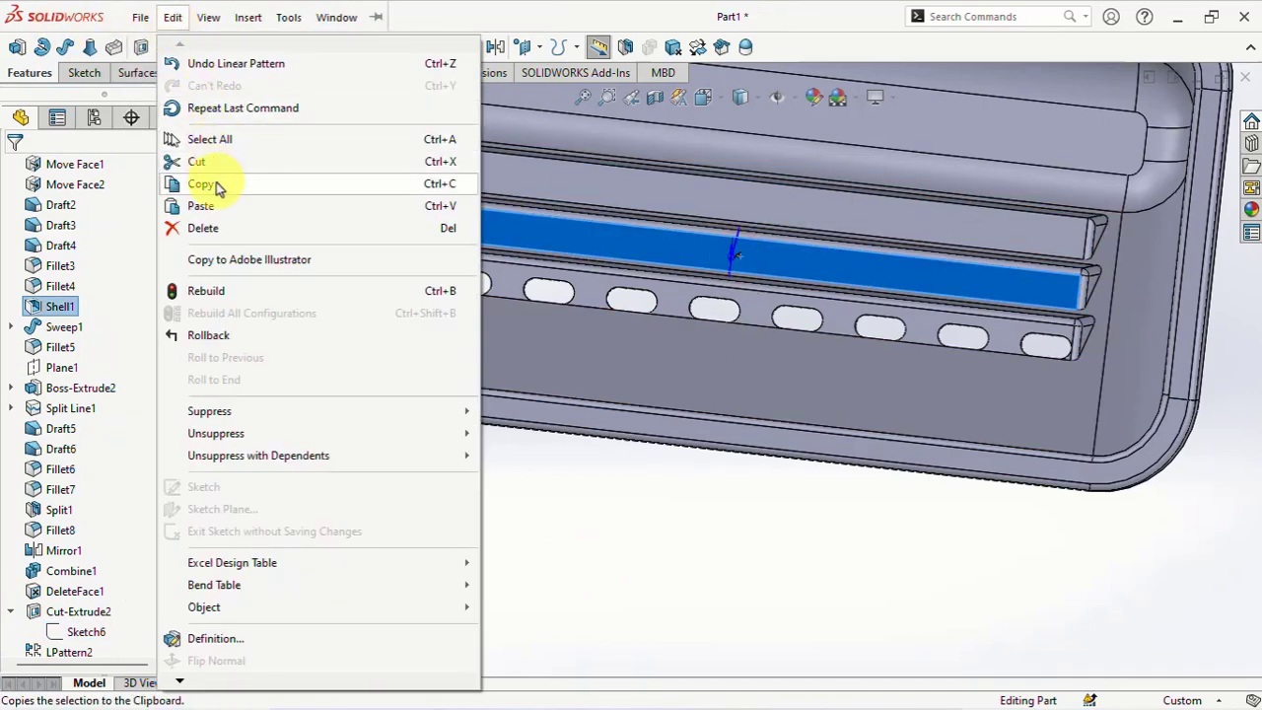
click(213, 207)
click(78, 629)
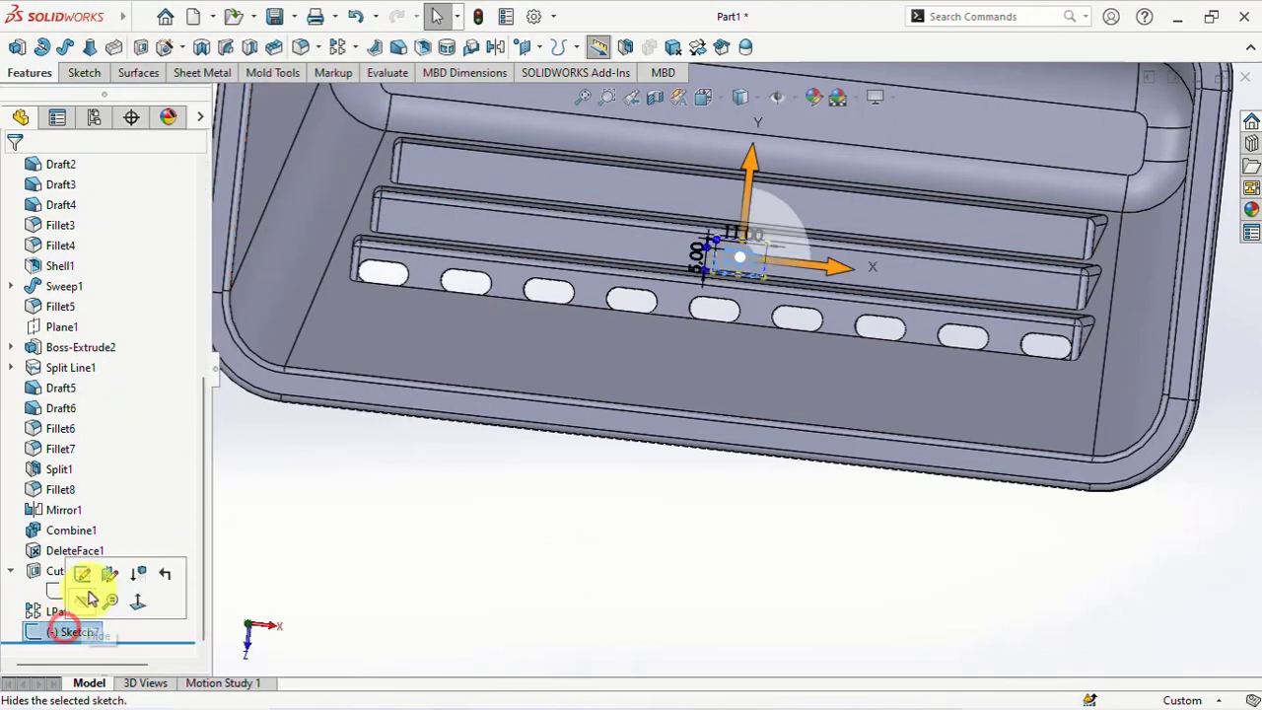
click(79, 570)
Make the slot's bottom line collinear with the rib edge and centre it on the edge's midpoint
scroll(766, 443, down, 5)
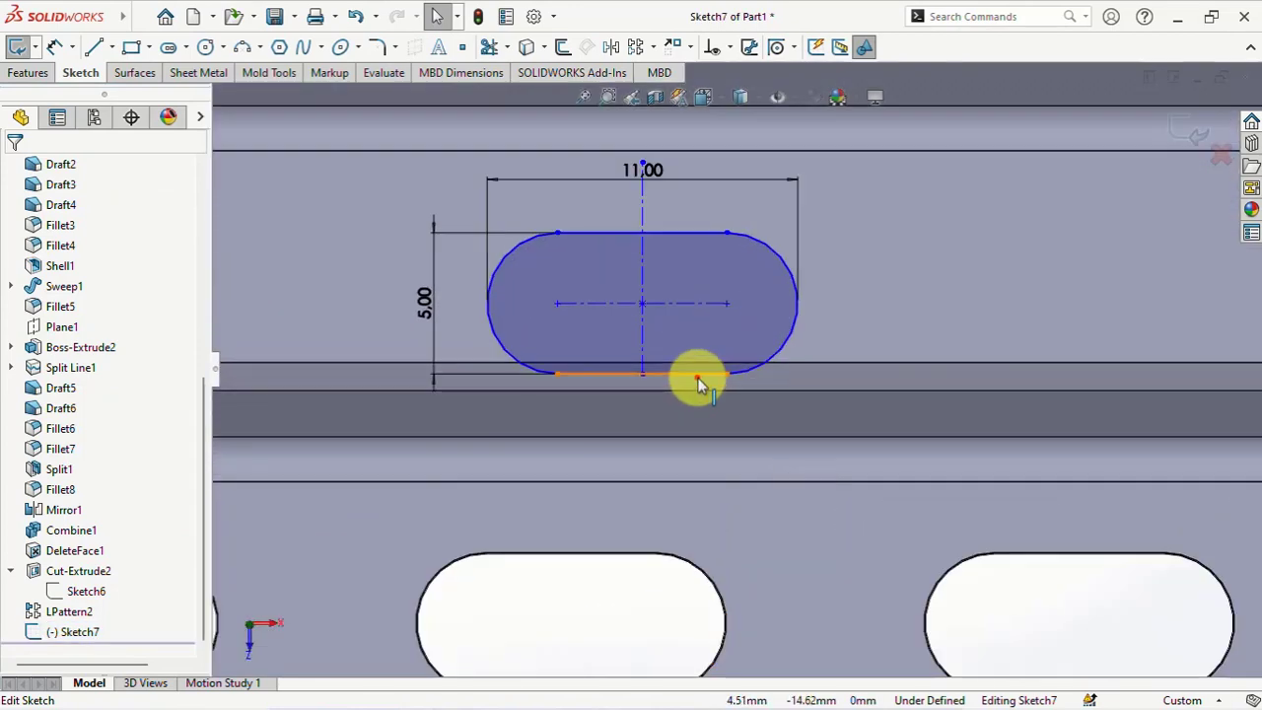
click(699, 375)
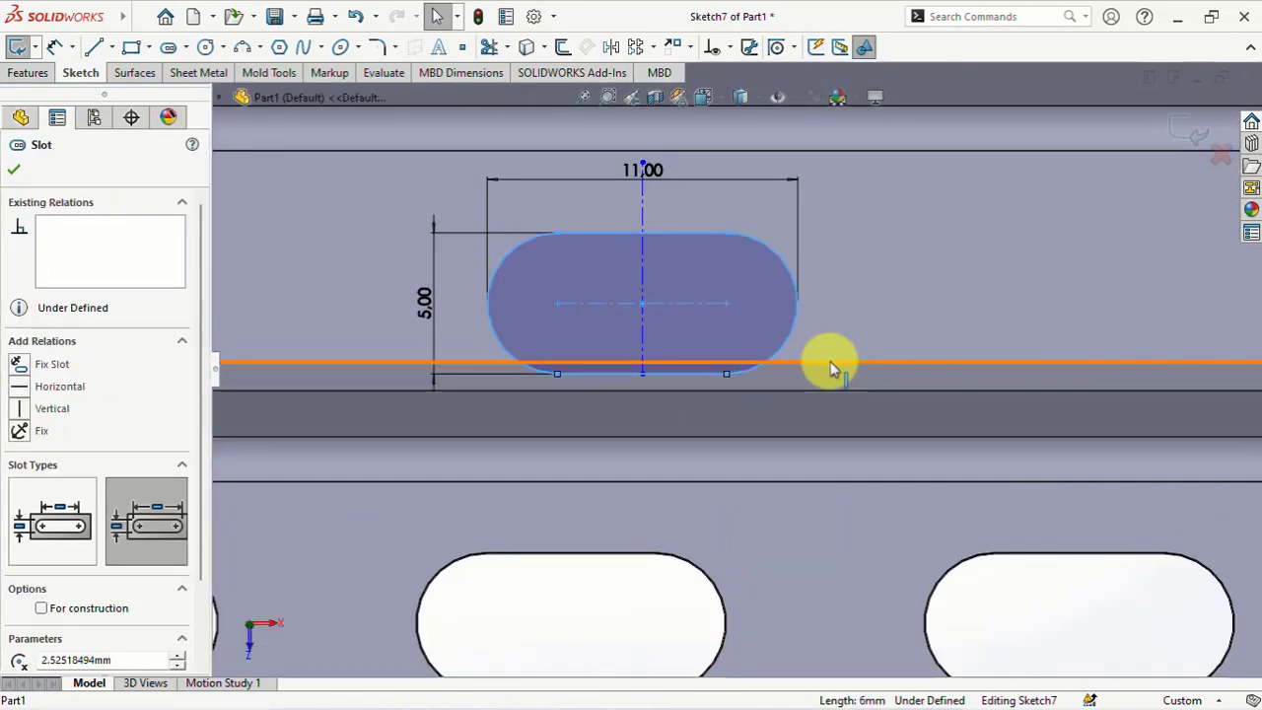
ctrl+click(831, 365)
click(890, 279)
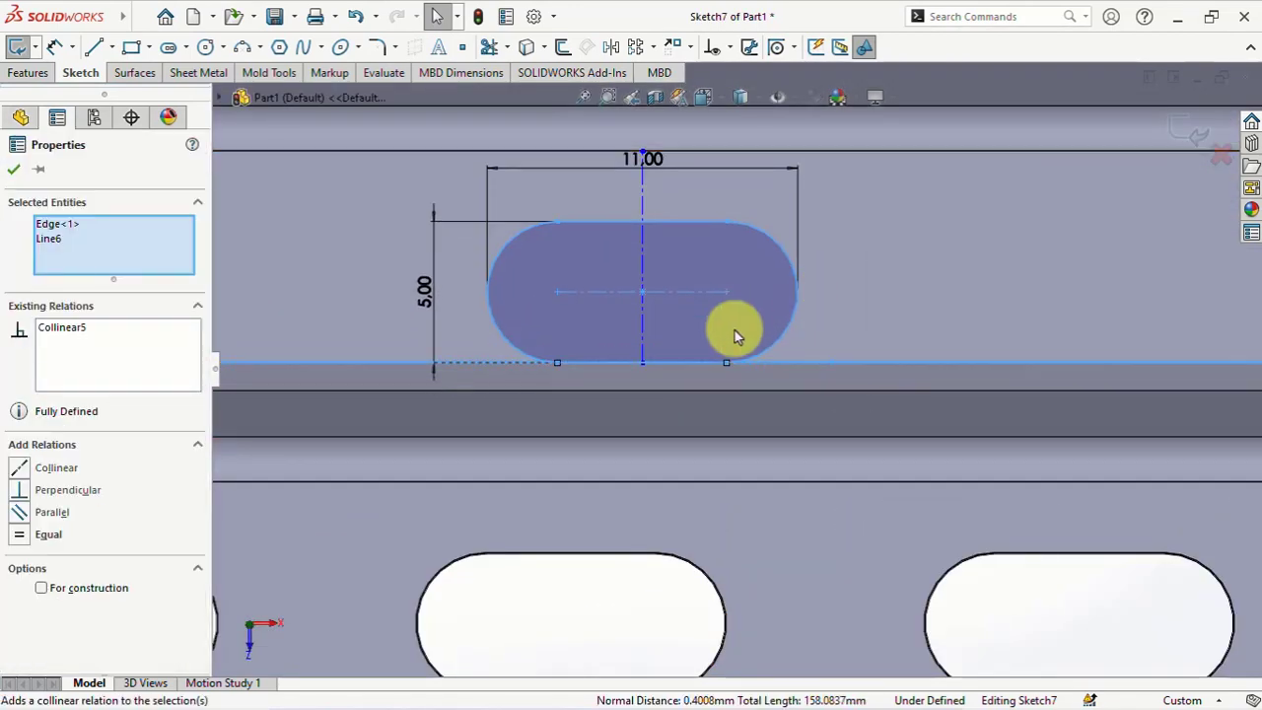
click(642, 363)
ctrl+click(843, 363)
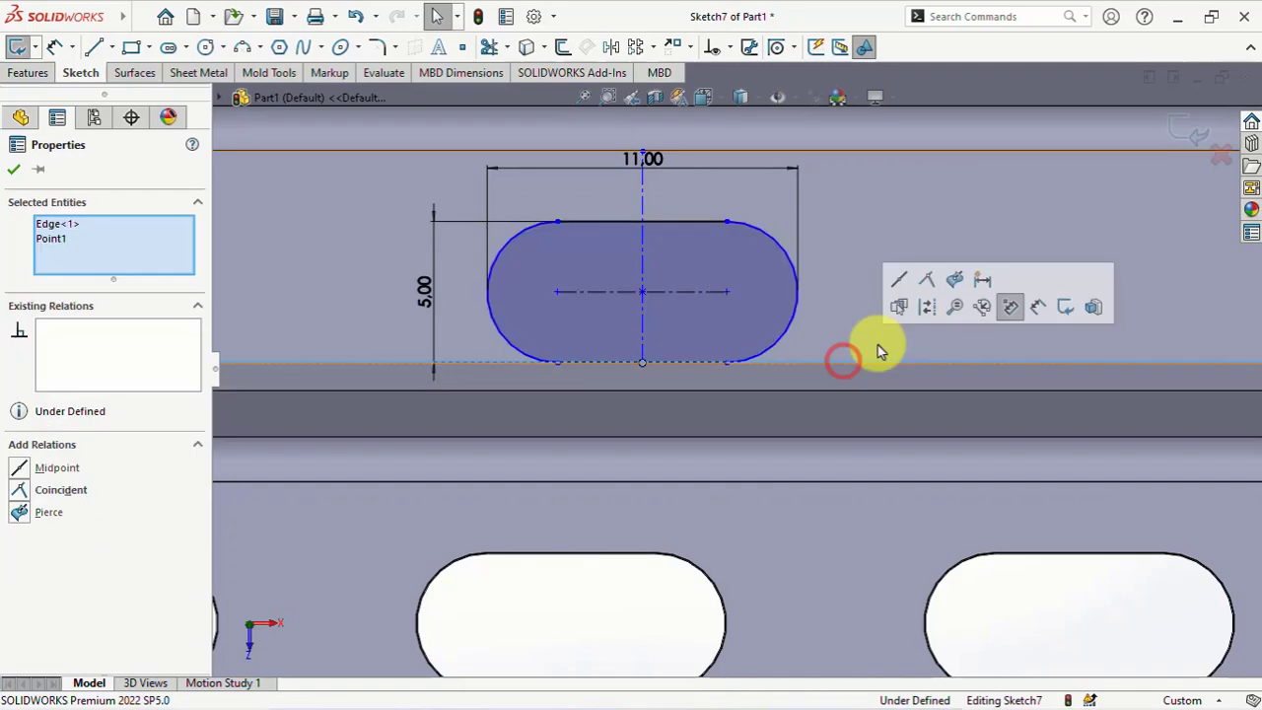
click(896, 283)
Clear the selection and orbit to an oblique view of the defined slot sketch
scroll(777, 334, up, 5)
key(Escape)
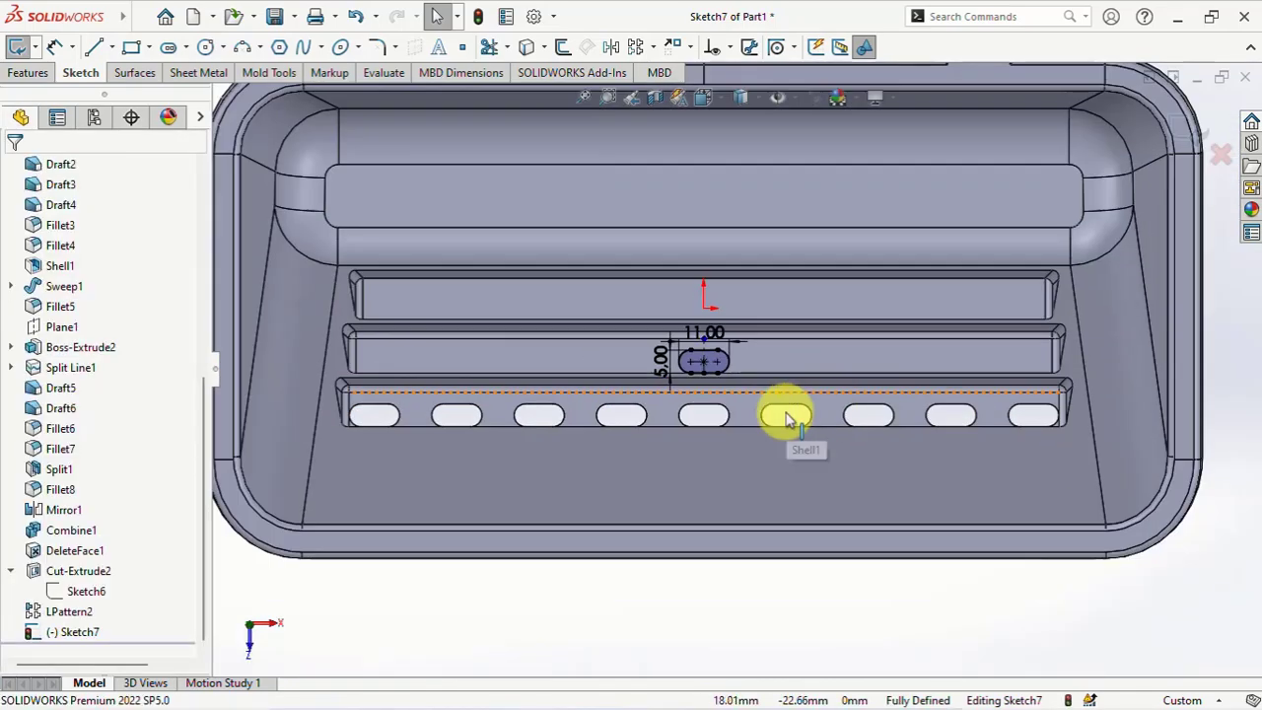
mouse_move(786, 419)
middle_down()
mouse_move(763, 361)
mouse_move(755, 394)
mouse_move(731, 399)
middle_up()
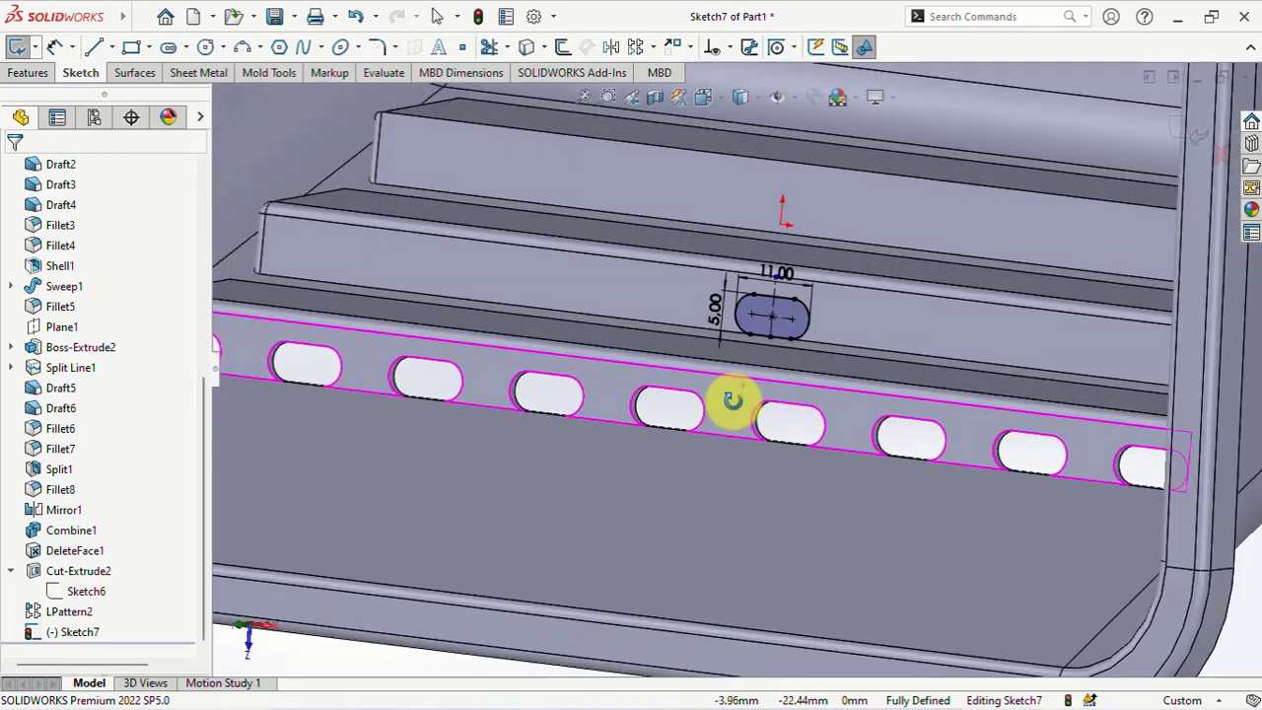
scroll(732, 400, up, 1)
scroll(731, 405, up, 4)
click(31, 75)
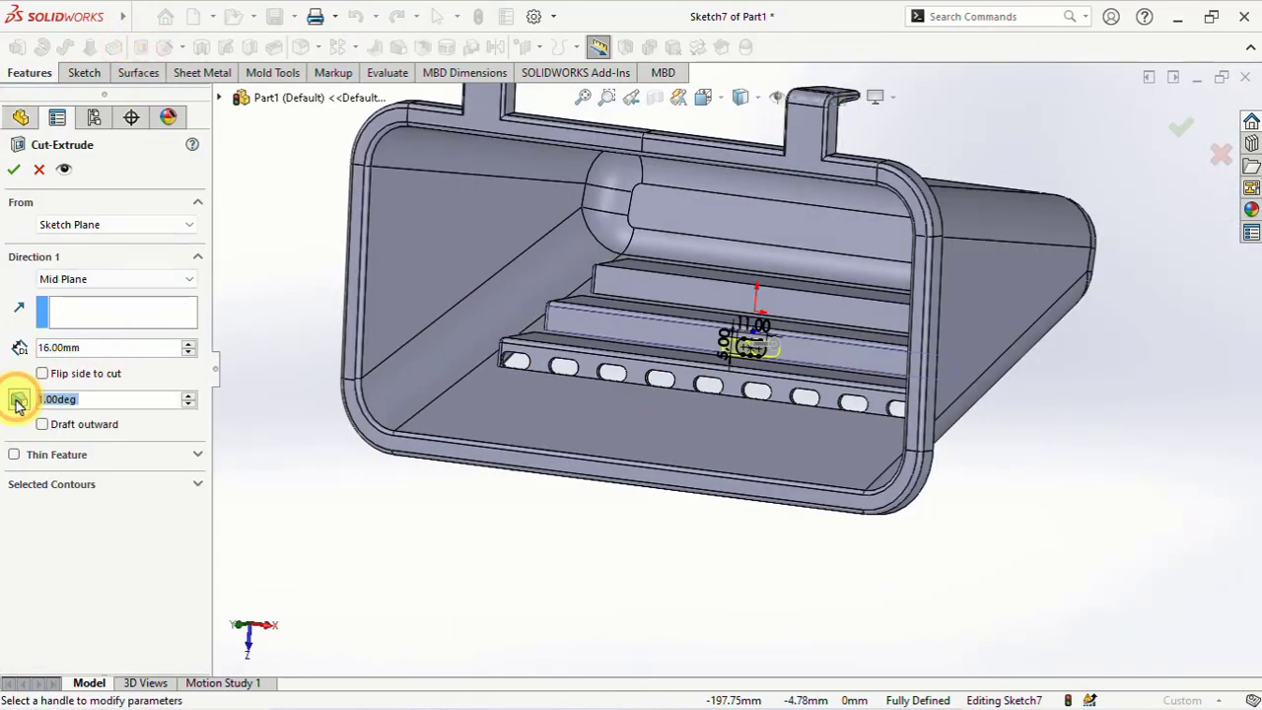
Cut the middle rib's slot Blind 16 mm deep with a 2° draft as Cut-Extrude3
scroll(688, 358, down, 3)
scroll(746, 351, down, 5)
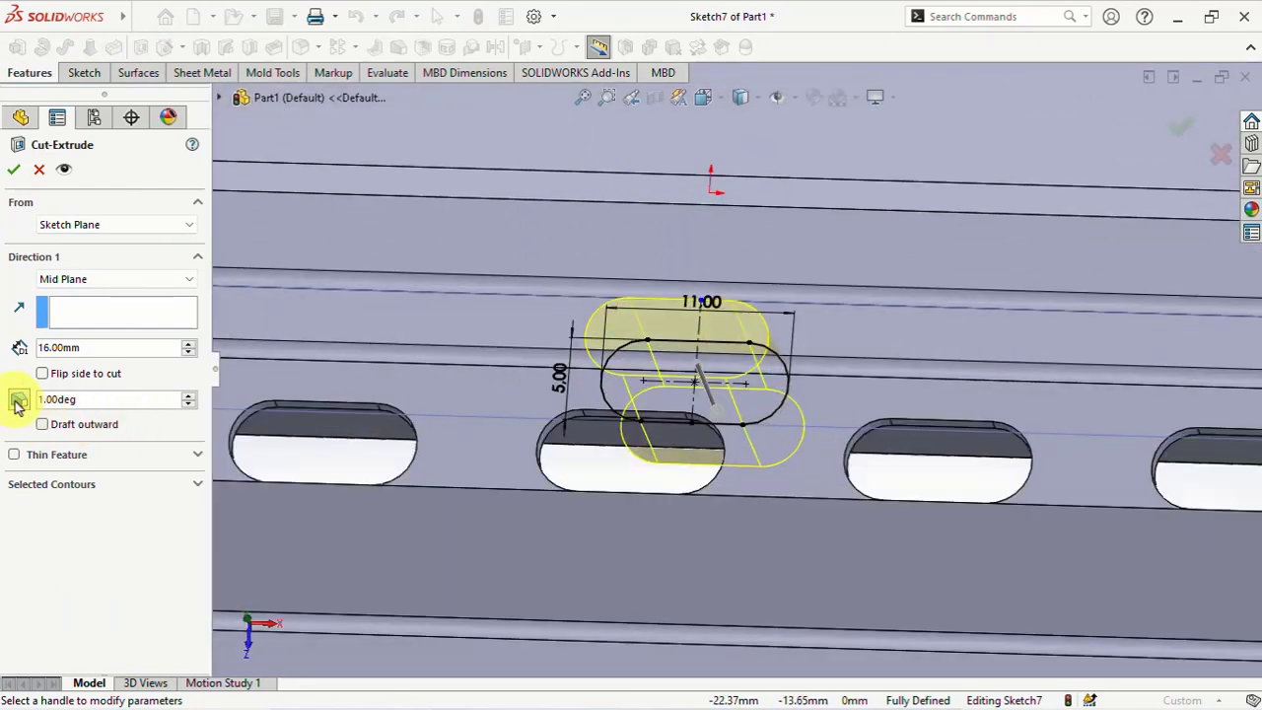
click(188, 395)
middle_drag(381, 380, 361, 417)
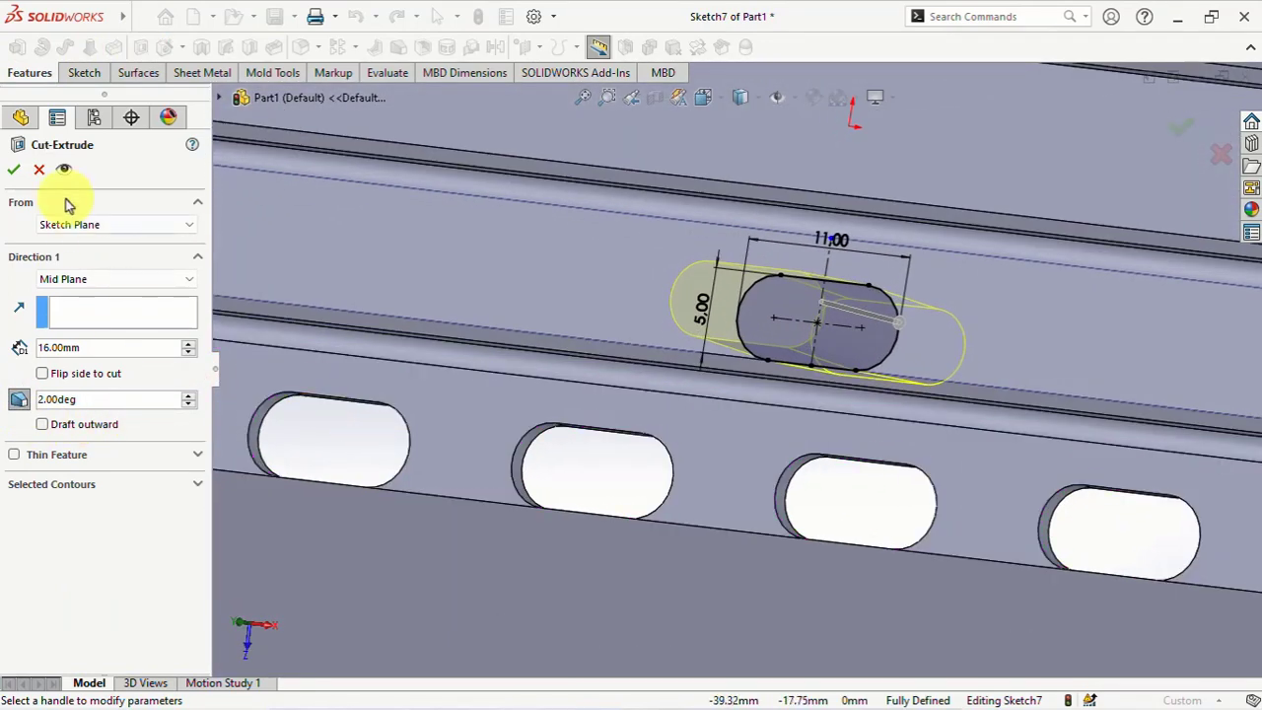
mouse_move(577, 394)
middle_down()
mouse_move(510, 361)
mouse_move(545, 409)
mouse_move(493, 354)
middle_up()
click(128, 280)
click(112, 294)
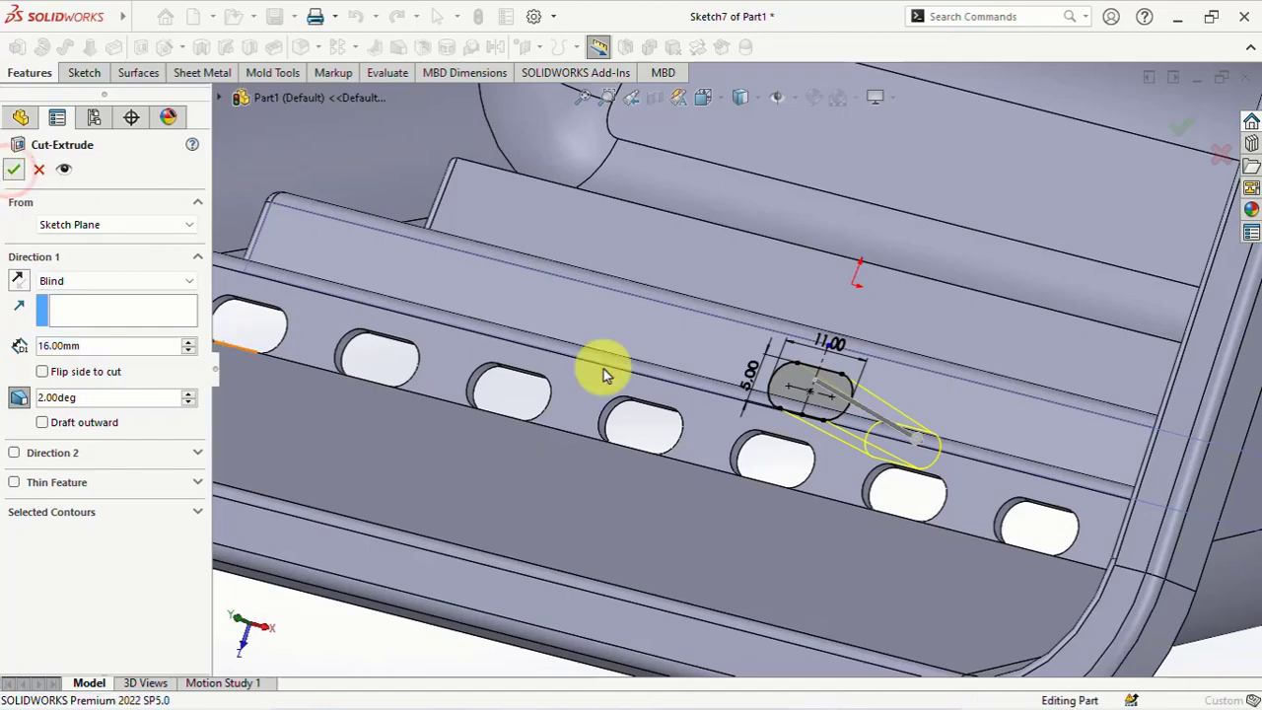
key(Return)
Orbit to inspect the new hole and select the top rib's face for the next slot
scroll(721, 521, up, 3)
scroll(755, 372, down, 3)
mouse_move(756, 372)
middle_down()
mouse_move(852, 412)
mouse_move(817, 333)
middle_up()
click(813, 328)
click(208, 17)
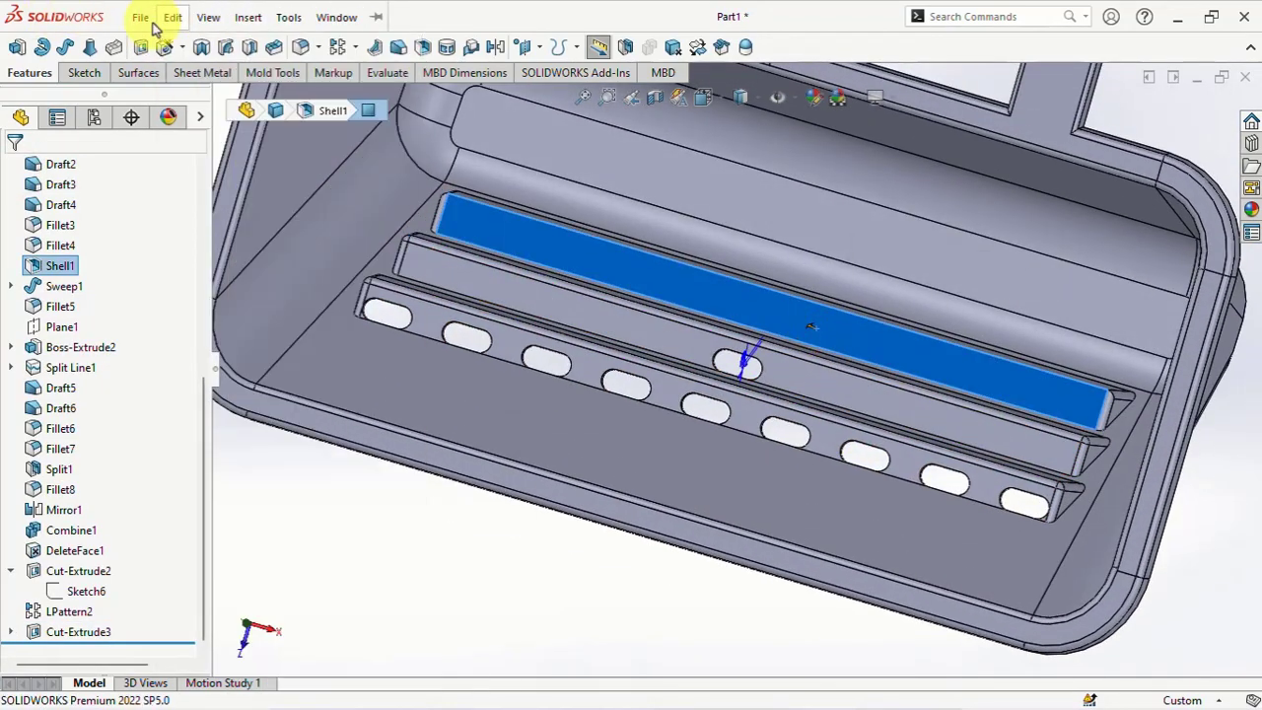
click(172, 17)
Paste the slot sketch onto the top rib and edit the new Sketch8
click(241, 205)
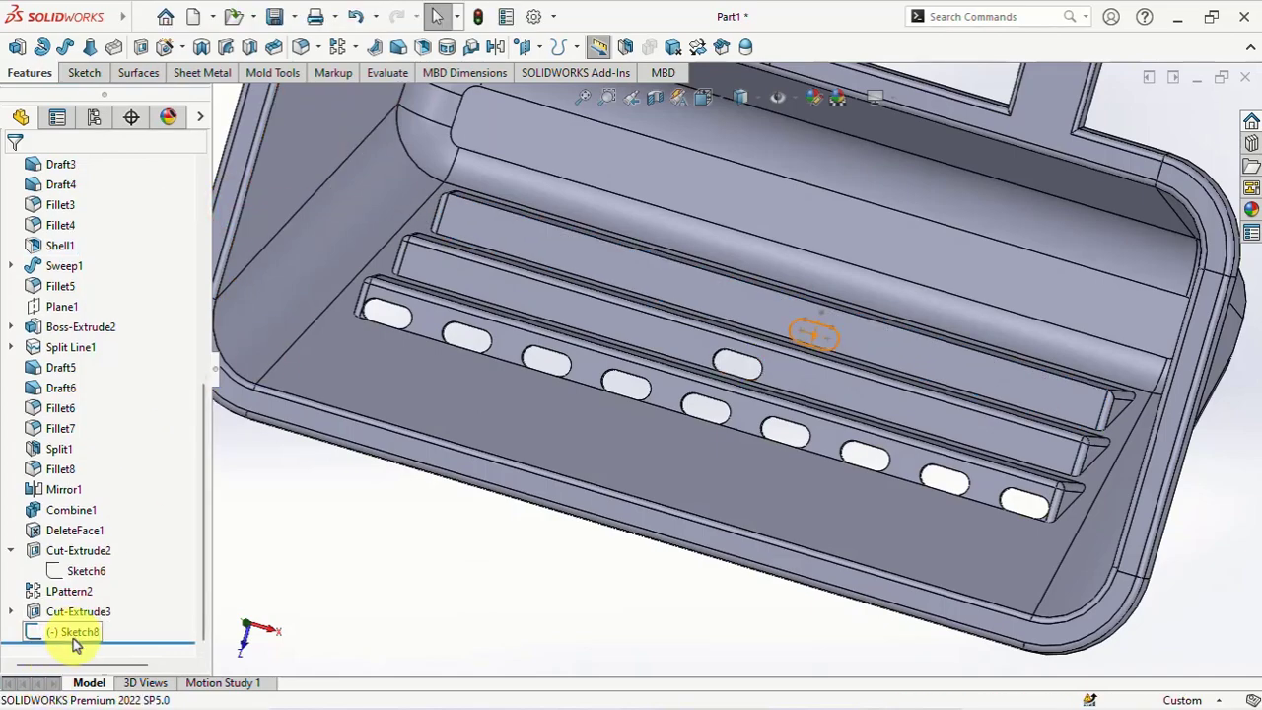
click(76, 632)
click(61, 584)
scroll(760, 403, down, 5)
scroll(729, 441, down, 3)
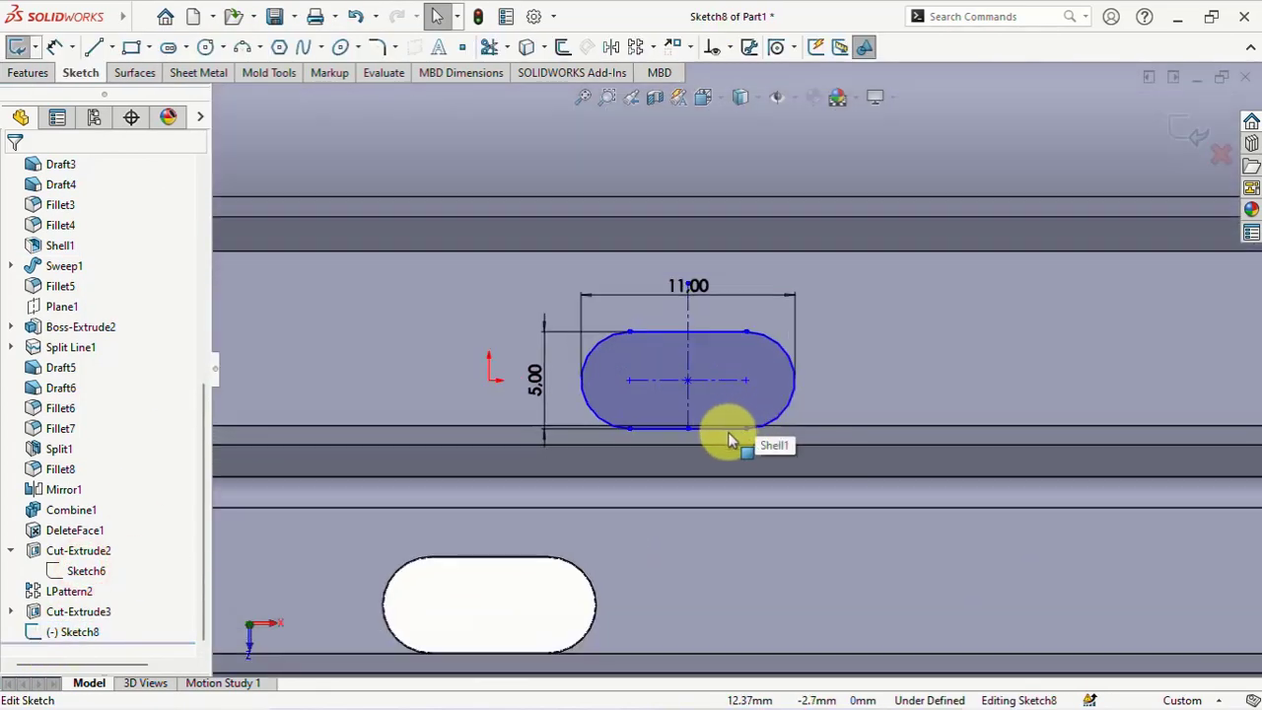
Make the slot's bottom line collinear with the top rib edge and centre it on the edge's midpoint
click(725, 429)
scroll(780, 441, down, 3)
ctrl+click(815, 413)
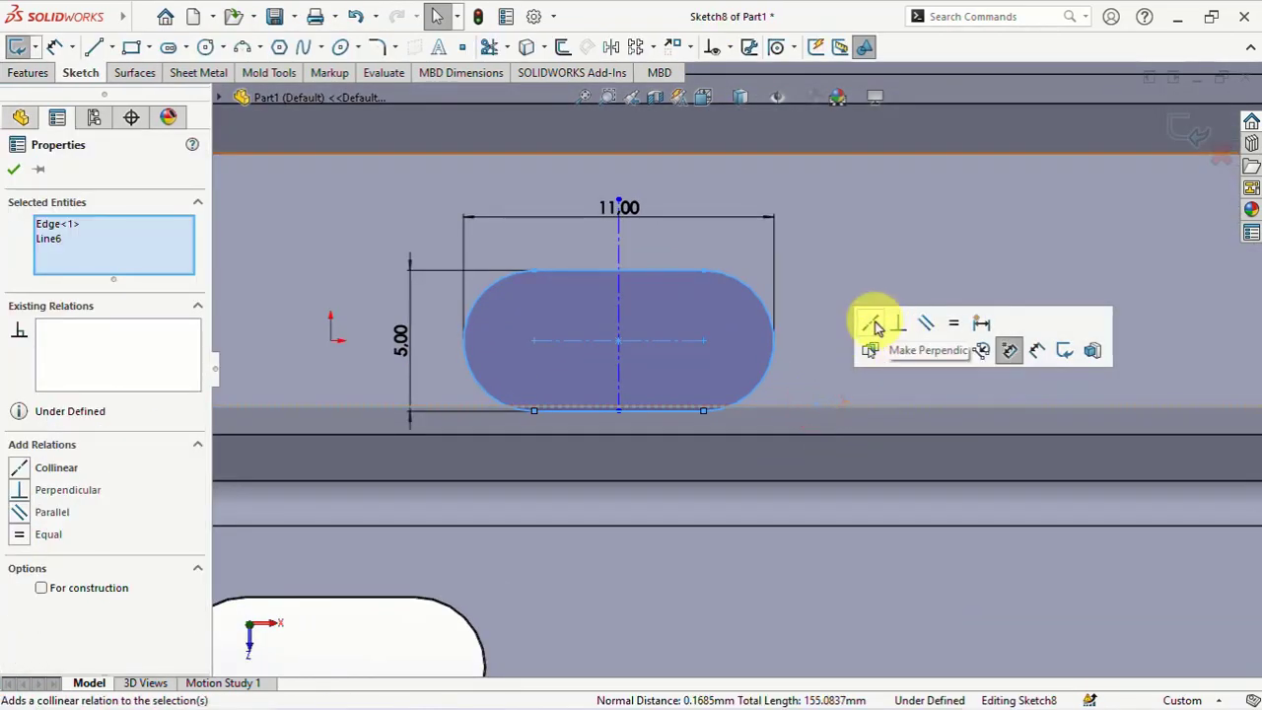
click(873, 325)
click(617, 407)
ctrl+click(783, 408)
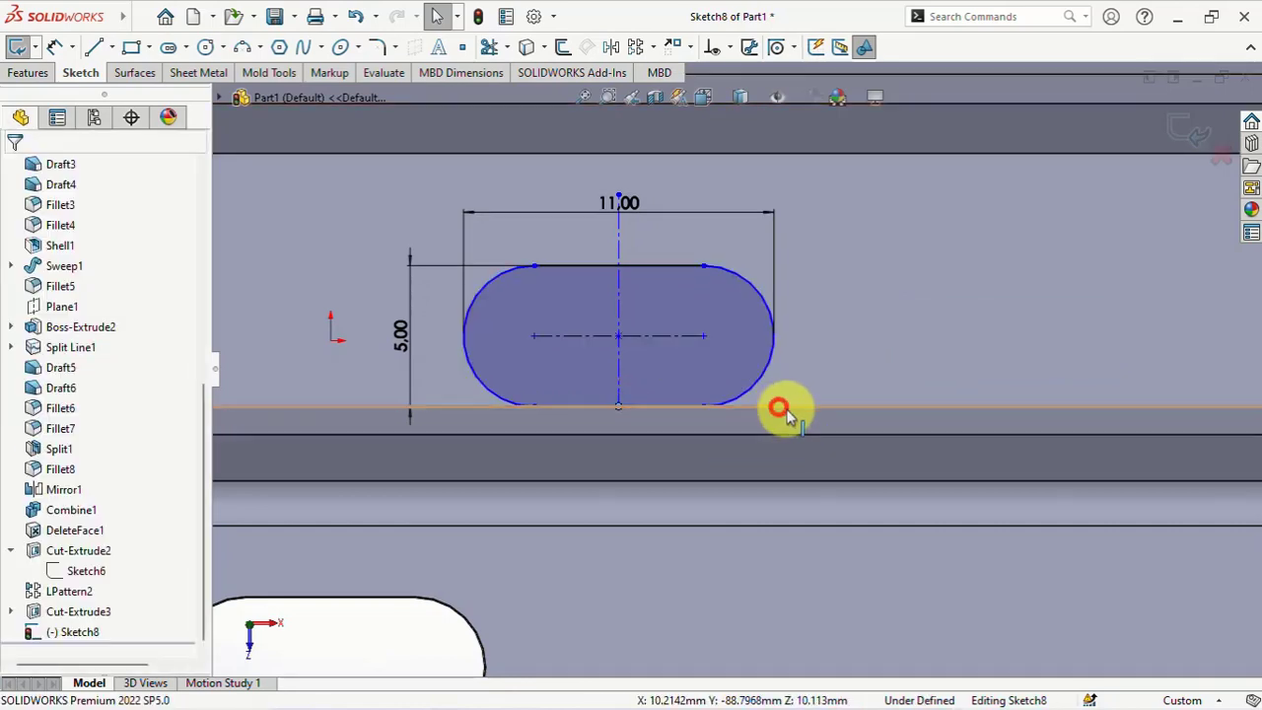
click(833, 325)
scroll(639, 473, up, 2)
click(582, 482)
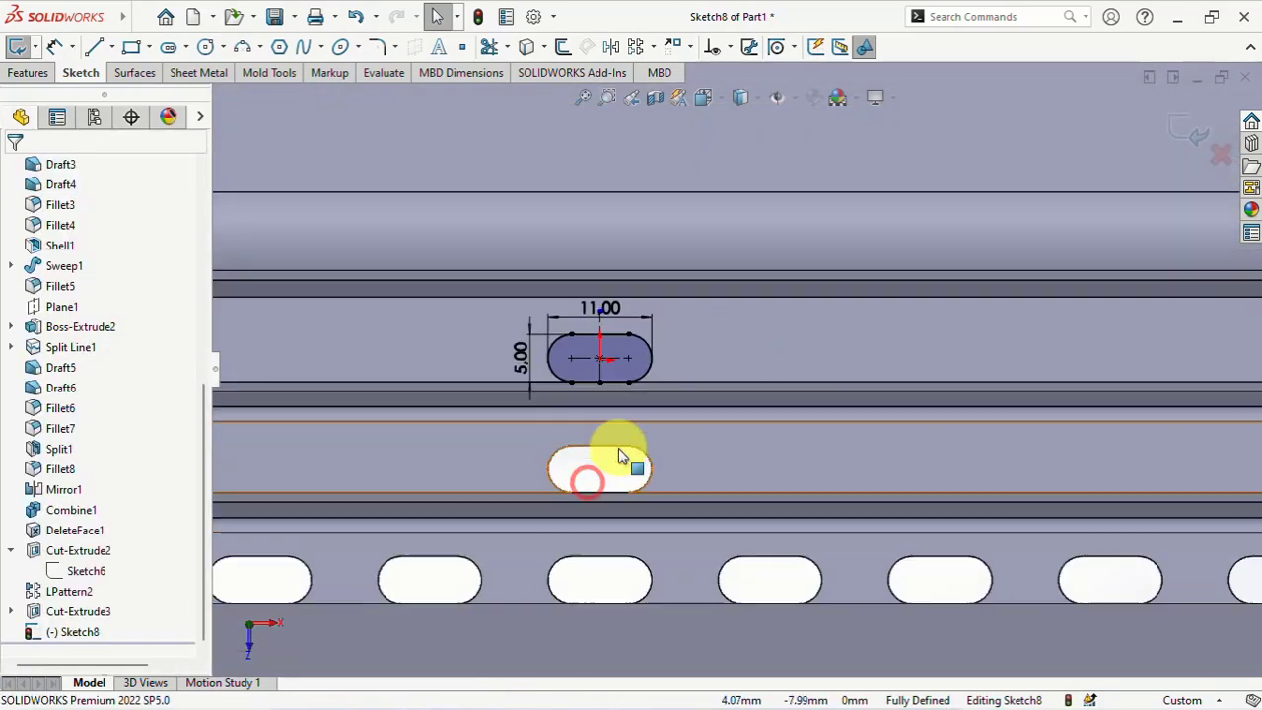
scroll(536, 388, up, 3)
Cut Sketch8 Blind 16 mm deep with a 2° draft as Cut-Extrude4
click(28, 72)
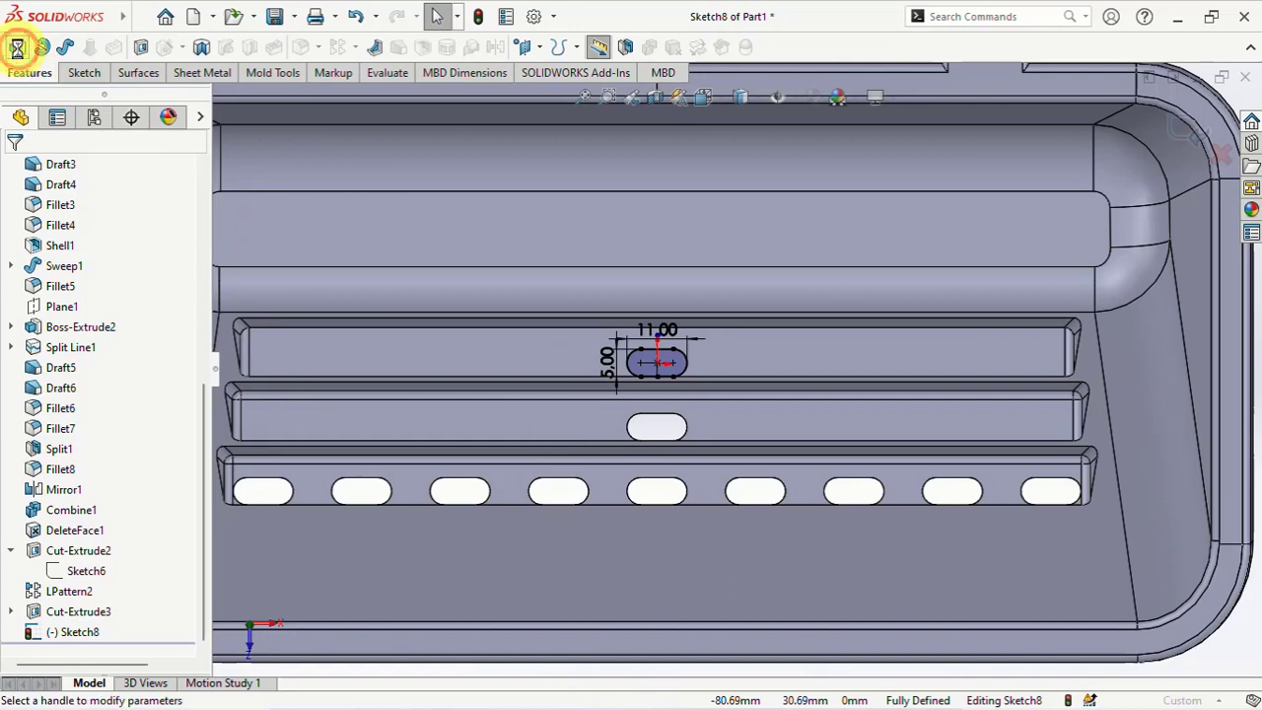
click(17, 47)
click(39, 169)
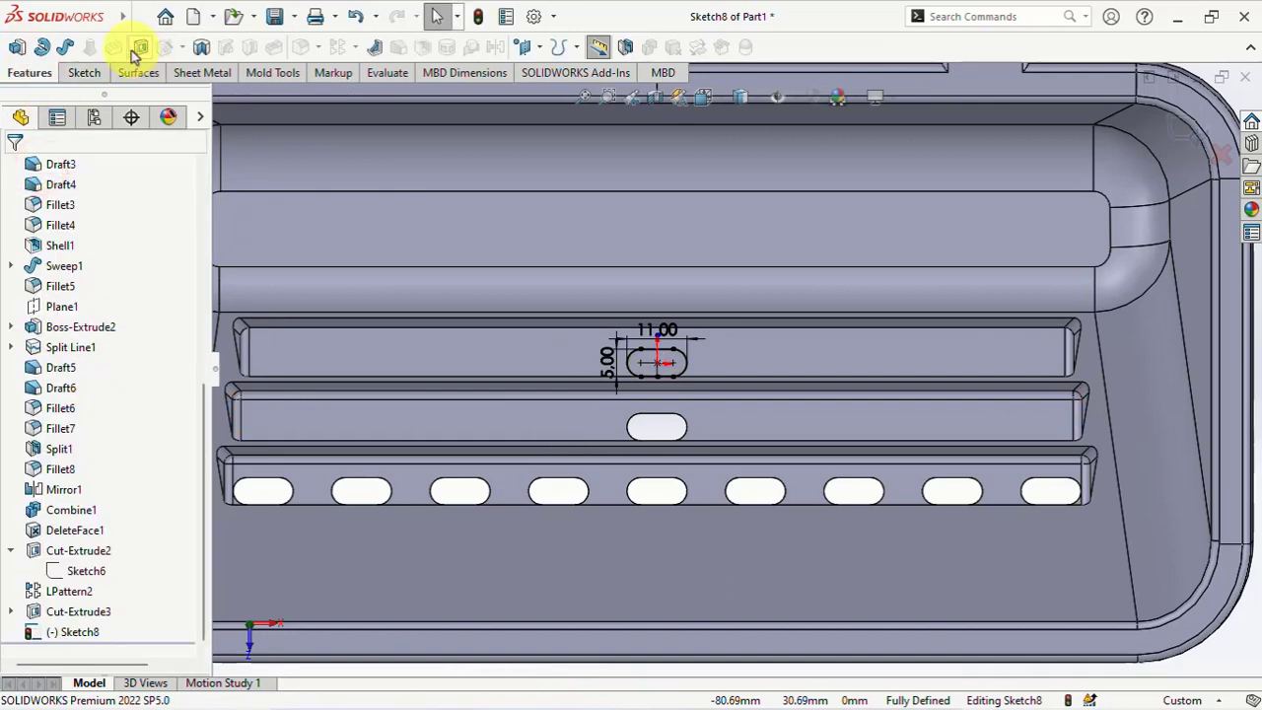
click(138, 48)
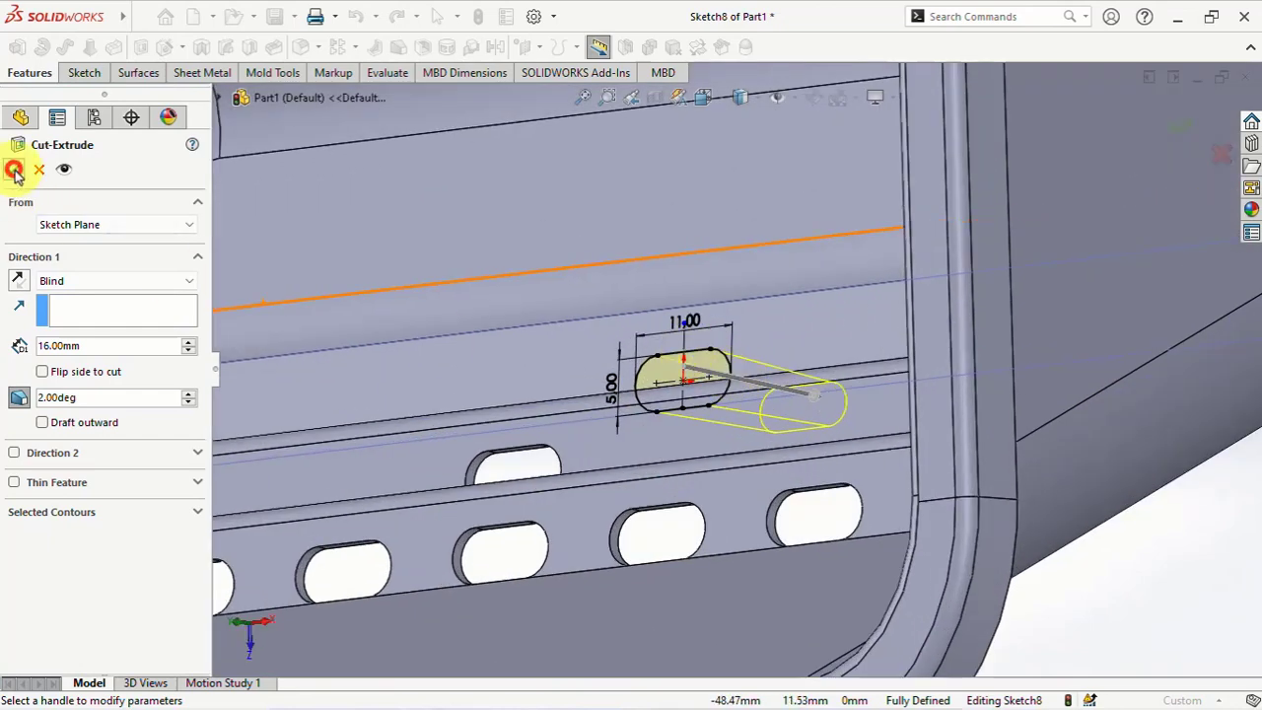
click(14, 169)
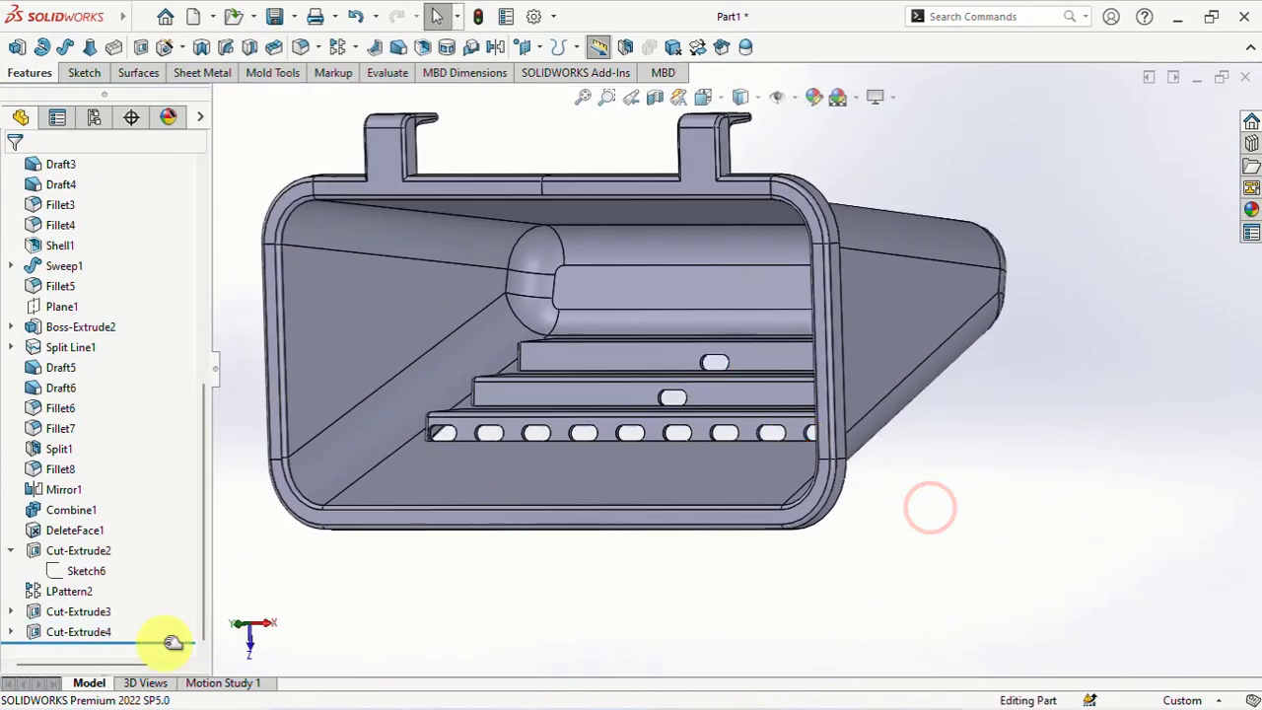
Move LPattern2 below Cut-Extrude4 and add Cut-Extrude3 and Cut-Extrude4 to its patterned features
drag(32, 631, 29, 633)
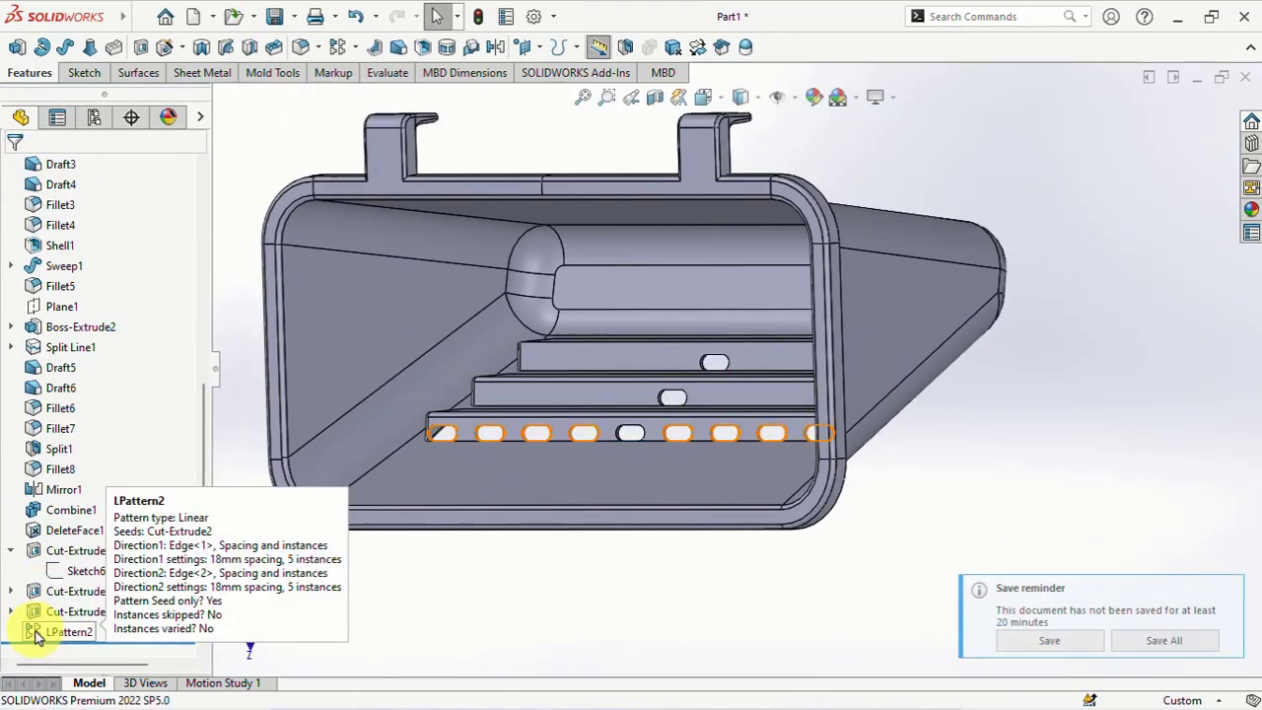
scroll(653, 344, down, 2)
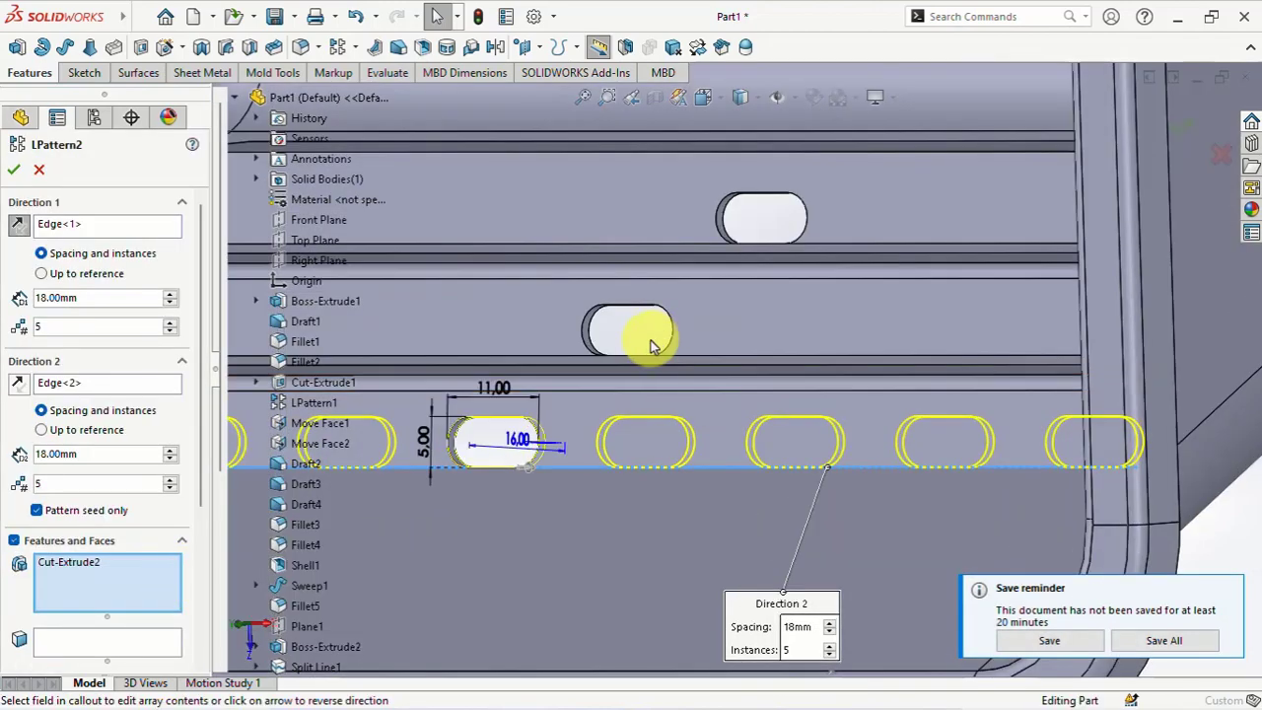
scroll(529, 349, down, 1)
scroll(409, 353, down, 1)
click(409, 353)
scroll(727, 344, up, 3)
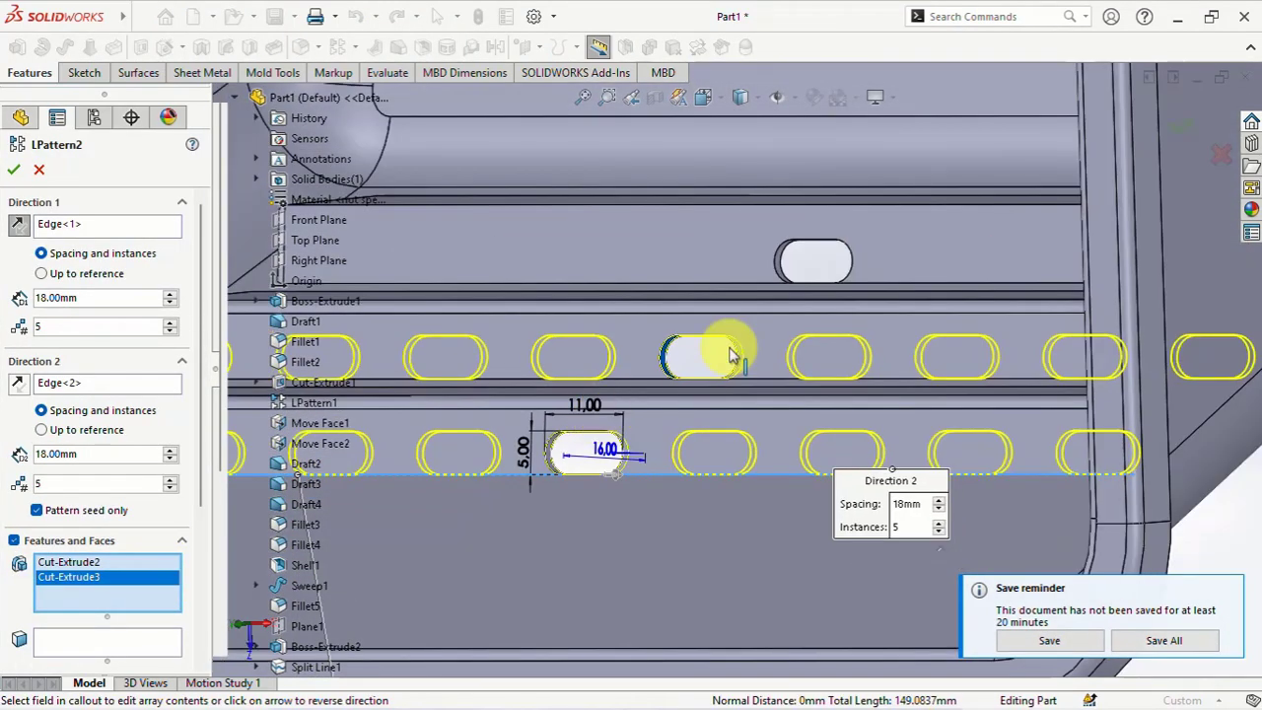
scroll(747, 282, down, 2)
click(704, 309)
scroll(719, 315, up, 2)
scroll(465, 332, up, 3)
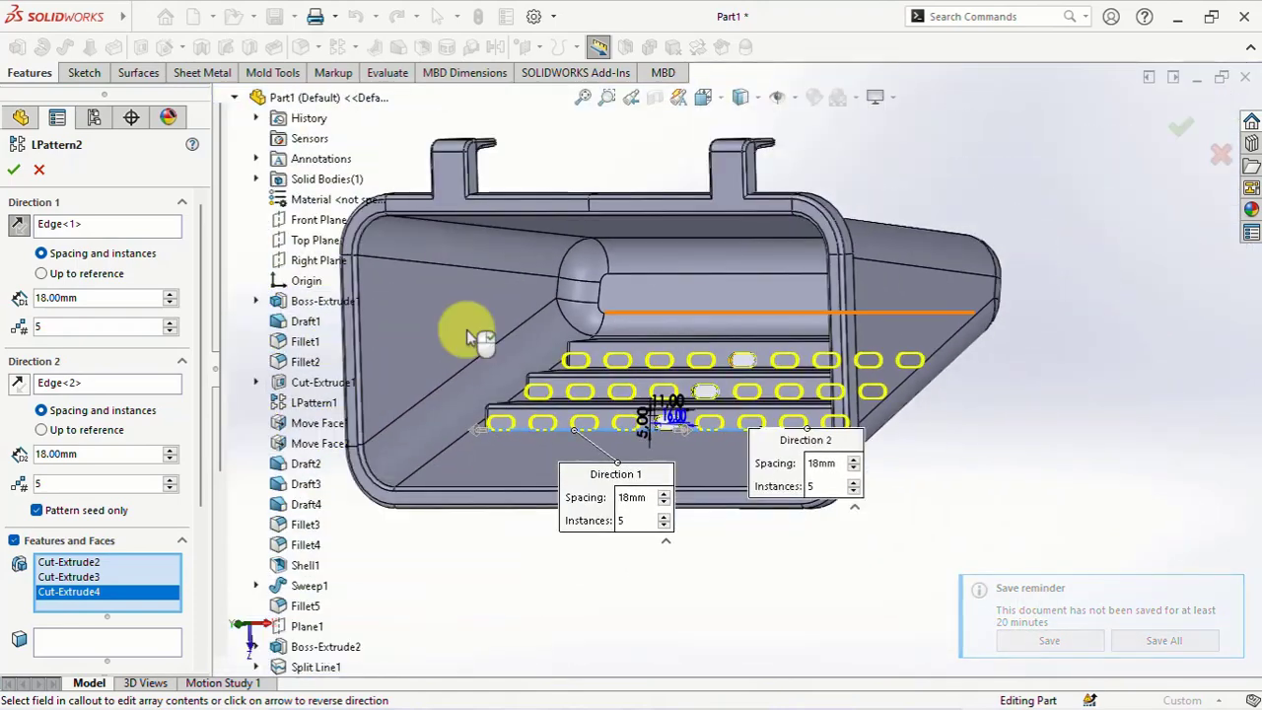
click(16, 173)
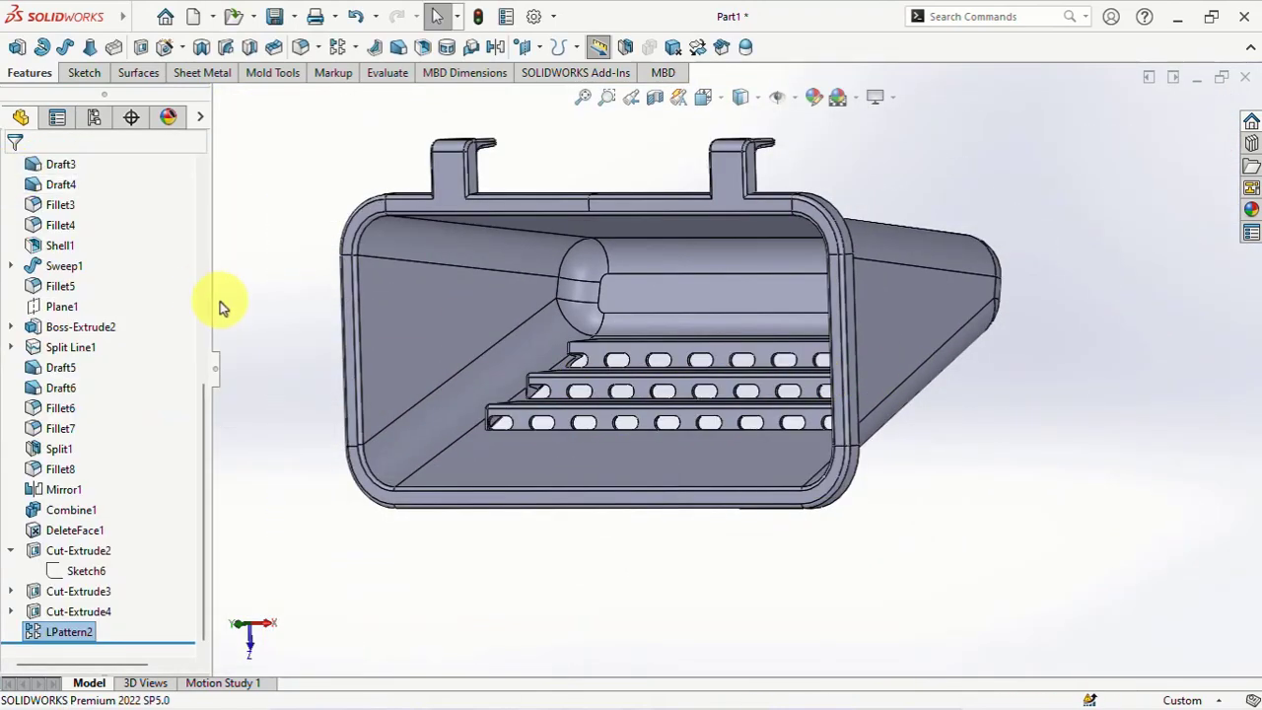
Change LPattern2's spacing to 17 mm in both directions
key(ctrl+1)
scroll(661, 400, down, 2)
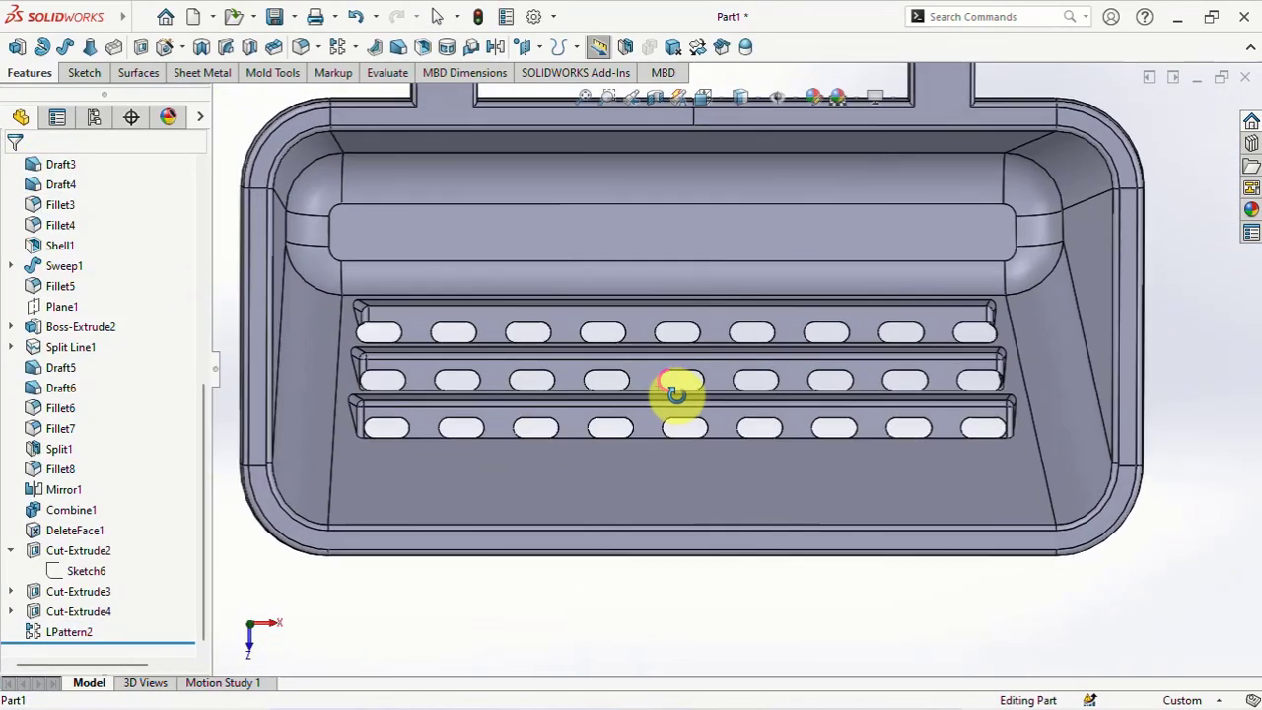
click(40, 629)
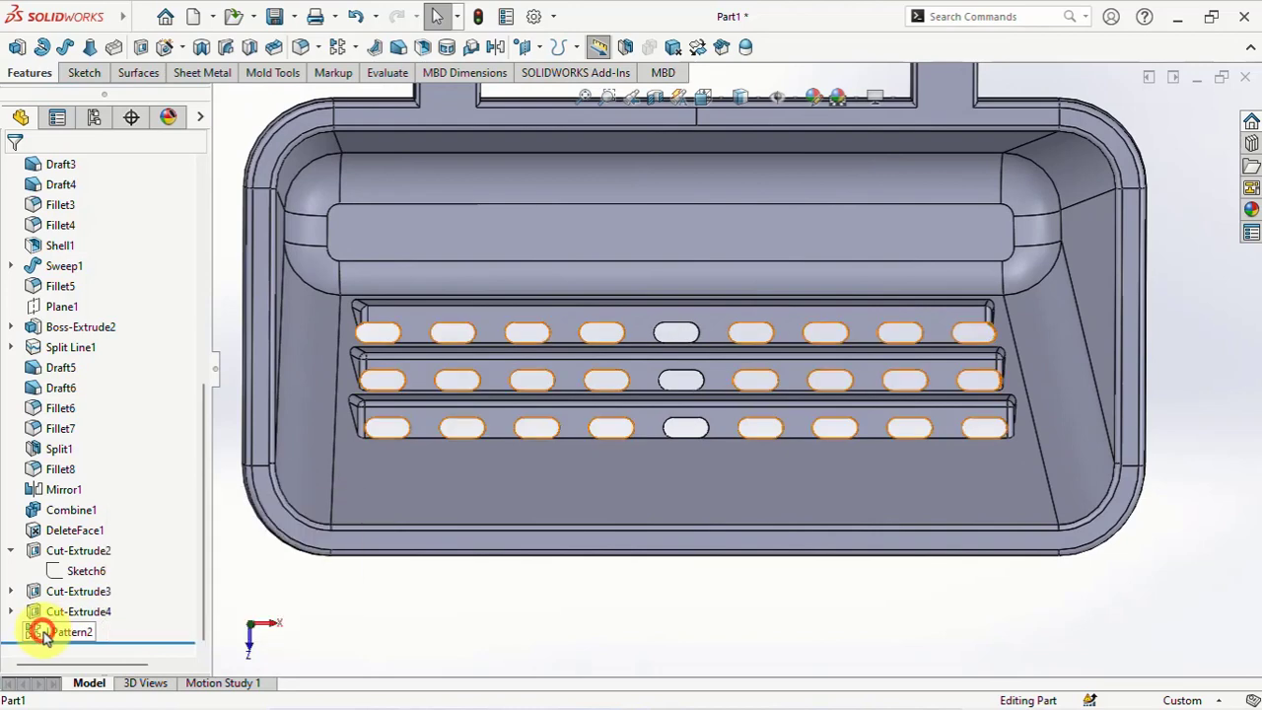
click(61, 577)
click(93, 298)
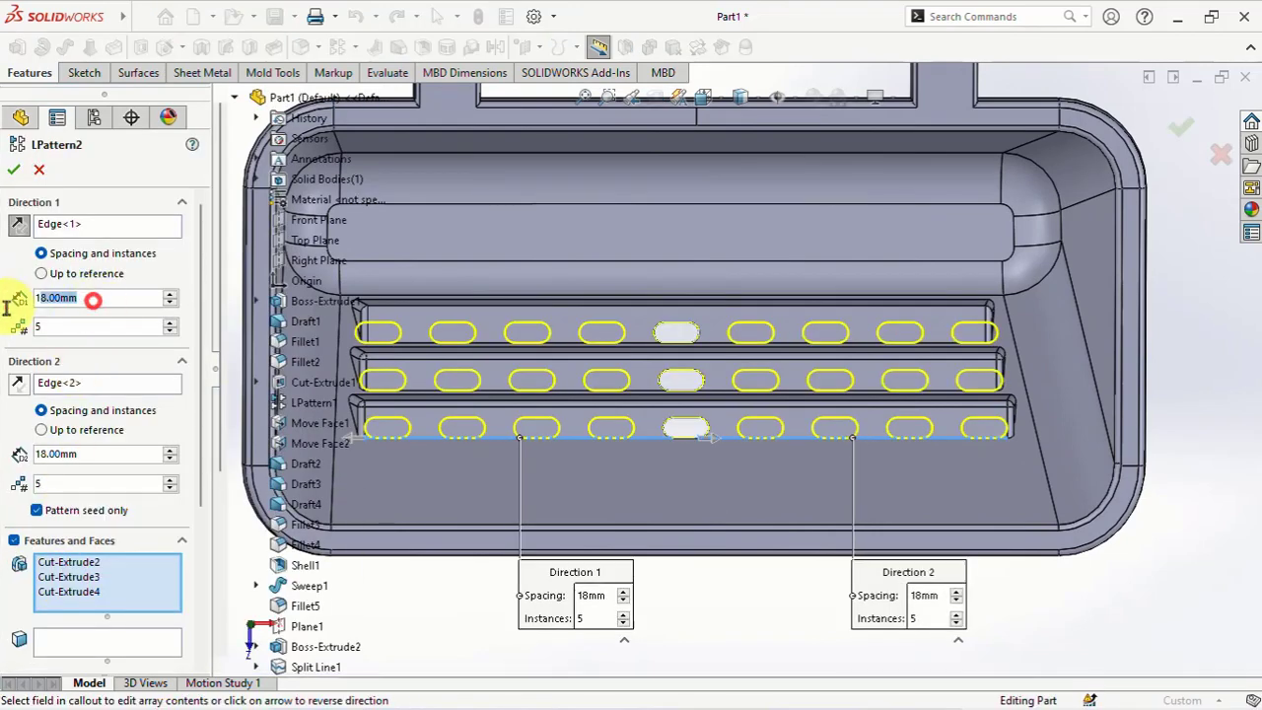
scroll(41, 306, down, 1)
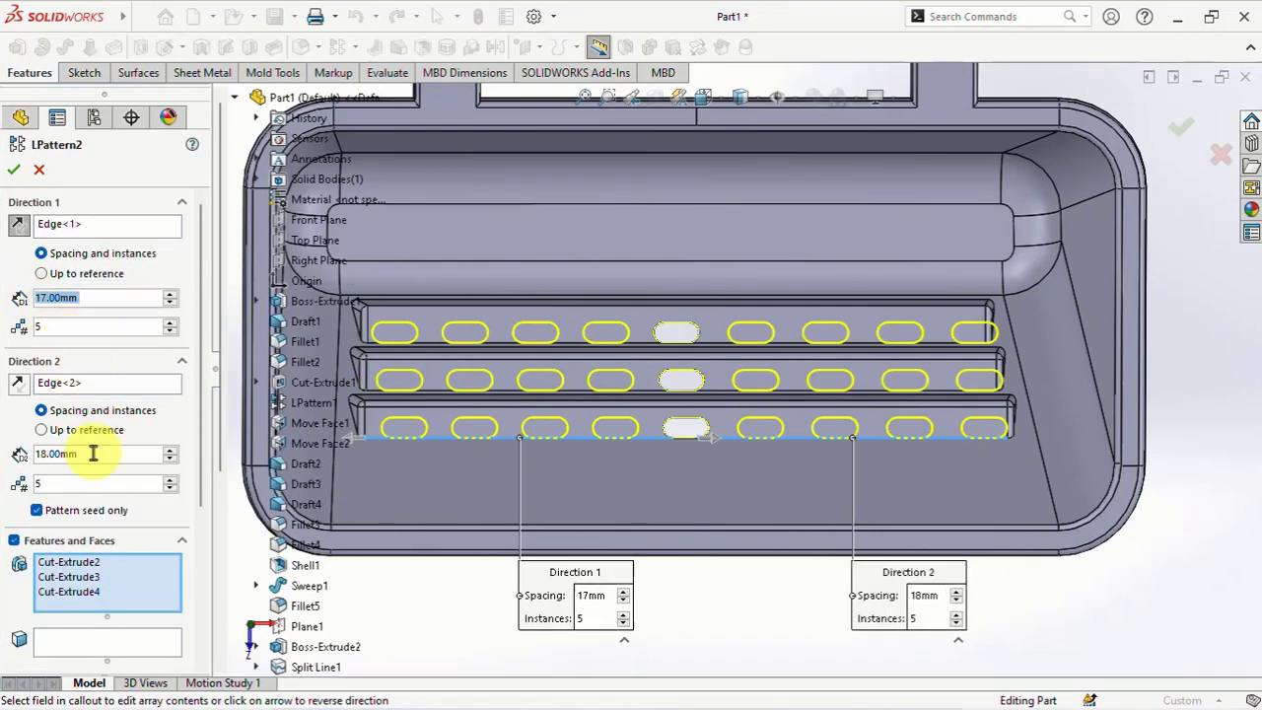
click(106, 454)
text(17)
key(Return)
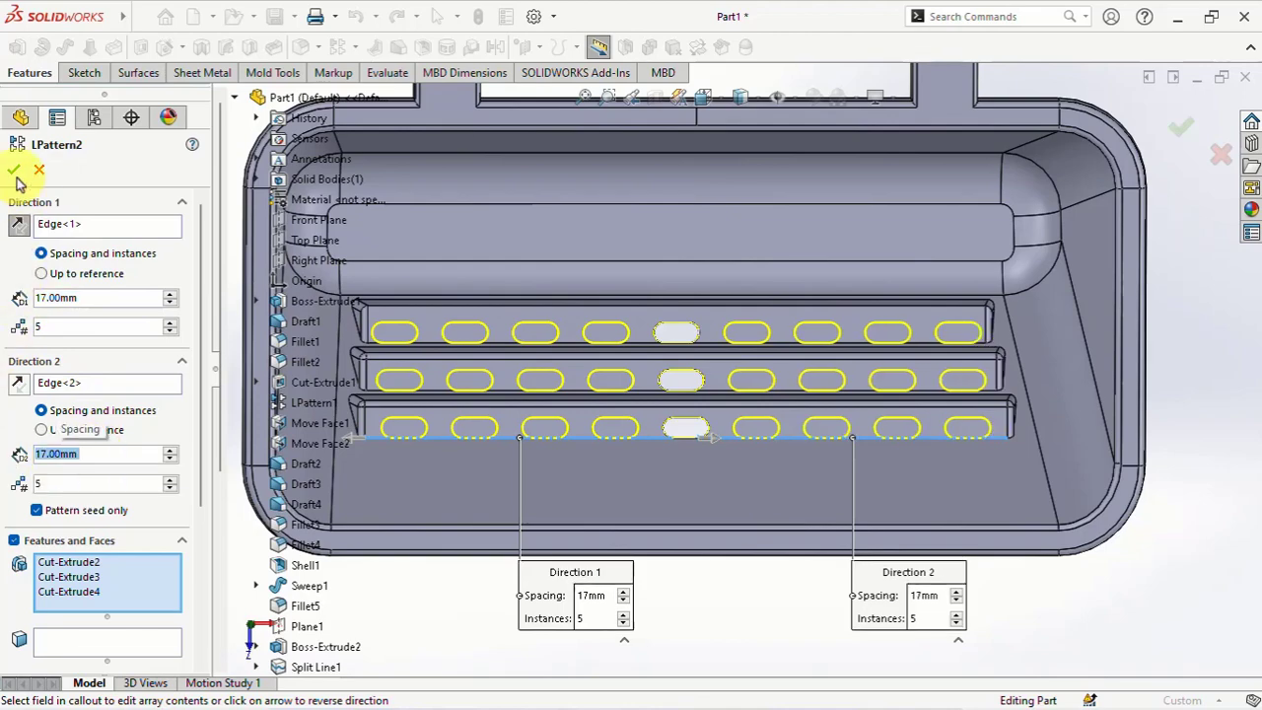
click(15, 171)
mouse_move(562, 597)
middle_down()
mouse_move(506, 459)
mouse_move(517, 510)
mouse_move(602, 596)
middle_up()
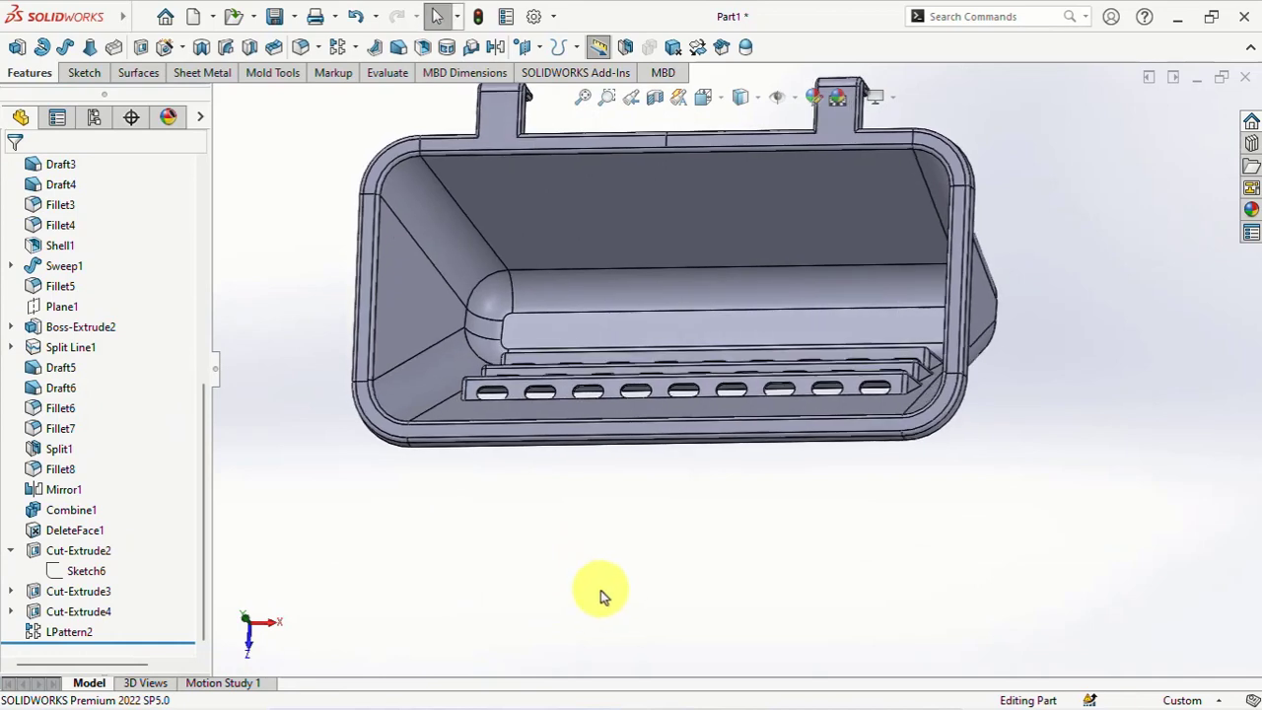
Start a new sketch on the Top Plane, viewed normal to it
click(567, 437)
click(197, 428)
click(272, 310)
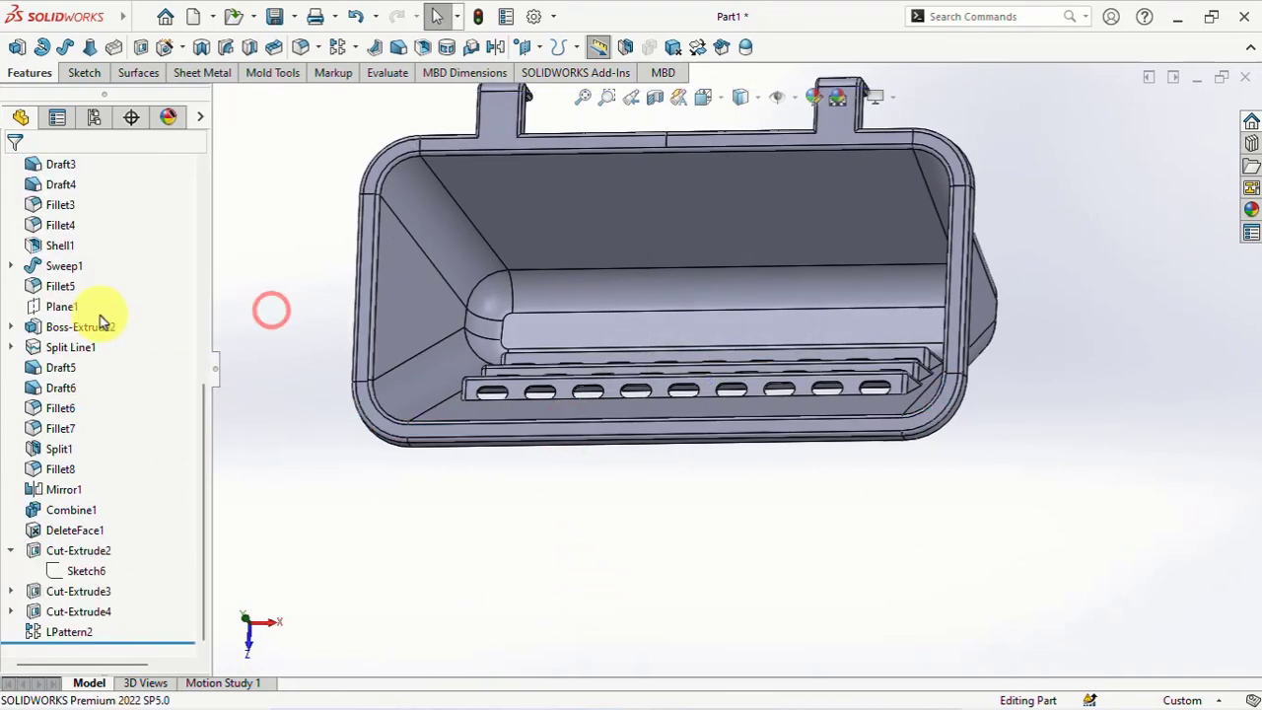
scroll(161, 338, up, 6)
click(71, 265)
click(89, 245)
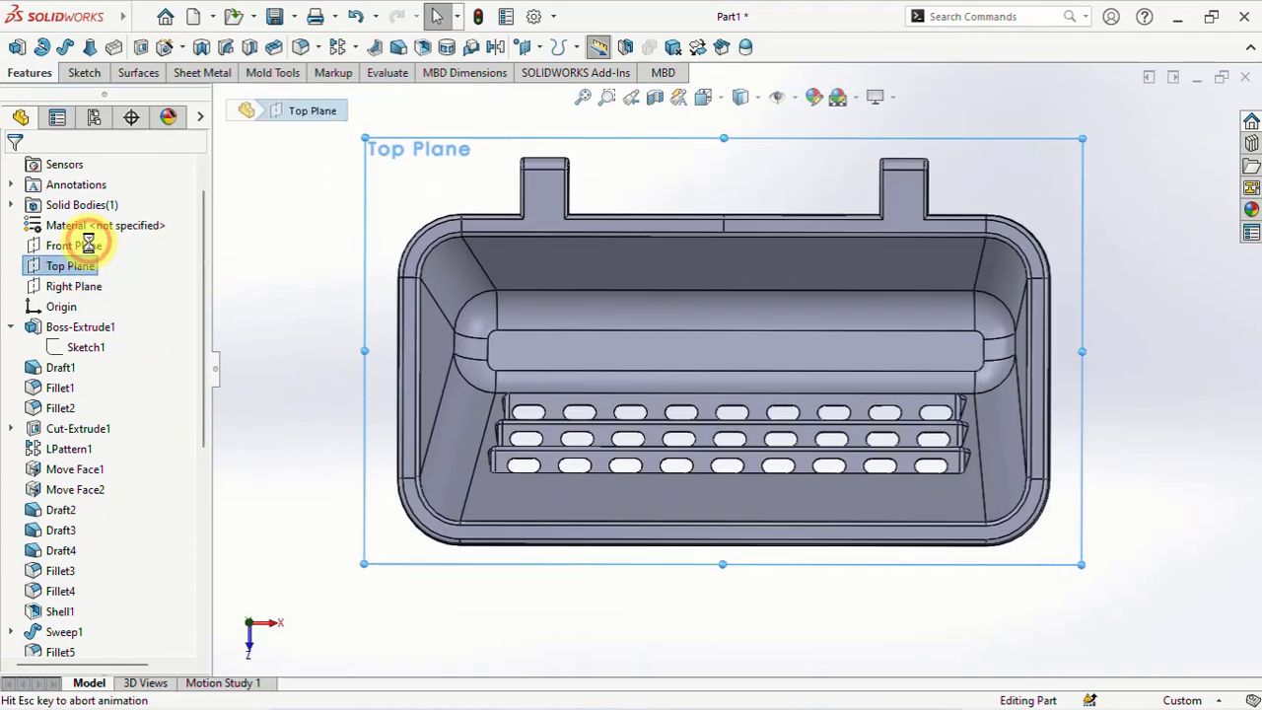
click(111, 47)
Draw a vertical centerline across the raised rail and a horizontal centerline from its midpoint
click(138, 97)
scroll(749, 365, down, 3)
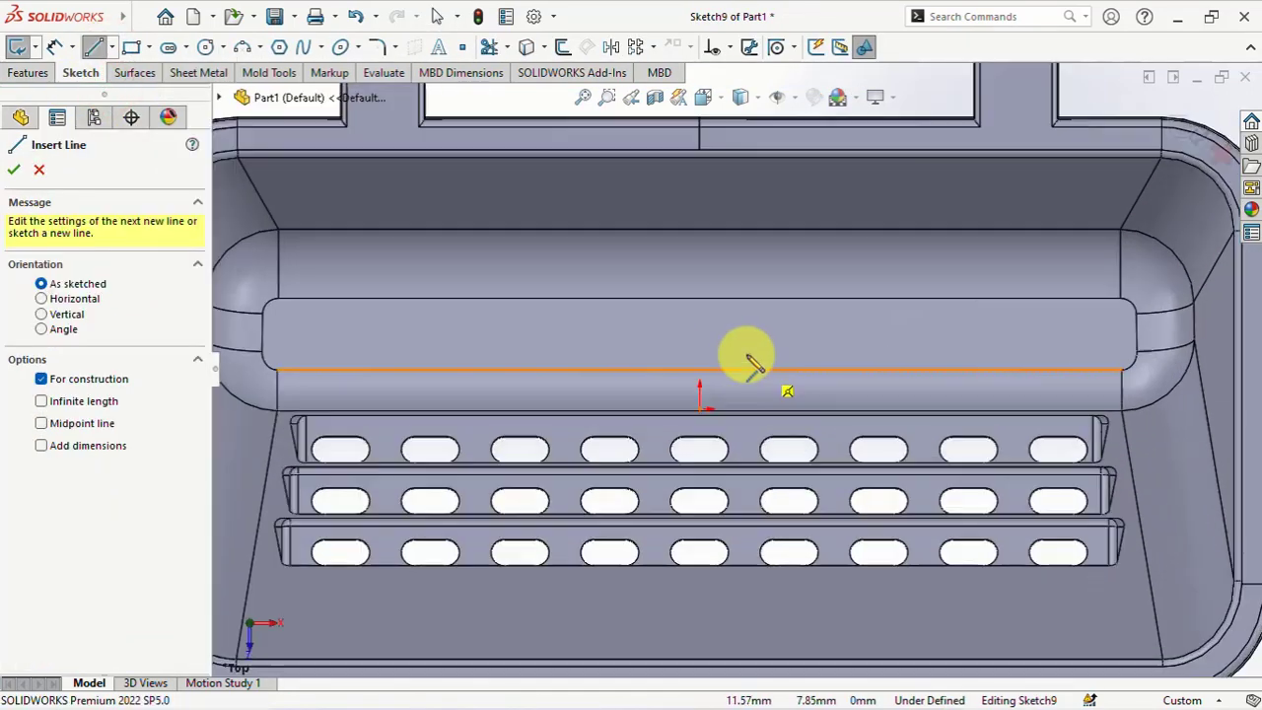
drag(699, 299, 697, 370)
right_click(697, 371)
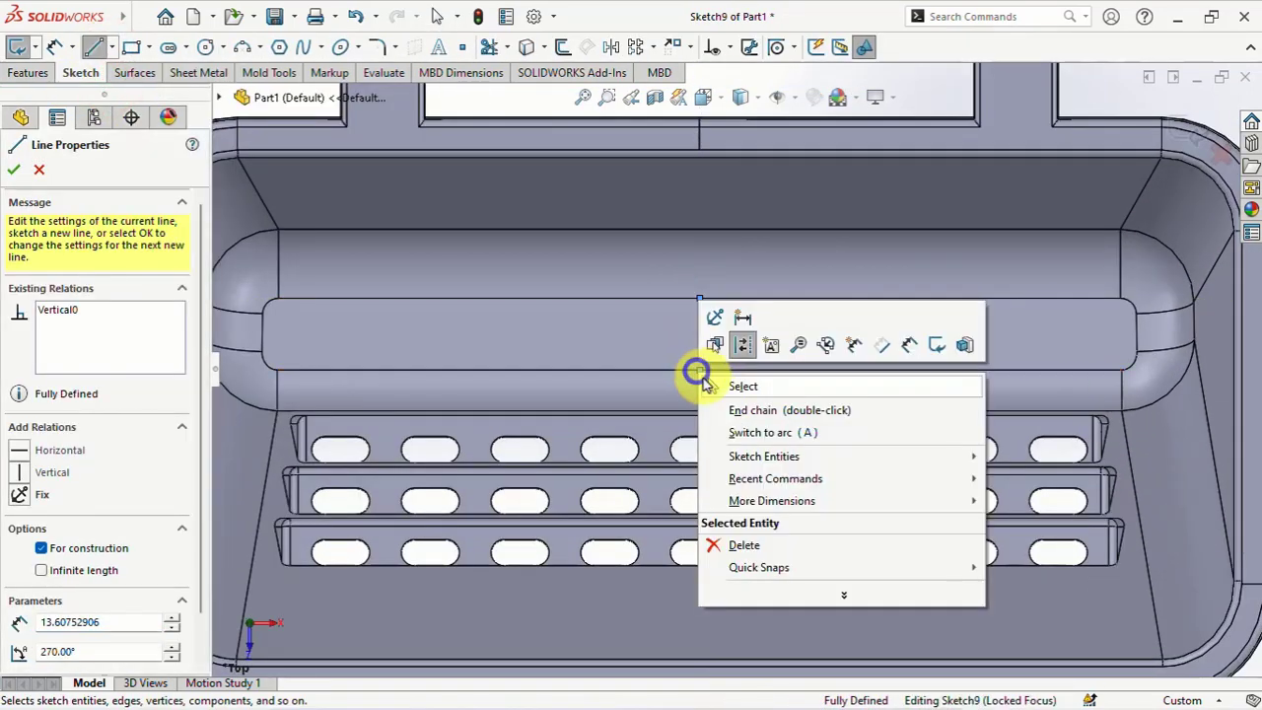
click(718, 387)
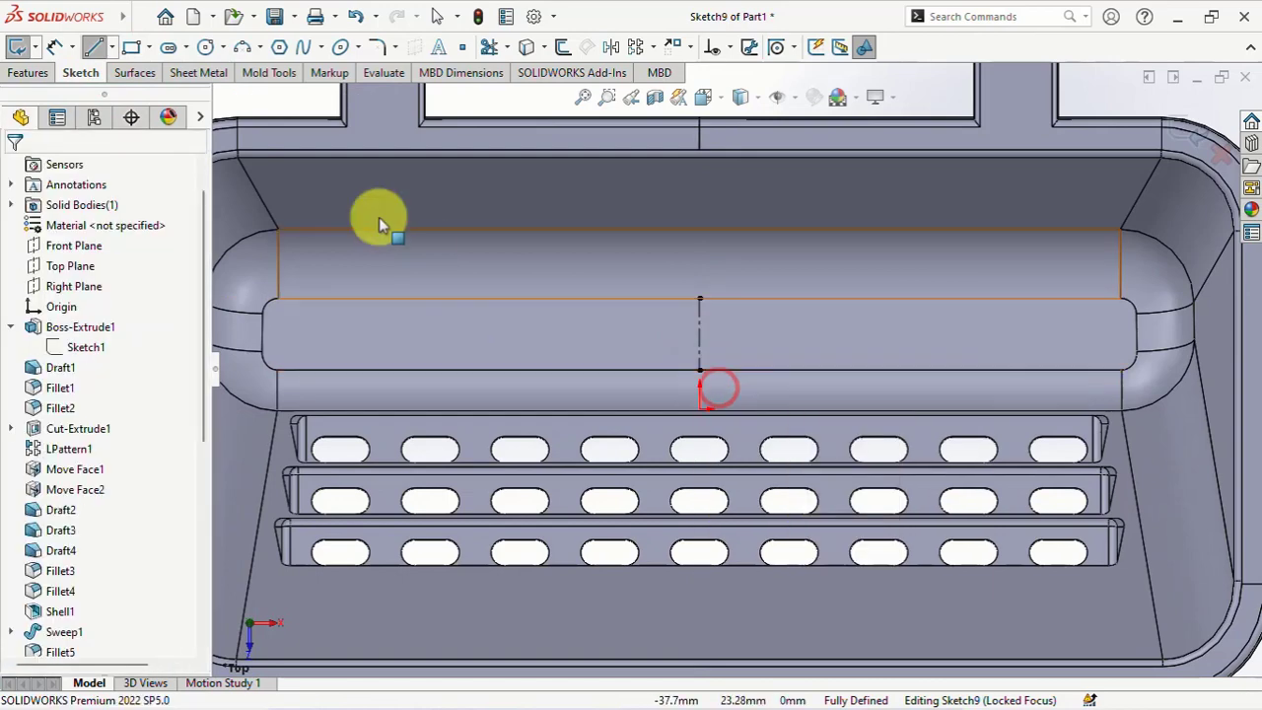
click(111, 47)
click(128, 94)
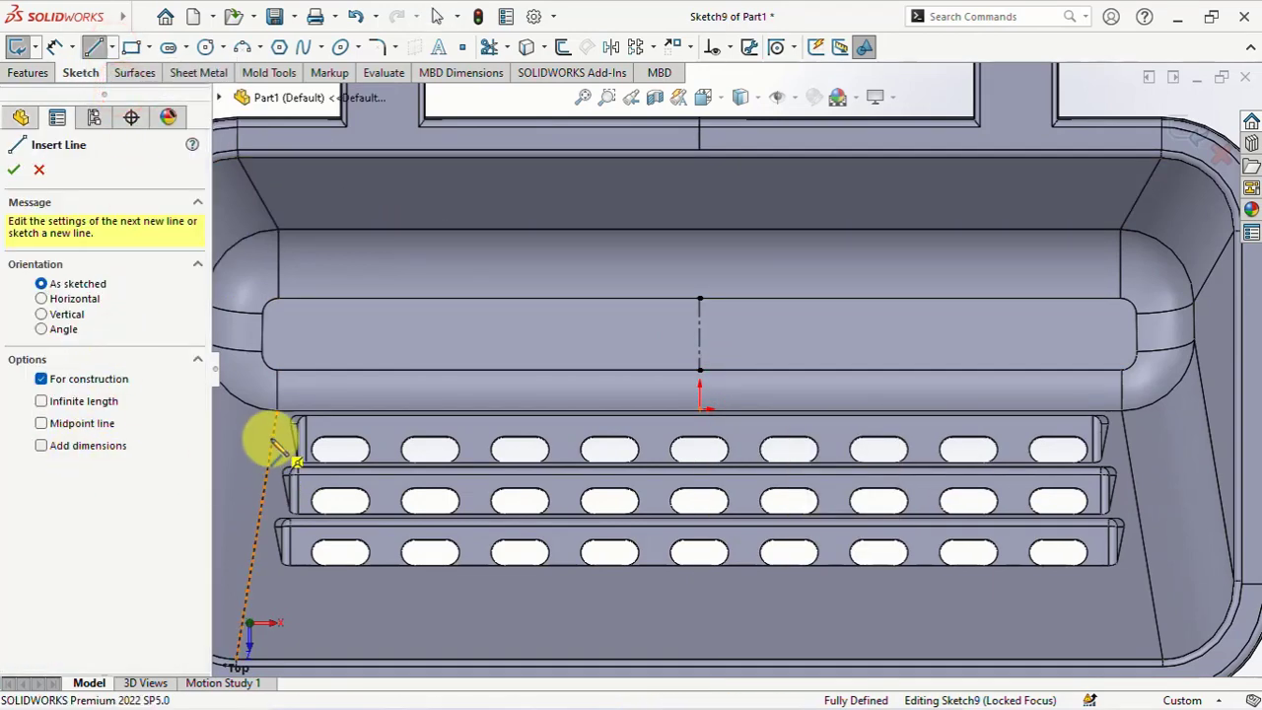
click(699, 334)
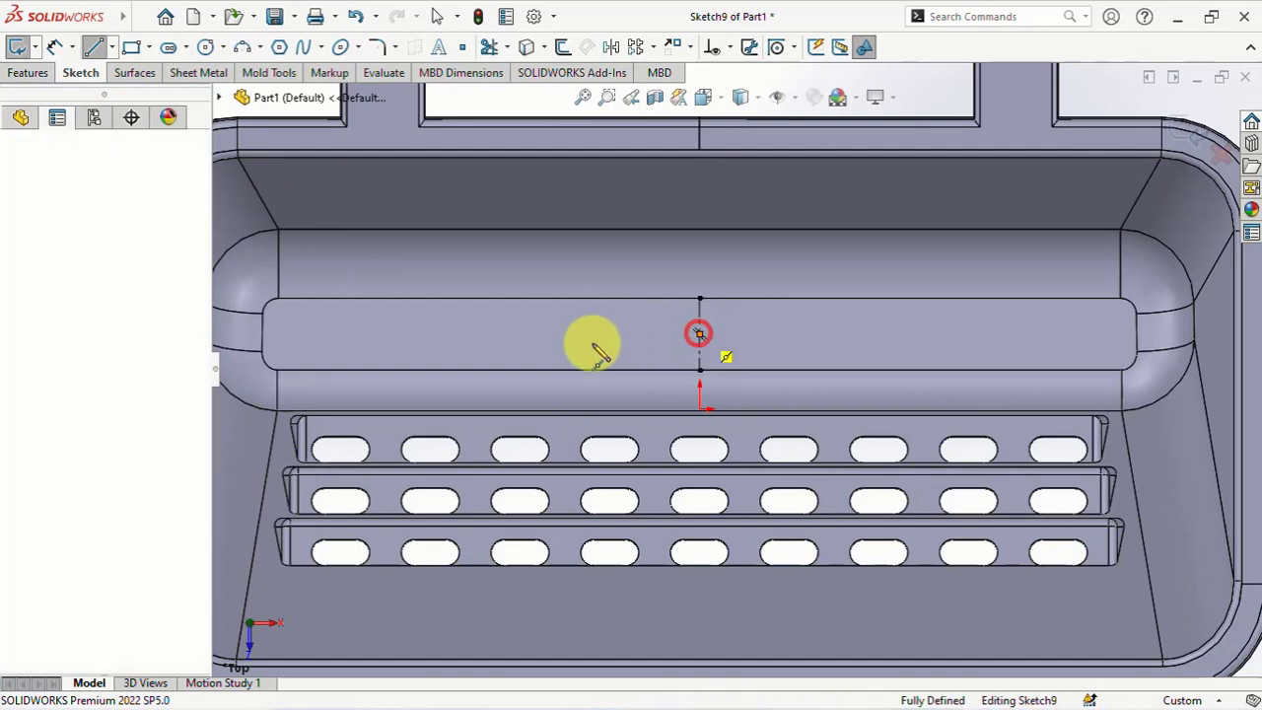
click(529, 335)
key(Escape)
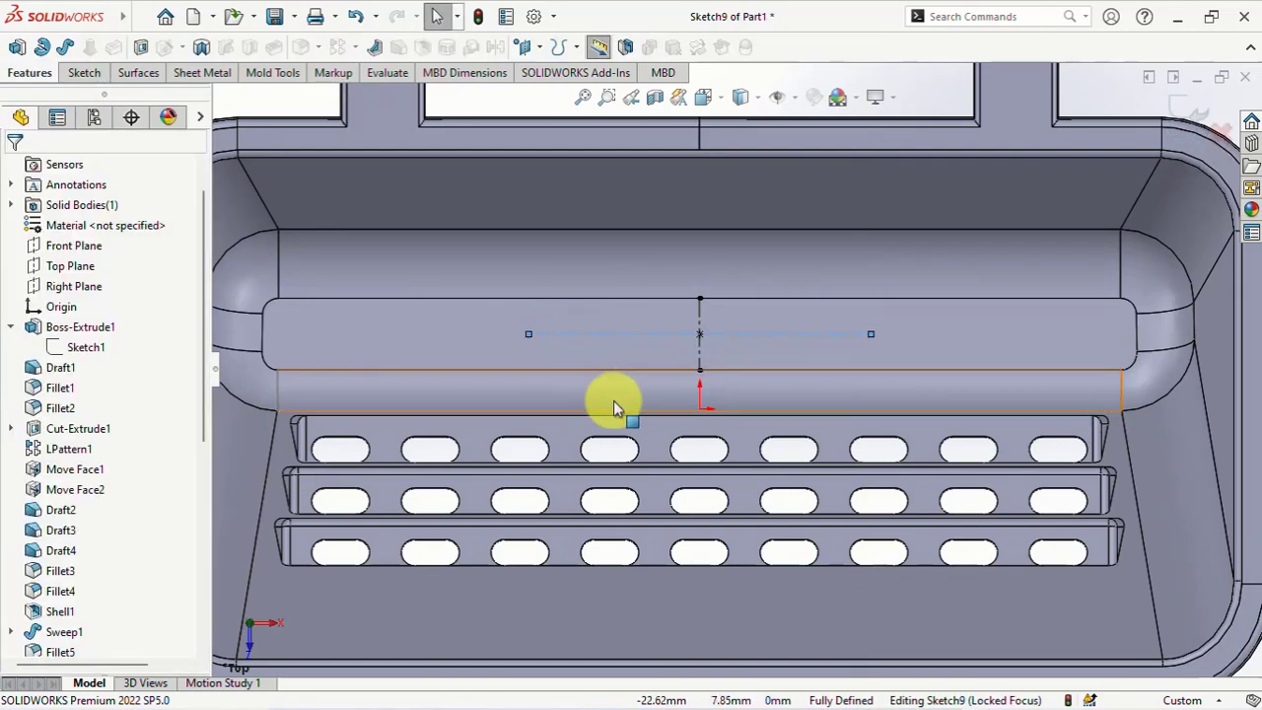
Add a short vertical line at the far end of the horizontal centerline
scroll(584, 351, down, 3)
click(59, 74)
click(62, 77)
click(111, 48)
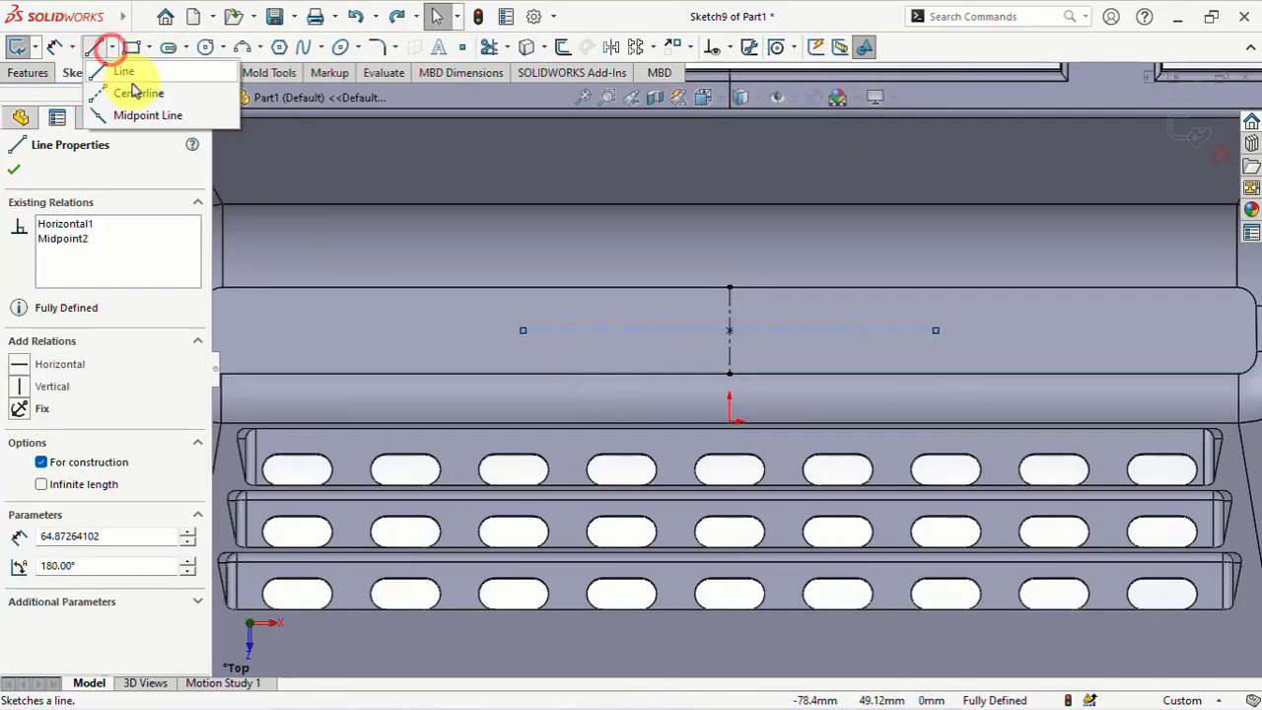
click(135, 95)
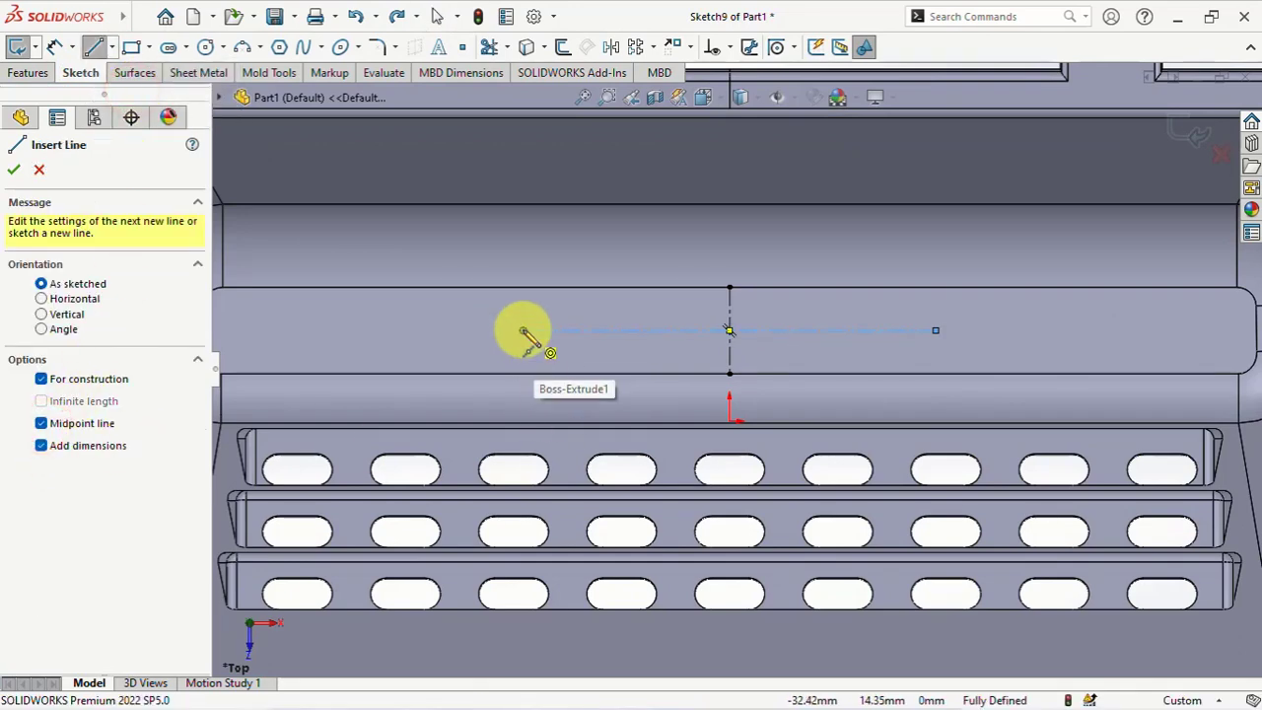
click(523, 330)
click(524, 296)
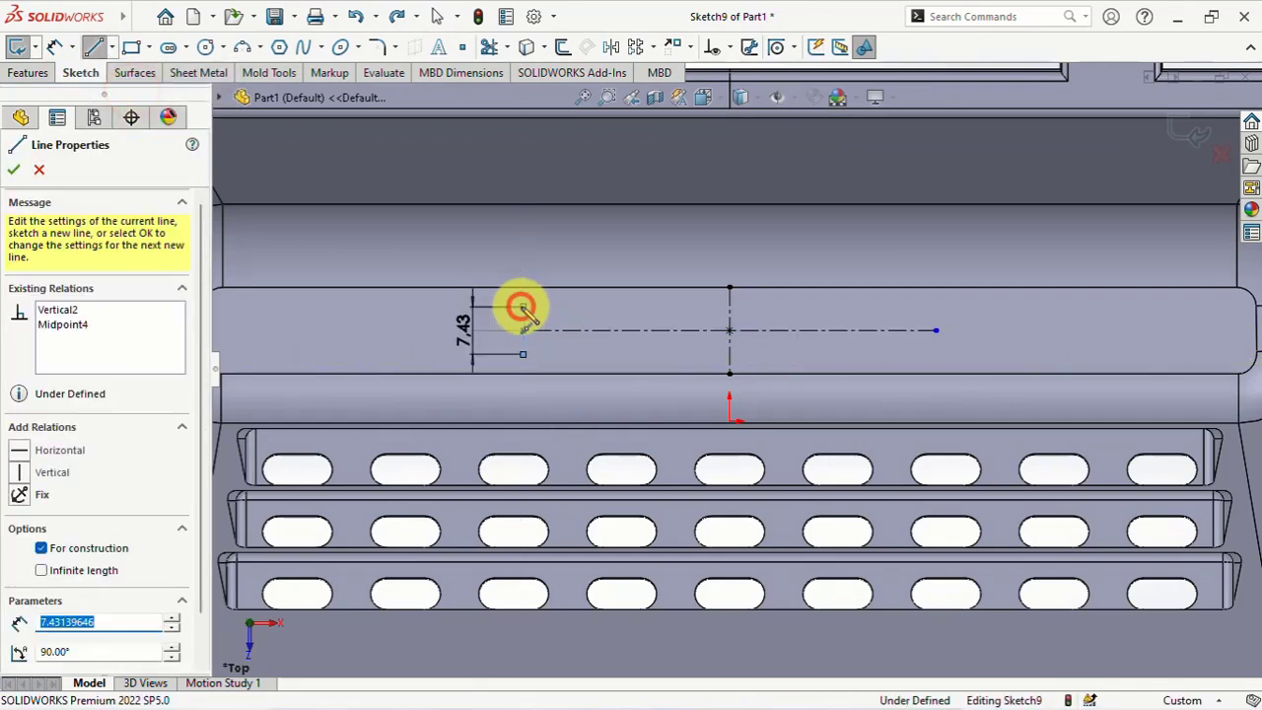
right_click(523, 311)
click(558, 327)
Dimension the vertical end line to 5 mm and the horizontal centerline to 32 mm
scroll(559, 337, down, 1)
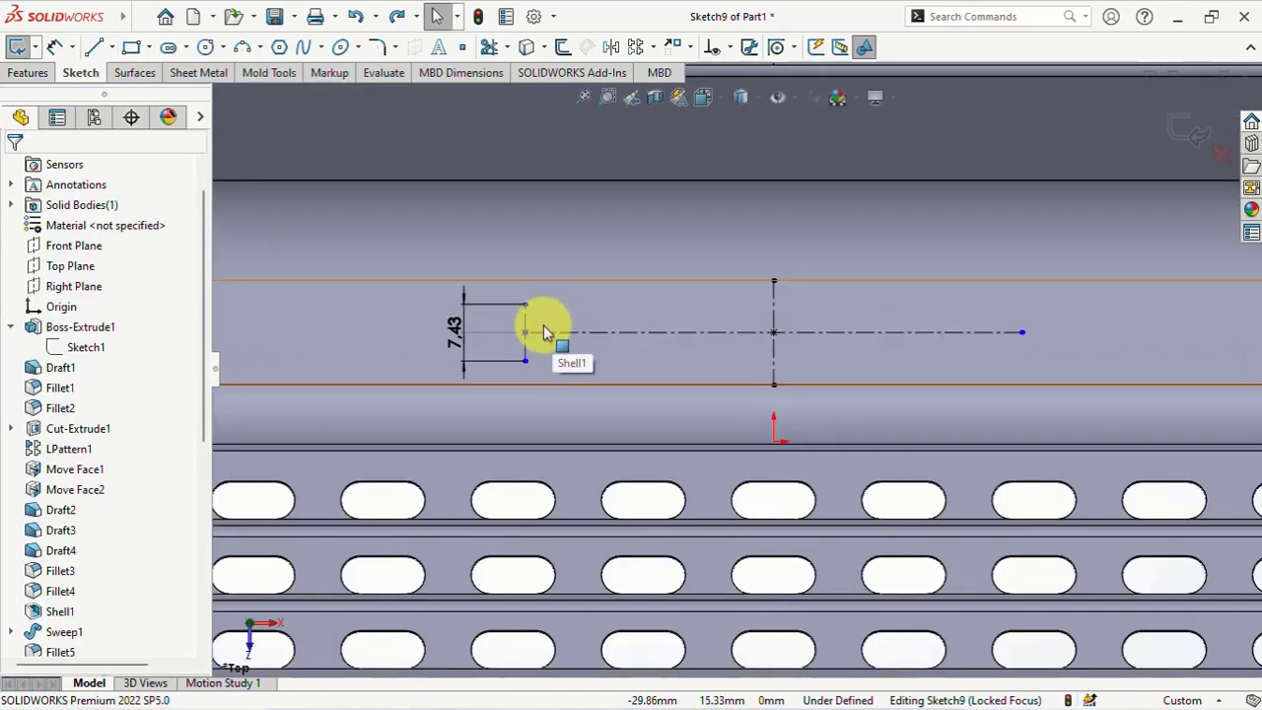
click(456, 333)
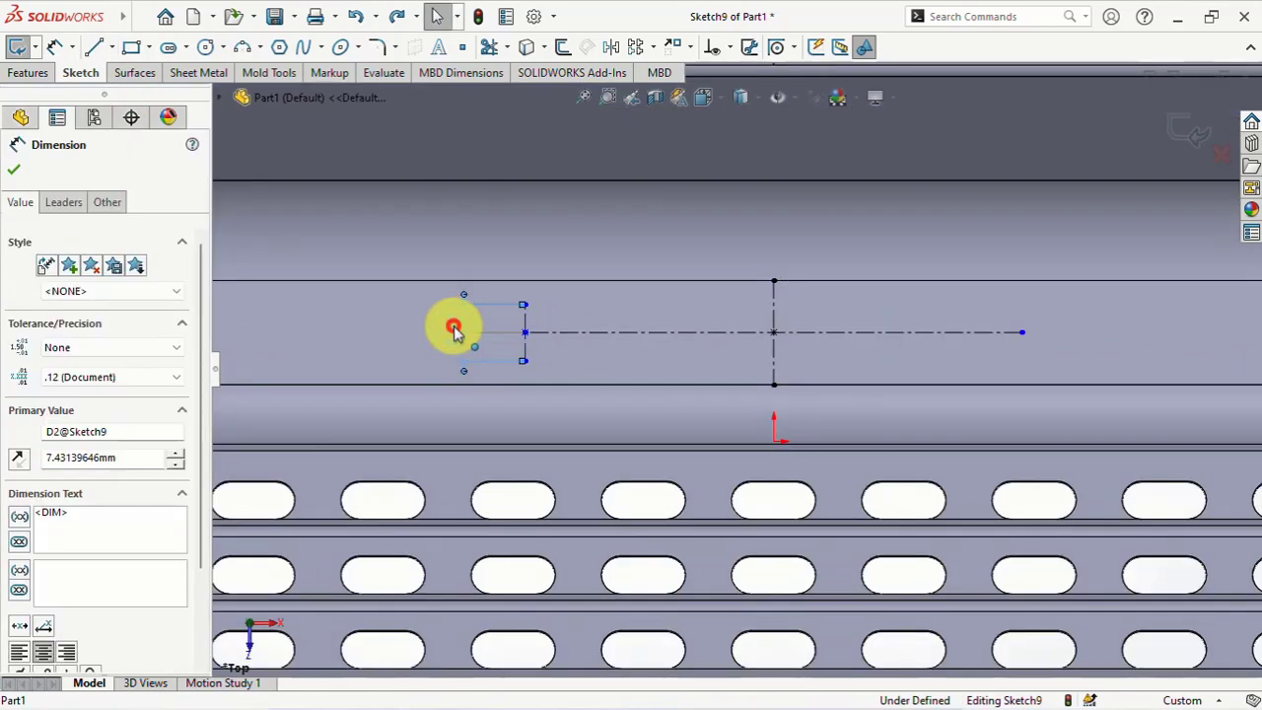
double_click(454, 331)
text(5)
key(Return)
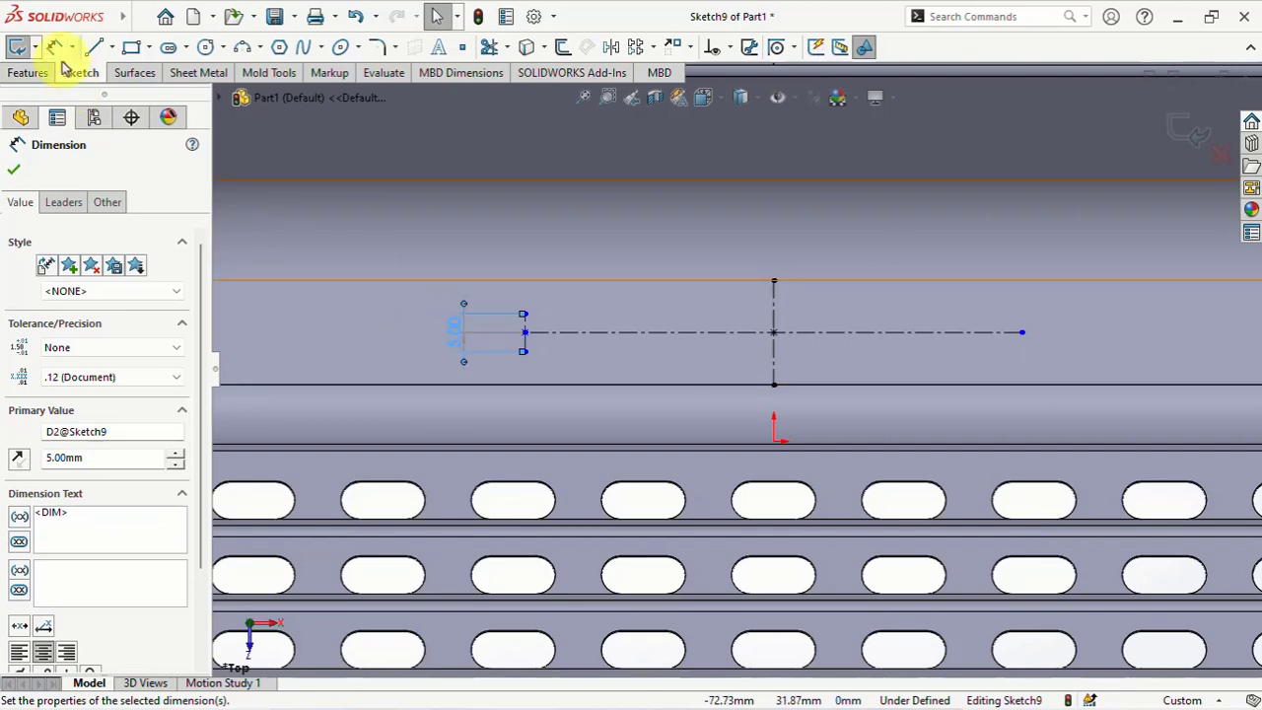
click(56, 47)
click(823, 332)
click(769, 242)
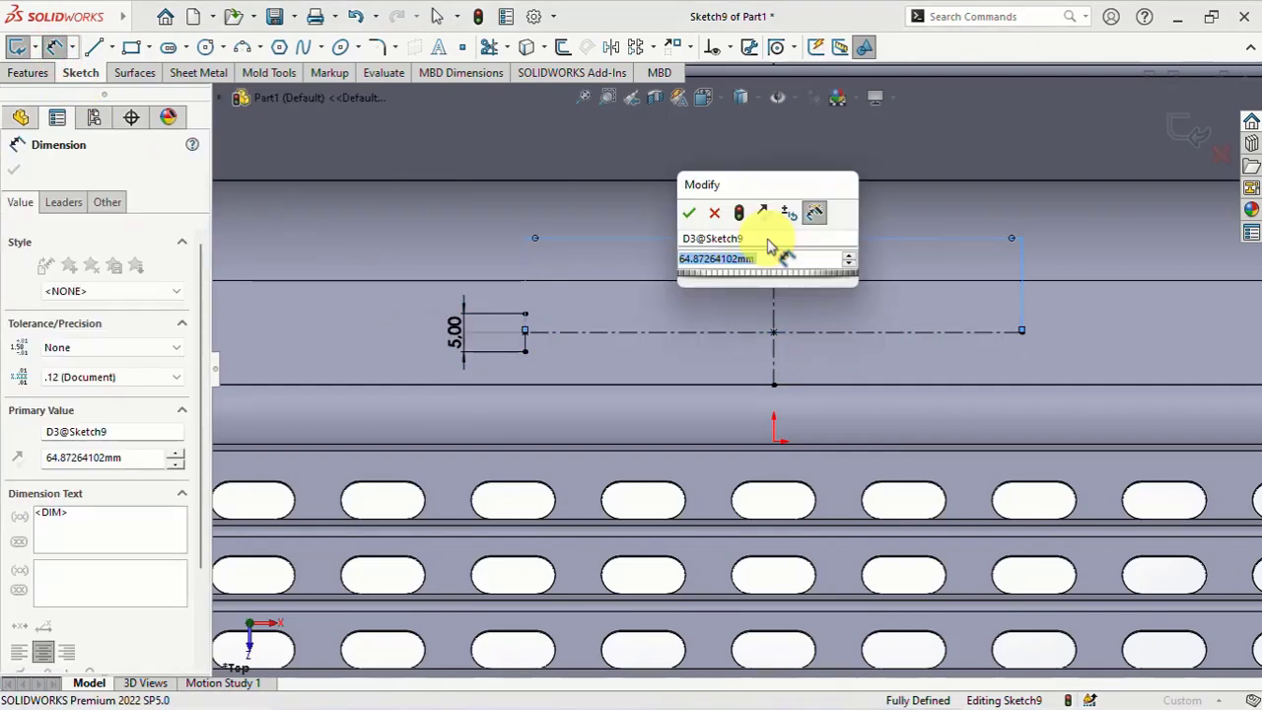
text(32)
key(Return)
Draw a centre-point straight slot centred on the rail's sketch point
scroll(680, 345, up, 3)
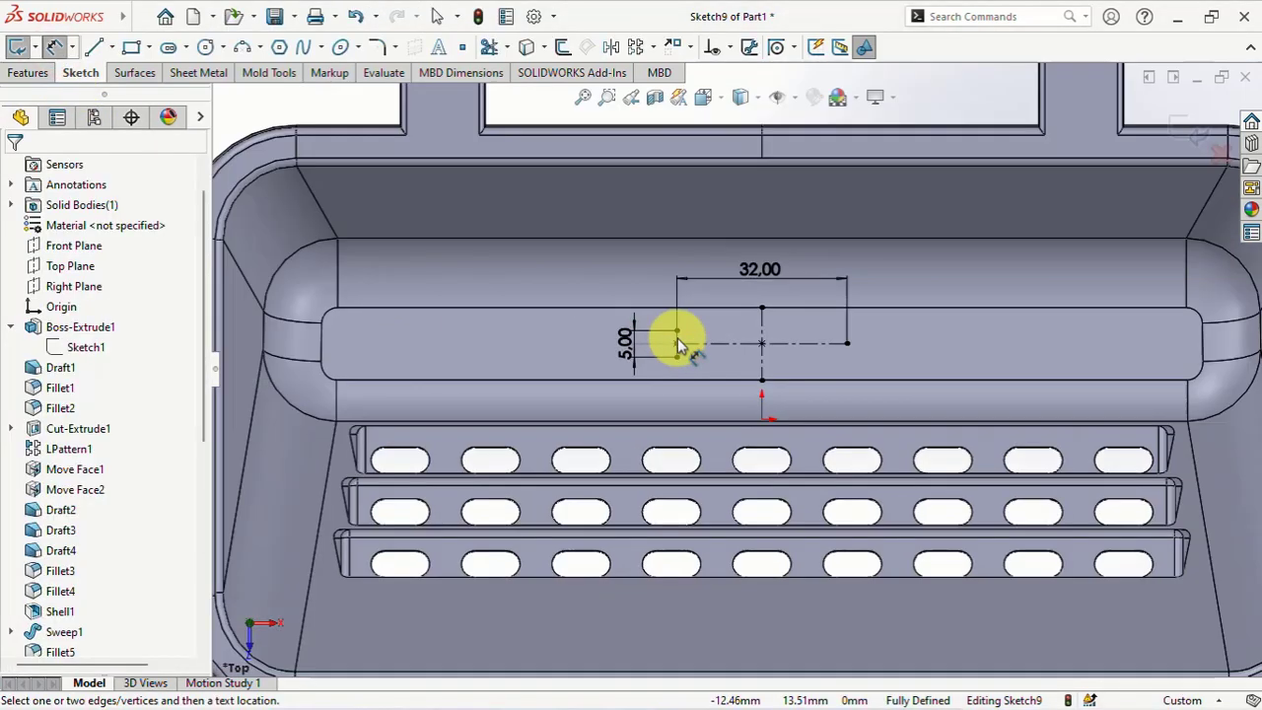
click(168, 47)
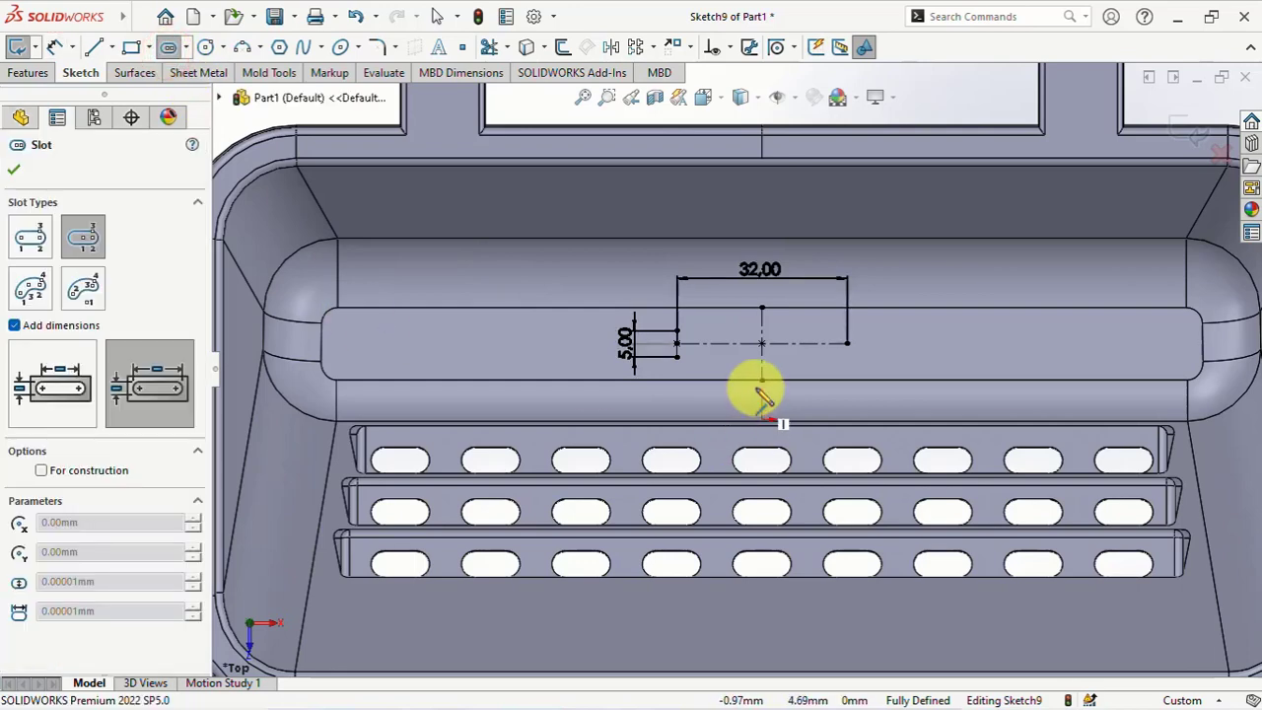
scroll(760, 346, up, 3)
click(605, 318)
click(663, 318)
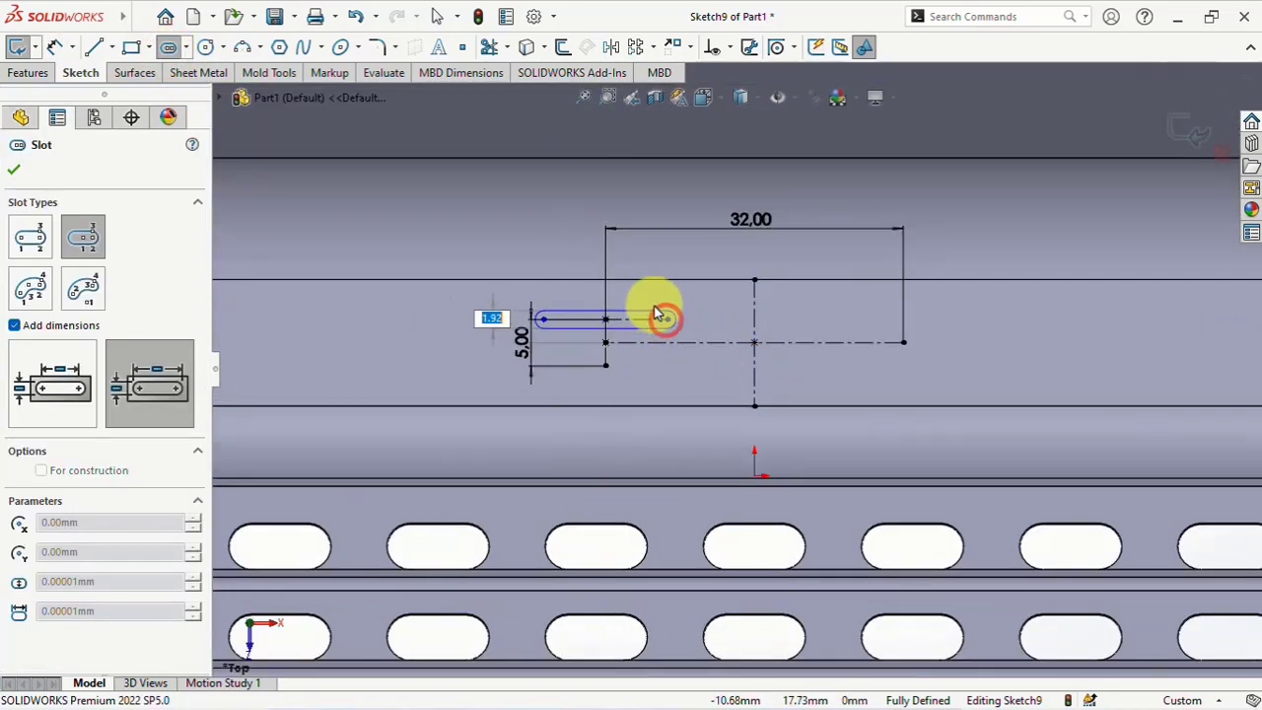
click(659, 314)
key(Escape)
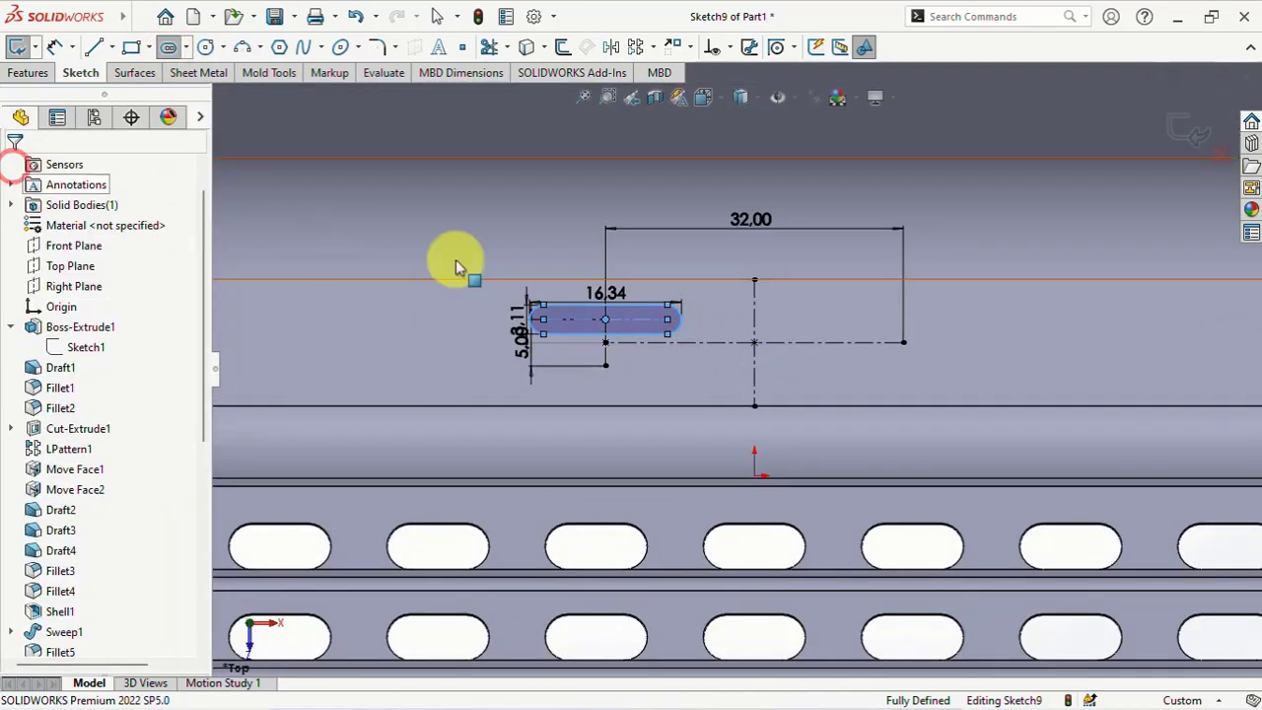
Dimension the slot to 7 mm length, offset 2.5 mm from the centreline
click(622, 271)
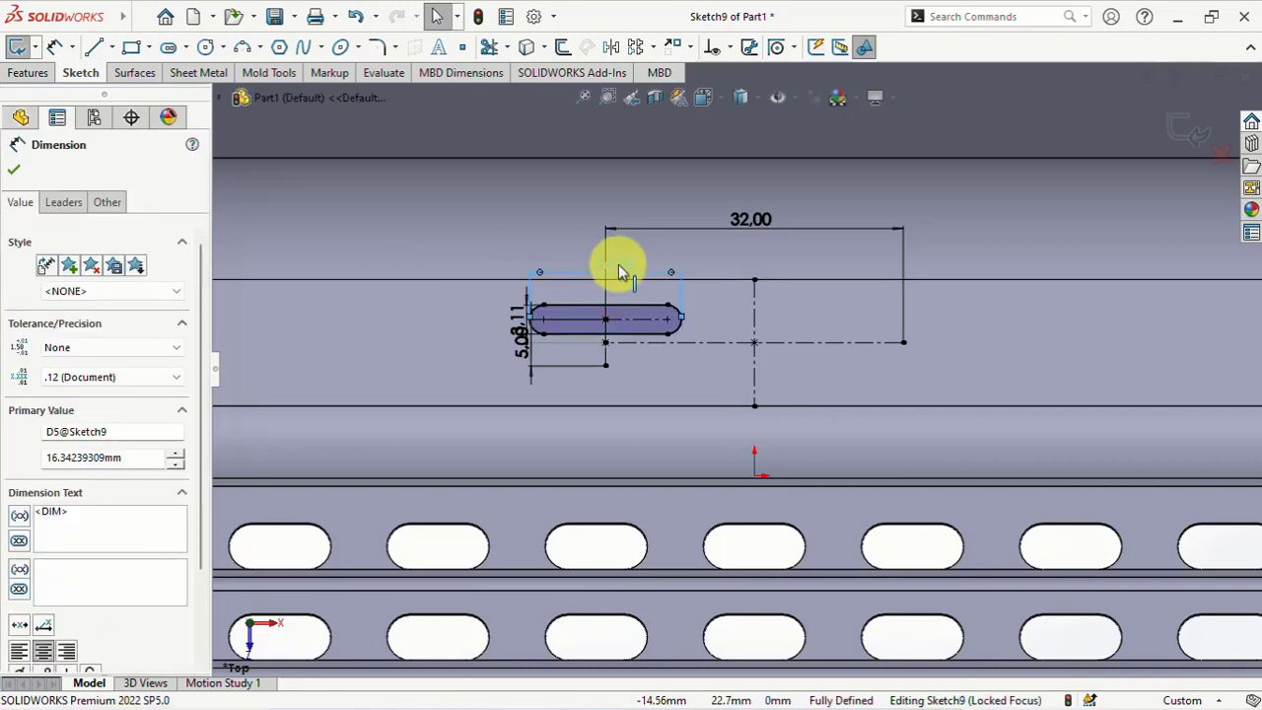
double_click(618, 264)
text(7)
key(Return)
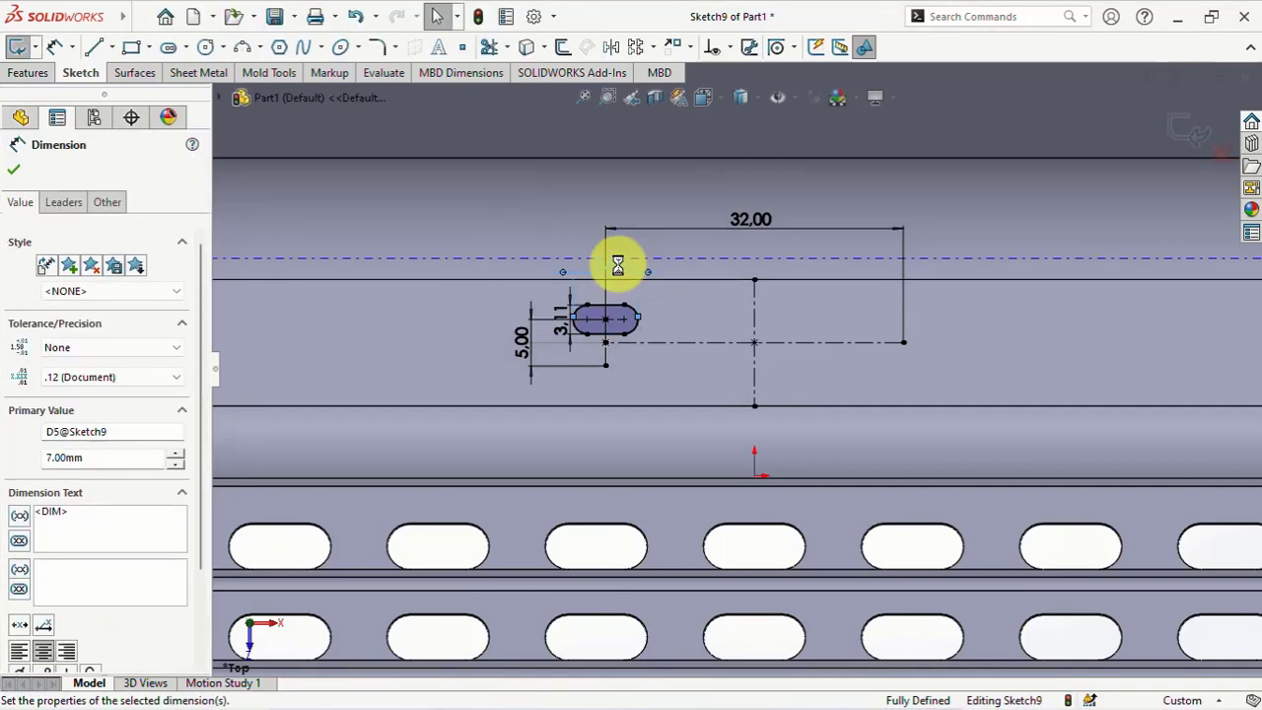
click(475, 328)
text(2.5)
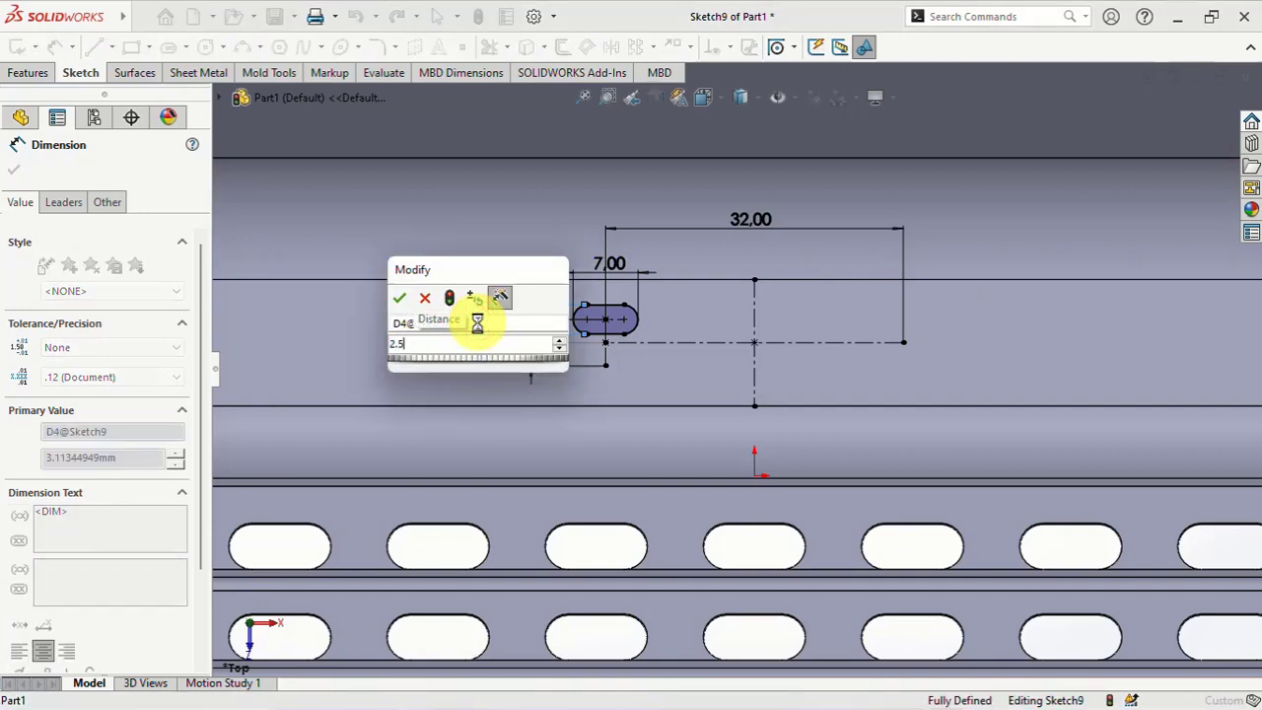
key(Return)
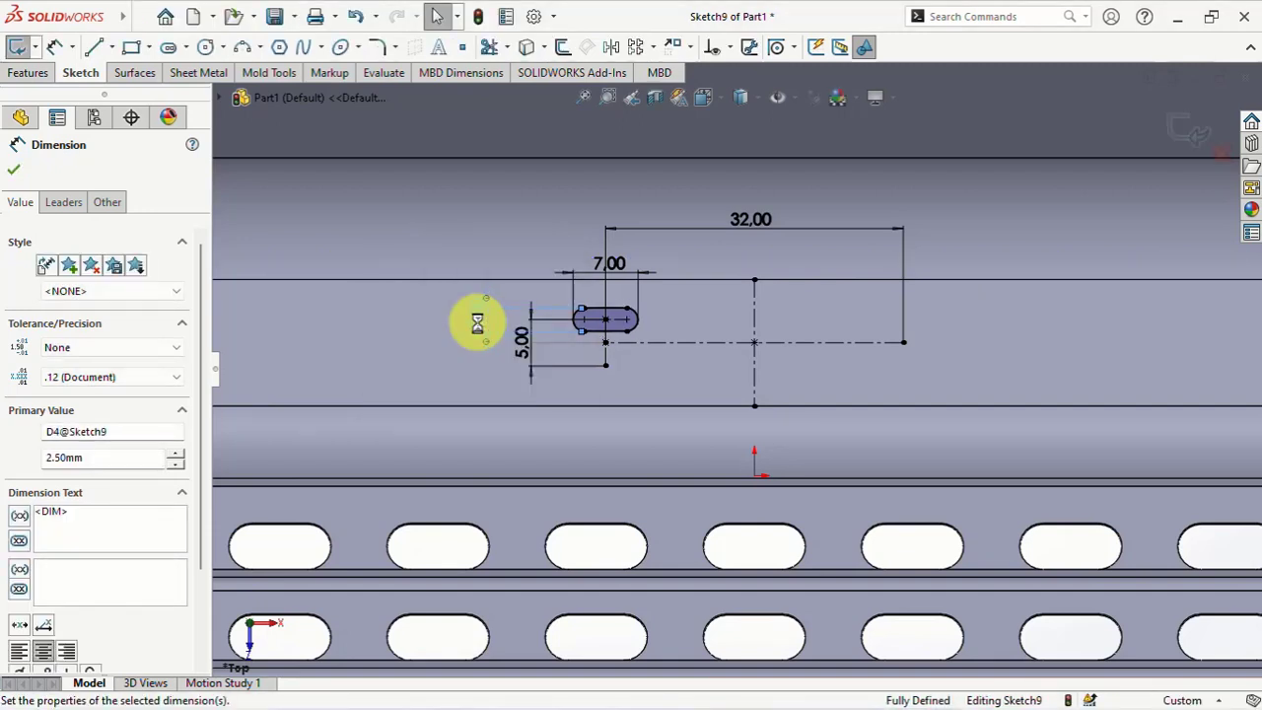
Mirror the slot about the horizontal centreline to create the second slot
click(612, 46)
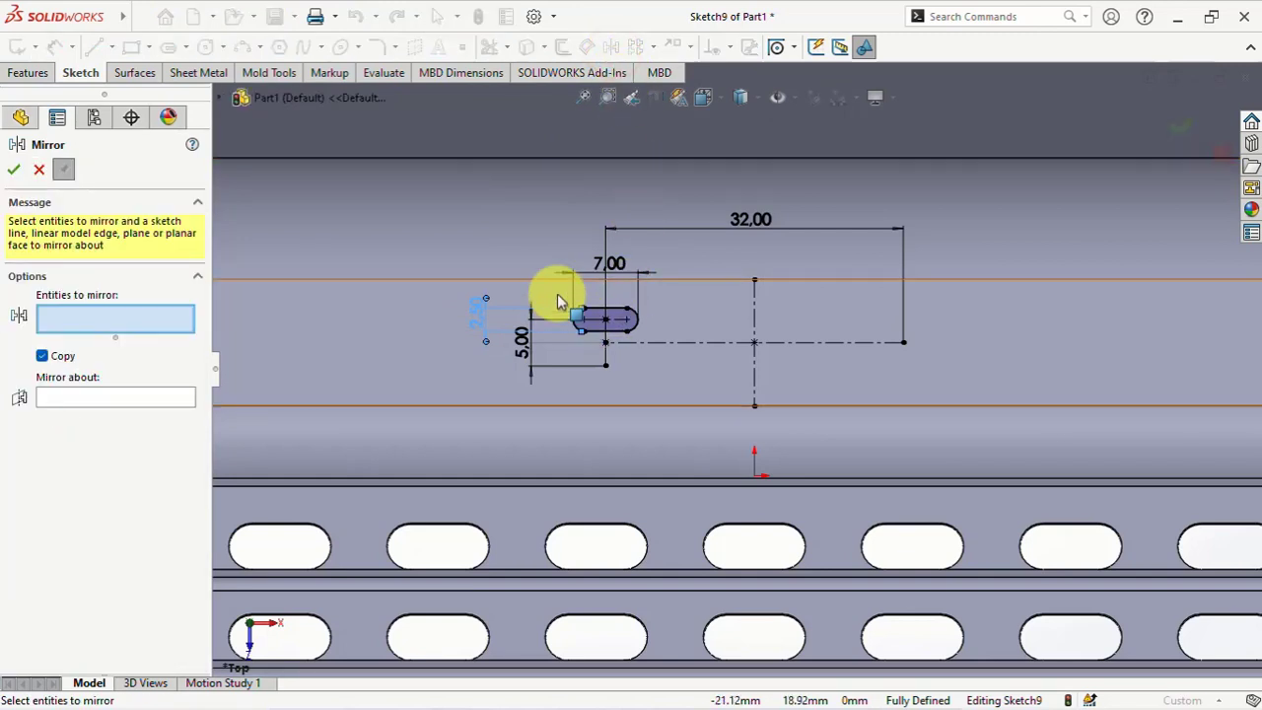
drag(557, 301, 654, 345)
click(686, 344)
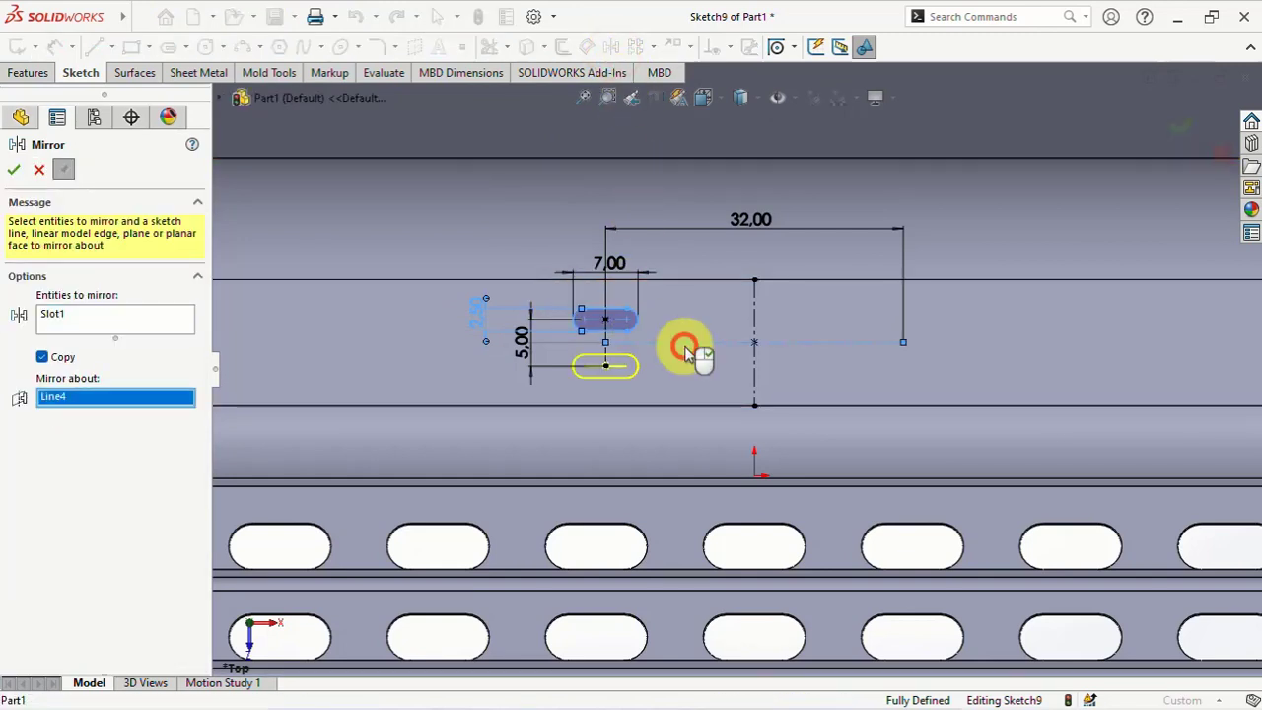
right_click(689, 350)
drag(544, 289, 659, 396)
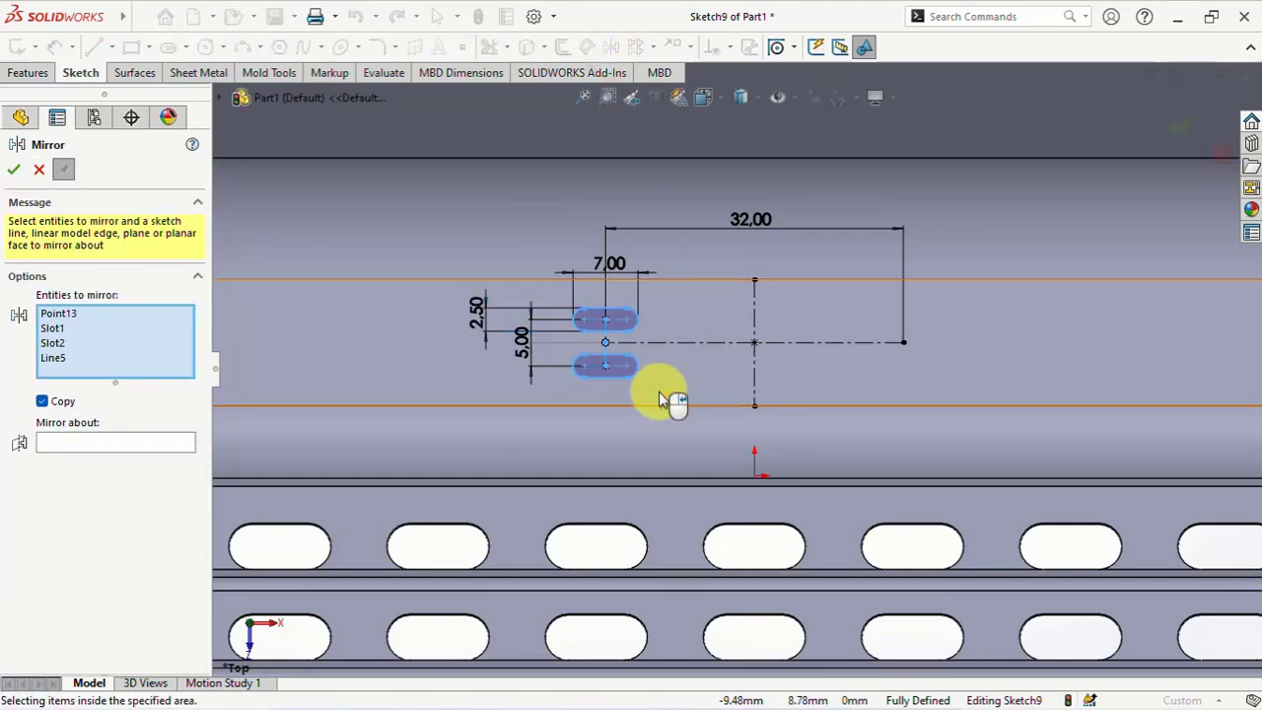
click(131, 443)
click(754, 379)
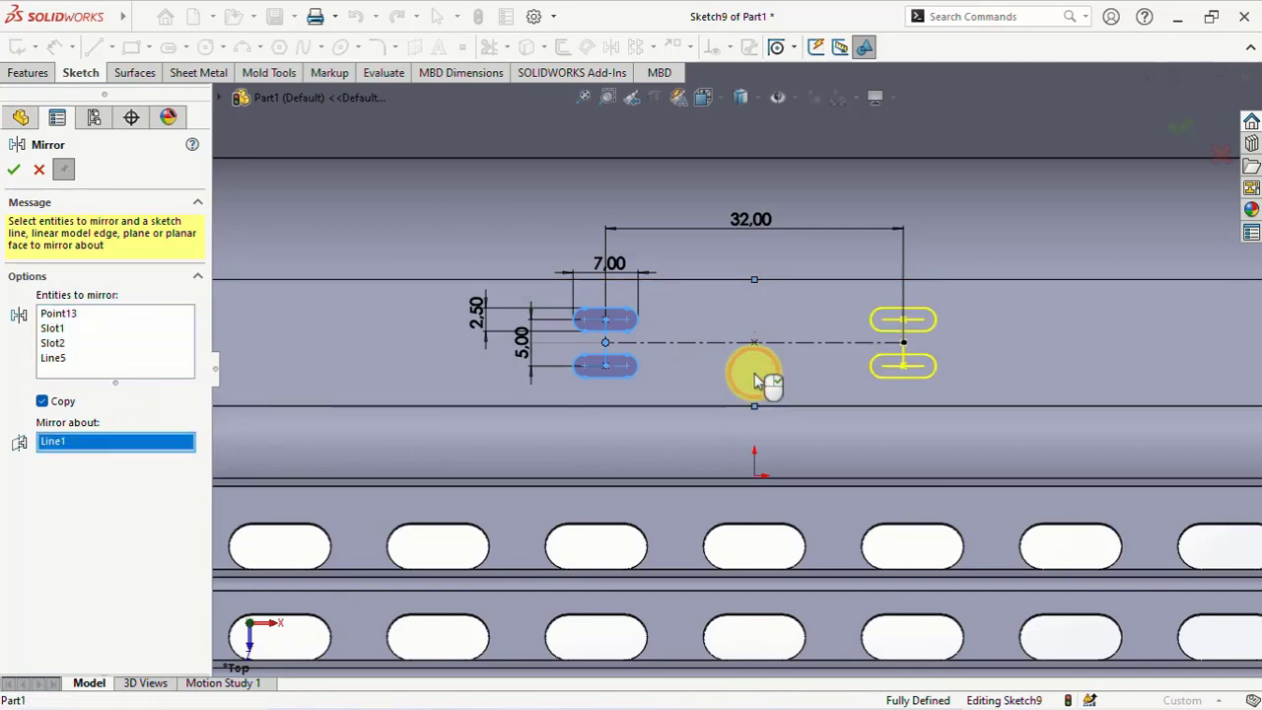
click(39, 173)
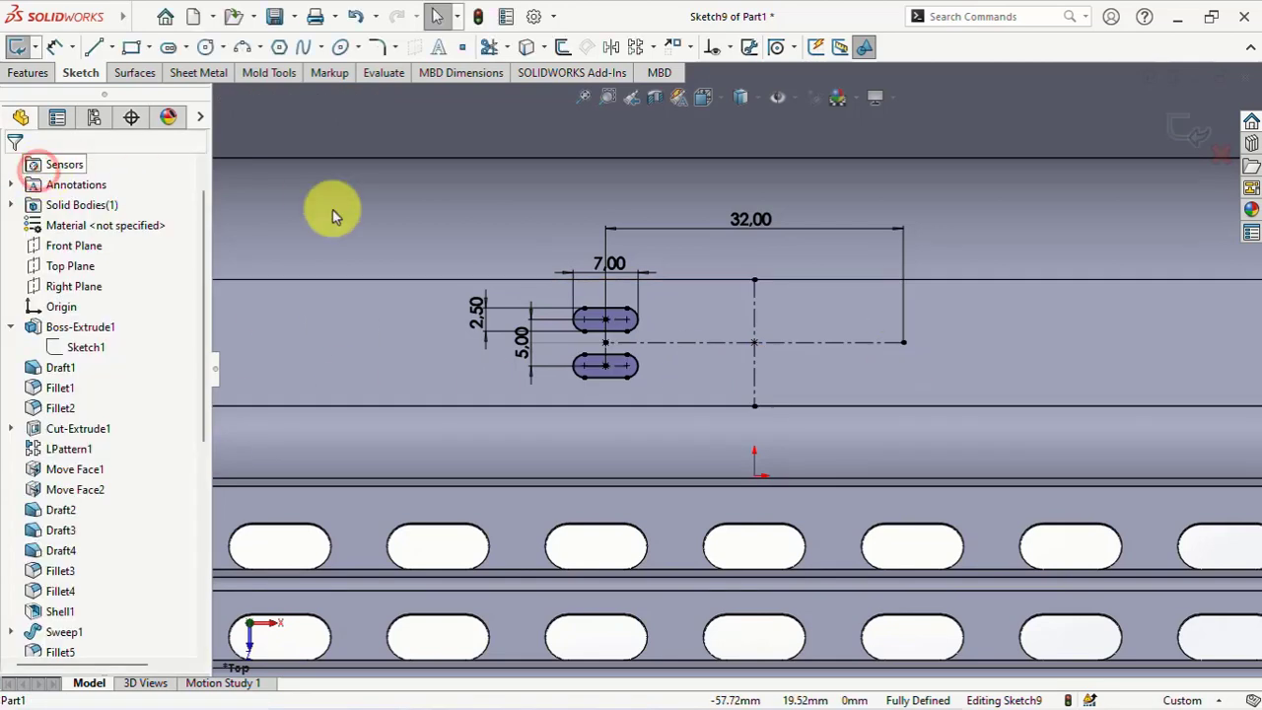
click(28, 73)
Cut the slot pair through the rail with a Through All extruded cut
click(132, 47)
middle_drag(521, 271, 511, 271)
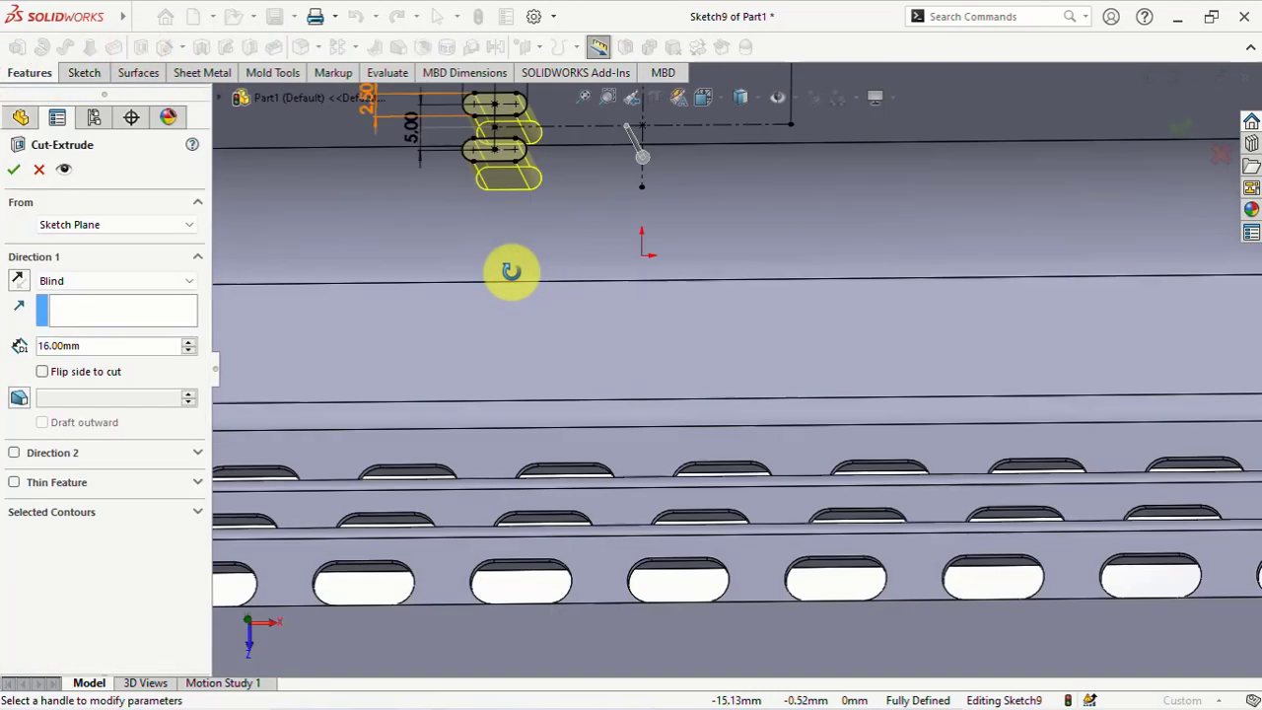
click(132, 283)
click(79, 308)
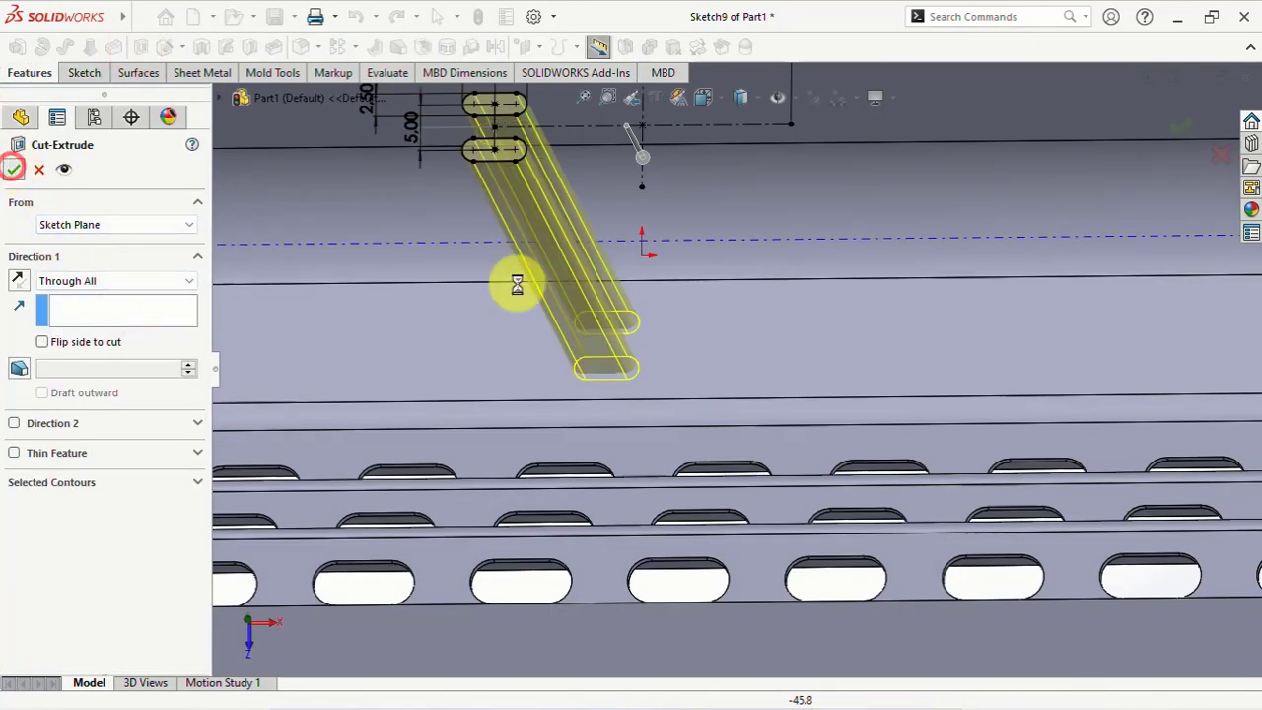
click(14, 169)
scroll(745, 365, up, 3)
click(717, 642)
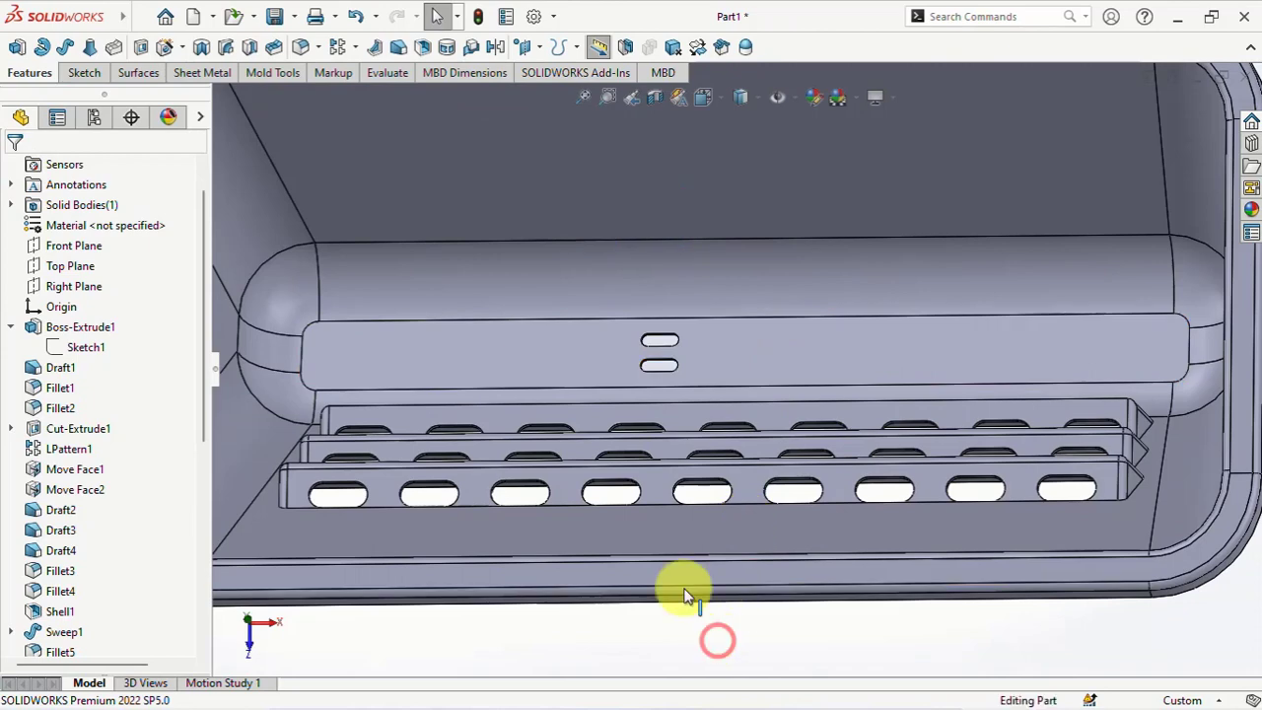
Linear-pattern Cut-Extrude5 along the rail's top edge: 4 instances, 17 mm spacing
click(336, 47)
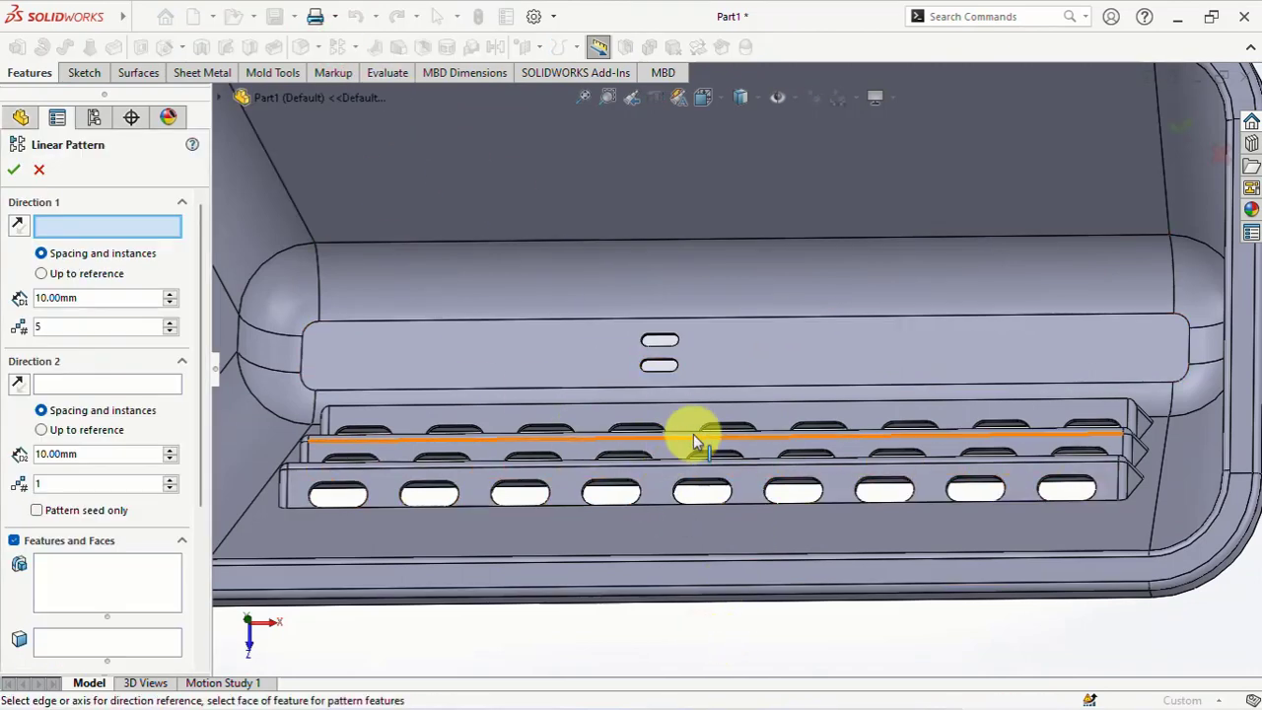
scroll(730, 395, down, 3)
click(783, 274)
scroll(720, 333, up, 3)
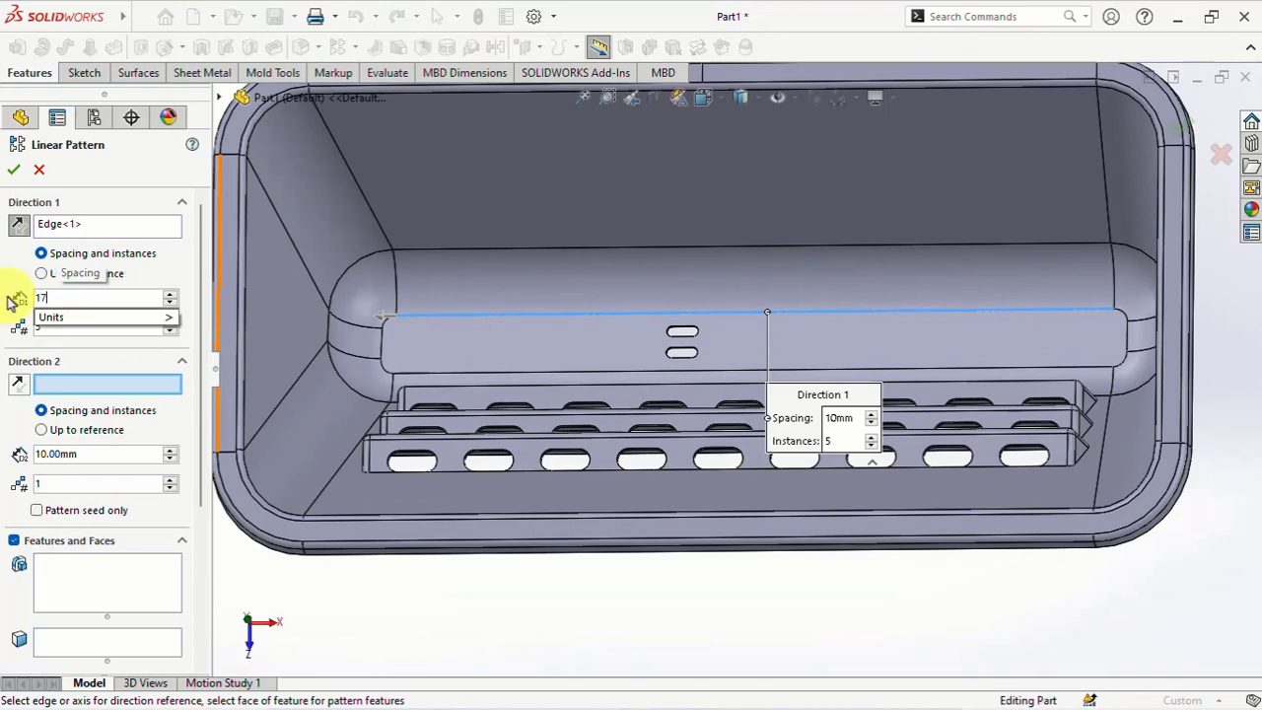
click(83, 580)
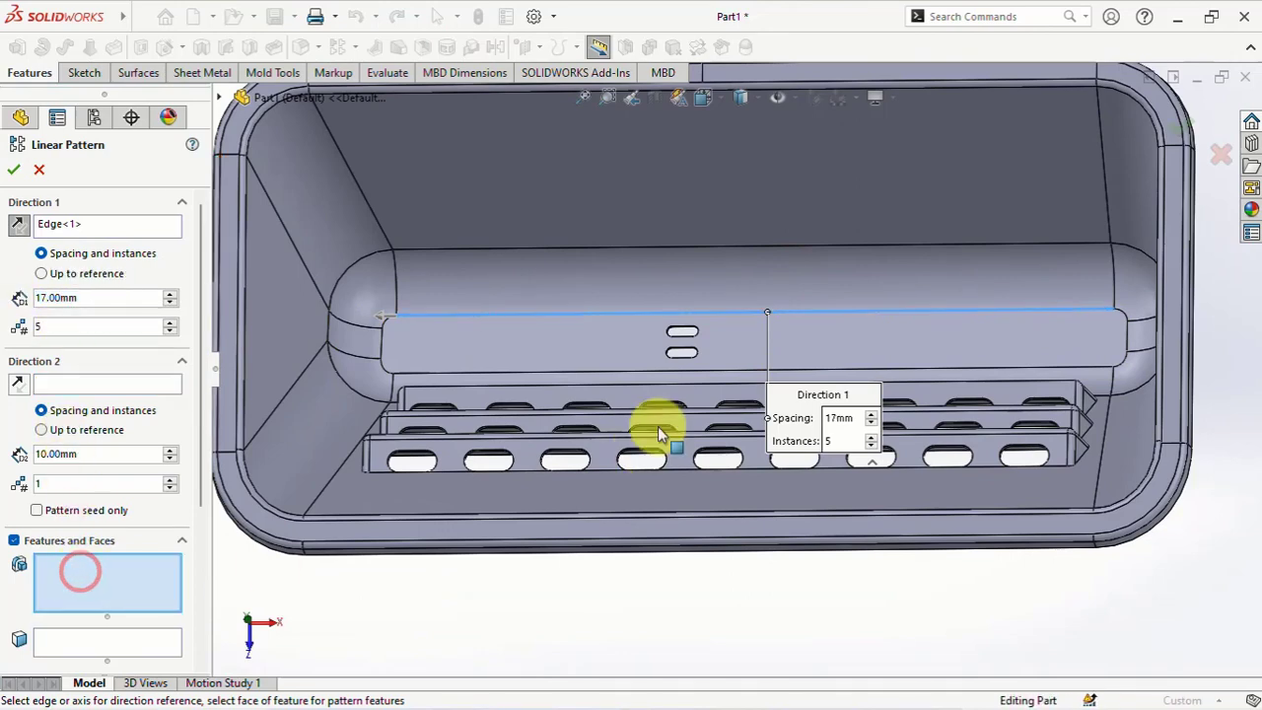
scroll(675, 333, down, 5)
click(723, 301)
scroll(730, 302, up, 3)
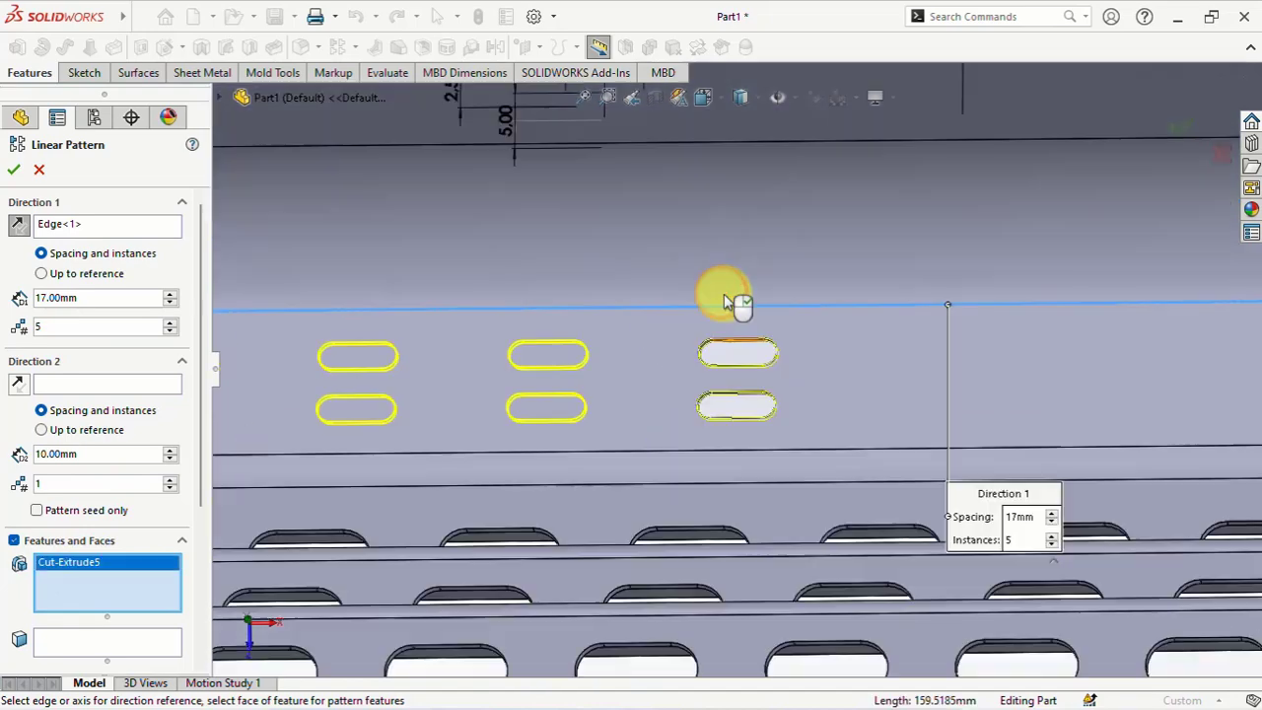
scroll(730, 302, up, 2)
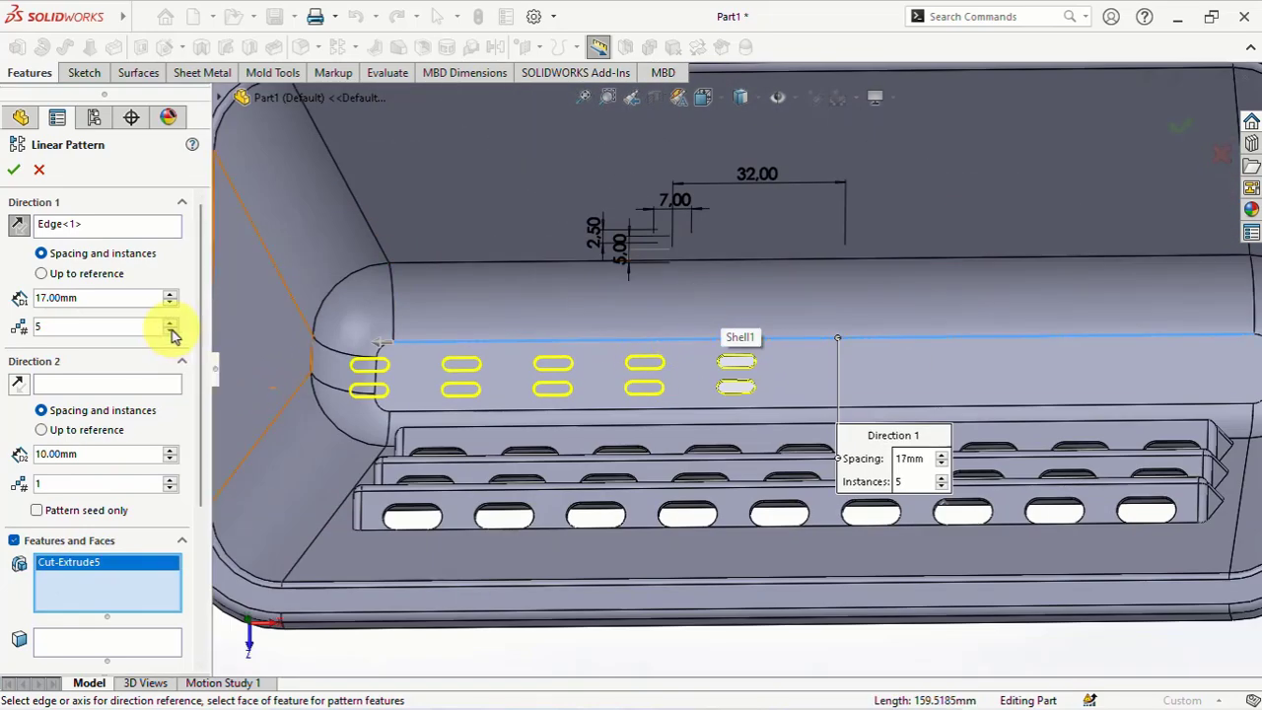
middle_drag(355, 385, 375, 389)
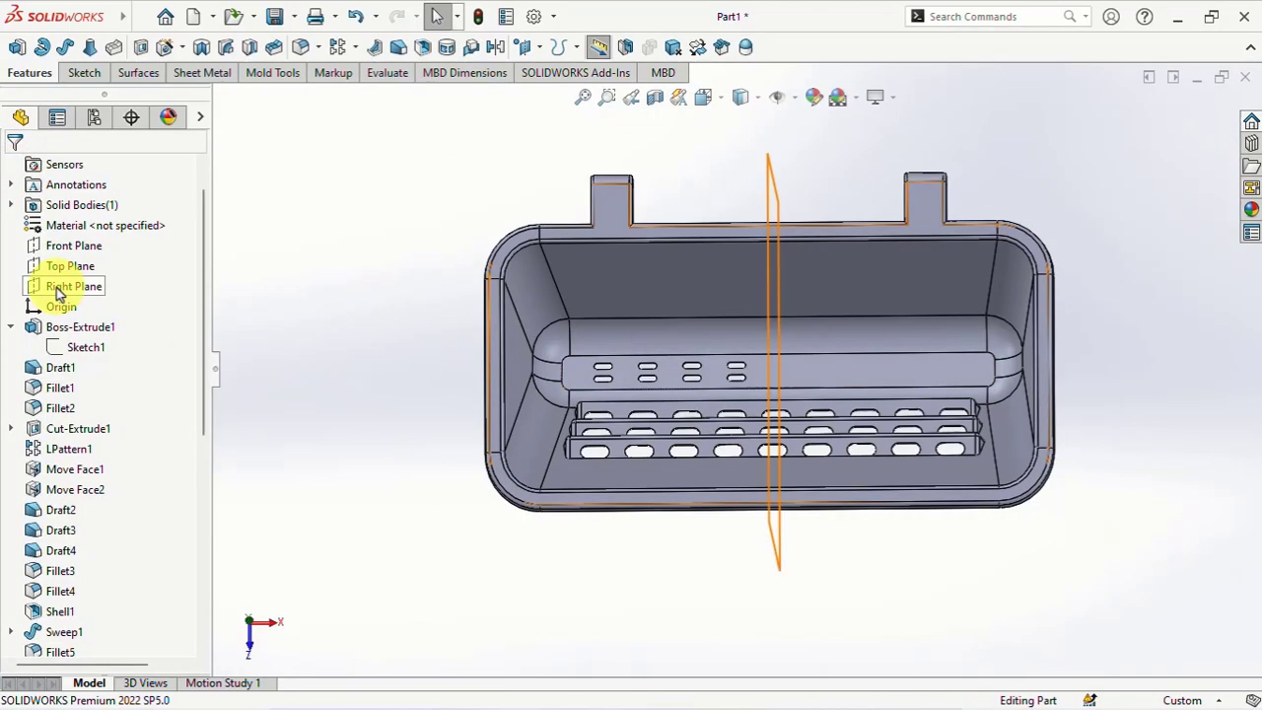
Mirror LPattern3 about the Right Plane, giving four slot pairs on each side
click(73, 286)
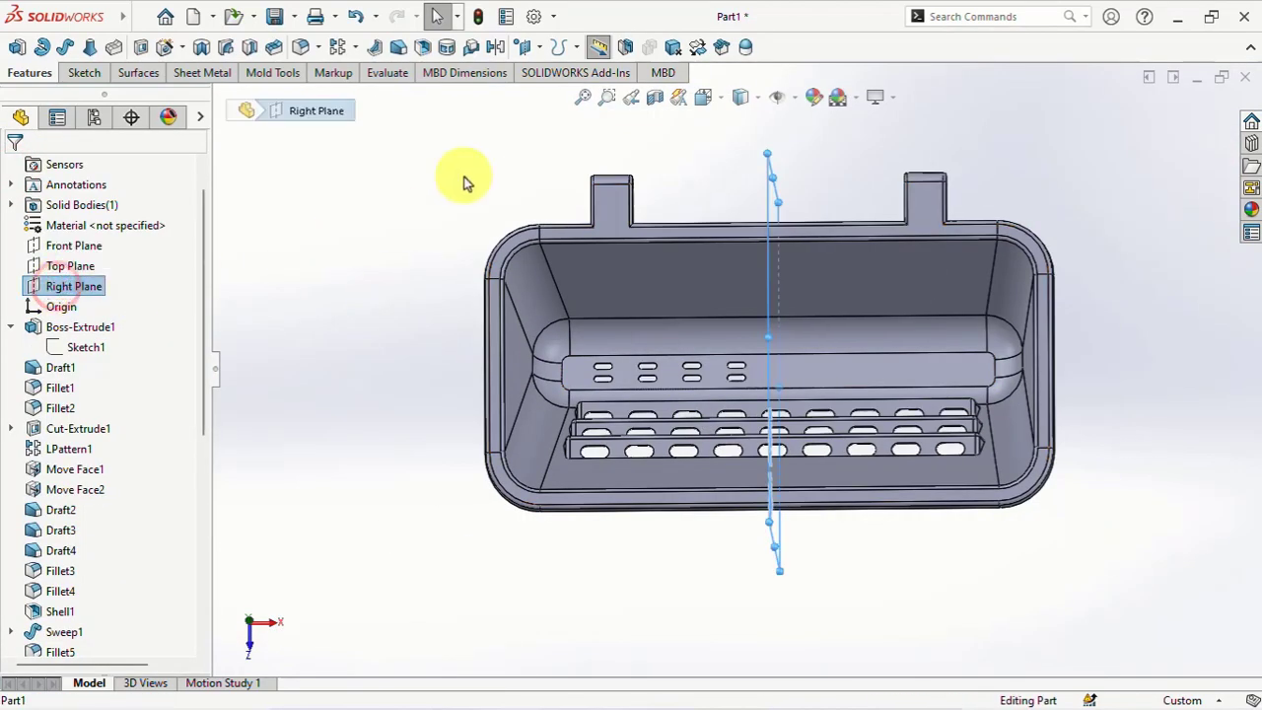
click(496, 48)
scroll(668, 368, down, 2)
scroll(620, 335, down, 4)
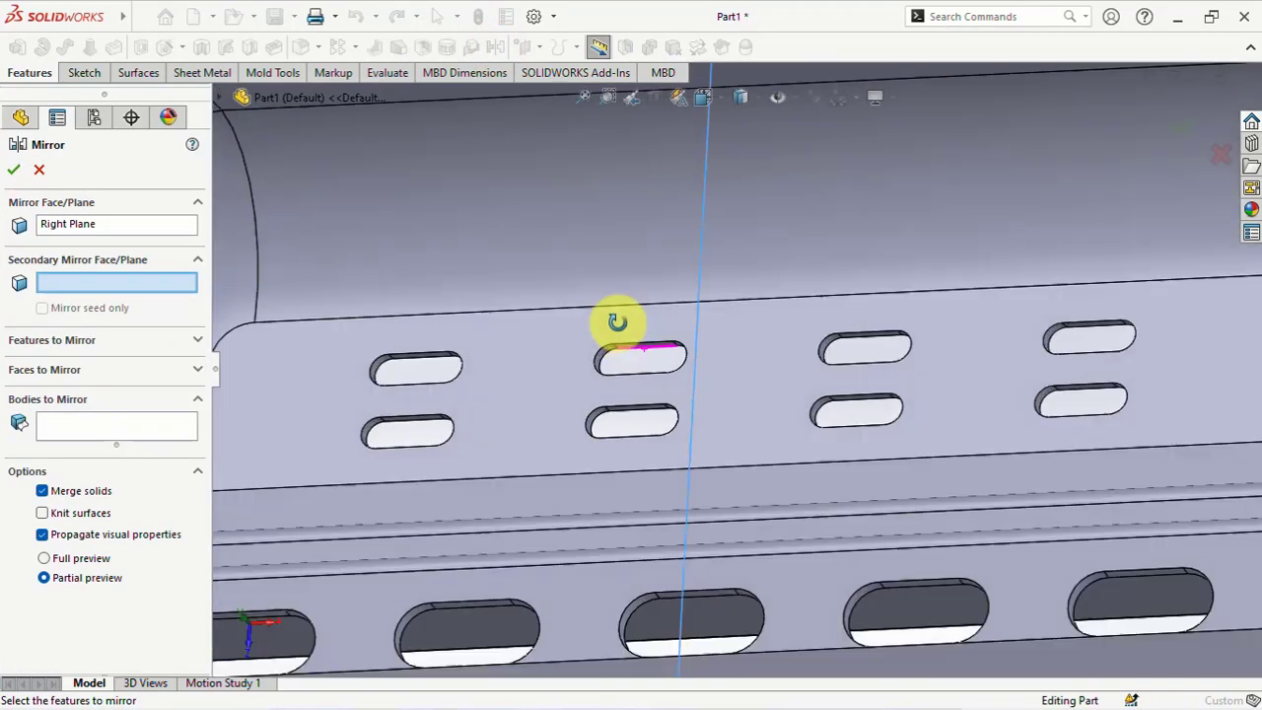
scroll(629, 360, down, 2)
scroll(631, 359, up, 3)
scroll(634, 357, up, 4)
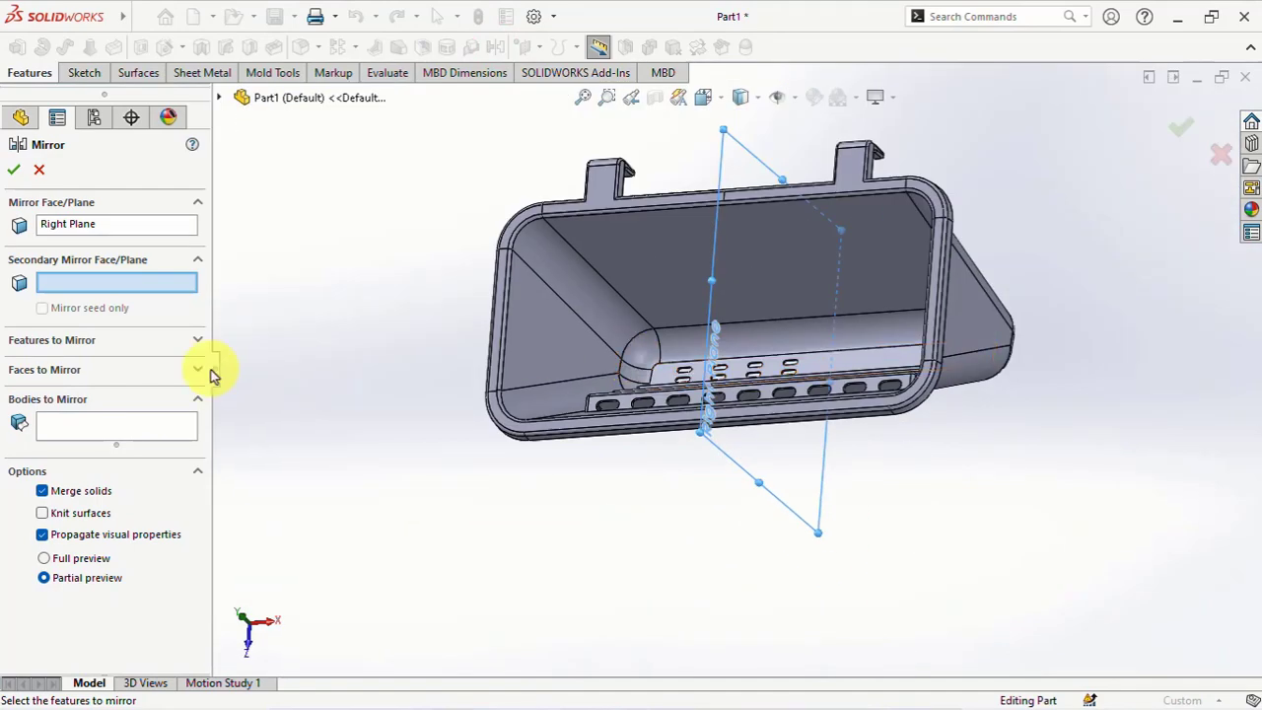
click(135, 339)
scroll(749, 374, down, 5)
click(801, 373)
scroll(784, 390, up, 3)
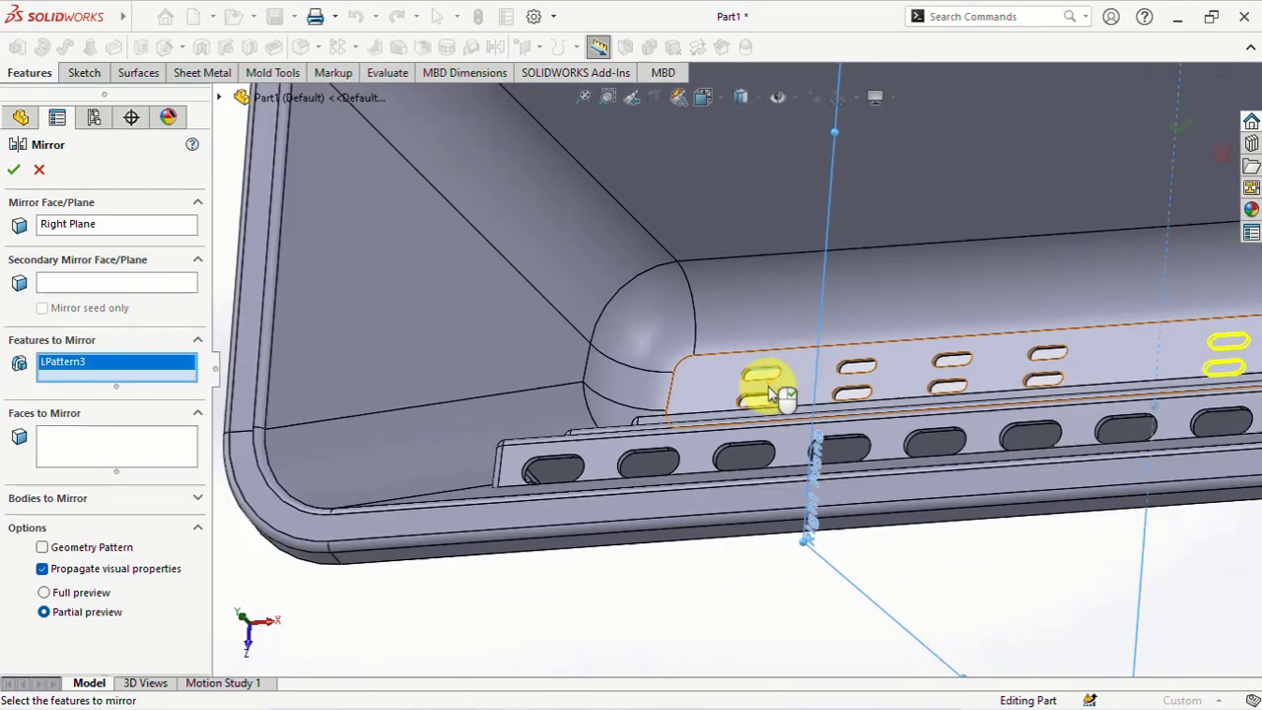
scroll(803, 412, up, 3)
click(14, 170)
click(344, 253)
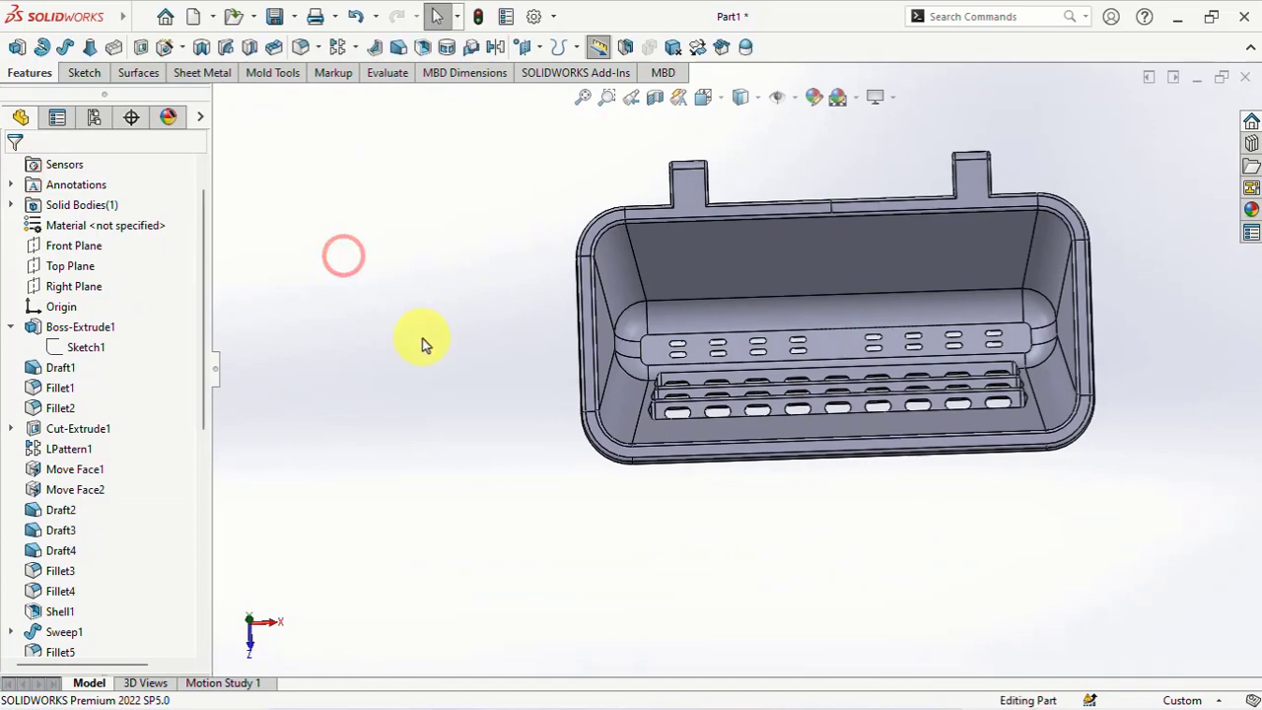
mouse_move(423, 344)
middle_down()
mouse_move(397, 161)
mouse_move(408, 245)
mouse_move(428, 231)
mouse_move(527, 282)
mouse_move(569, 396)
mouse_move(589, 402)
middle_up()
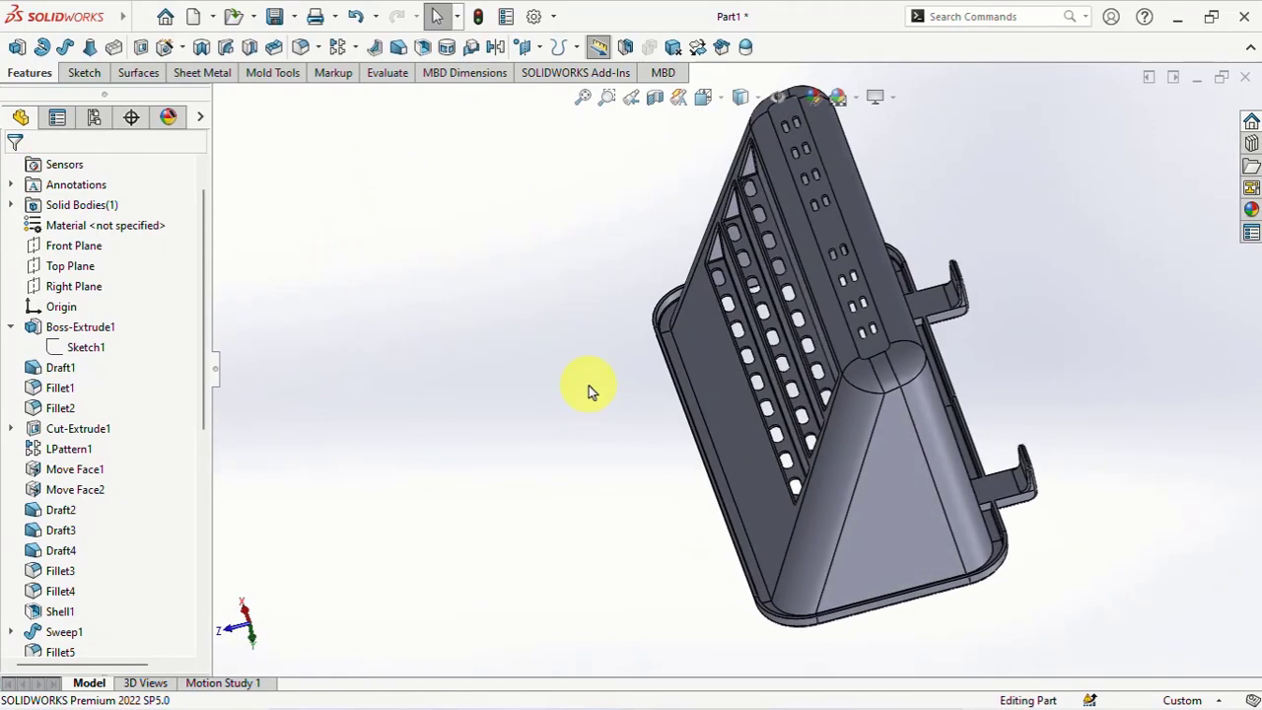